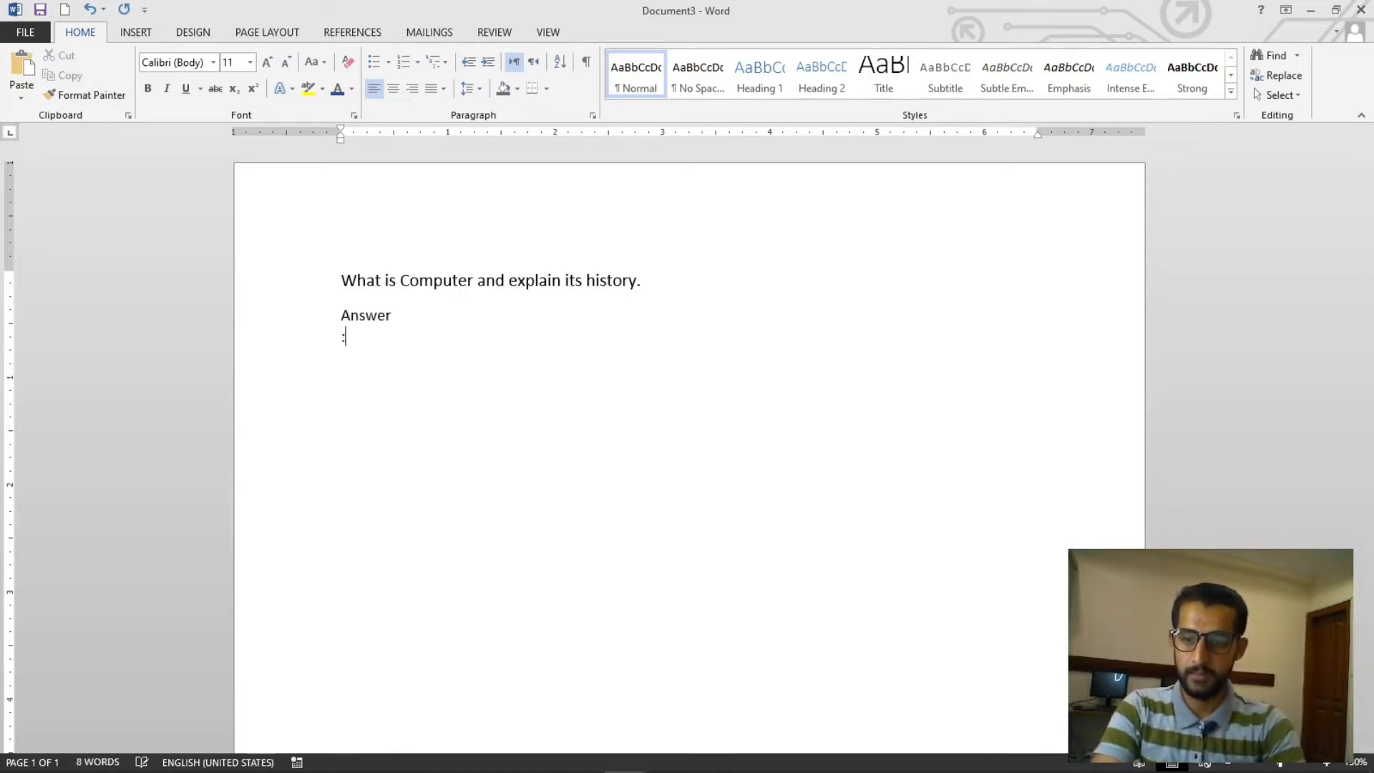
- Remove the empty line so the colon sits directly after Answer
key(BackSpace)
key(BackSpace)
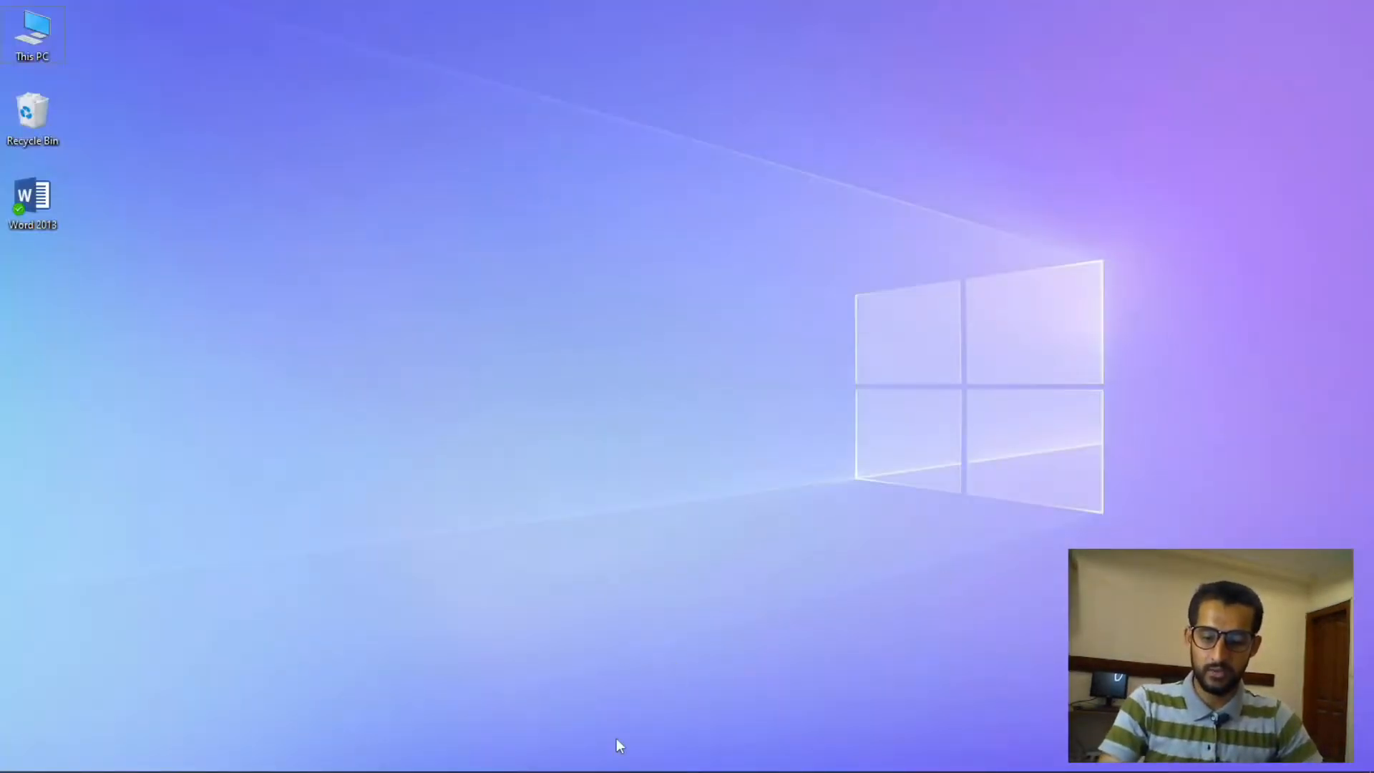
mouse_move(607, 767)
click(668, 755)
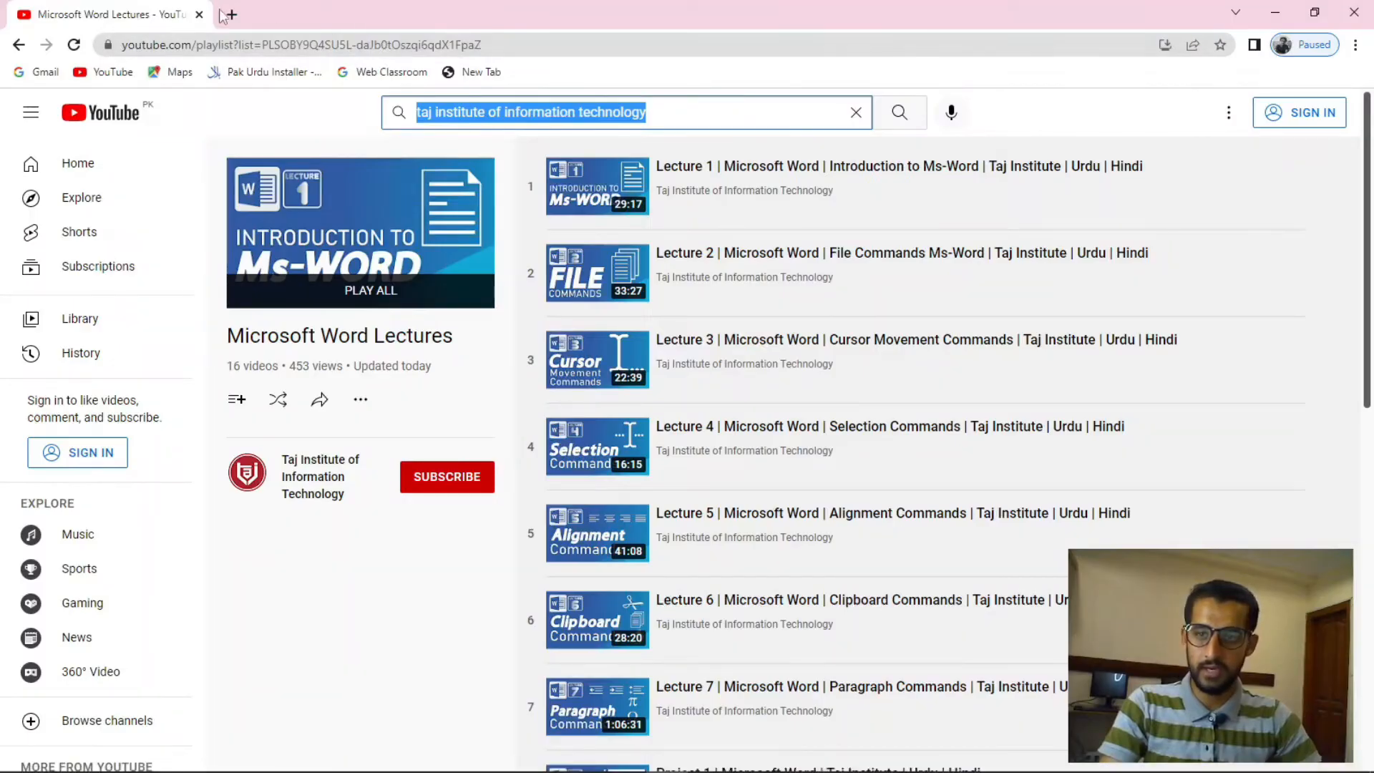
click(228, 14)
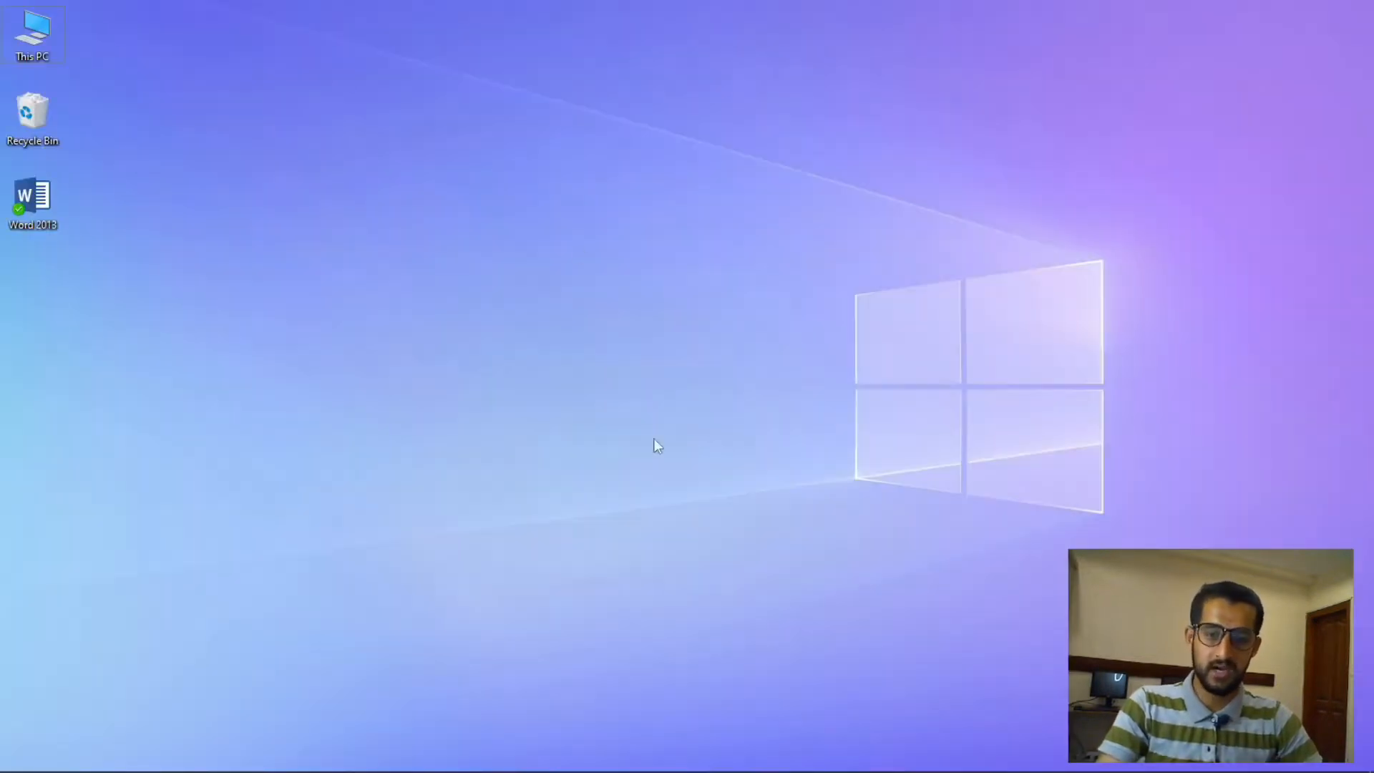
mouse_move(689, 767)
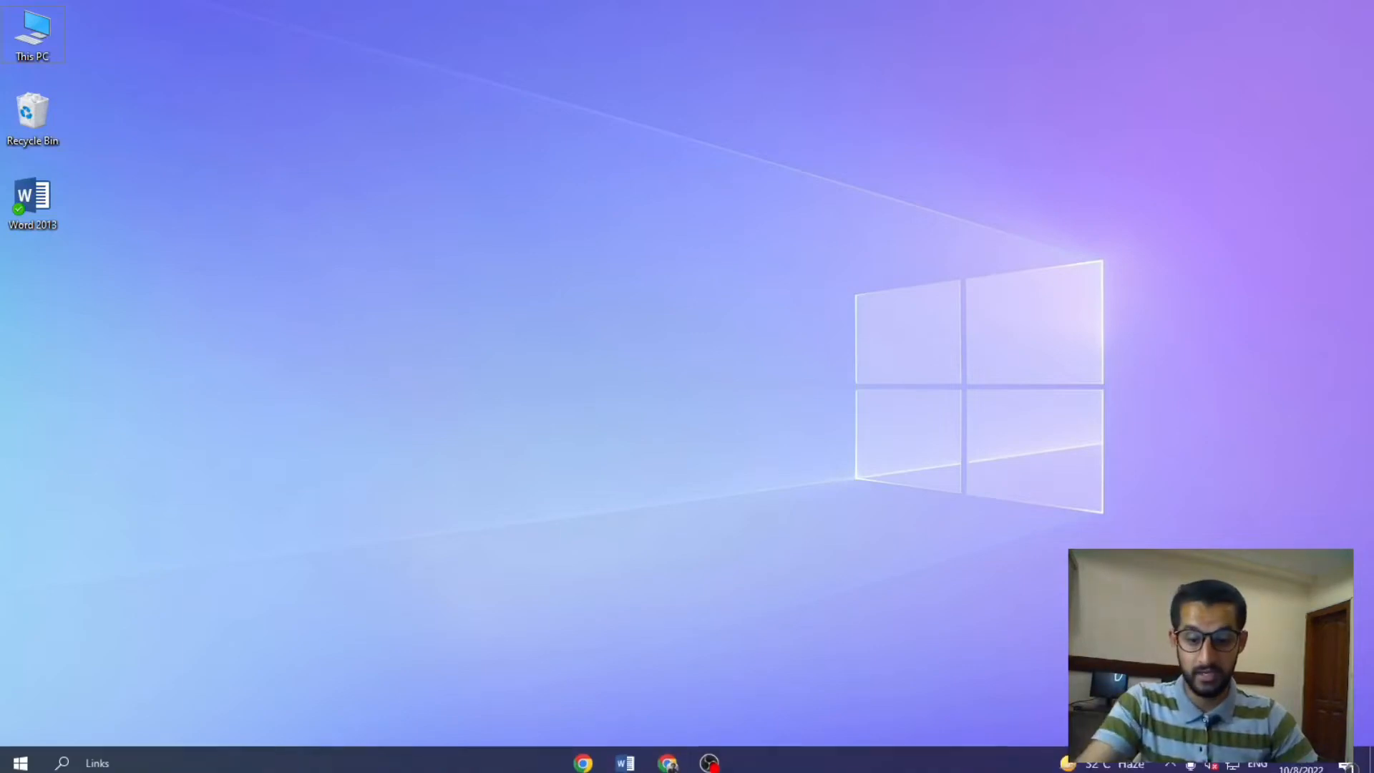
mouse_move(630, 758)
click(689, 691)
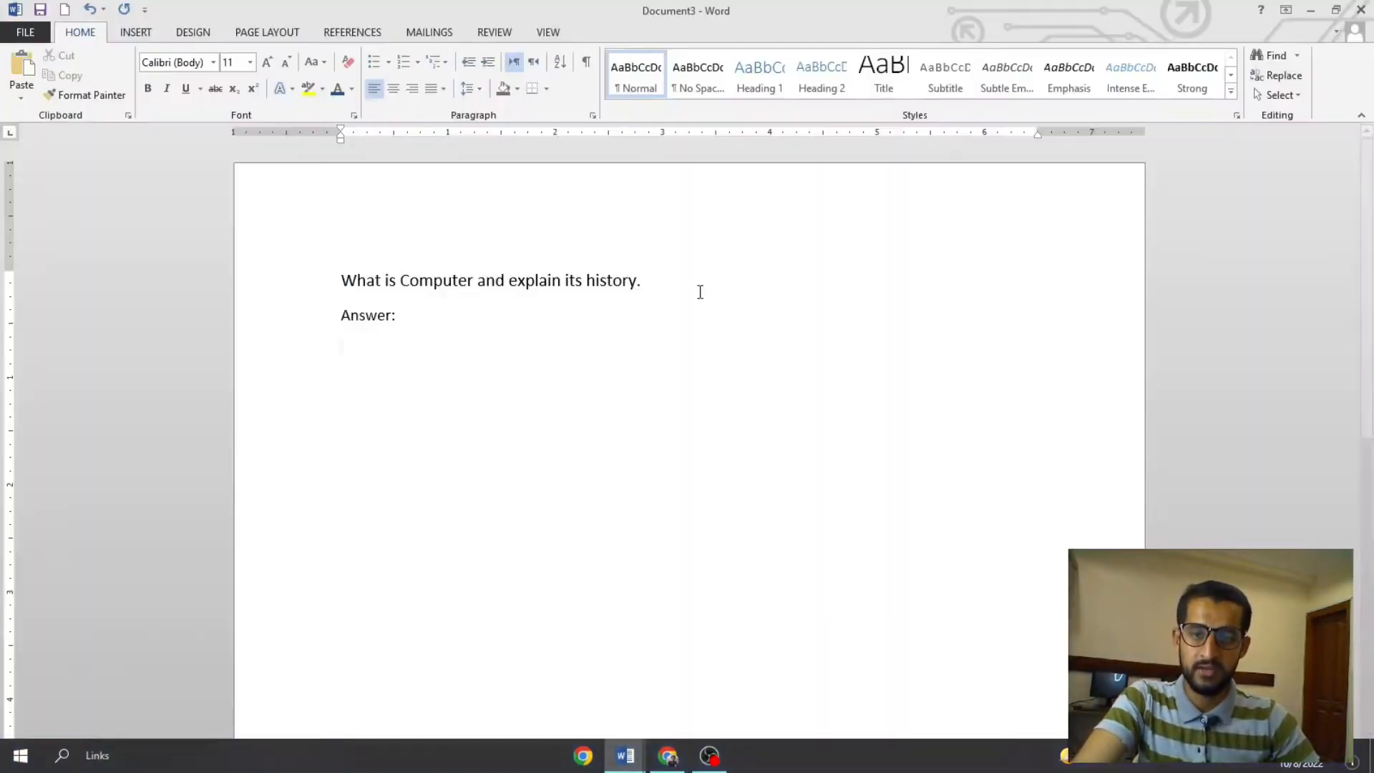
- Open the Wikipedia add-in from the Insert options and trust the new app
click(135, 33)
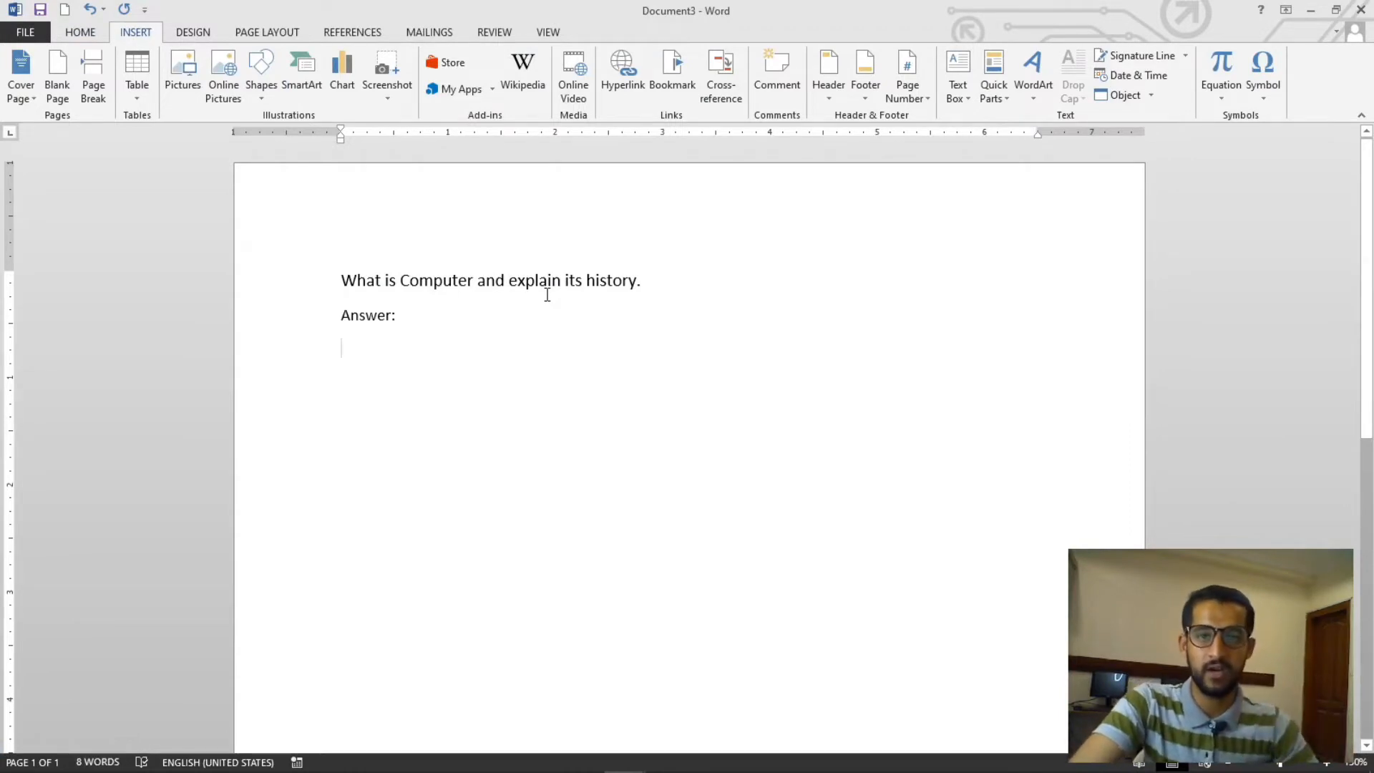
click(511, 99)
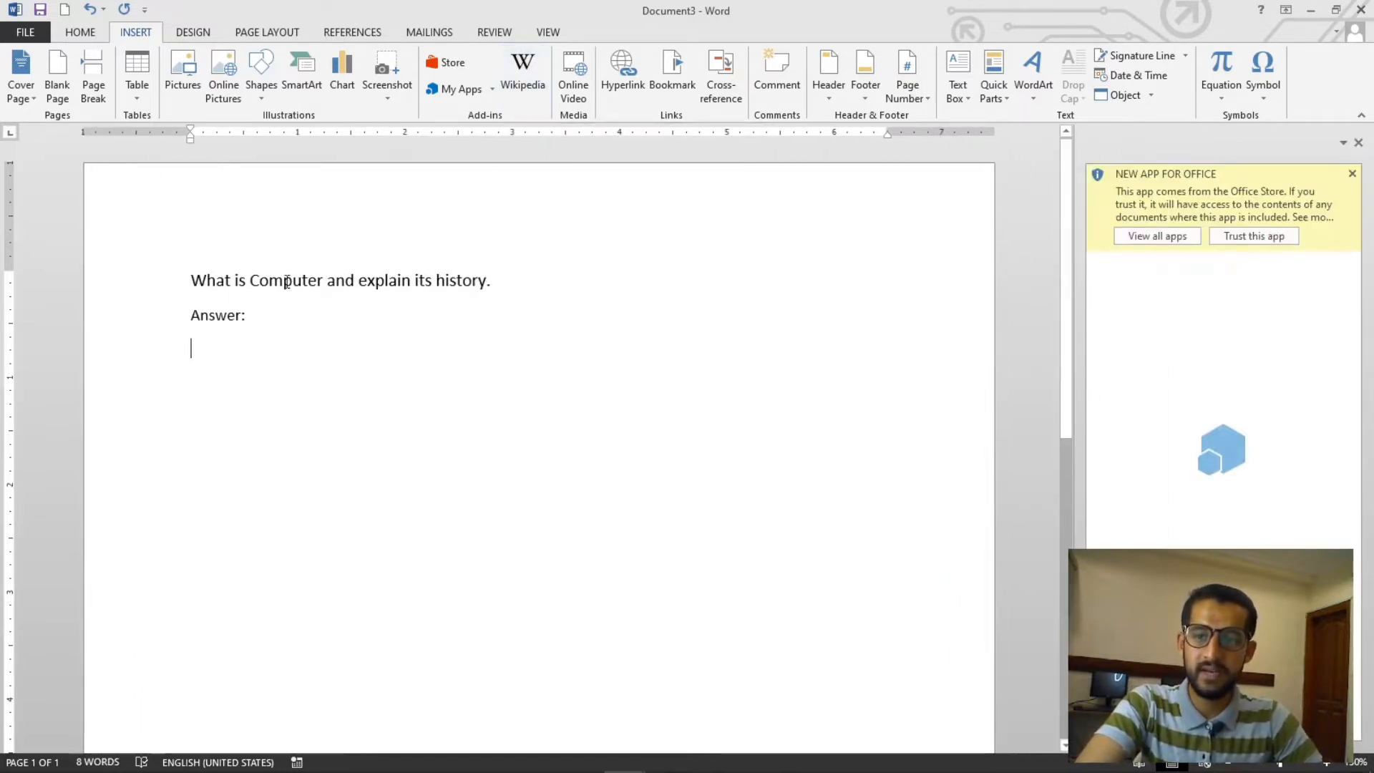
drag(191, 279, 327, 280)
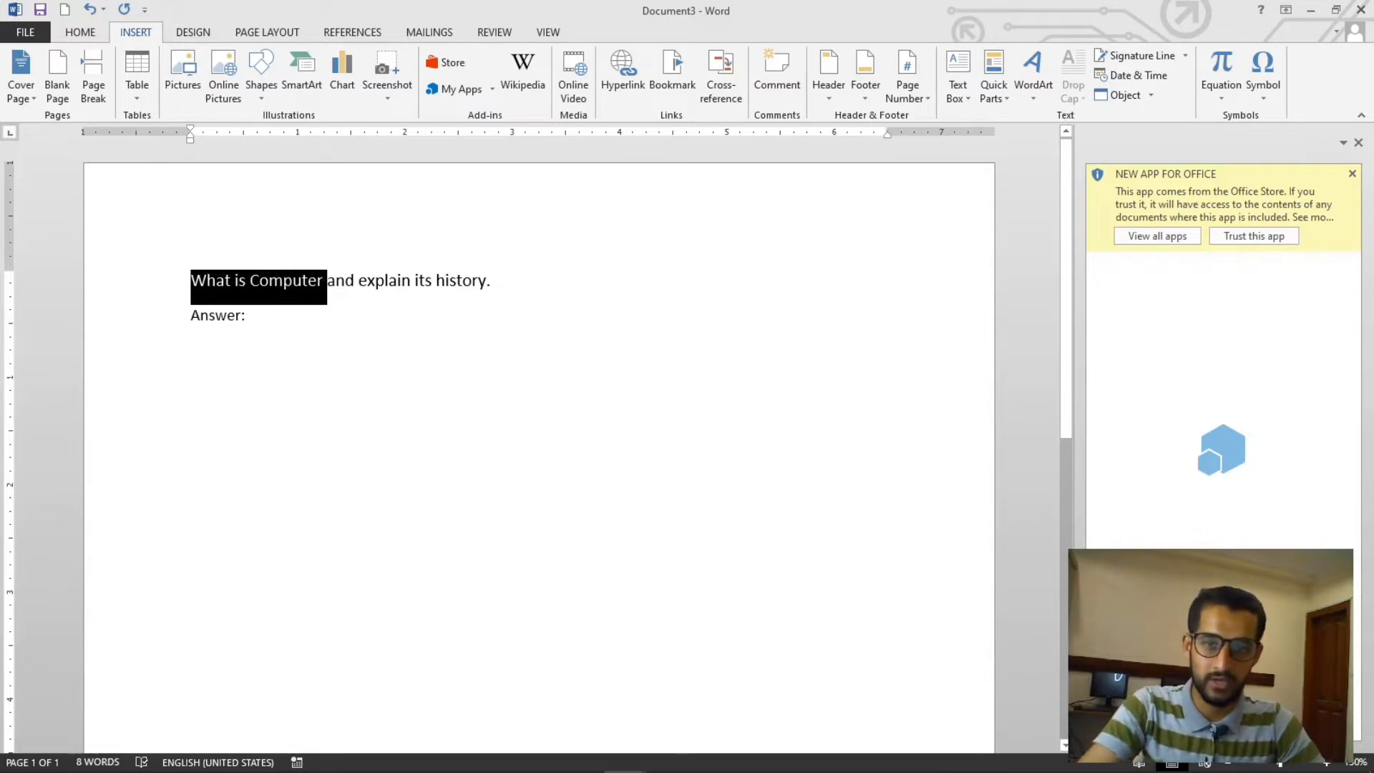
click(533, 354)
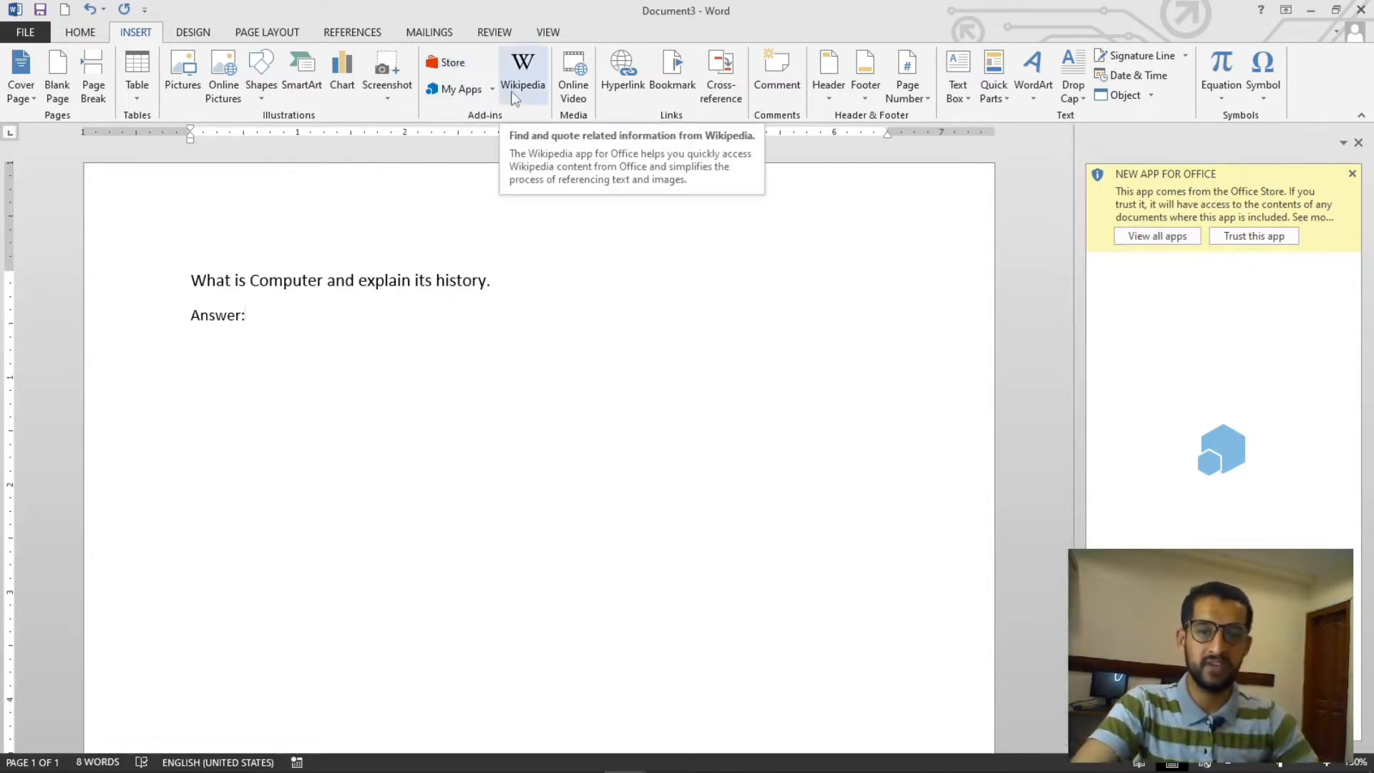
click(1255, 238)
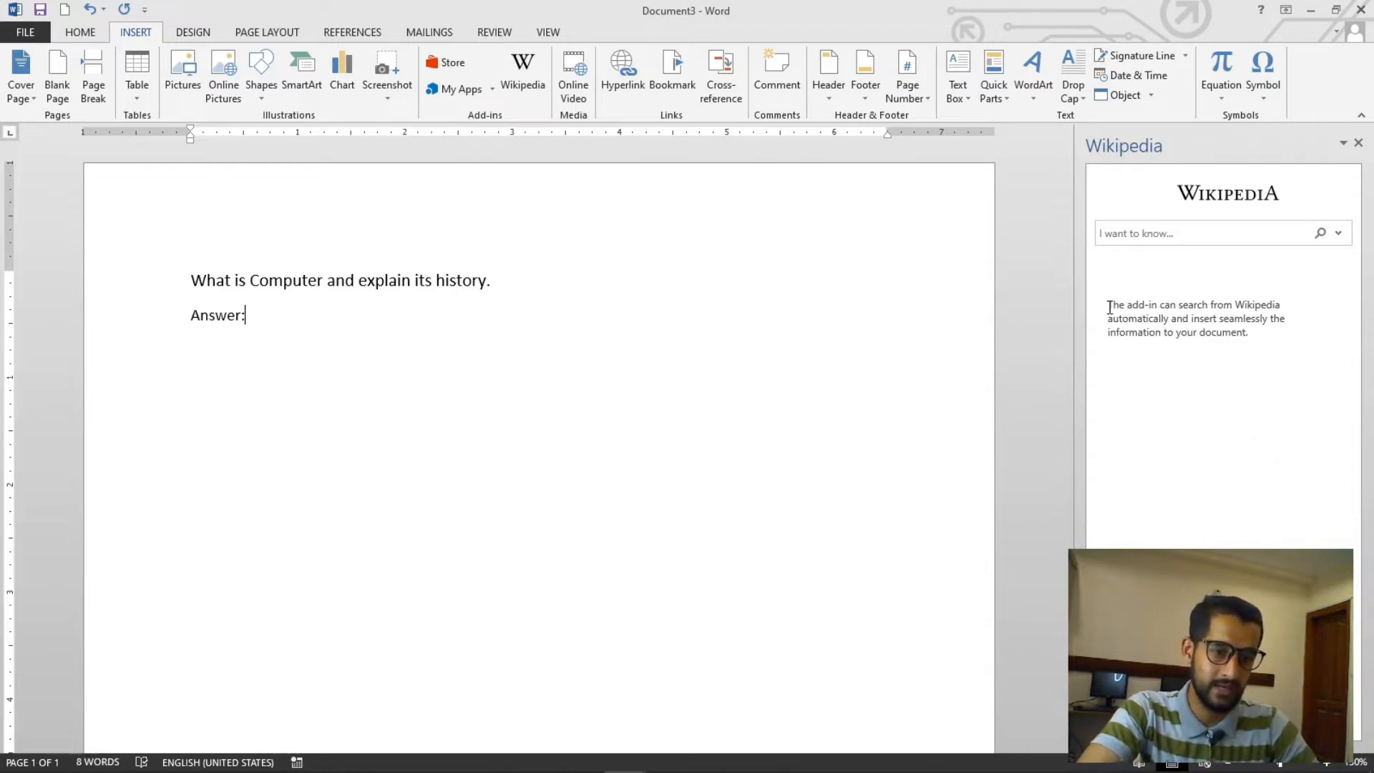
- Search the Wikipedia add-in for Computer
drag(1109, 307, 1149, 303)
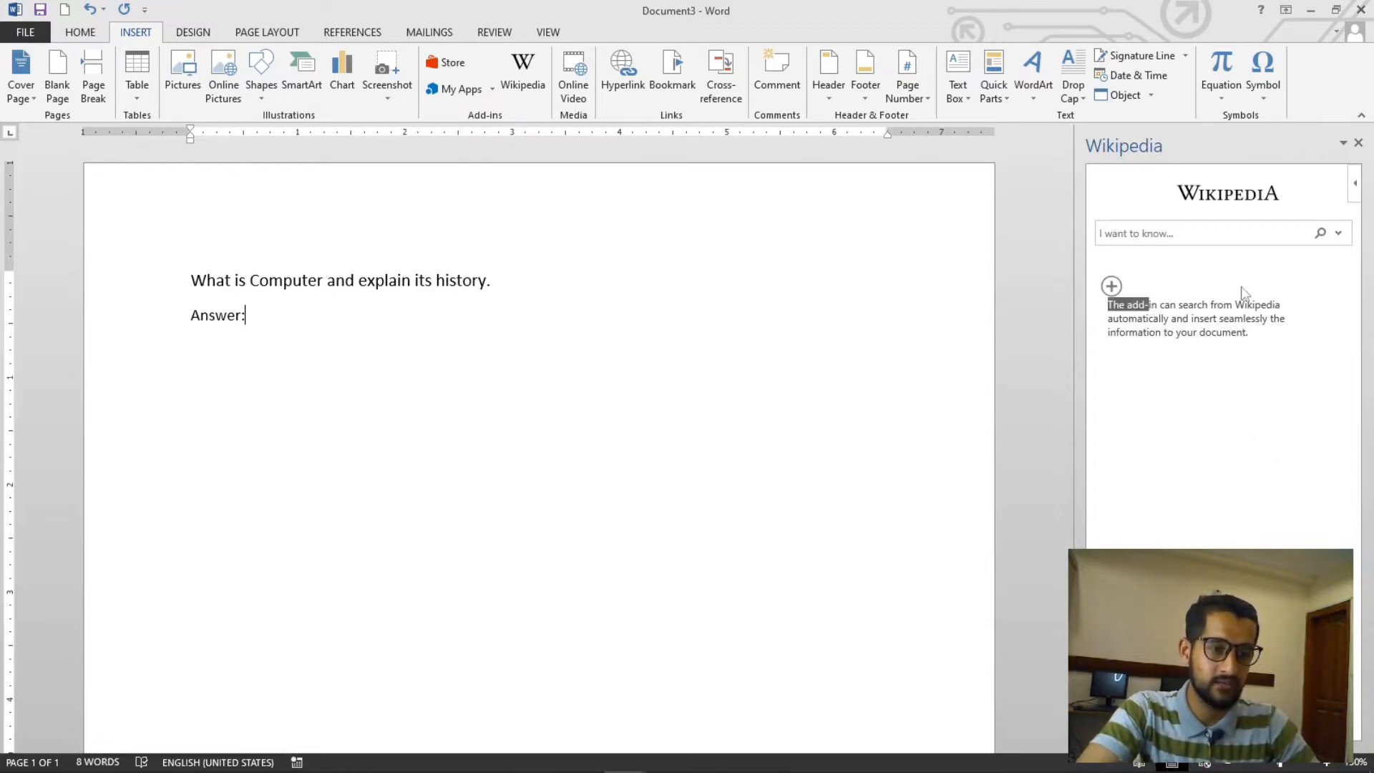
click(1207, 238)
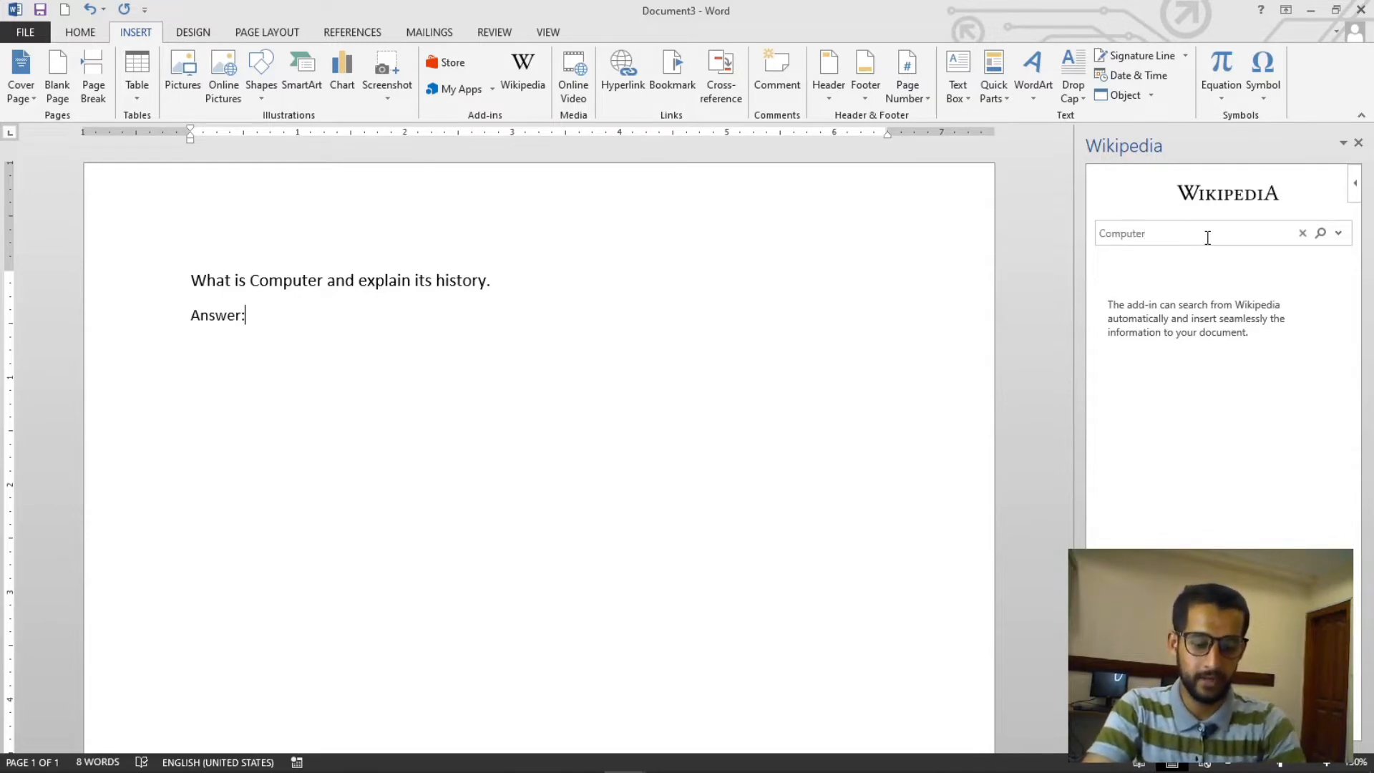
key(Return)
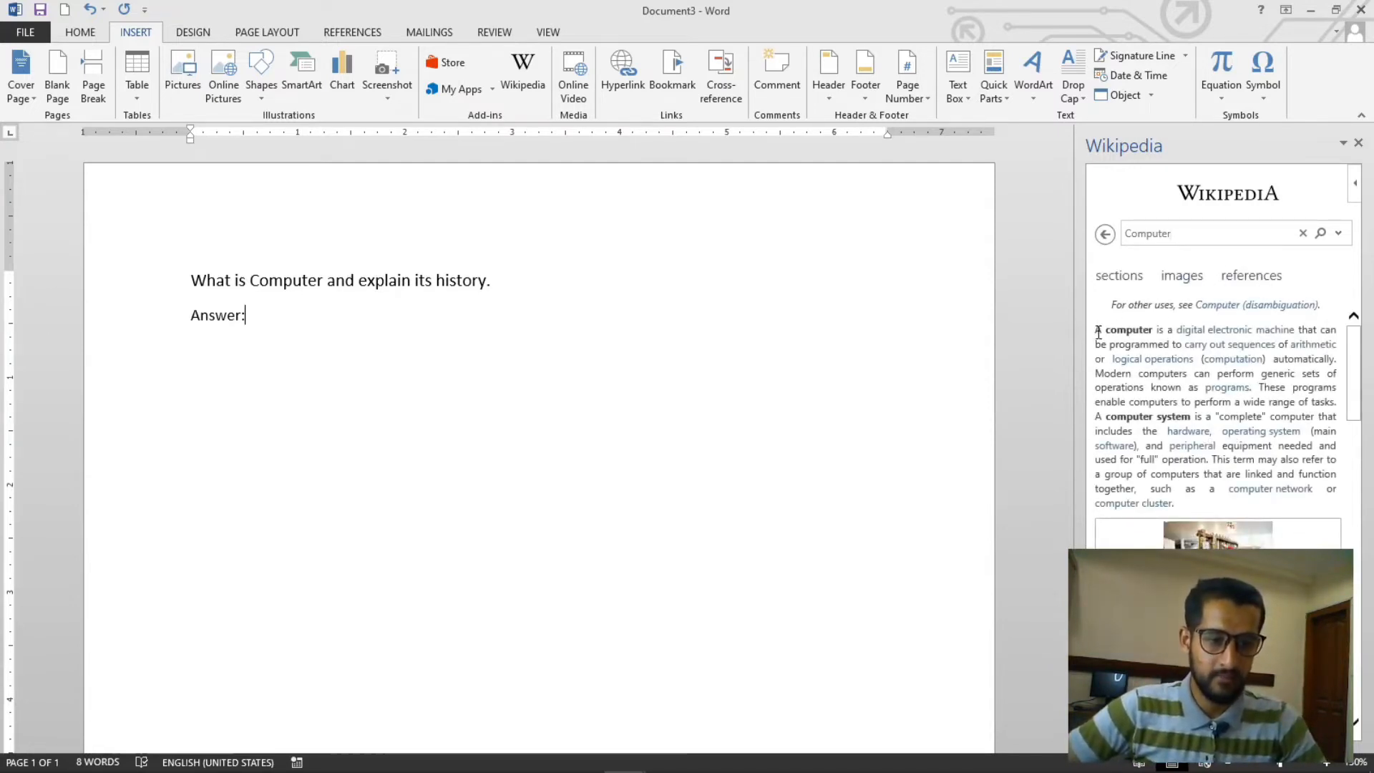
- Insert the article's introduction paragraphs from the Wikipedia panel below Answer:
drag(1100, 331, 1173, 504)
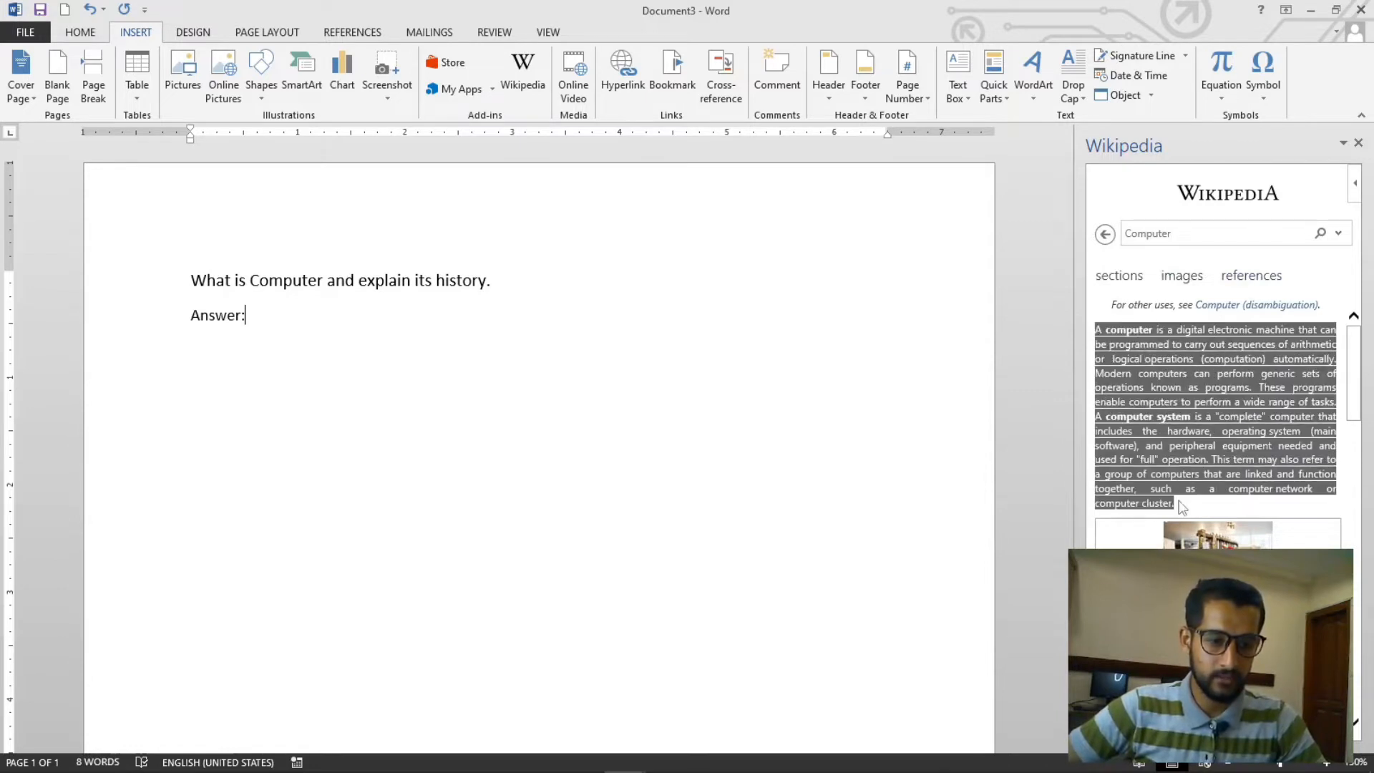
right_click(1177, 447)
click(1204, 455)
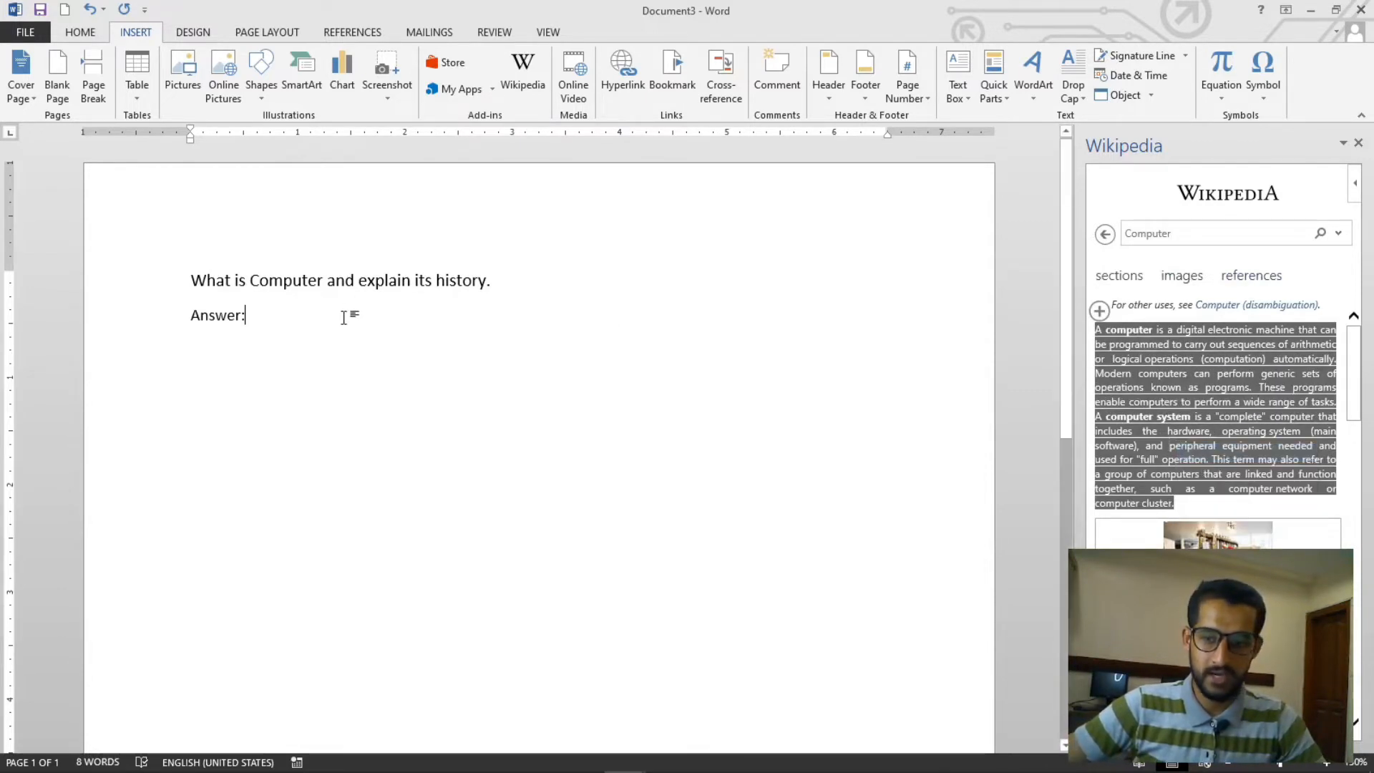
key(Return)
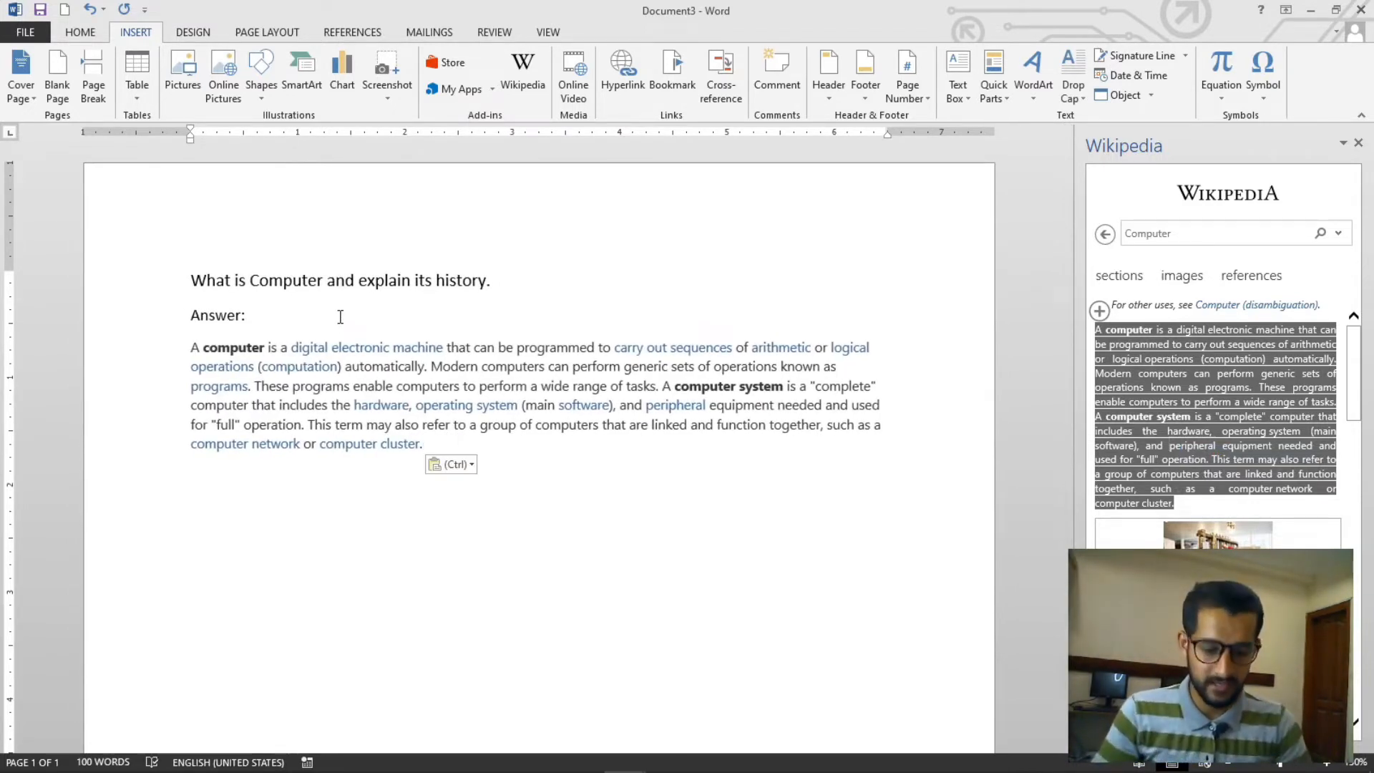
- Start a new empty paragraph below the inserted Wikipedia definition
key(ctrl+shift+Up)
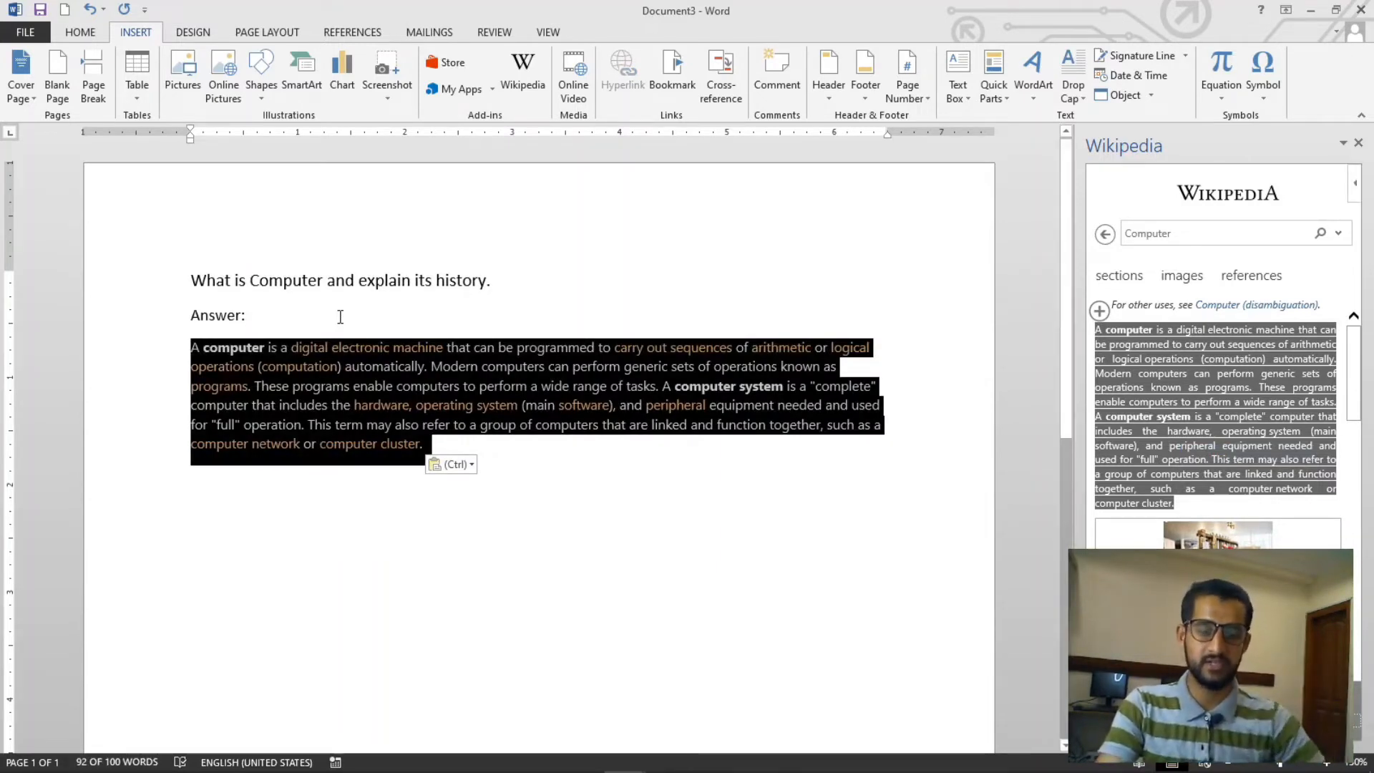
click(514, 457)
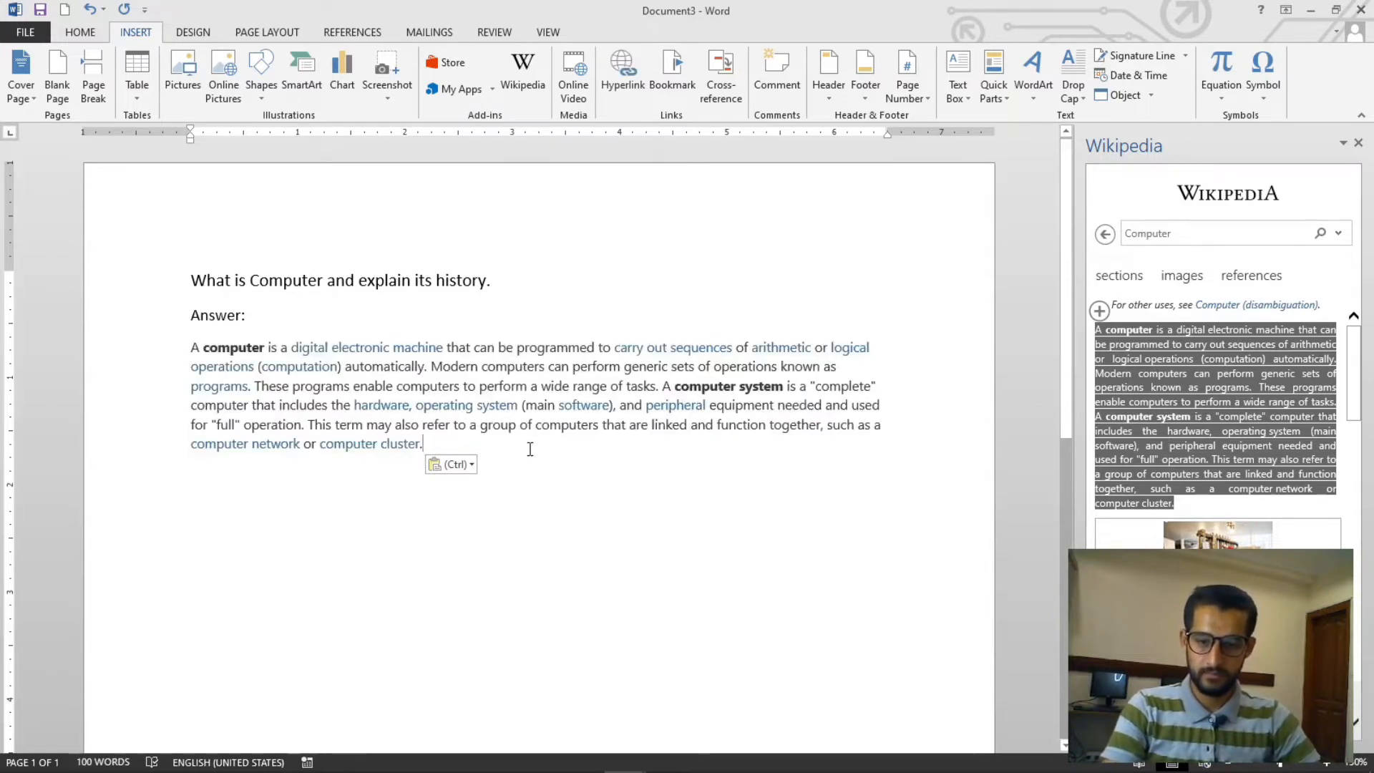
key(ctrl+shift+Up)
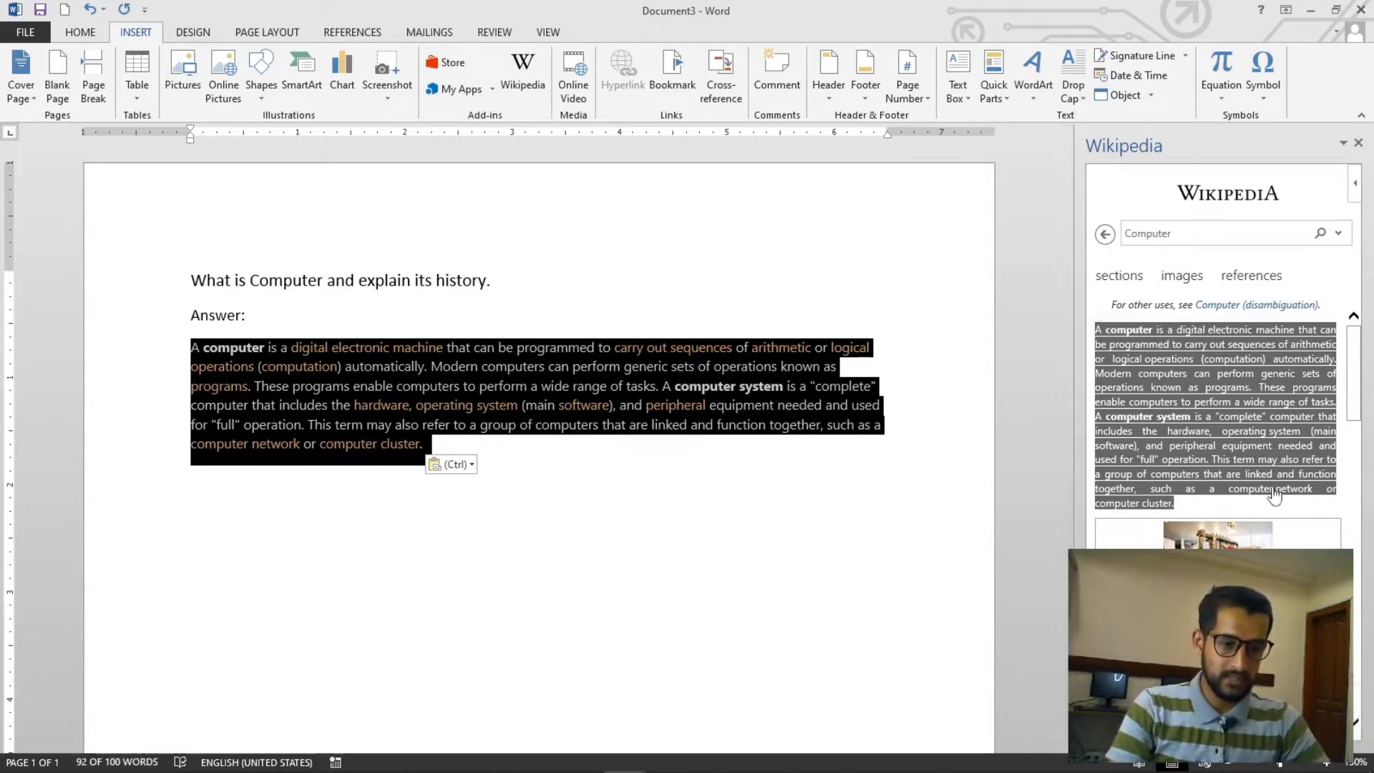
scroll(1275, 493, down, 1)
click(517, 460)
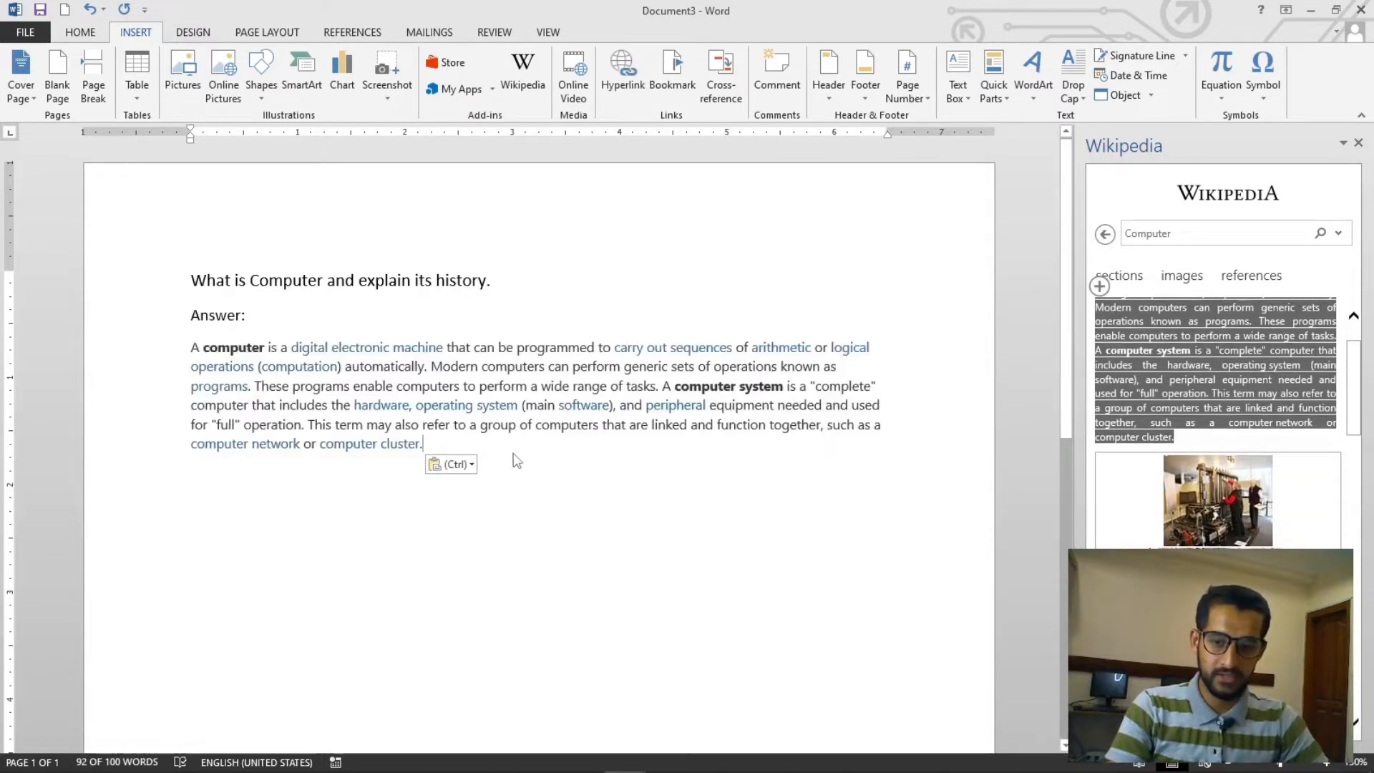
key(Return)
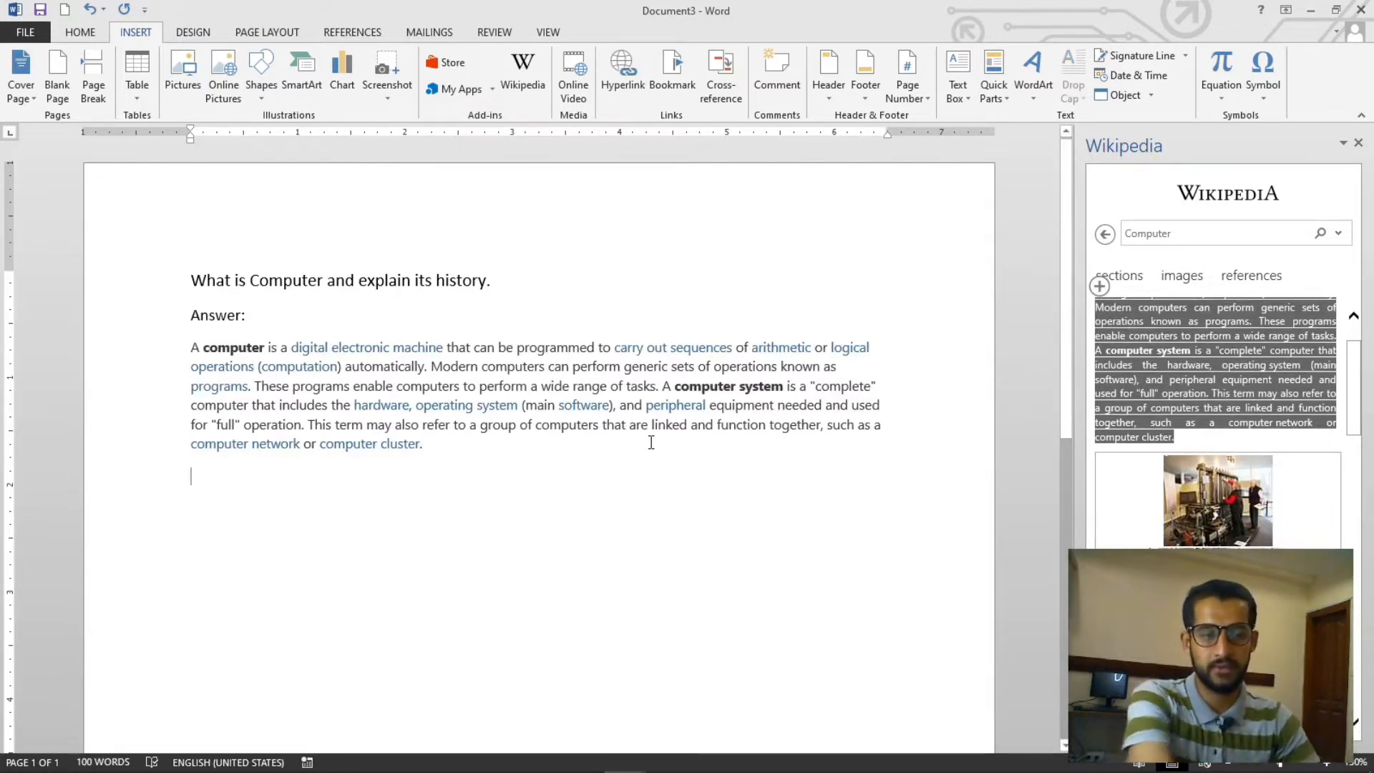
- Browse the Computer article's images and sections in the Wikipedia panel
scroll(722, 512, down, 3)
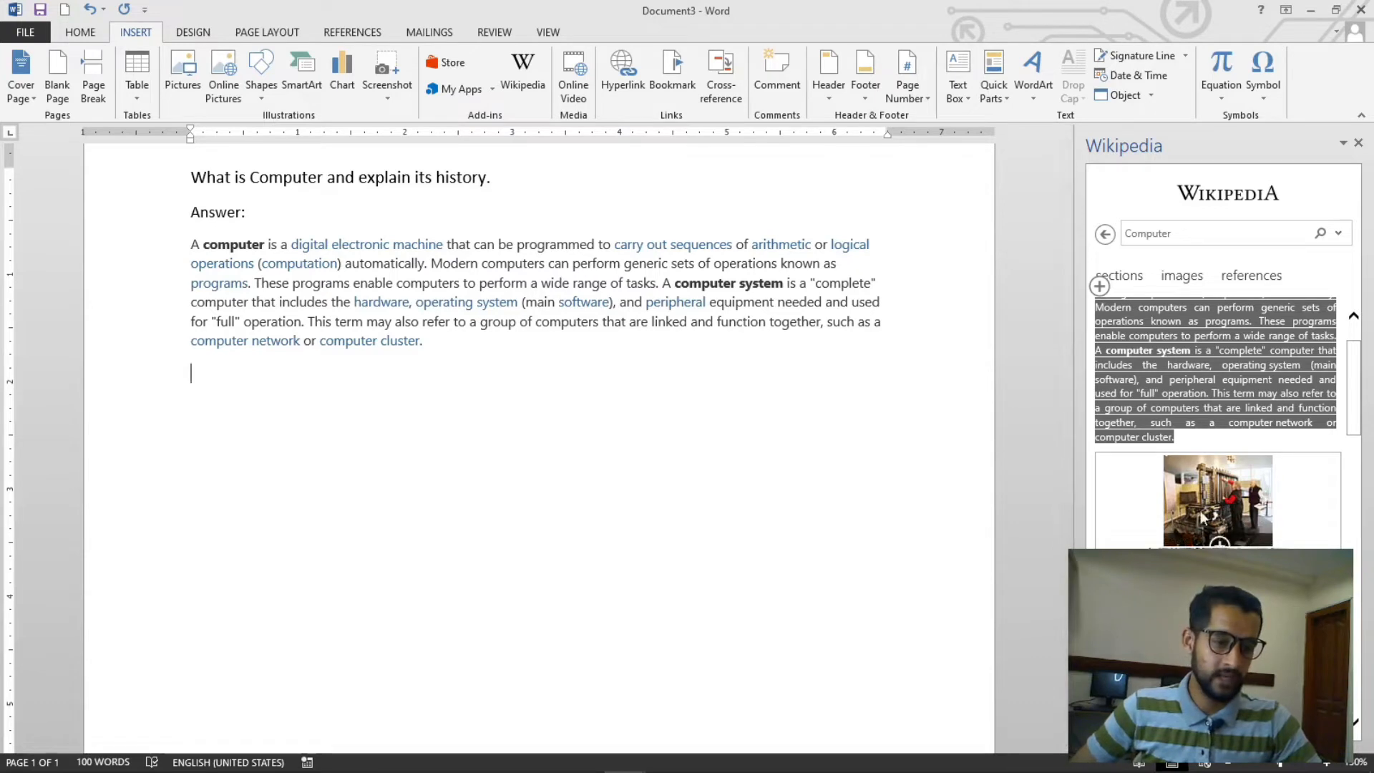
click(1182, 276)
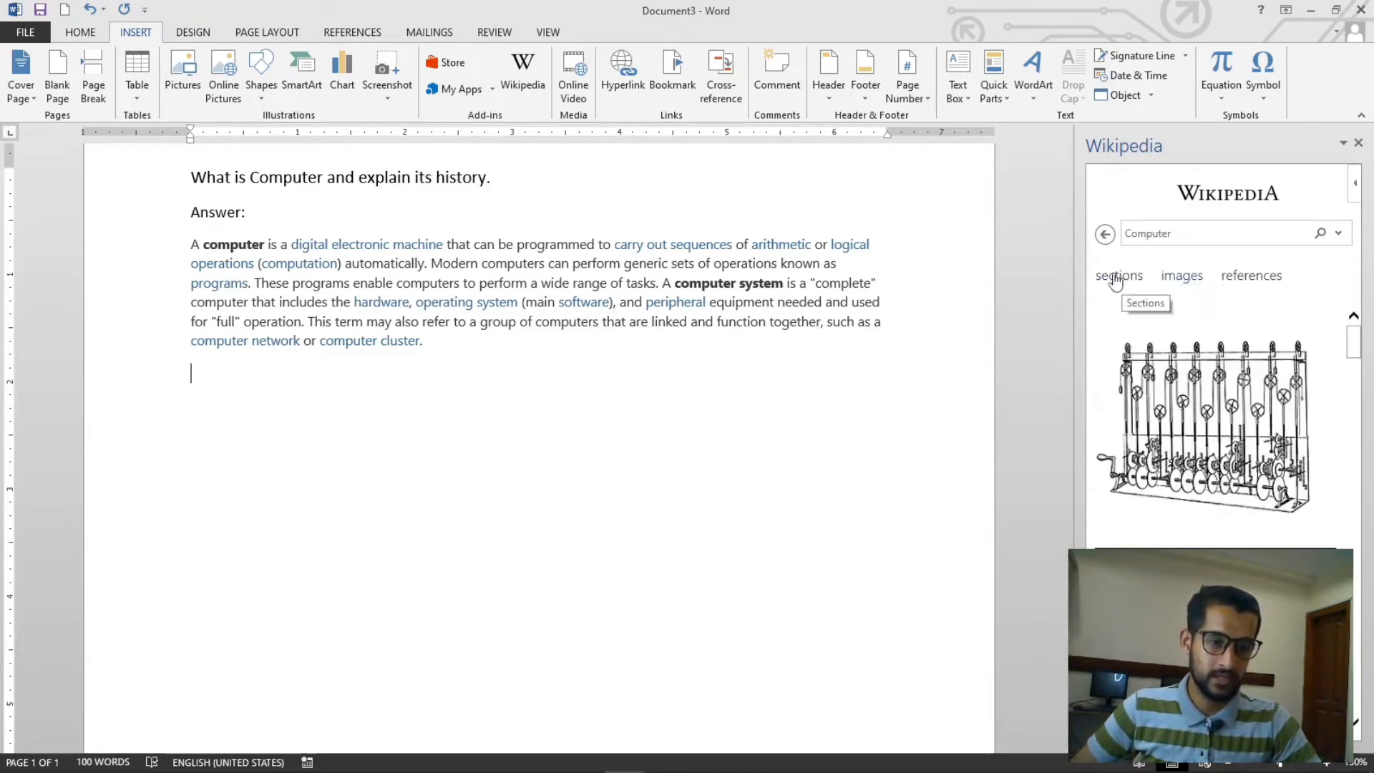
click(1127, 279)
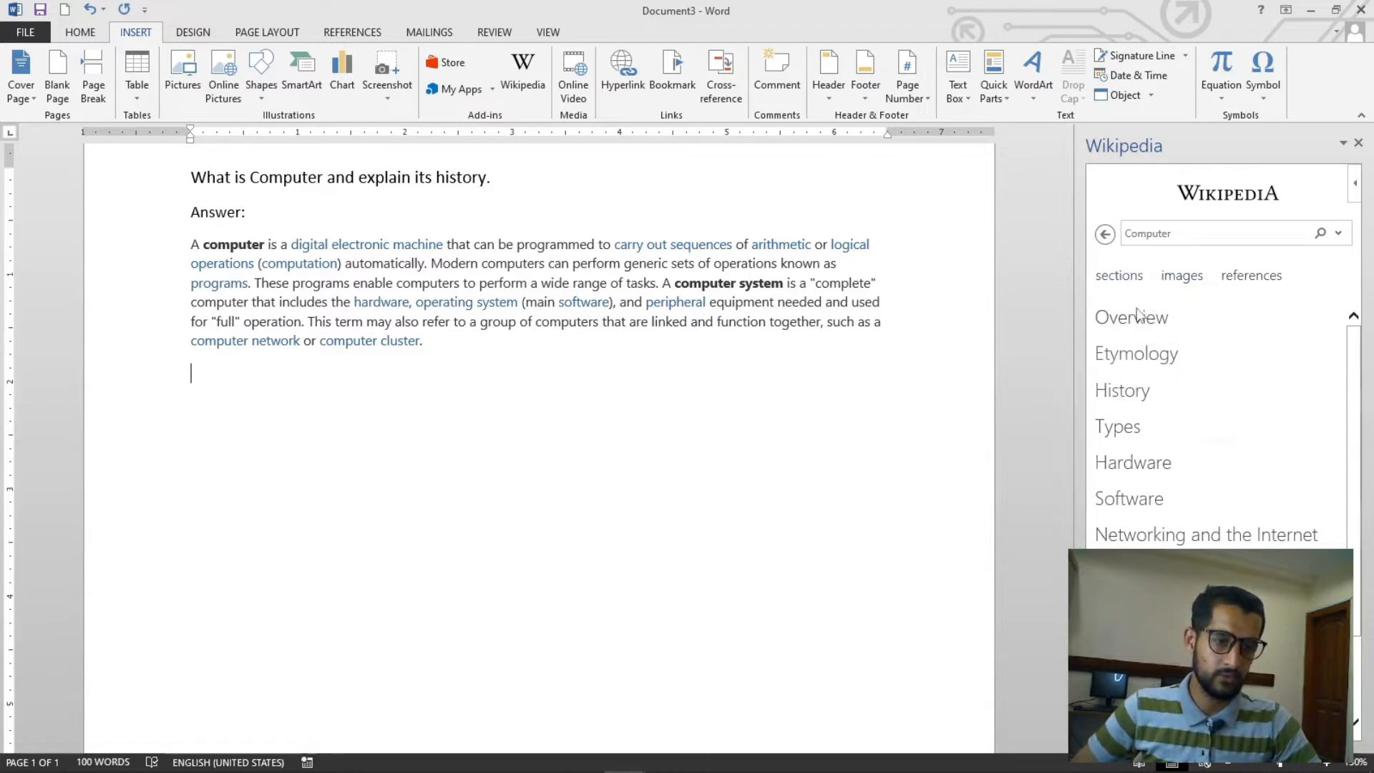
click(1139, 315)
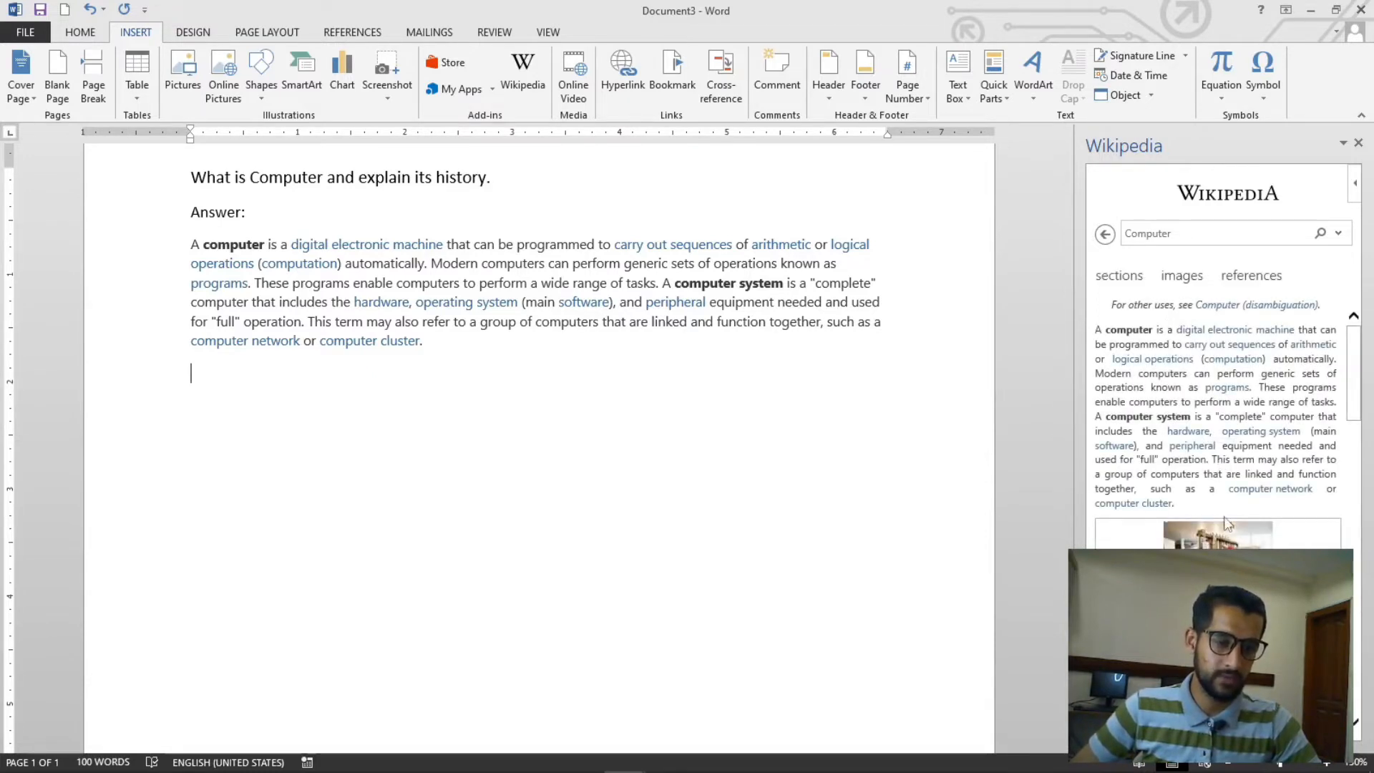
scroll(1227, 523, down, 3)
mouse_move(1219, 403)
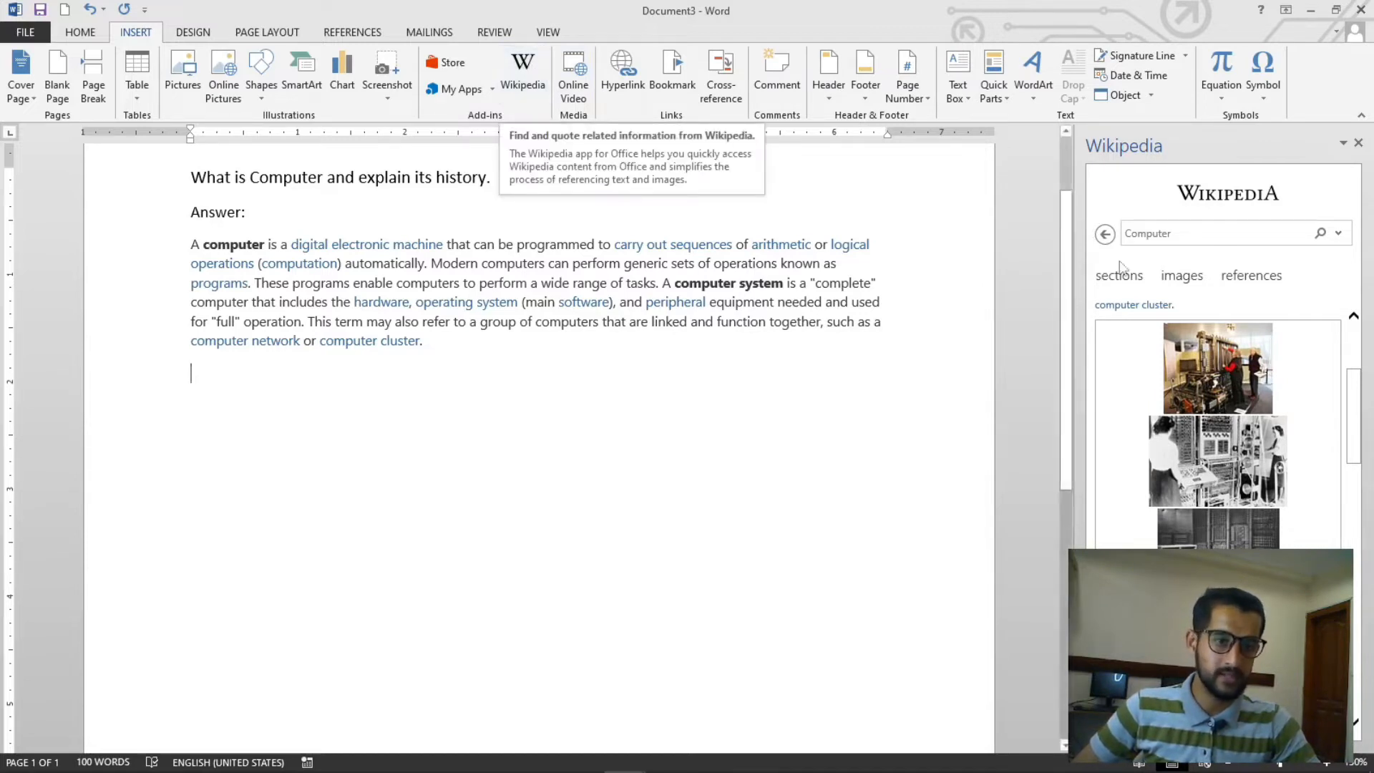
- Select part of the word Computer in the question to look it up in the Wikipedia panel
drag(251, 187, 316, 184)
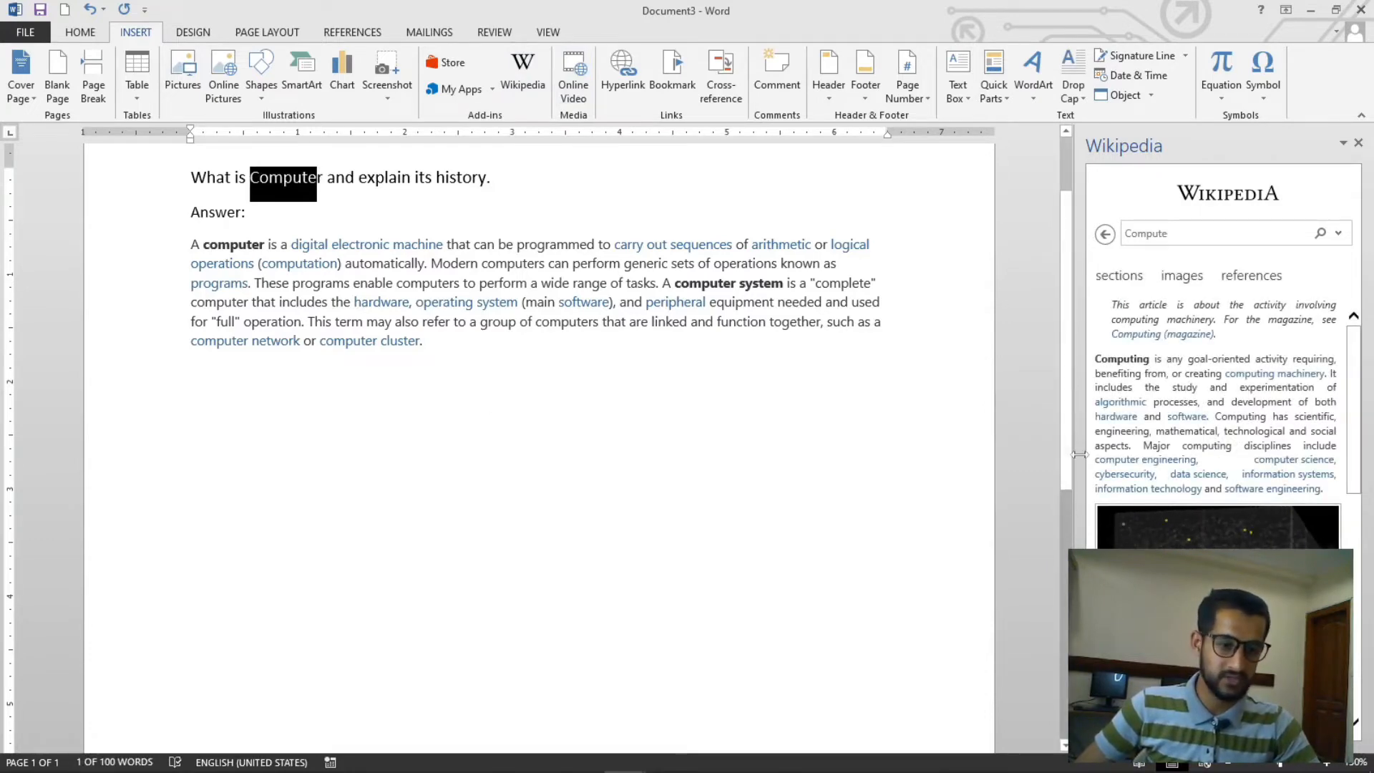
scroll(1210, 501, down, 5)
scroll(1211, 526, up, 3)
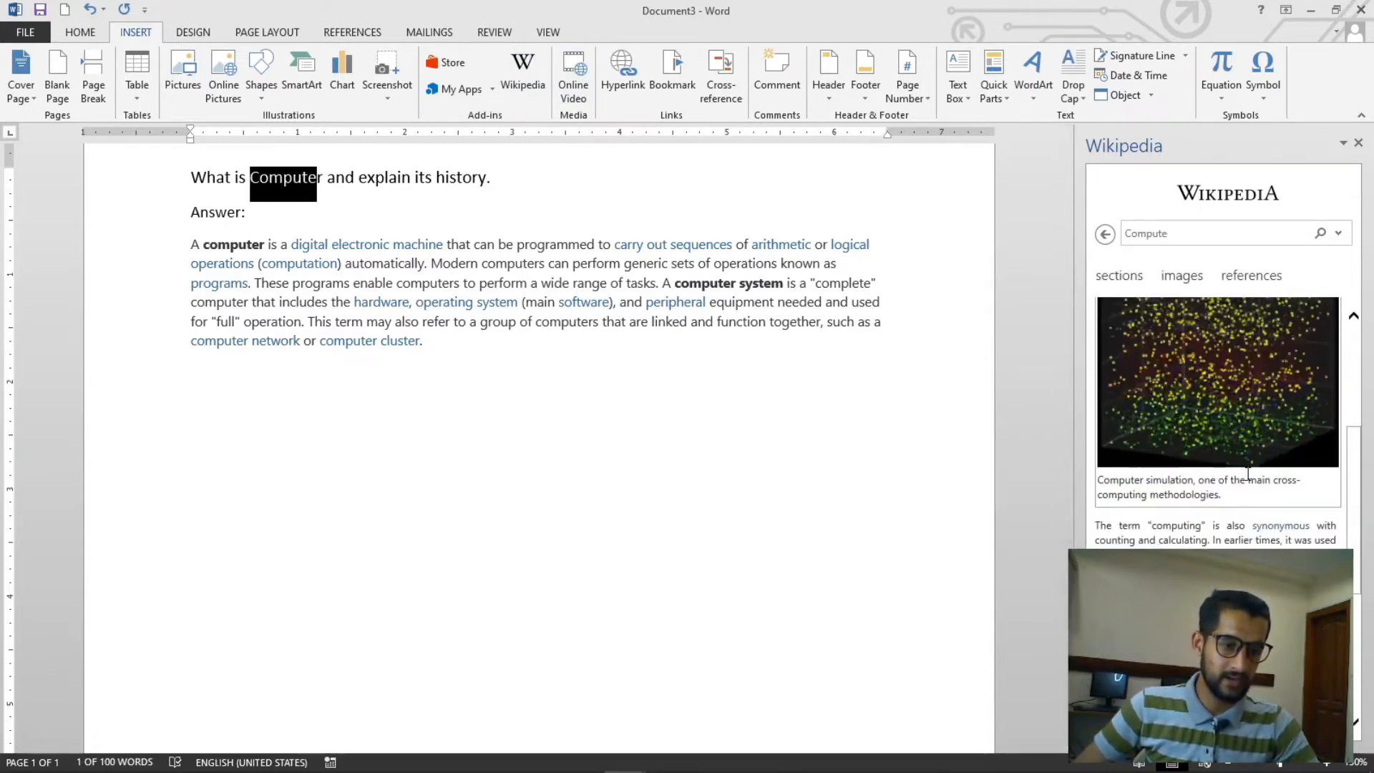
scroll(1217, 494, down, 5)
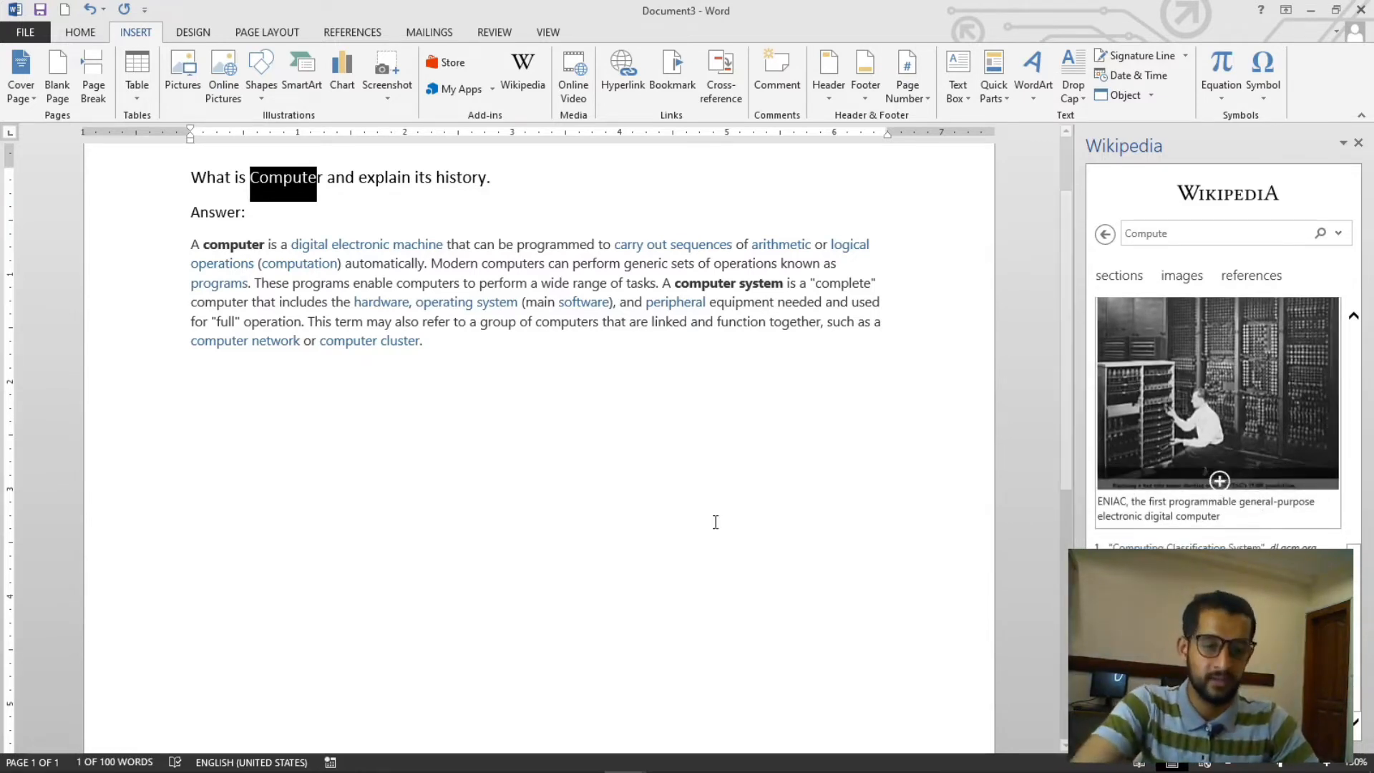
- Insert the ENIAC image from the Wikipedia panel on the empty line below the definition and select it
click(481, 426)
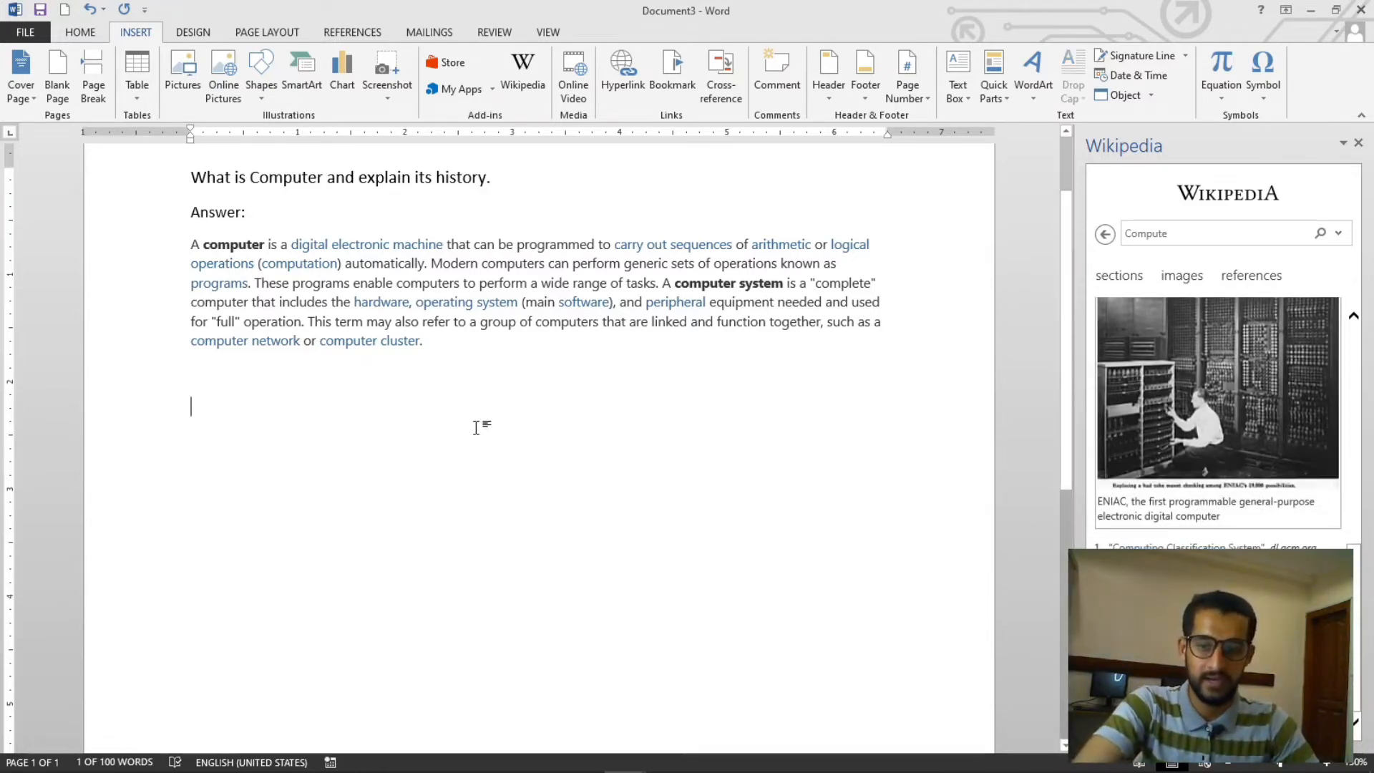
click(1223, 480)
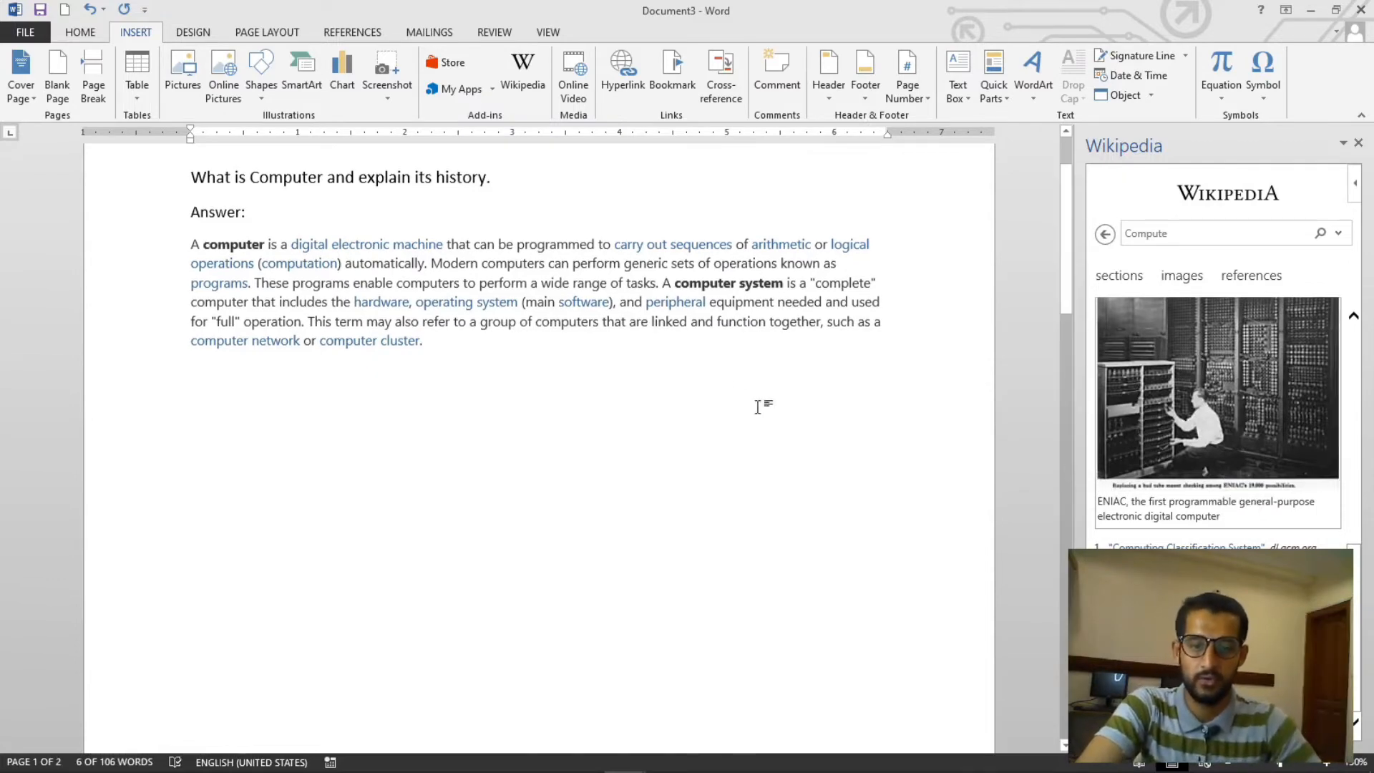
scroll(671, 456, down, 5)
scroll(673, 458, down, 10)
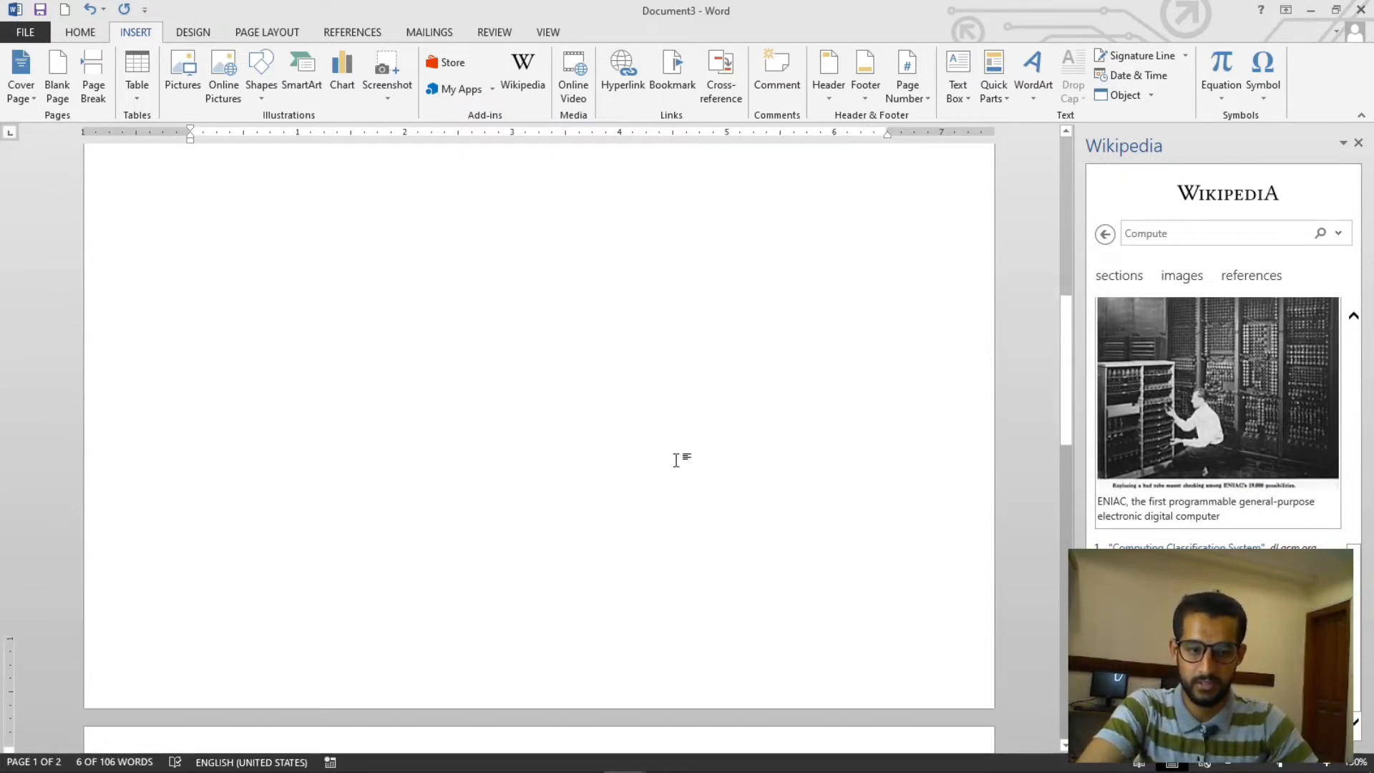
scroll(678, 466, up, 10)
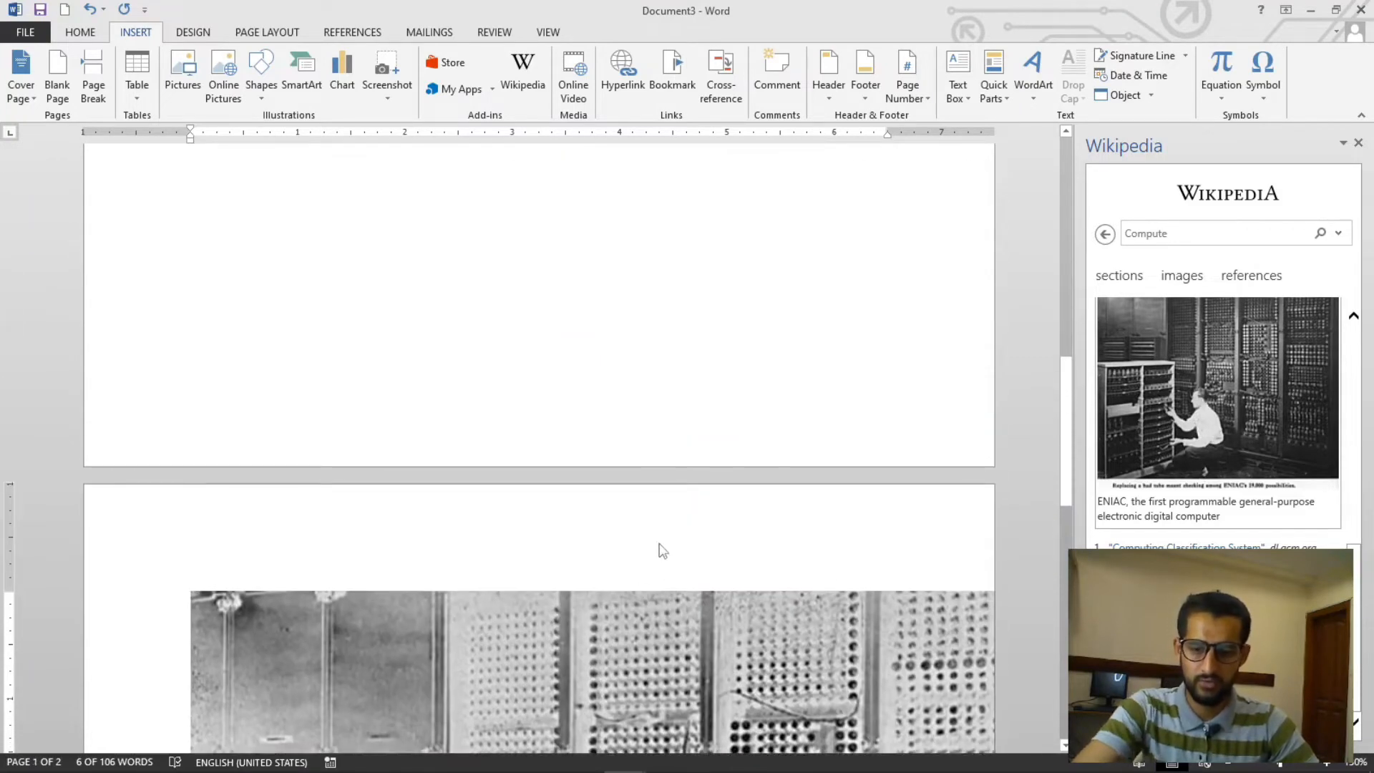
scroll(657, 550, down, 4)
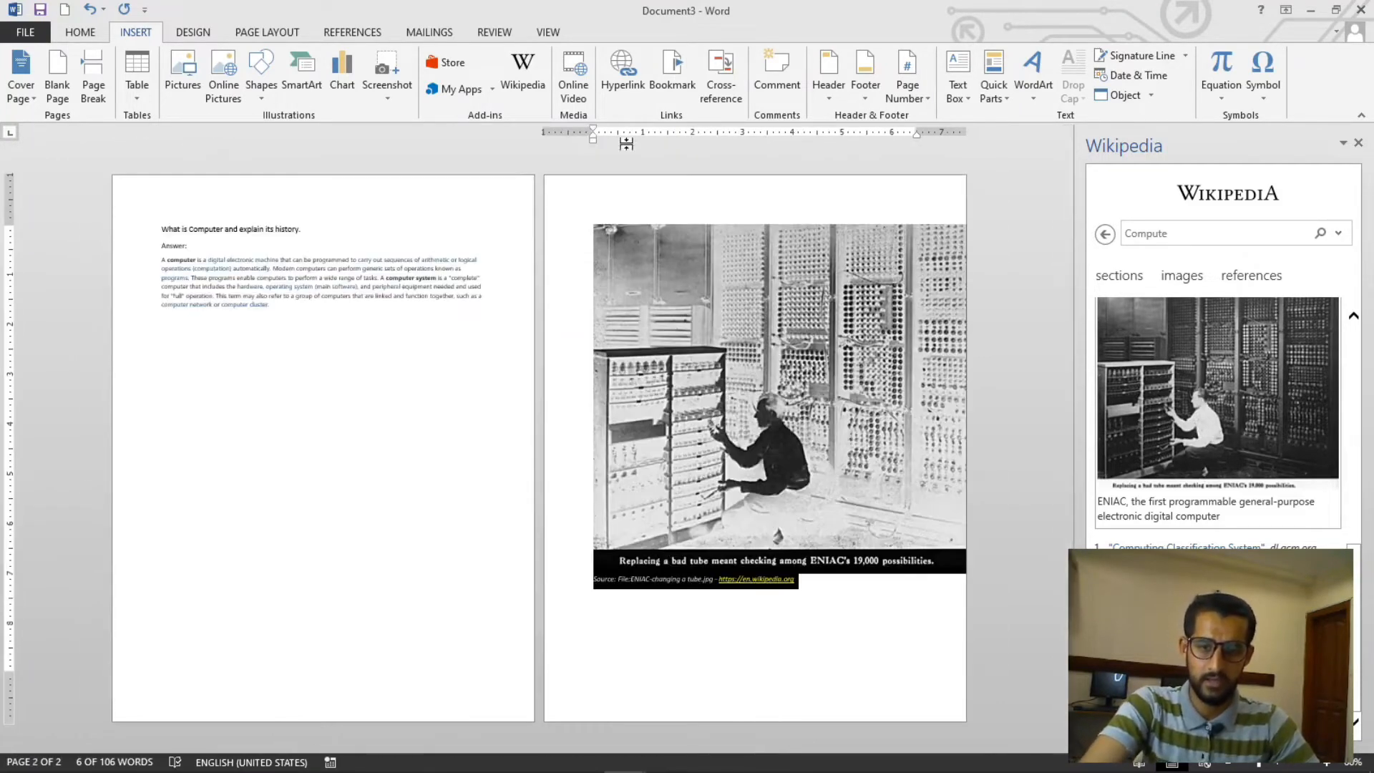
click(729, 328)
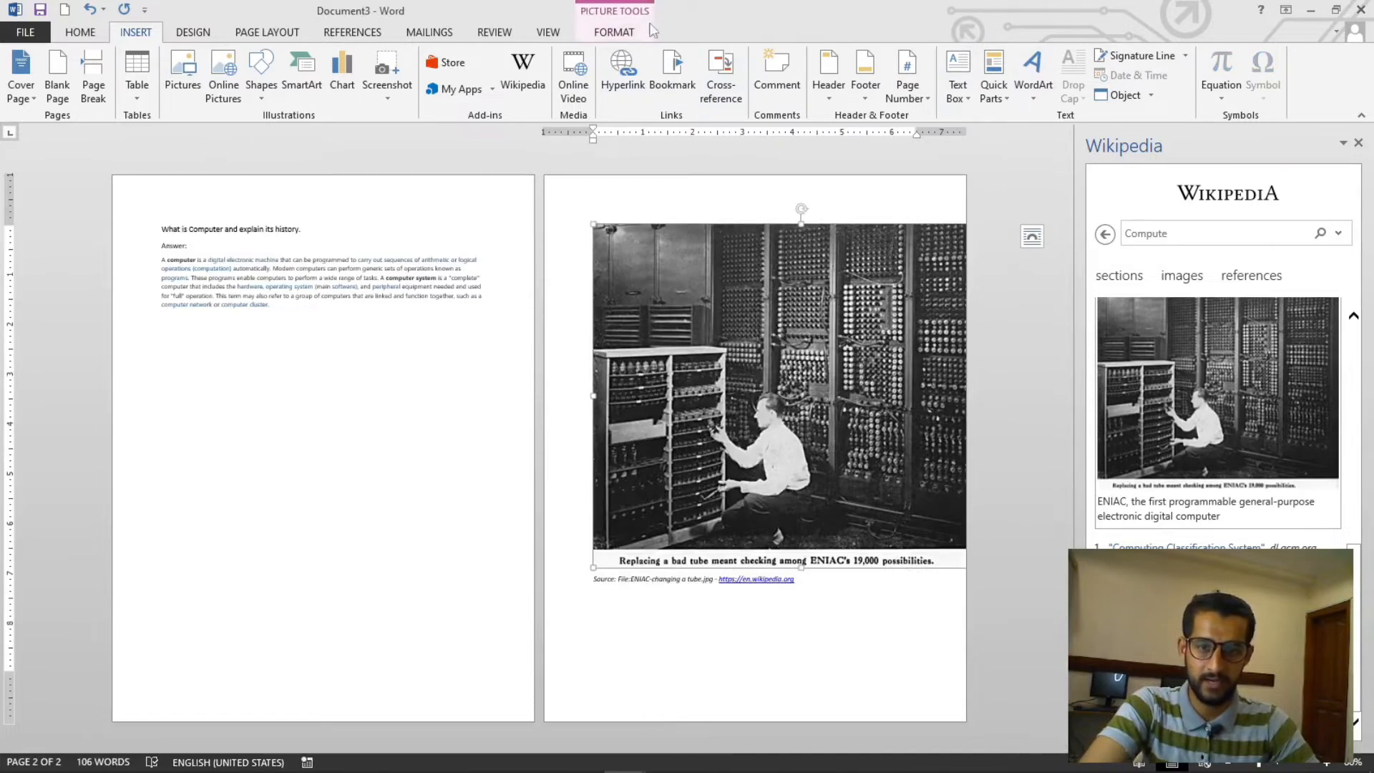
- Set the ENIAC image's text wrapping to Tight
click(621, 32)
click(985, 84)
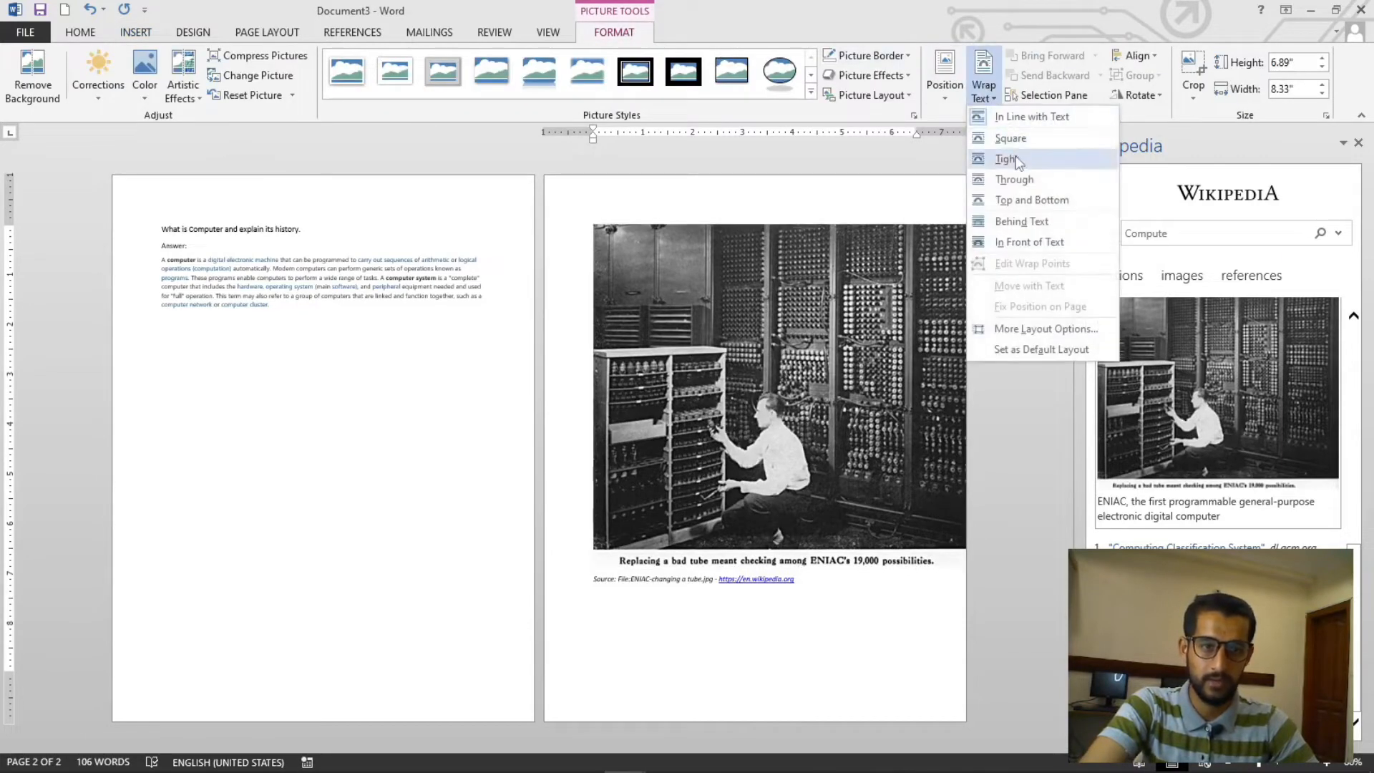
click(1006, 158)
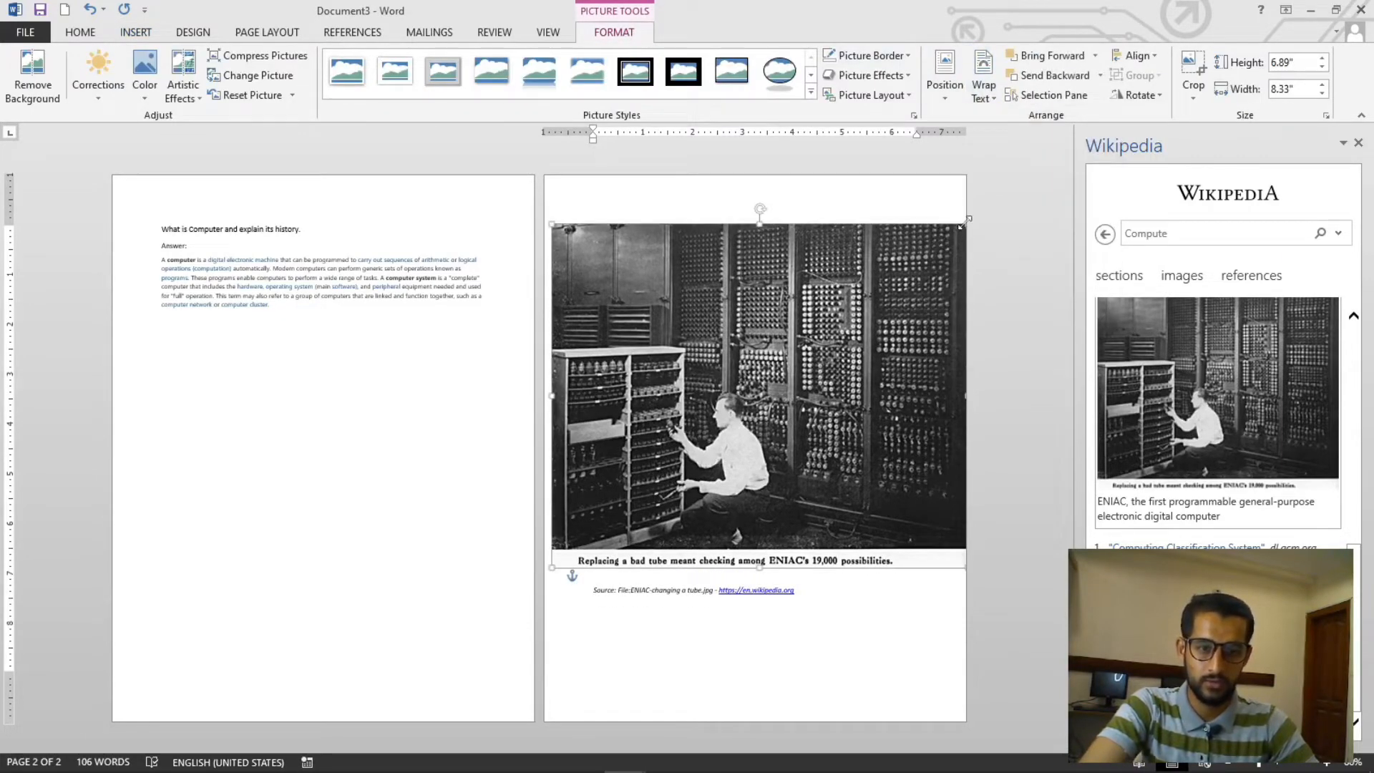
- Resize the ENIAC image to about 5.38 by 4.45 inches and move it below the Wikipedia definition
drag(962, 224, 822, 283)
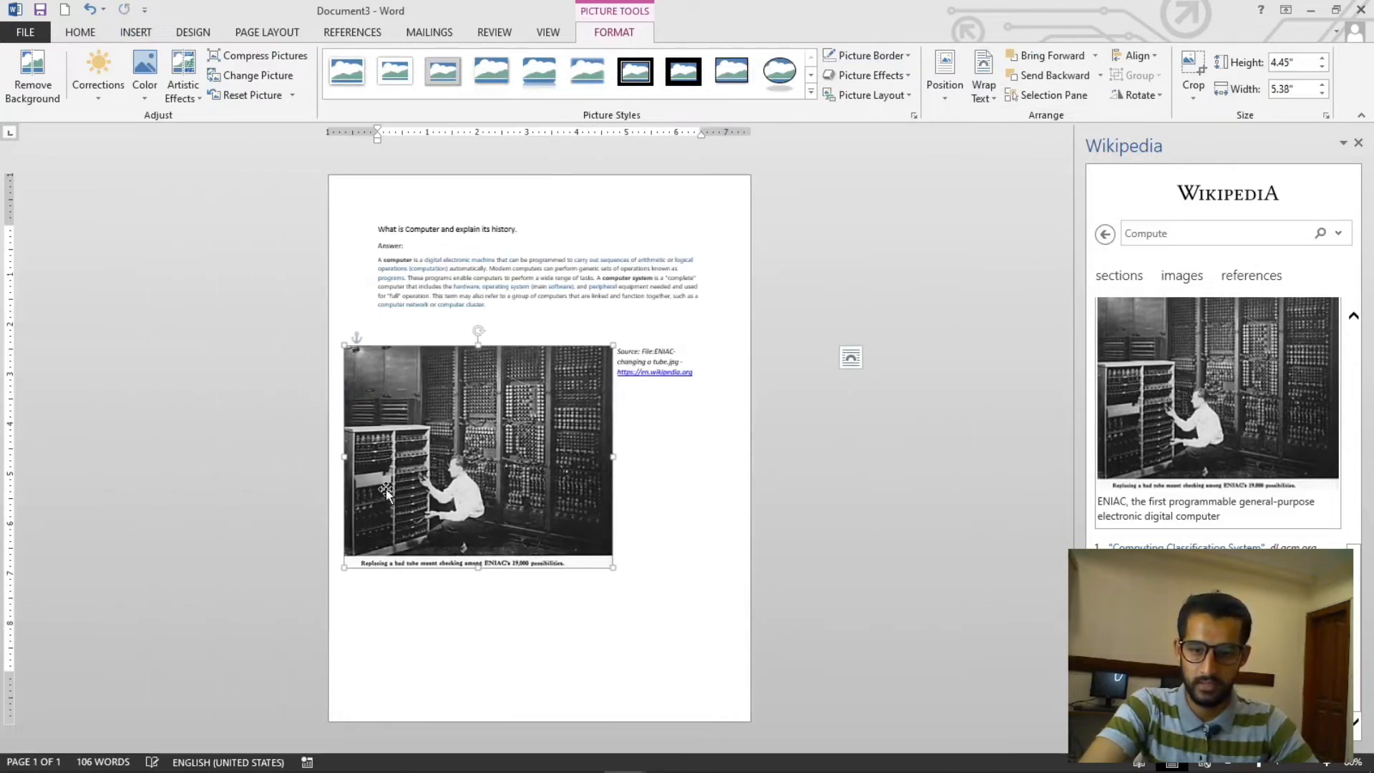
drag(452, 428, 462, 466)
drag(479, 449, 492, 440)
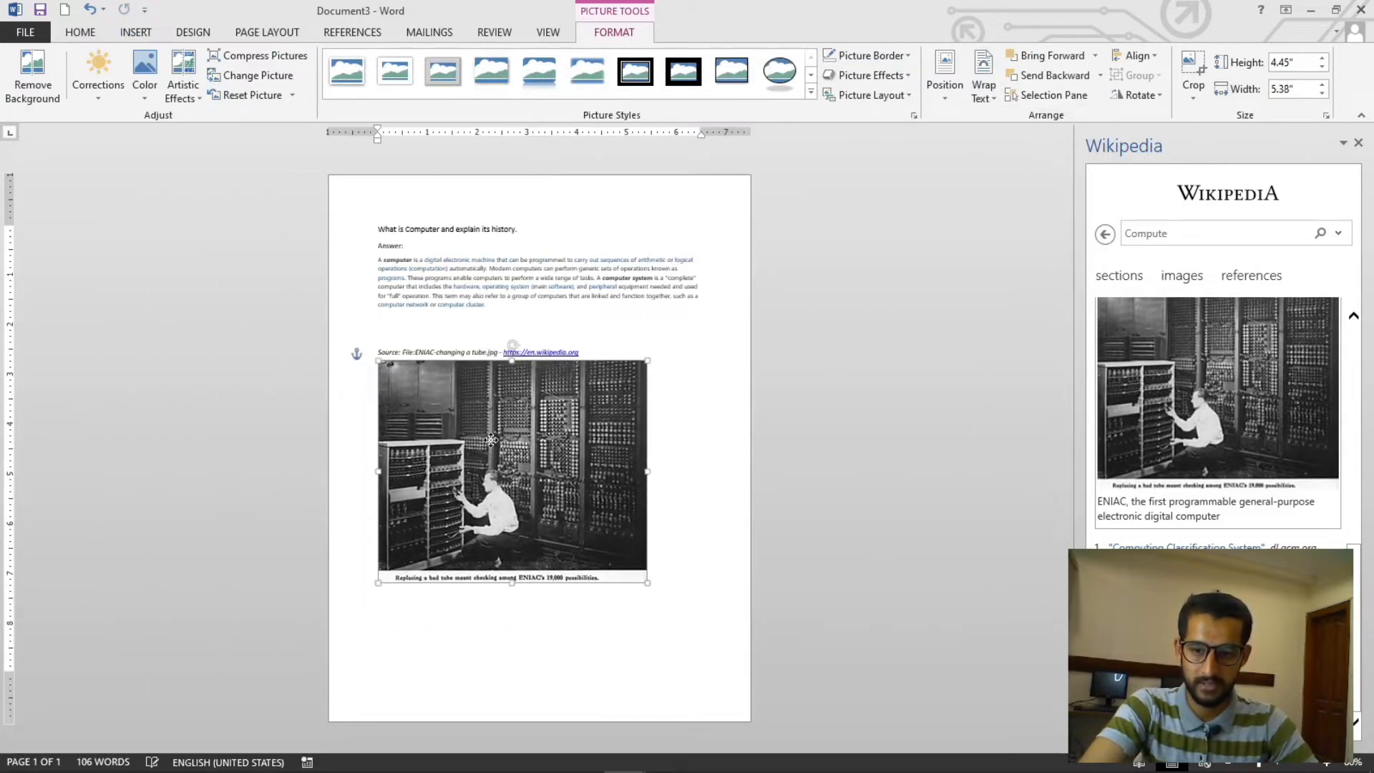
click(704, 467)
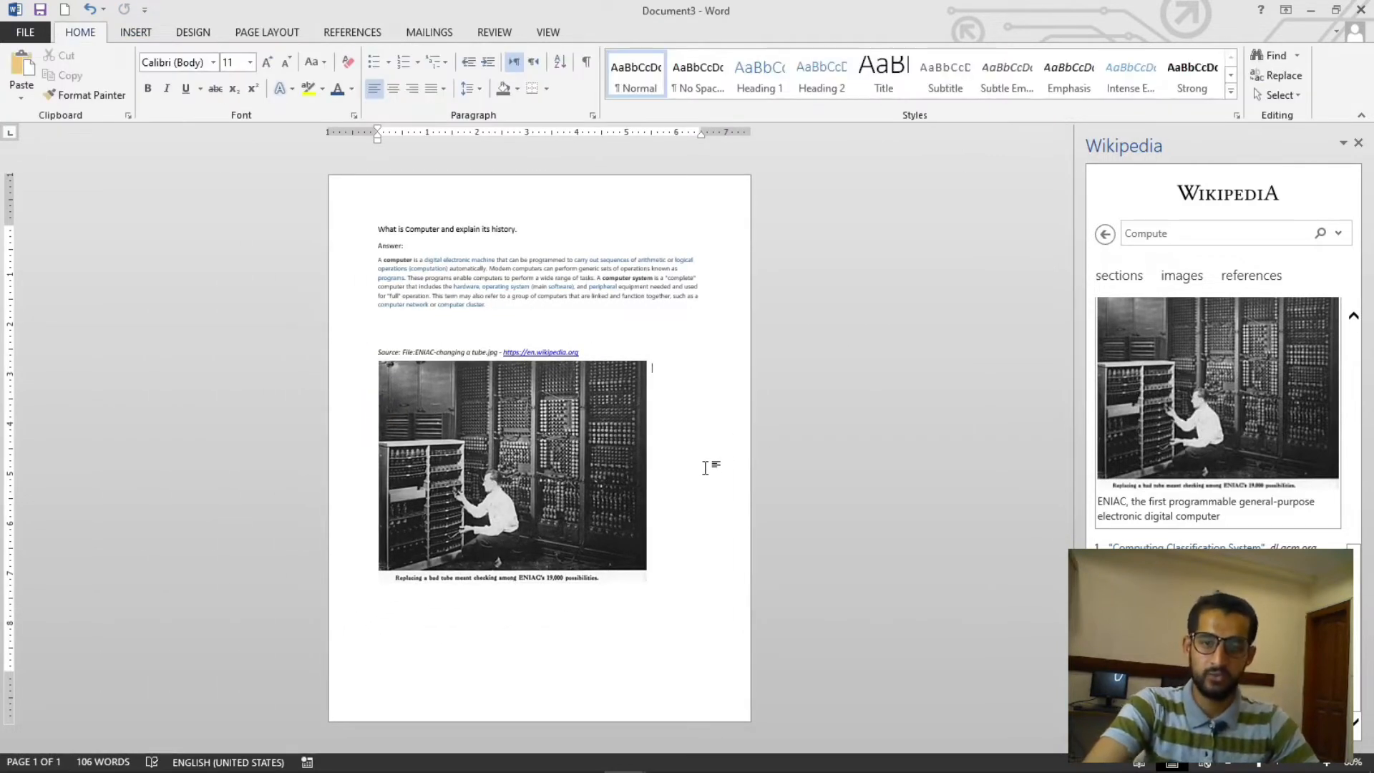
- Close the Wikipedia panel and remove the extra empty lines below the ENIAC image caption
click(1357, 143)
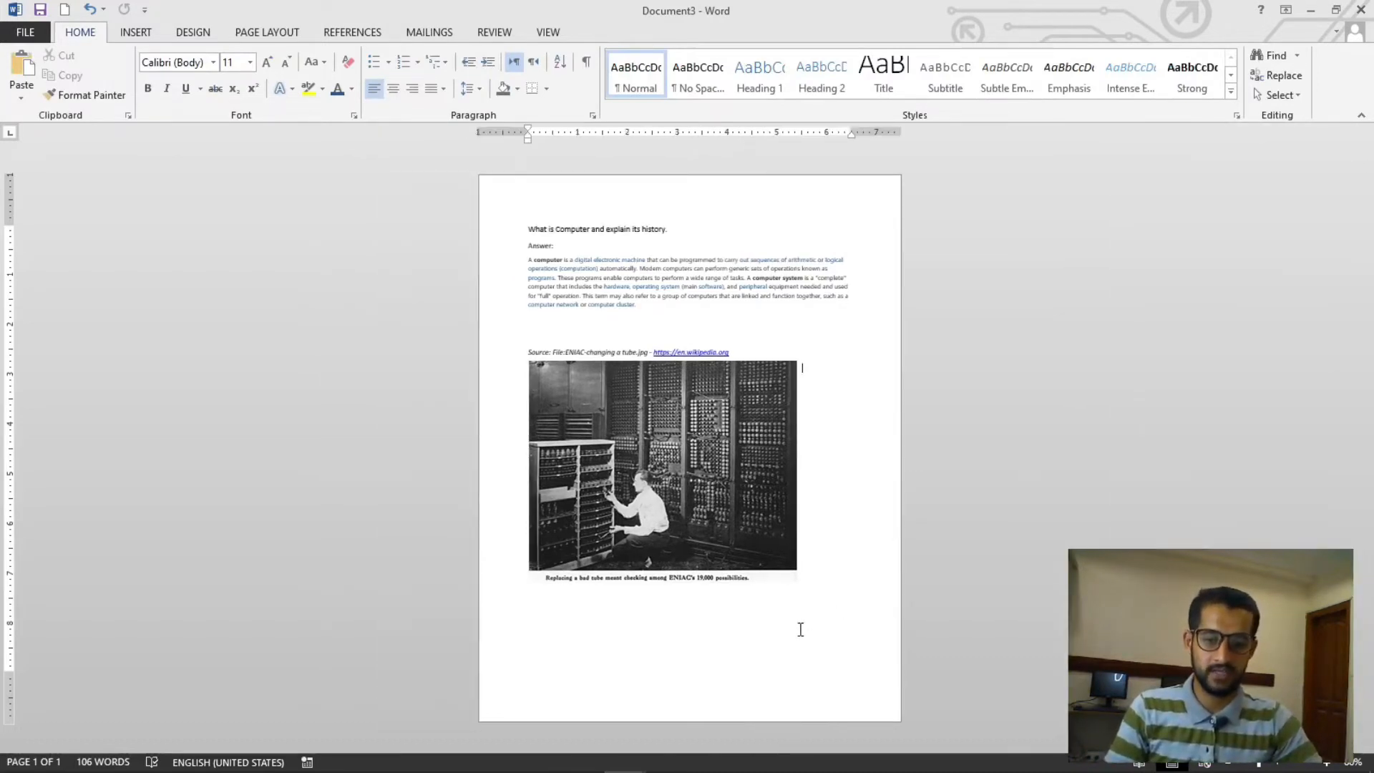
double_click(914, 626)
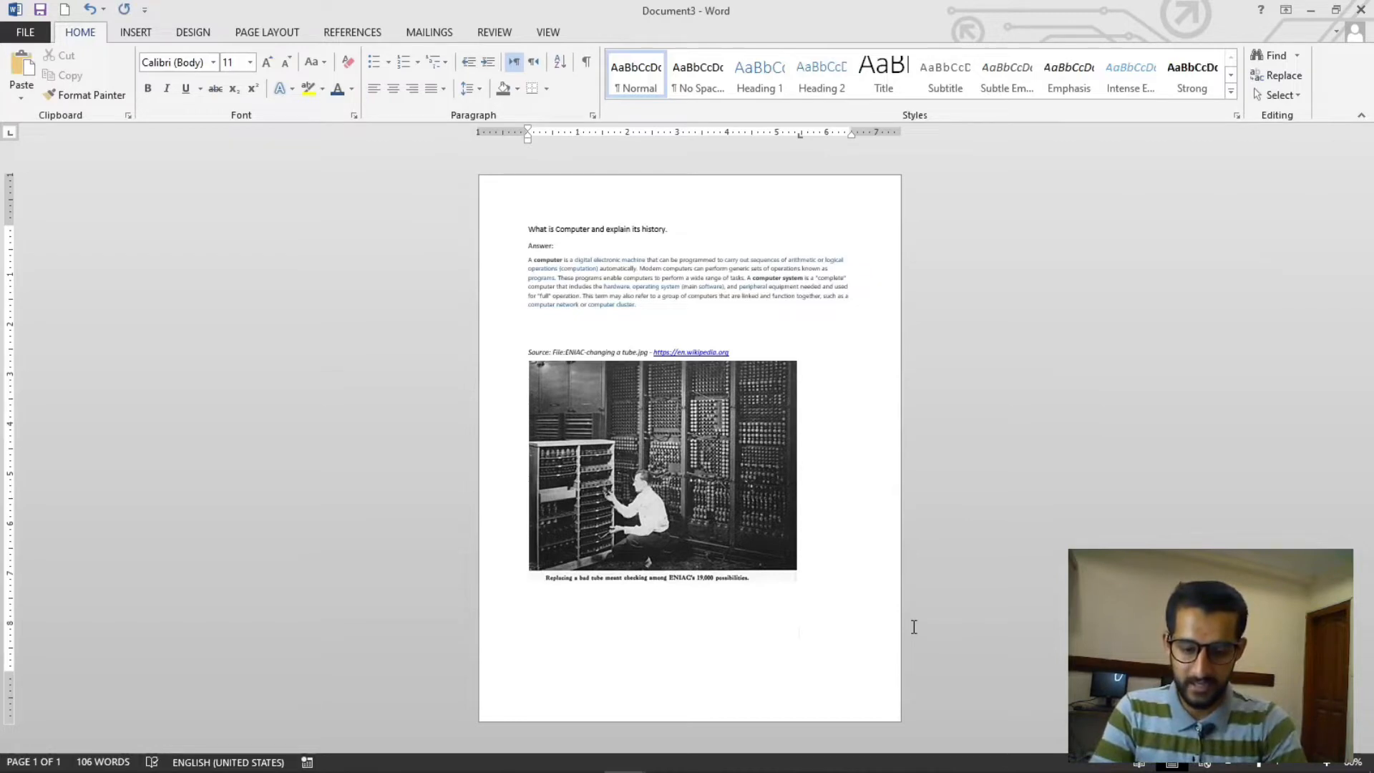
scroll(914, 626, up, 9)
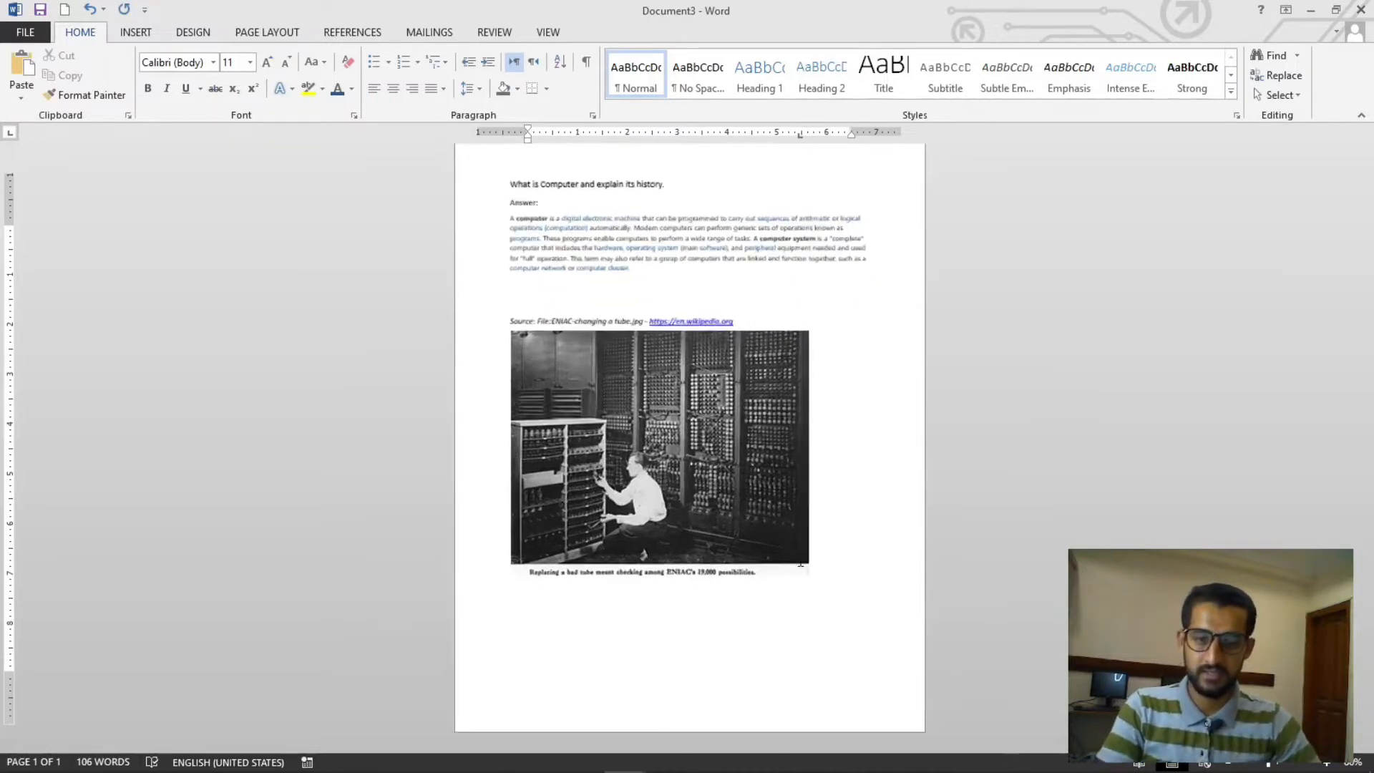
key(BackSpace)
key(BackSpace)
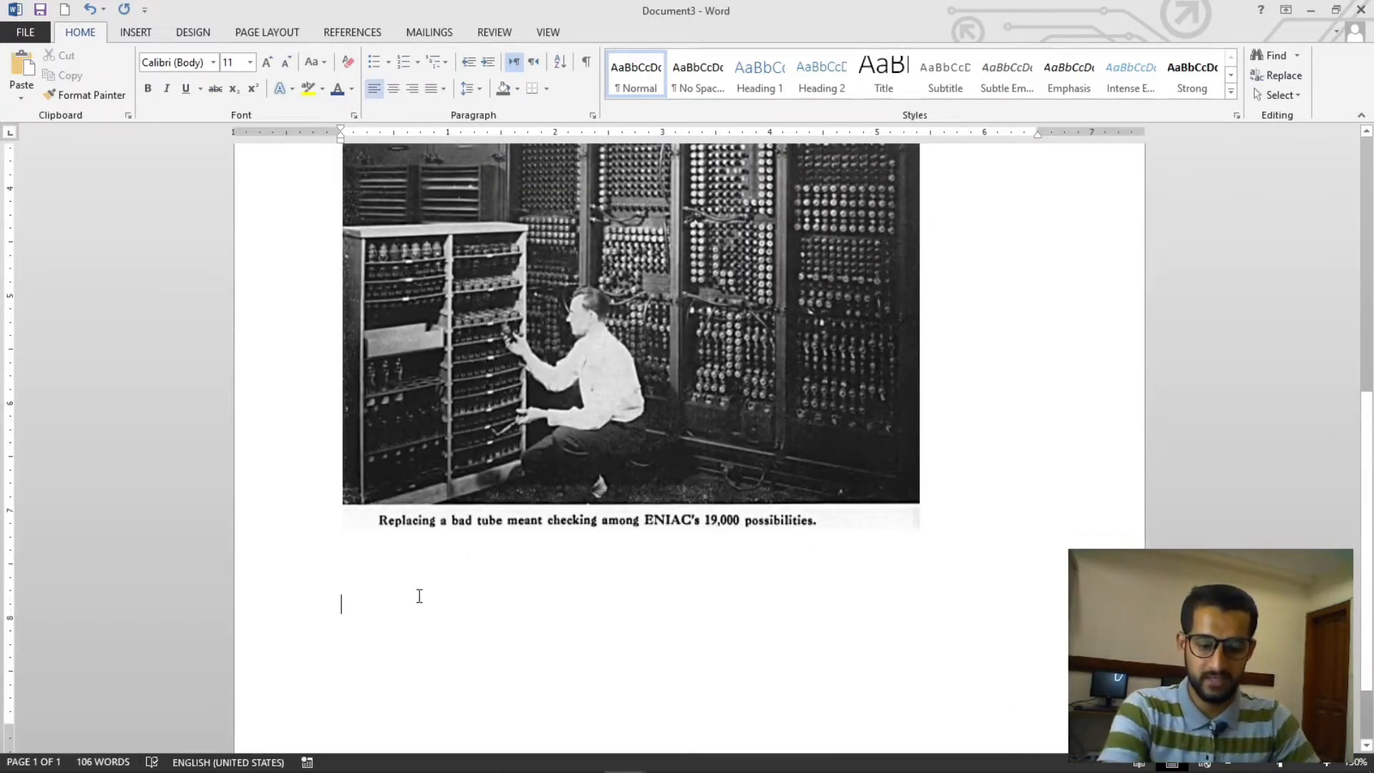
- Open the Wikipedia add-in, search for RAM, and select the article's introduction paragraph
click(136, 33)
click(534, 95)
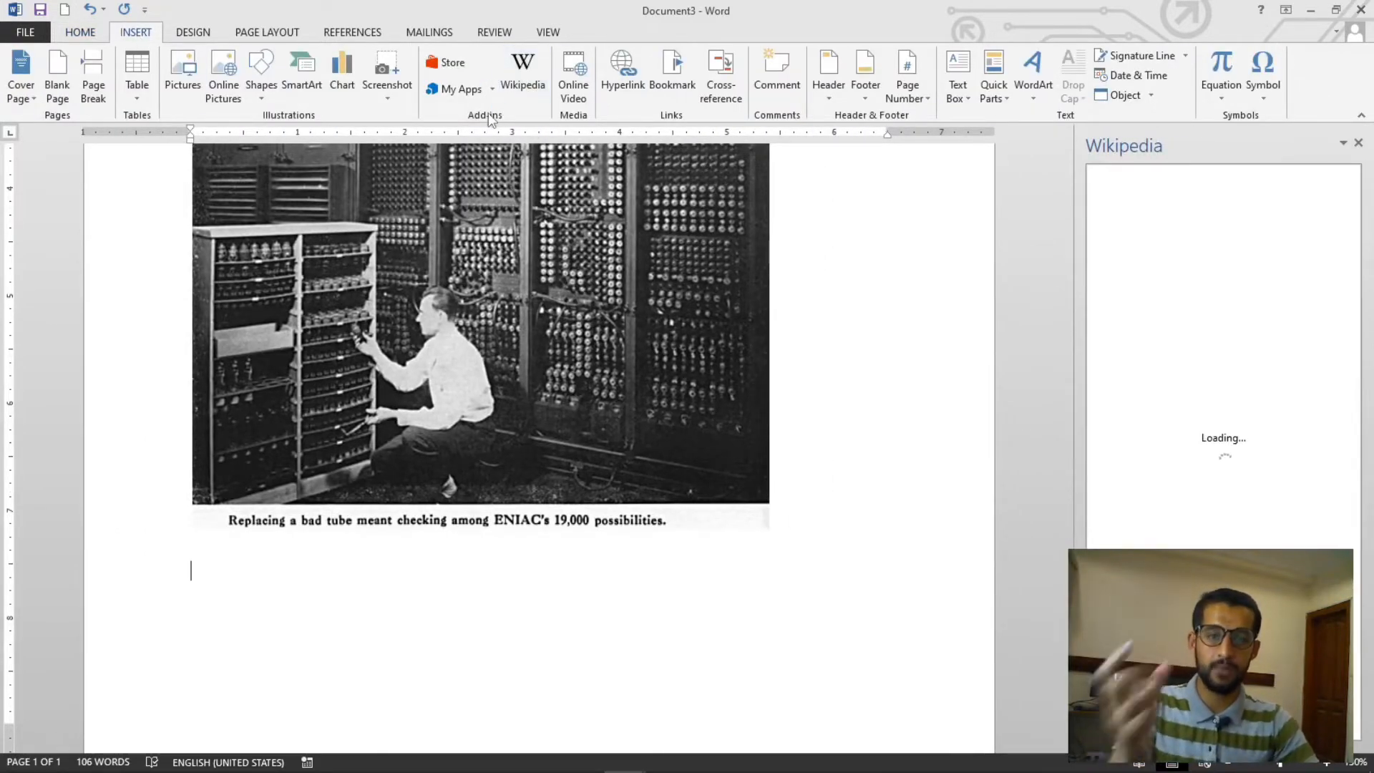
click(1173, 239)
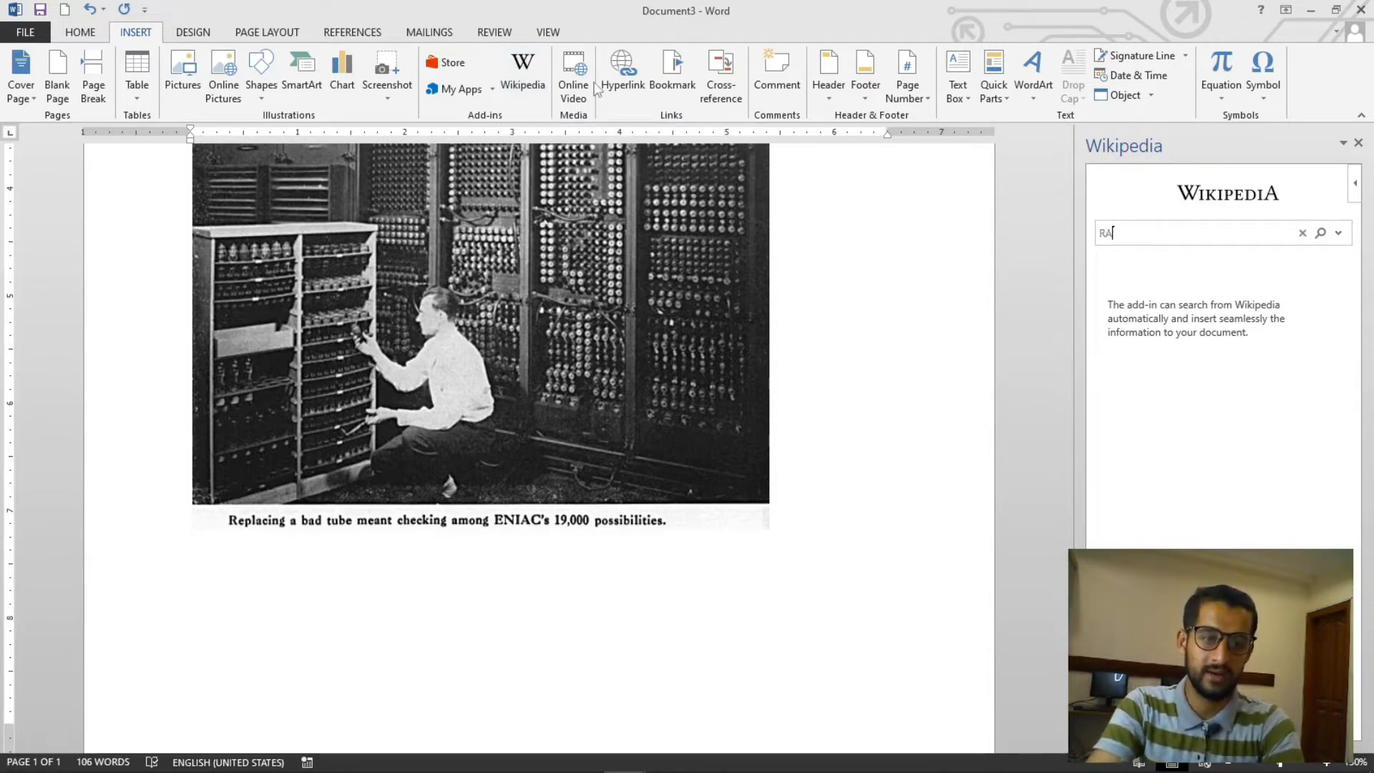
key(Return)
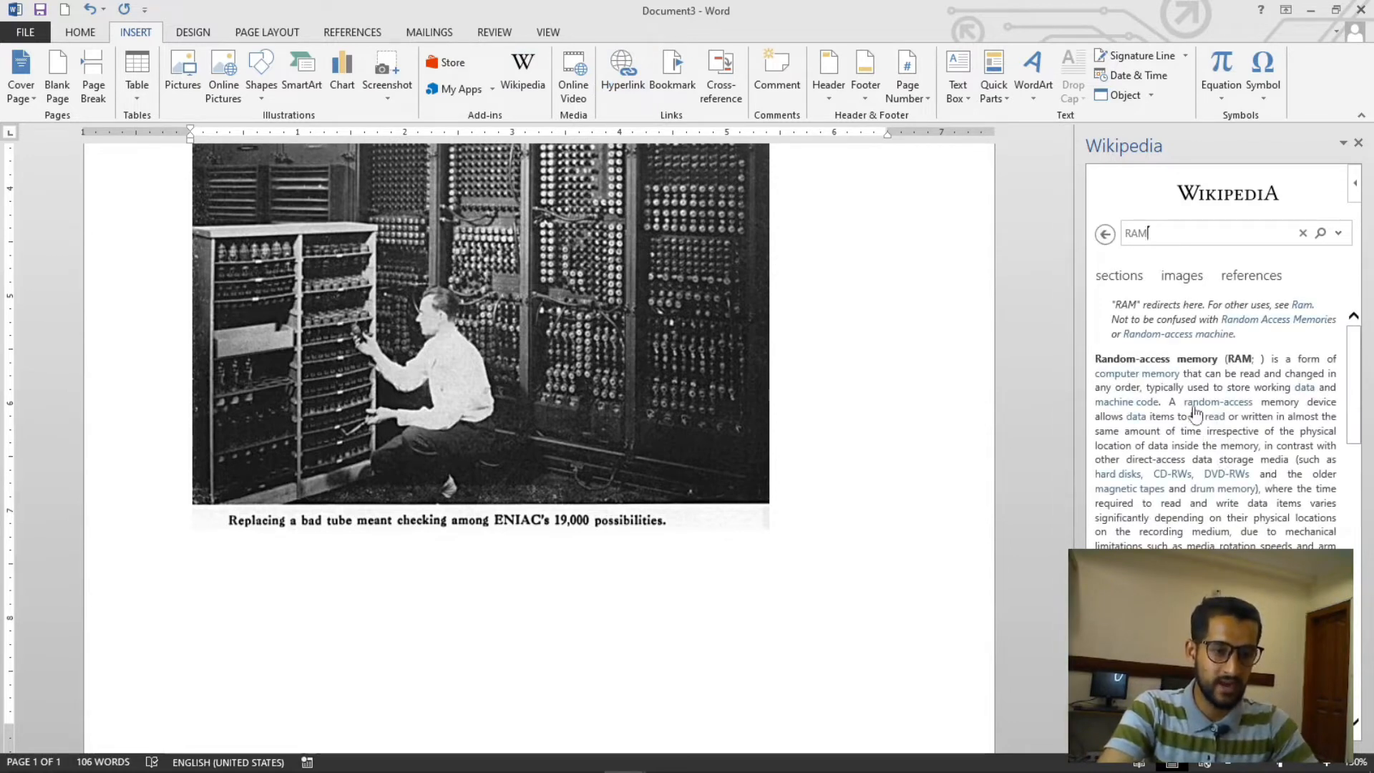
drag(1103, 356, 1224, 558)
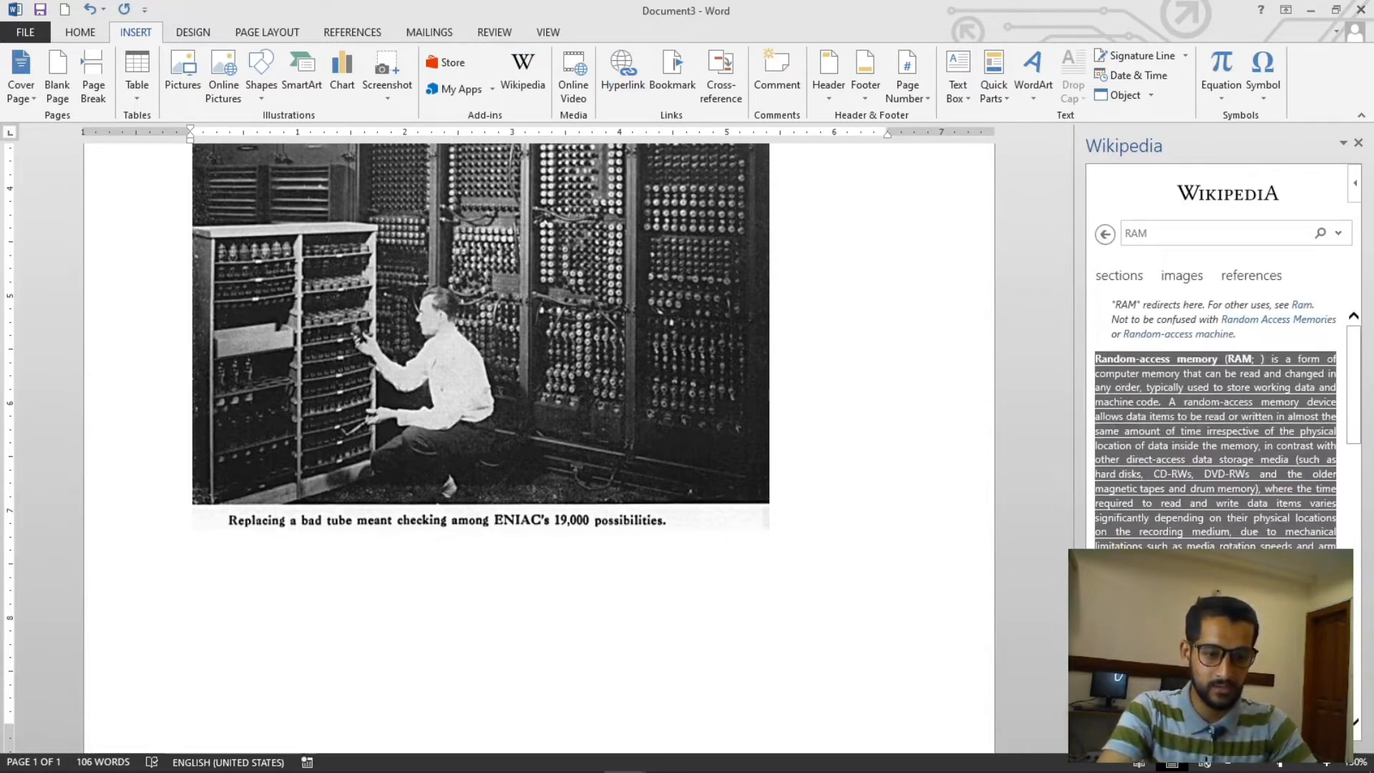
- Type RAM as a bold heading on the empty line below the ENIAC image
click(251, 565)
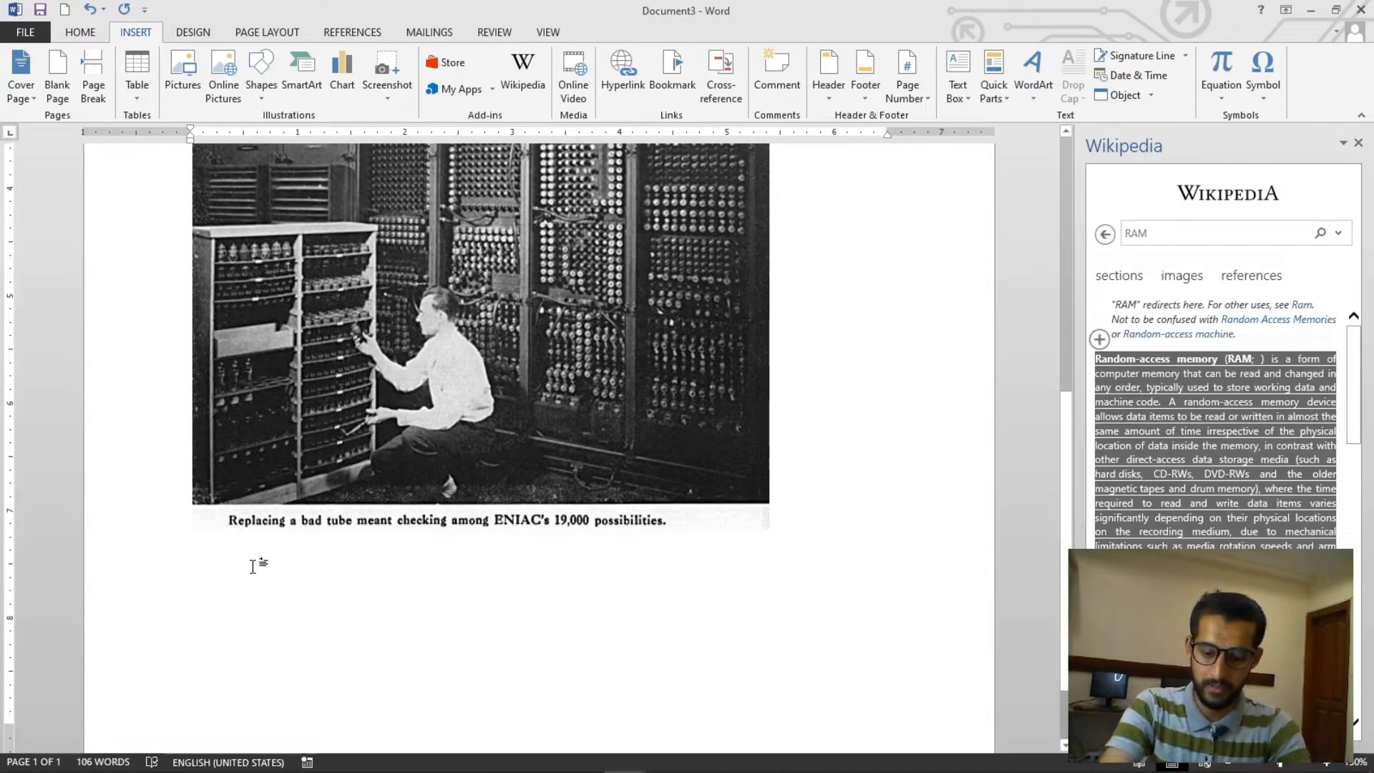
text(Ra)
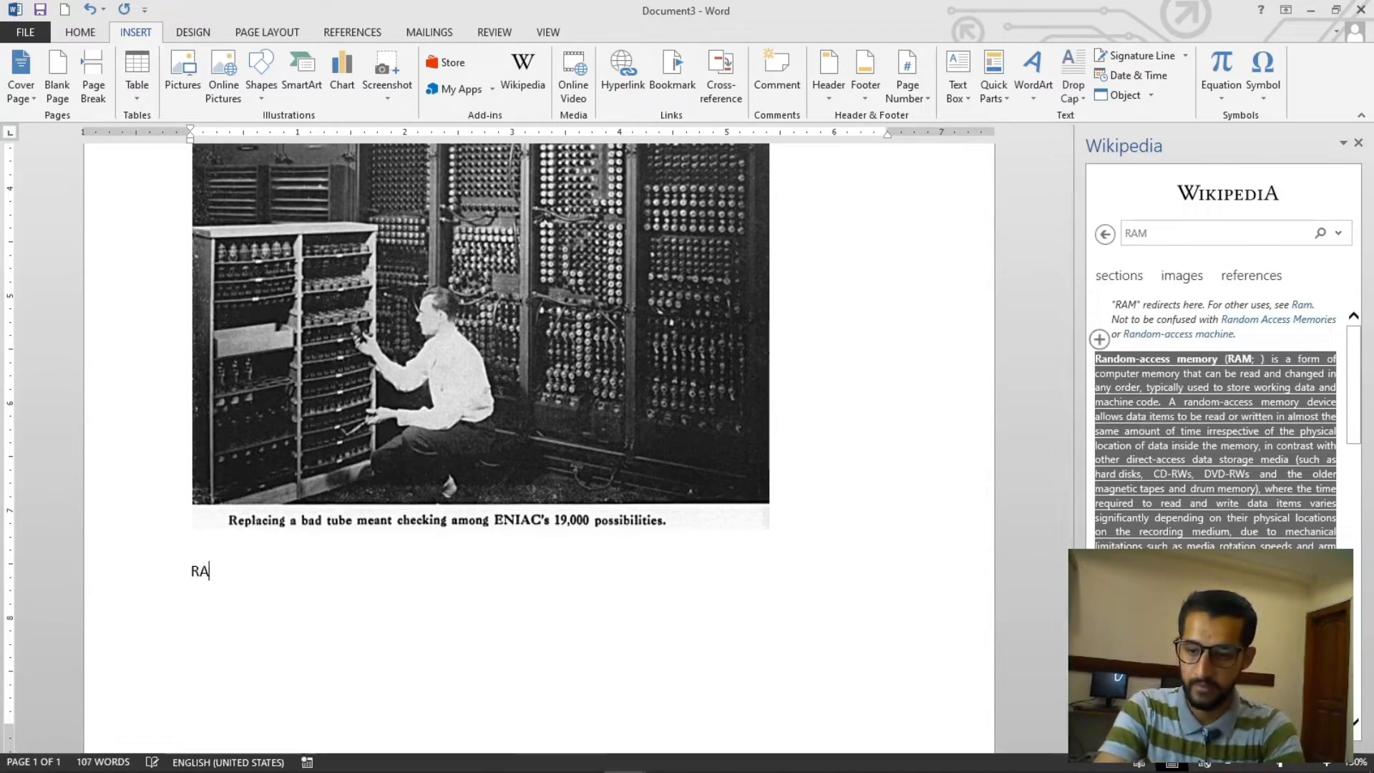
text(M)
double_click(252, 565)
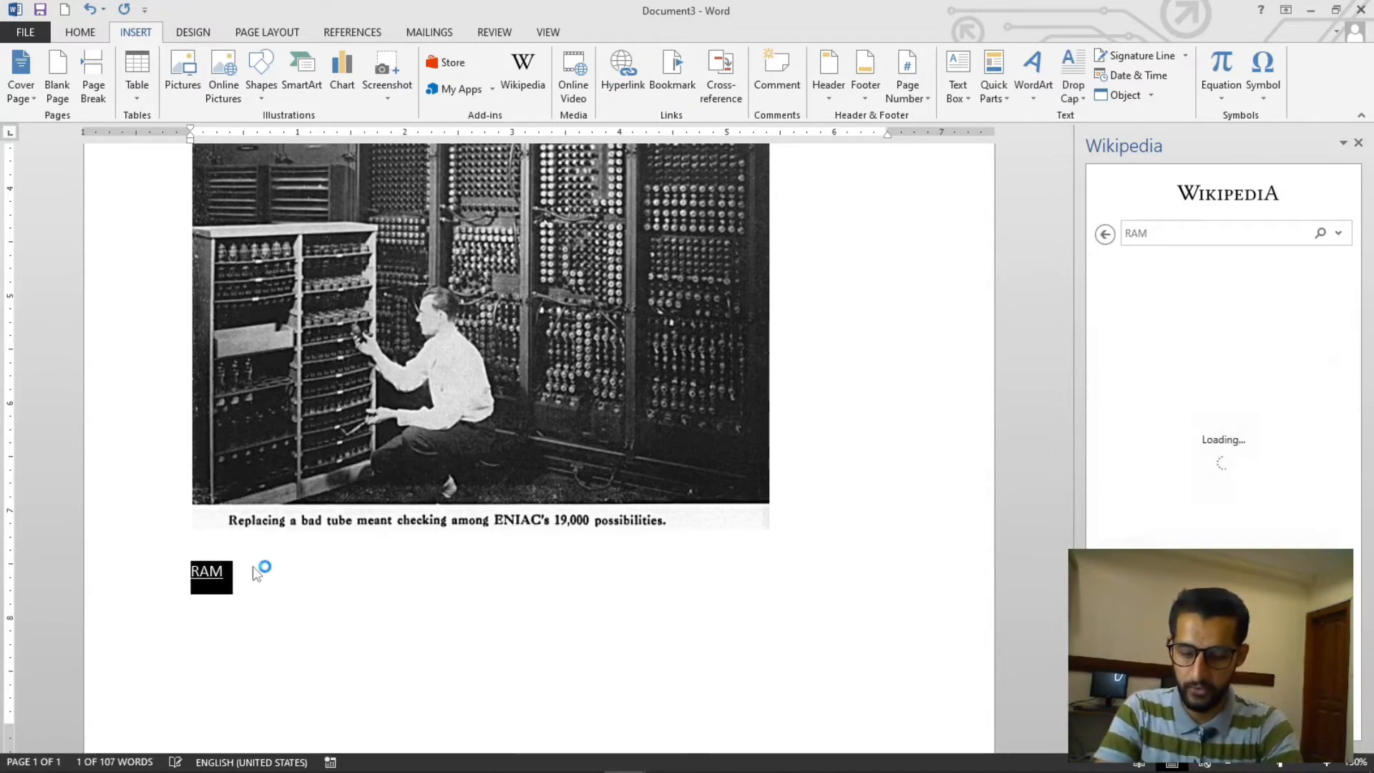
key(ctrl+b)
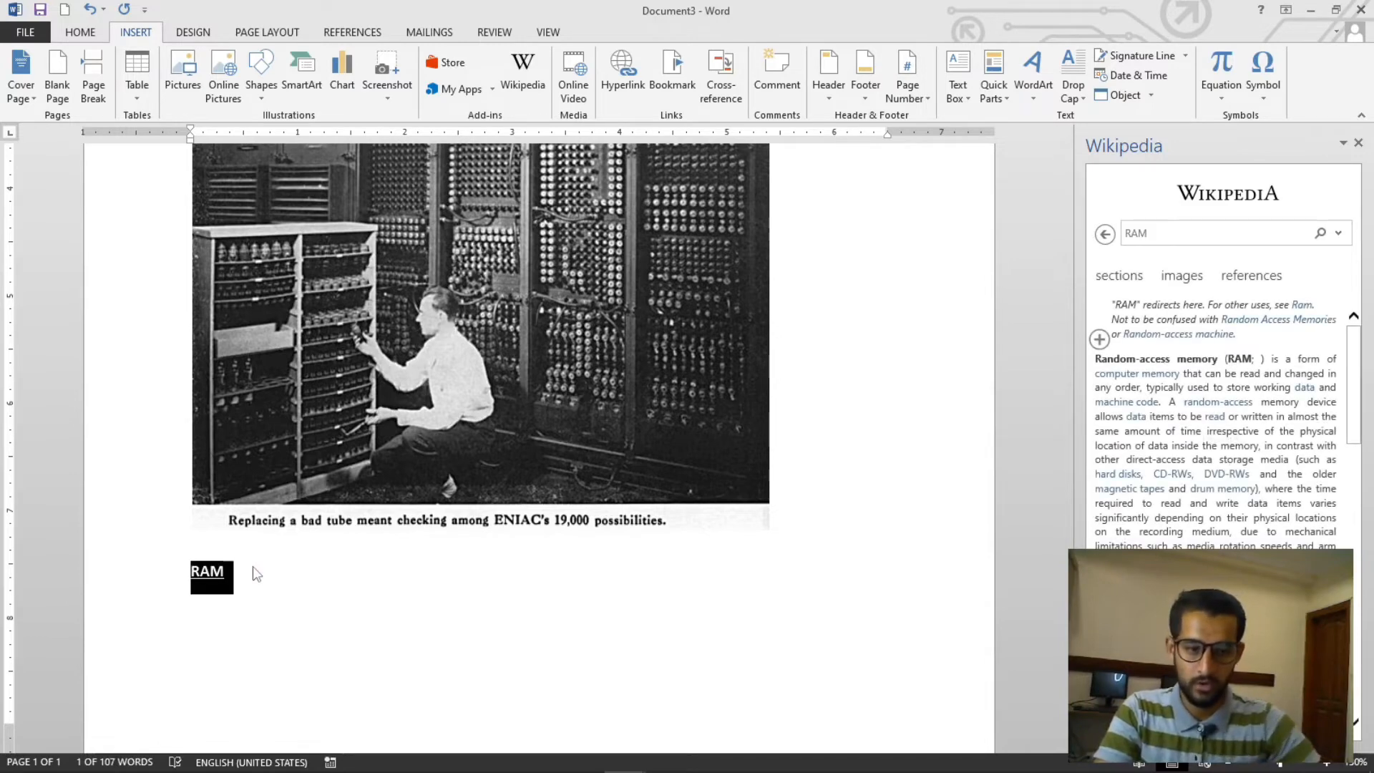
- Paste the RAM introduction below the RAM heading
click(353, 639)
key(ctrl+v)
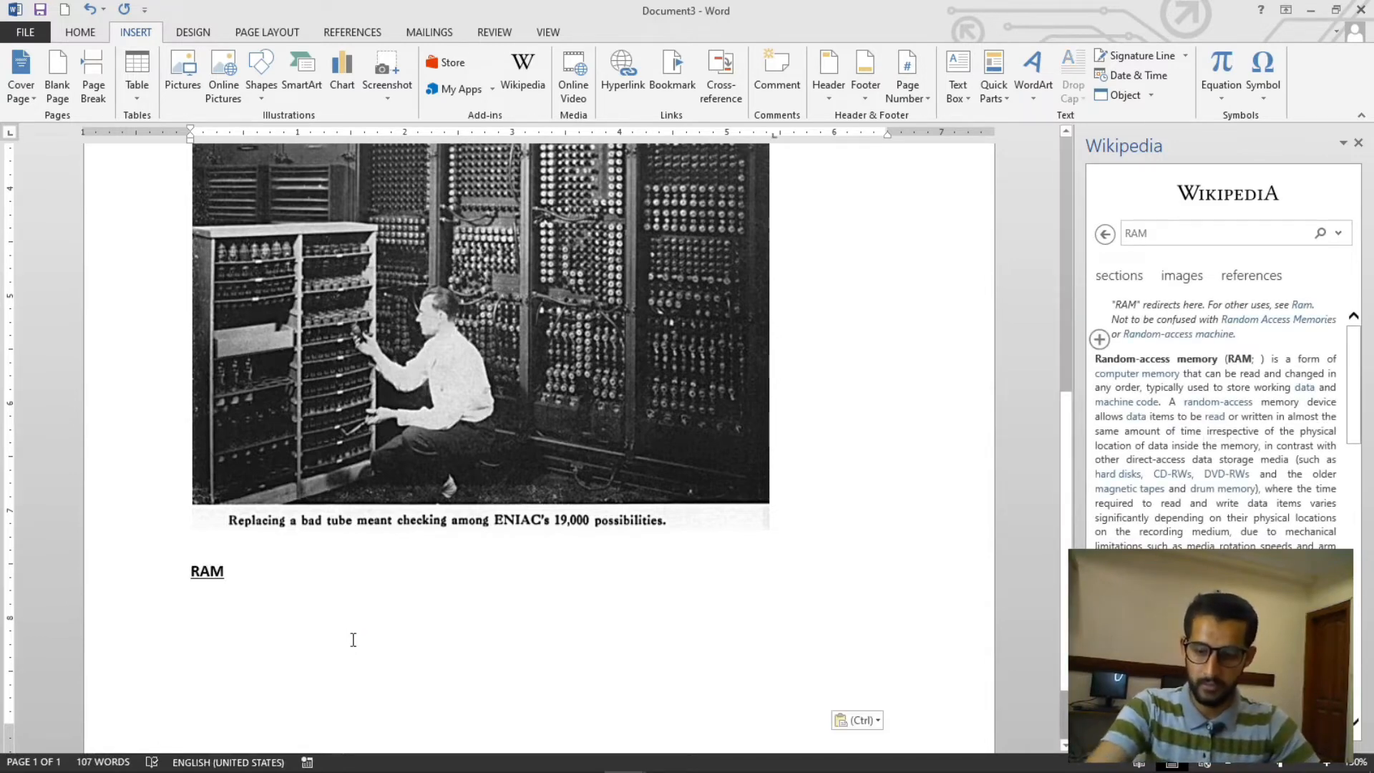
scroll(763, 607, down, 2)
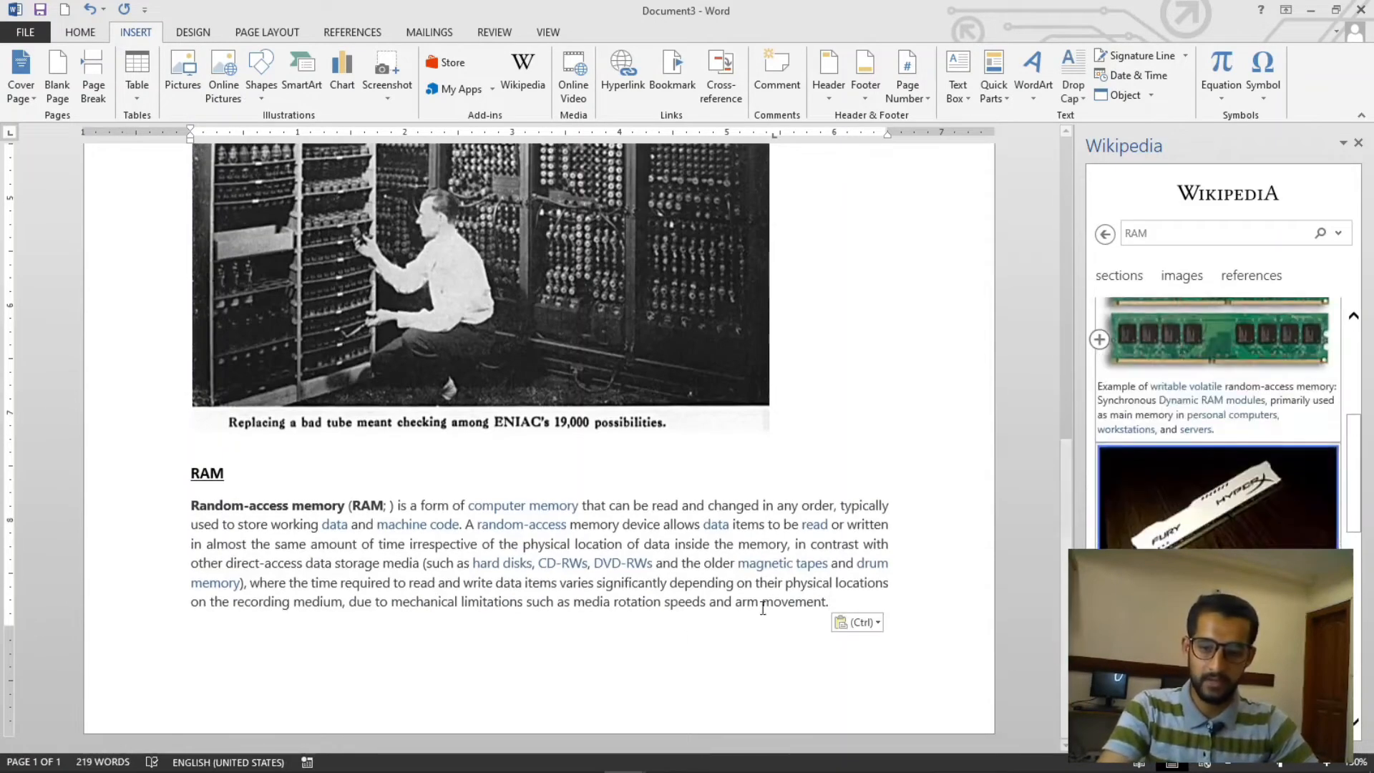
- Insert a page break after the RAM definition
click(610, 601)
key(ctrl+Return)
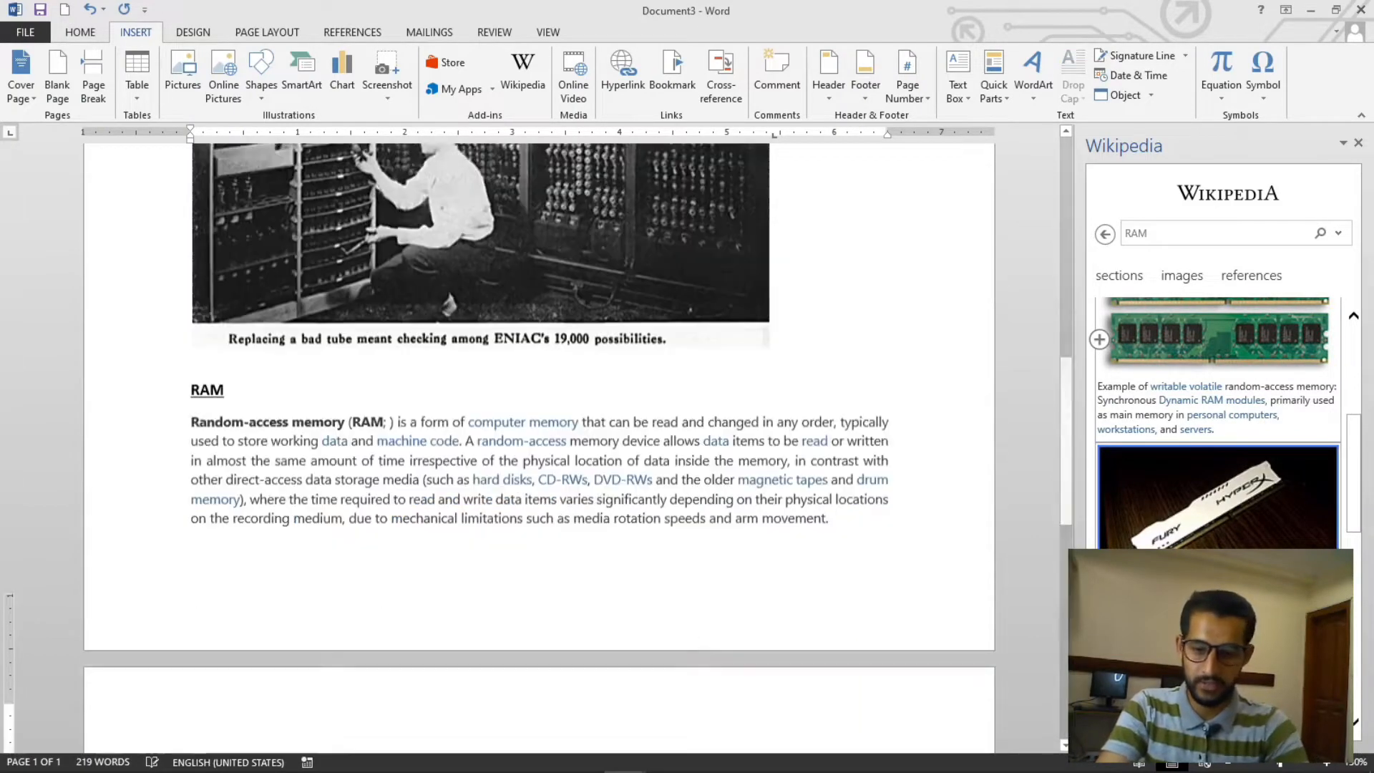
- Insert the quoted RAM introduction with its source onto the new page
click(1099, 339)
scroll(393, 633, down, 3)
scroll(526, 473, down, 3)
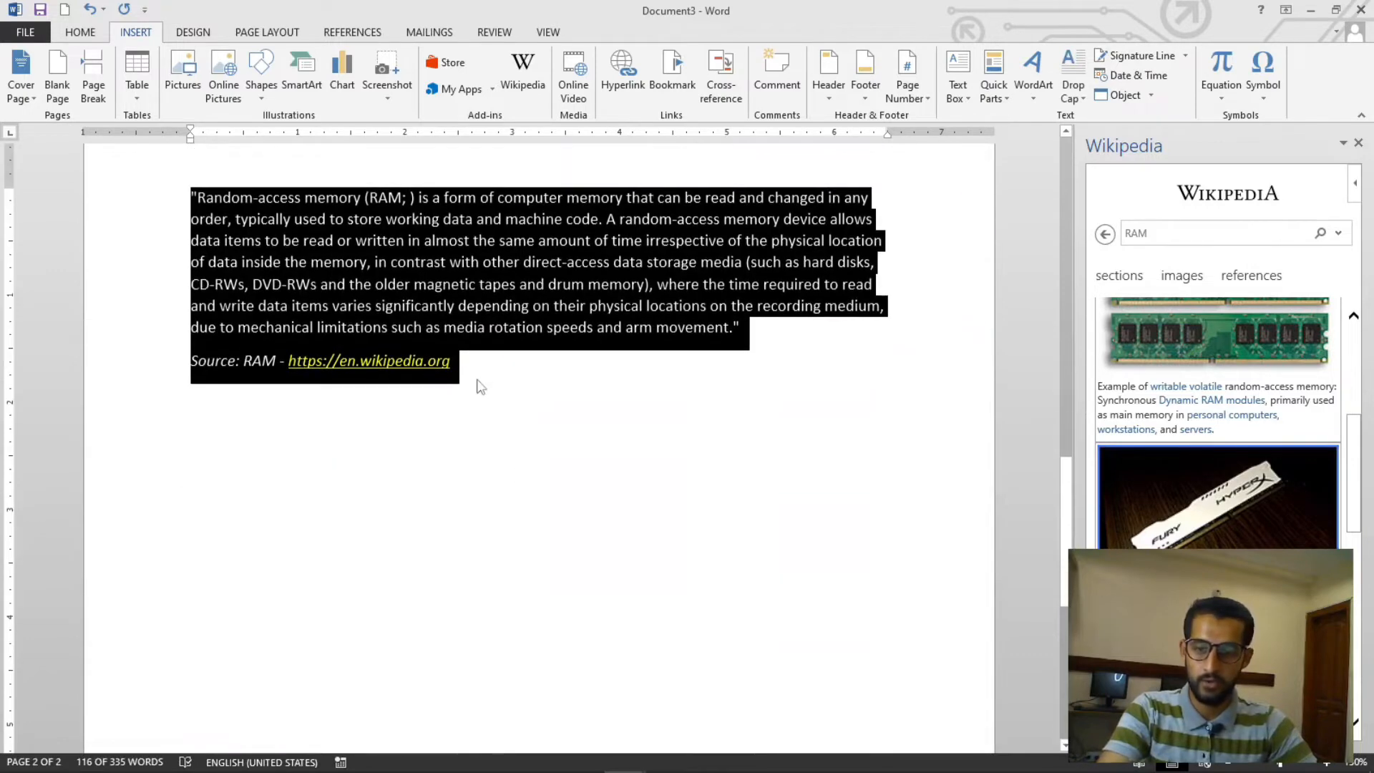
scroll(626, 473, up, 6)
scroll(597, 440, down, 10)
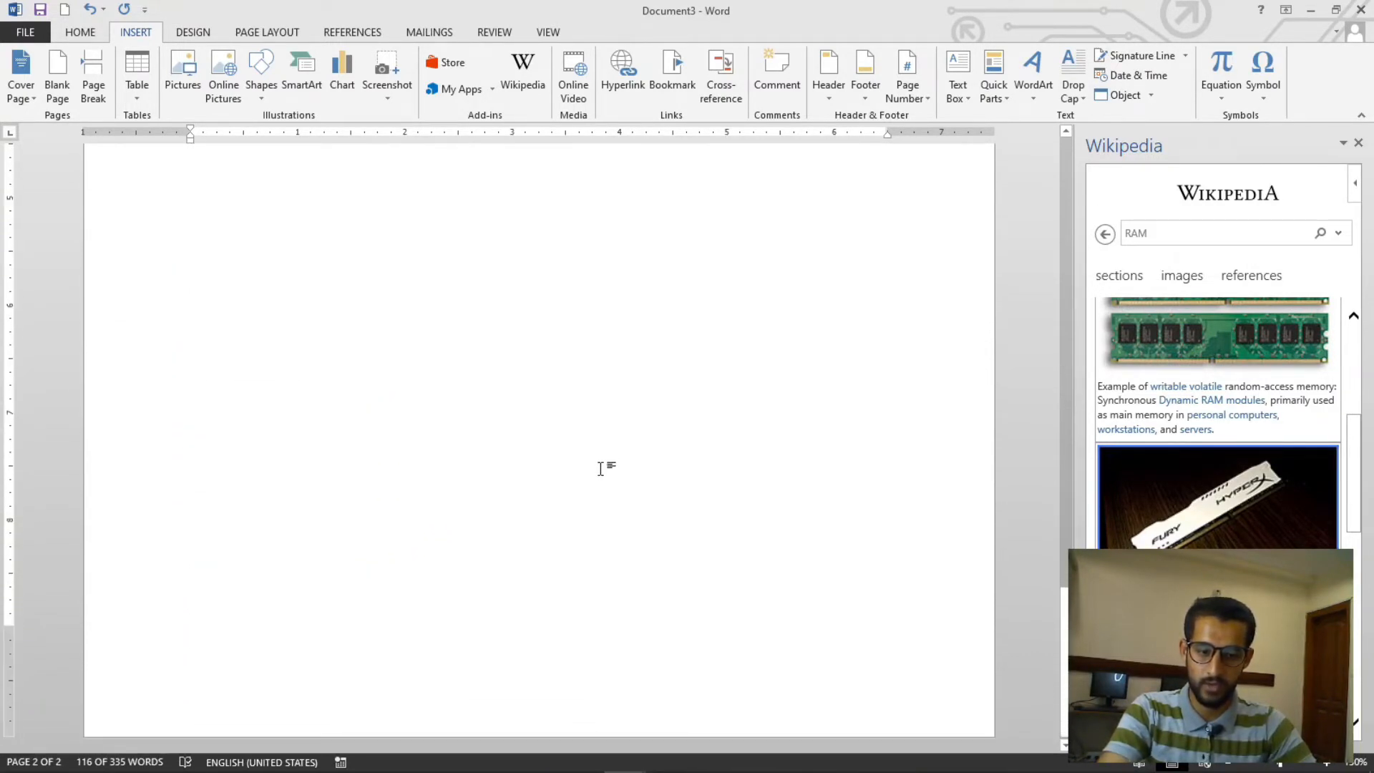
ctrl+scroll(604, 465, down, 3)
scroll(617, 434, up, 3)
scroll(618, 434, up, 3)
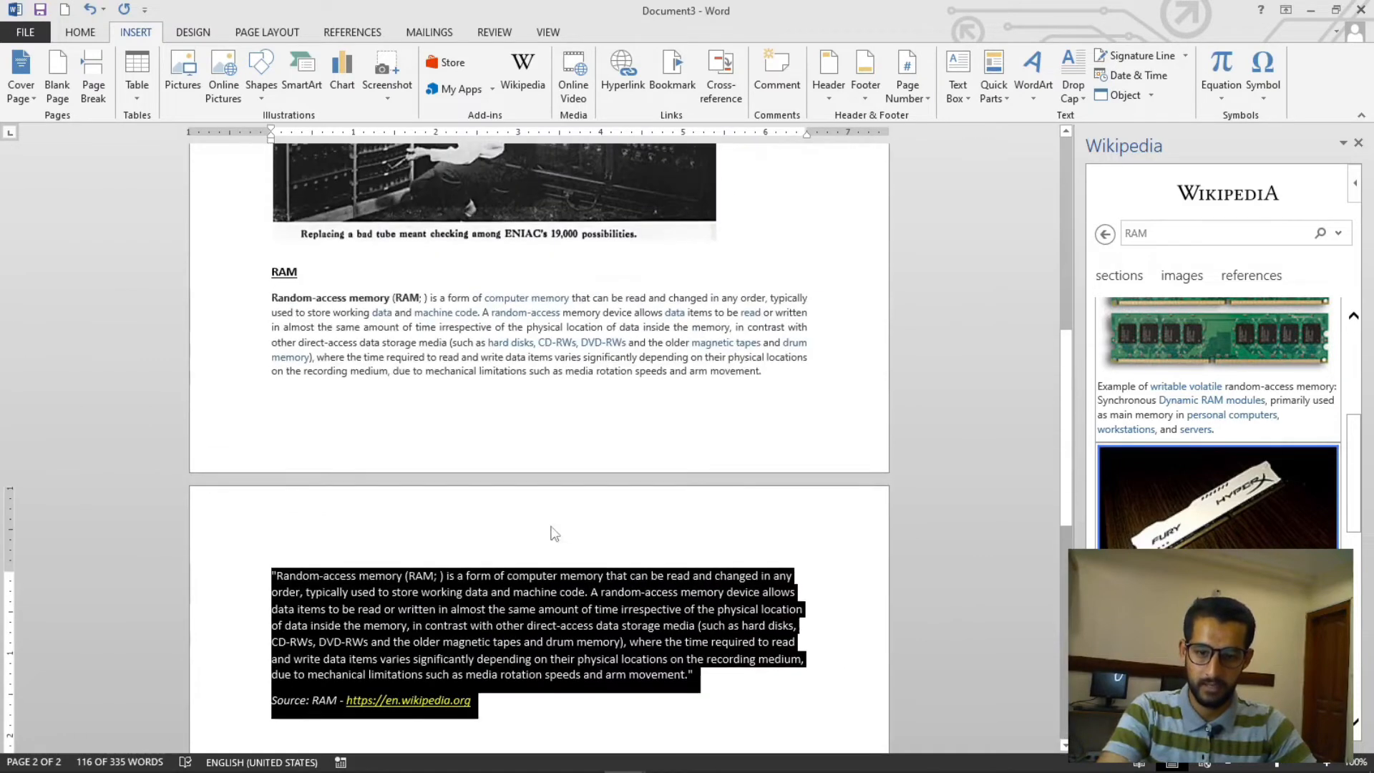
- Delete the quoted RAM introduction and its source line from the new page
click(597, 687)
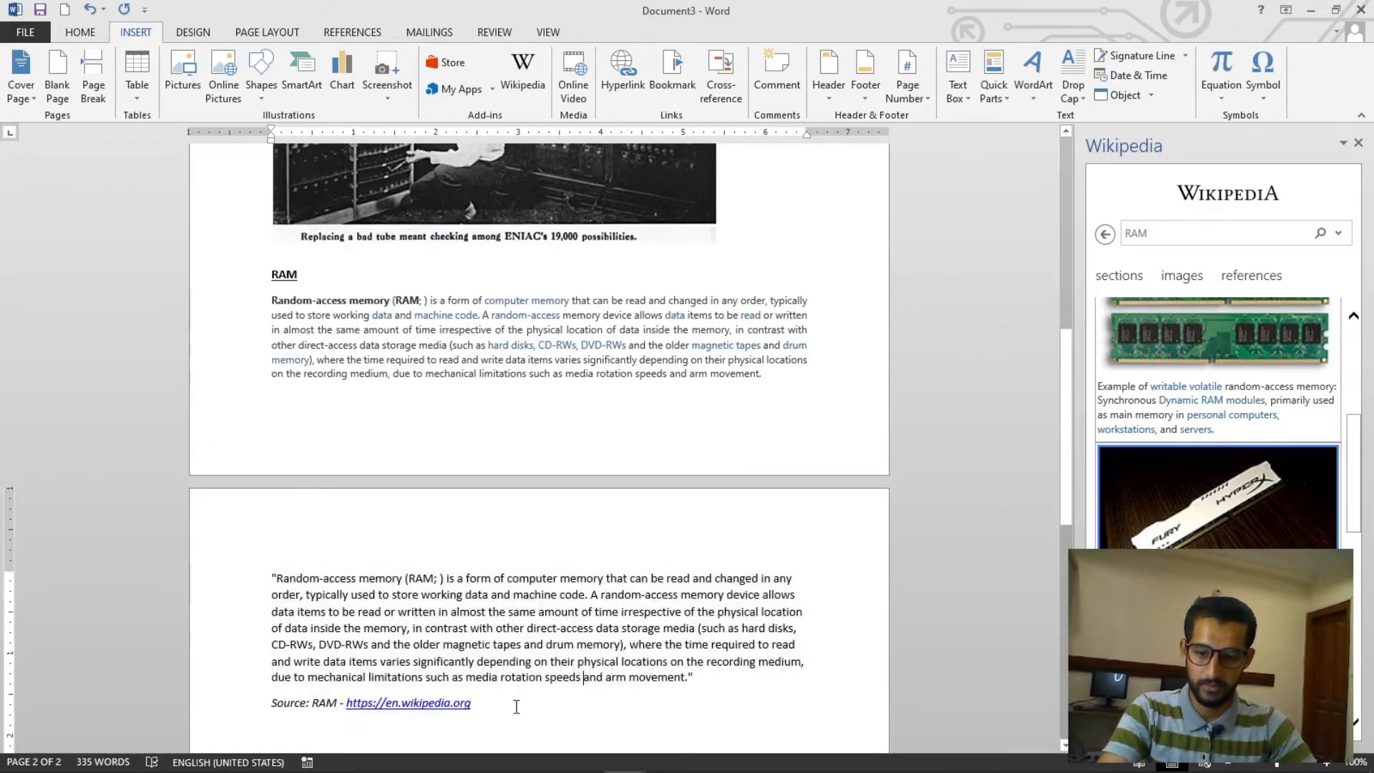
drag(515, 705, 273, 569)
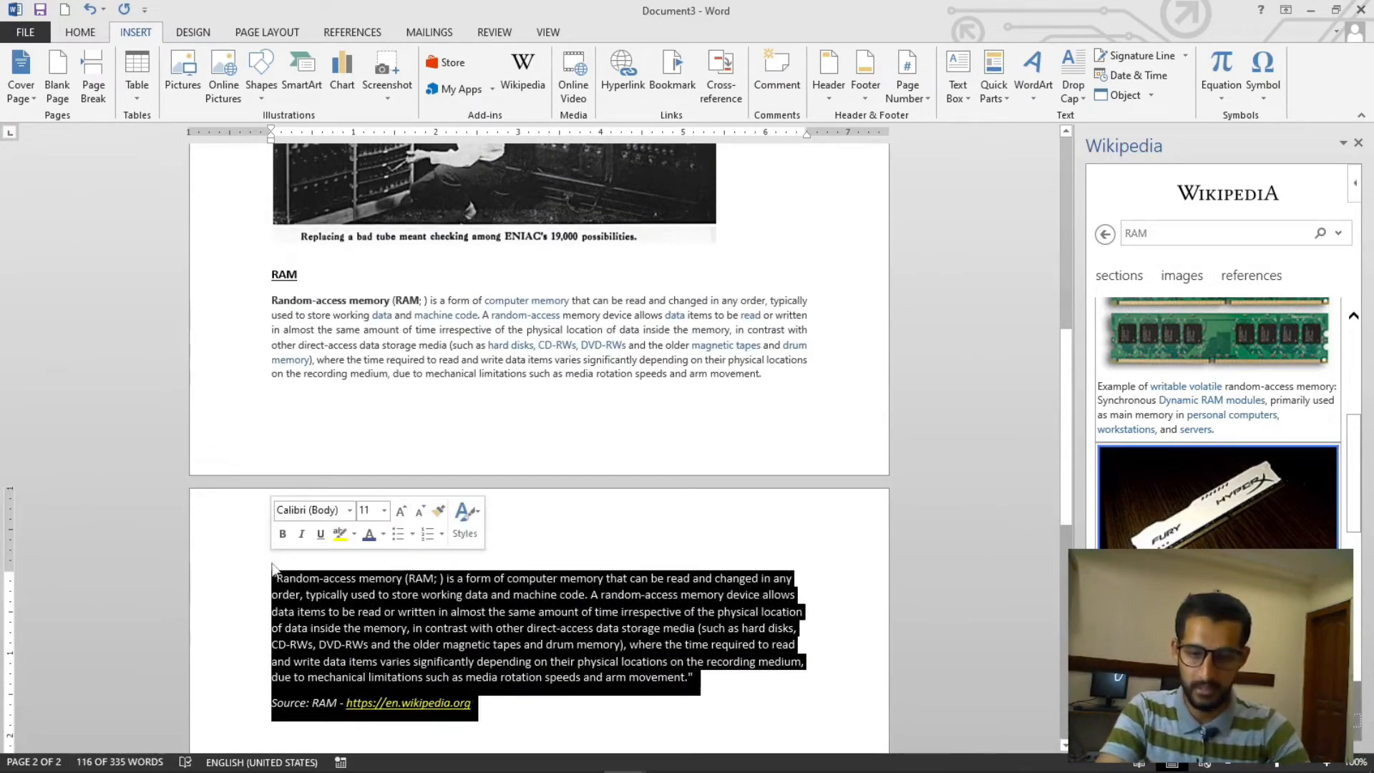
key(Delete)
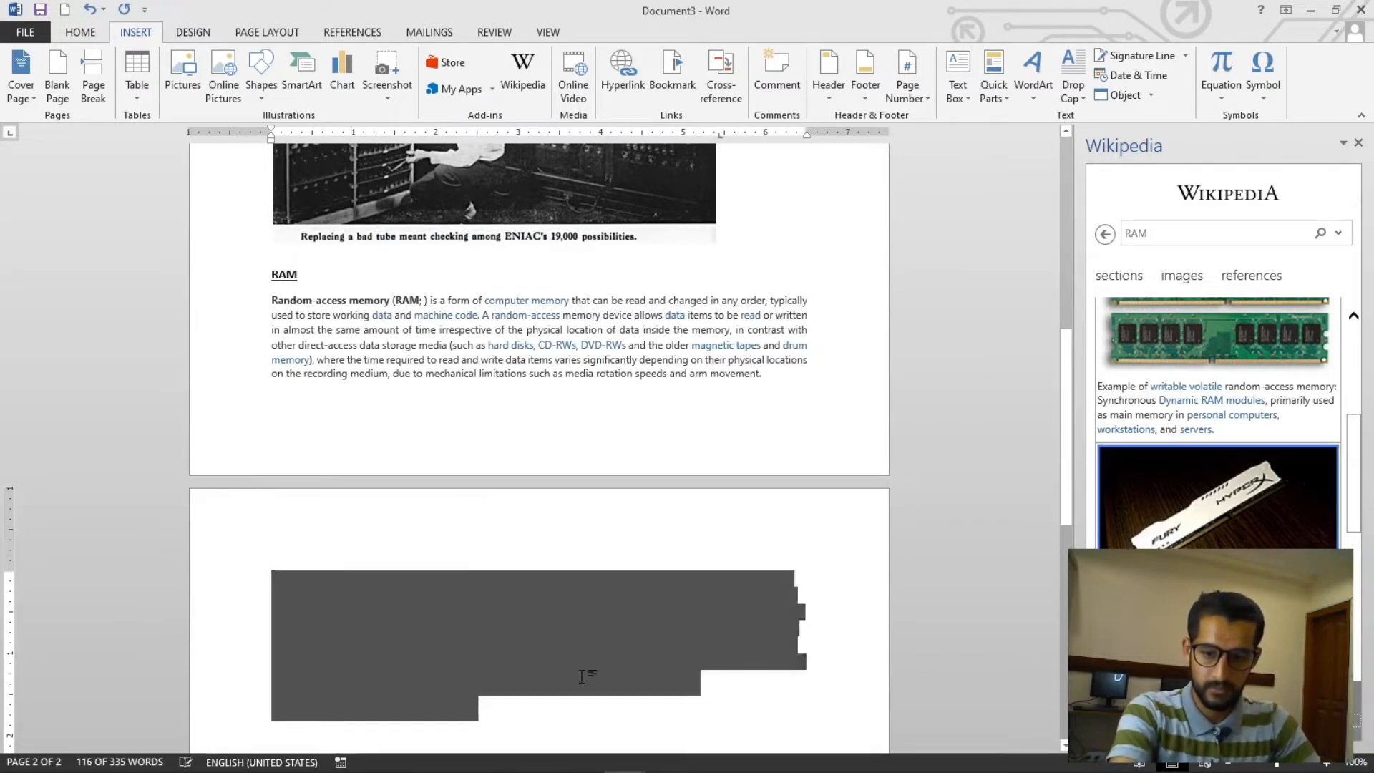
- Insert the RAM module image from the Wikipedia panel onto the new page and select it
click(1219, 362)
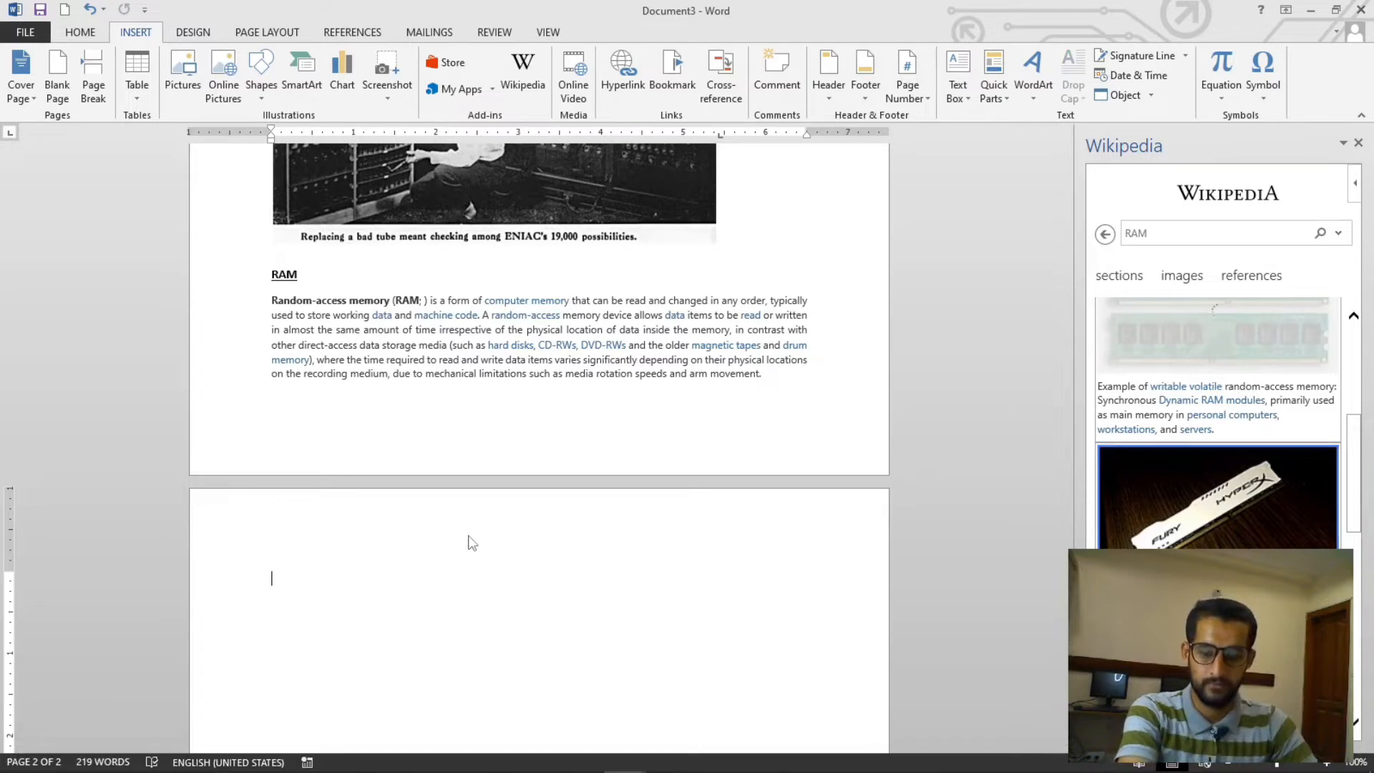
scroll(467, 535, down, 3)
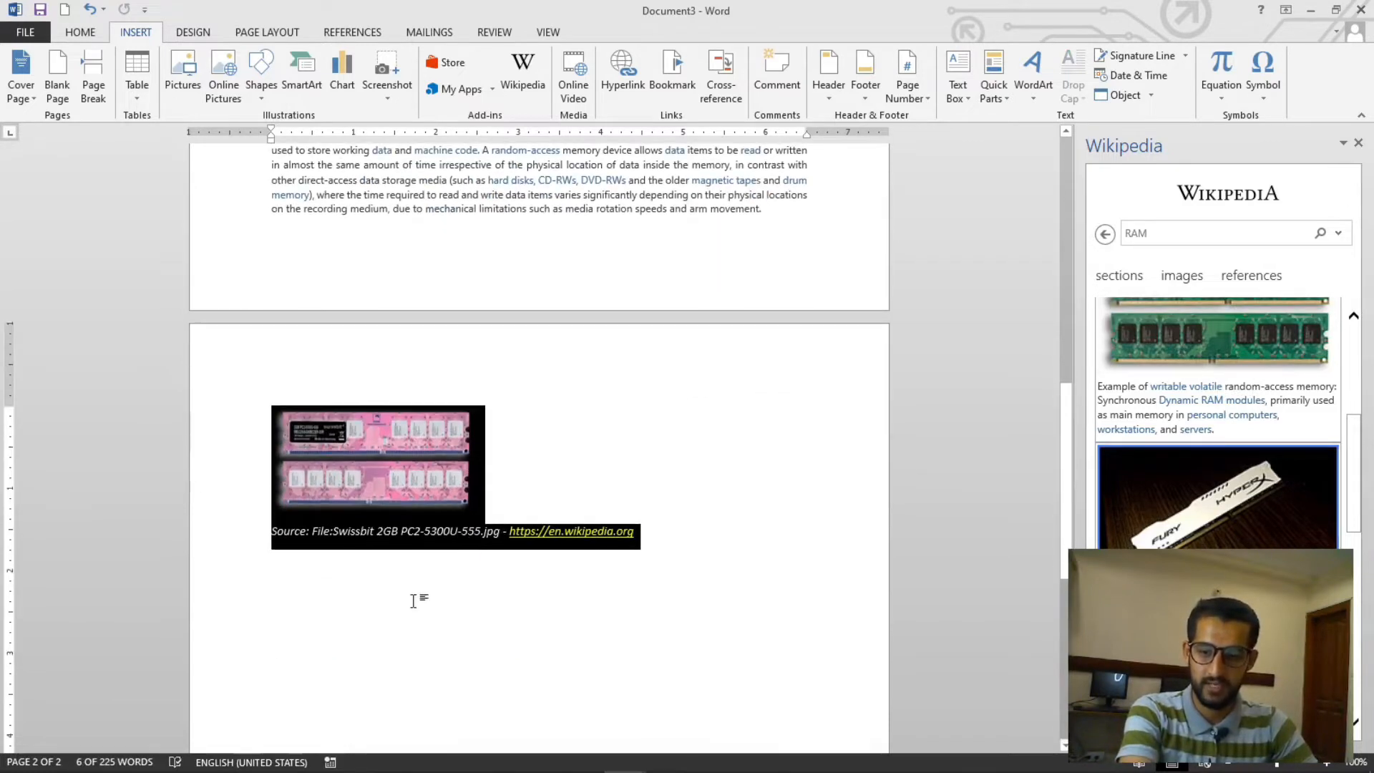
click(501, 438)
click(458, 487)
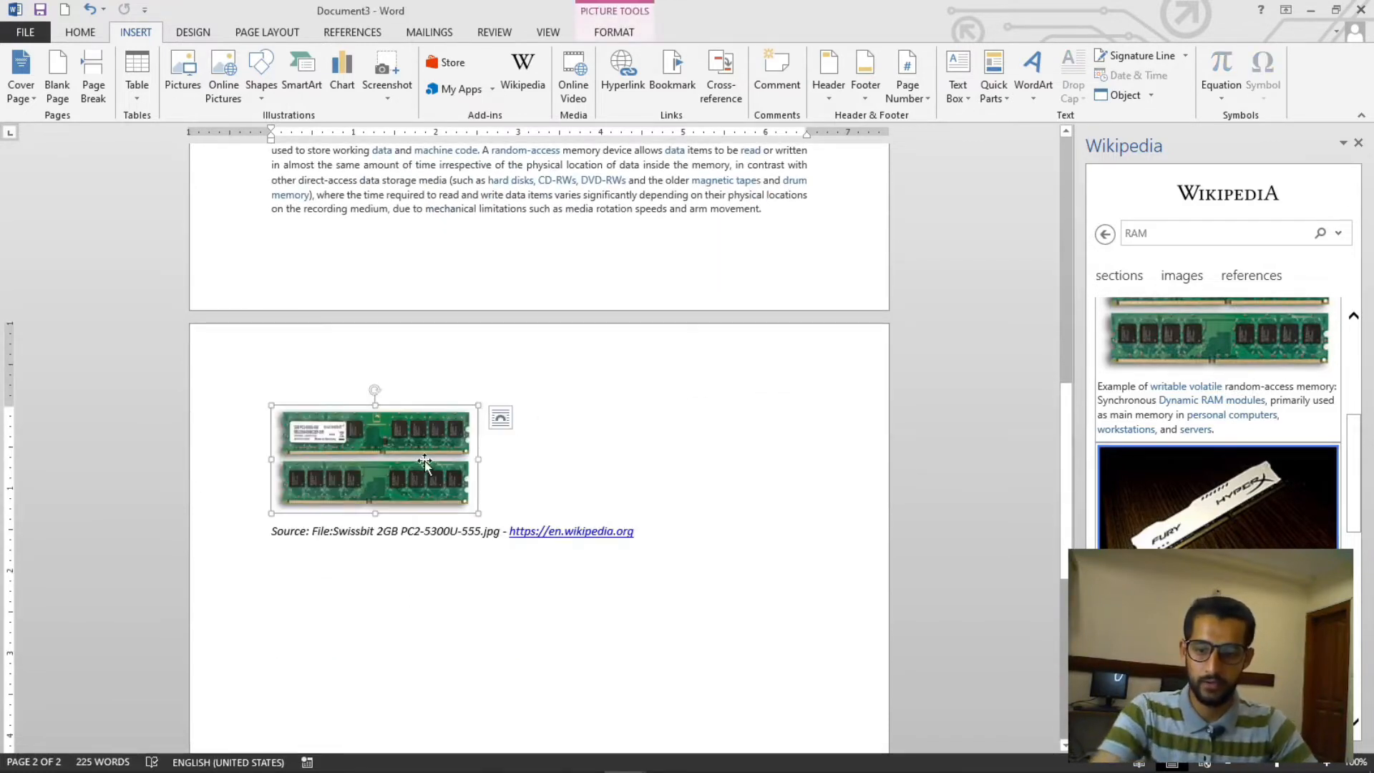
- Close the Wikipedia panel
scroll(616, 527, down, 1)
scroll(635, 555, up, 10)
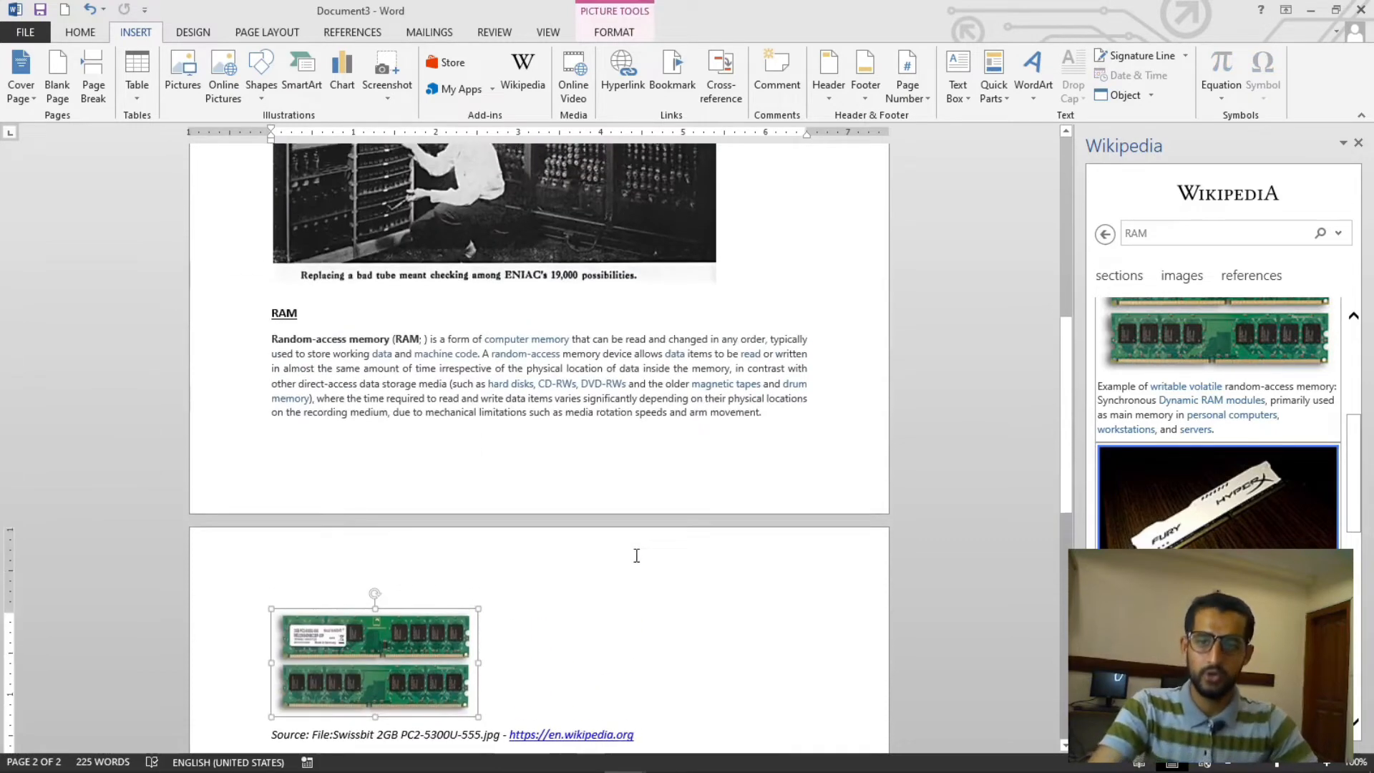
click(1360, 146)
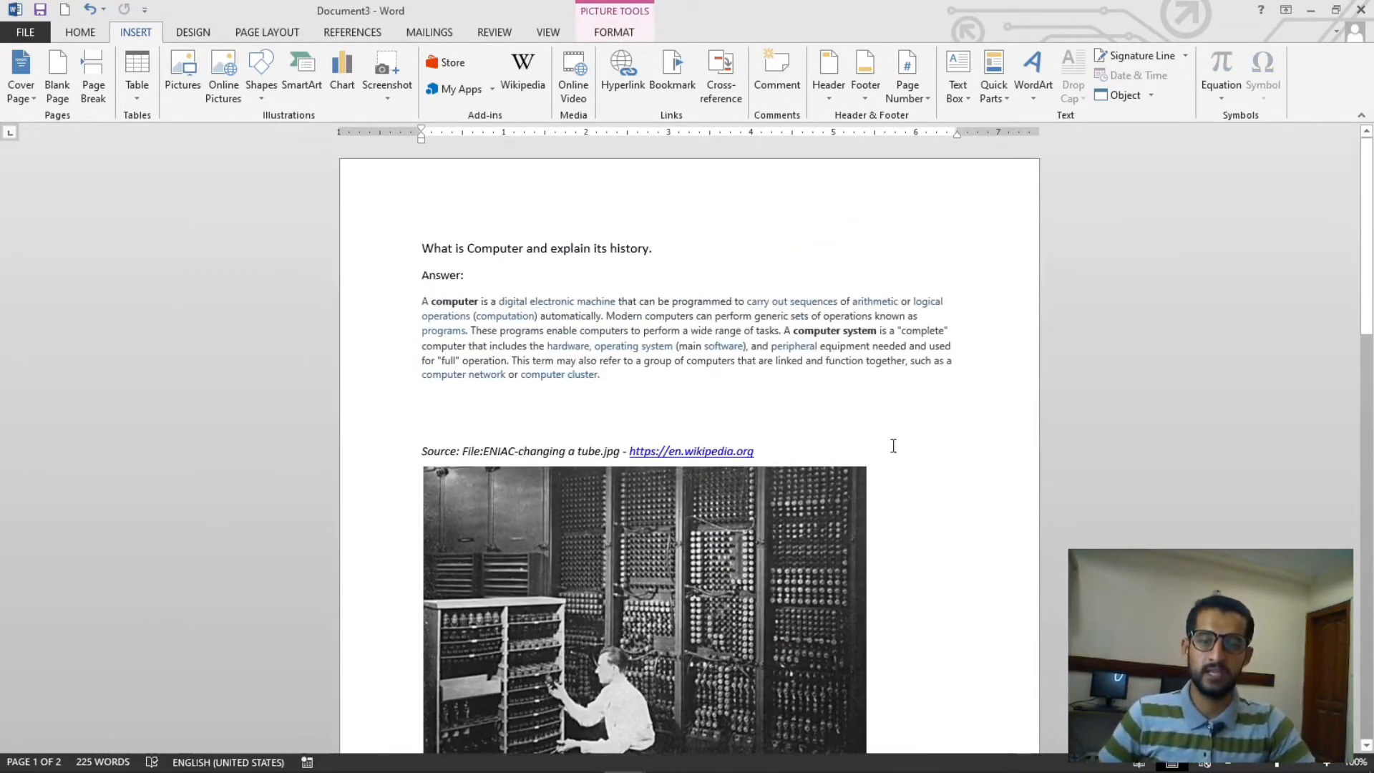
- Insert a blank page after the RAM image
key(ctrl+n)
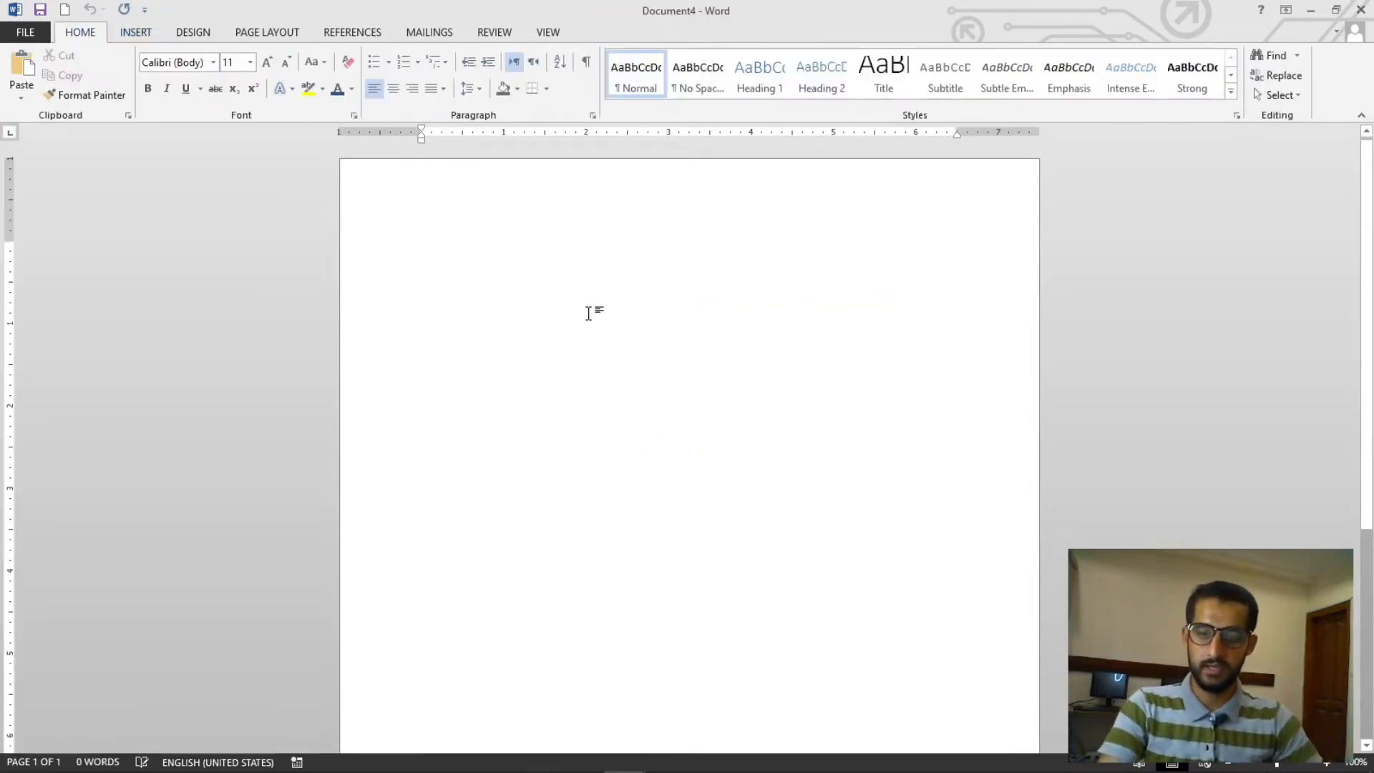
key(alt+Tab)
scroll(765, 418, down, 18)
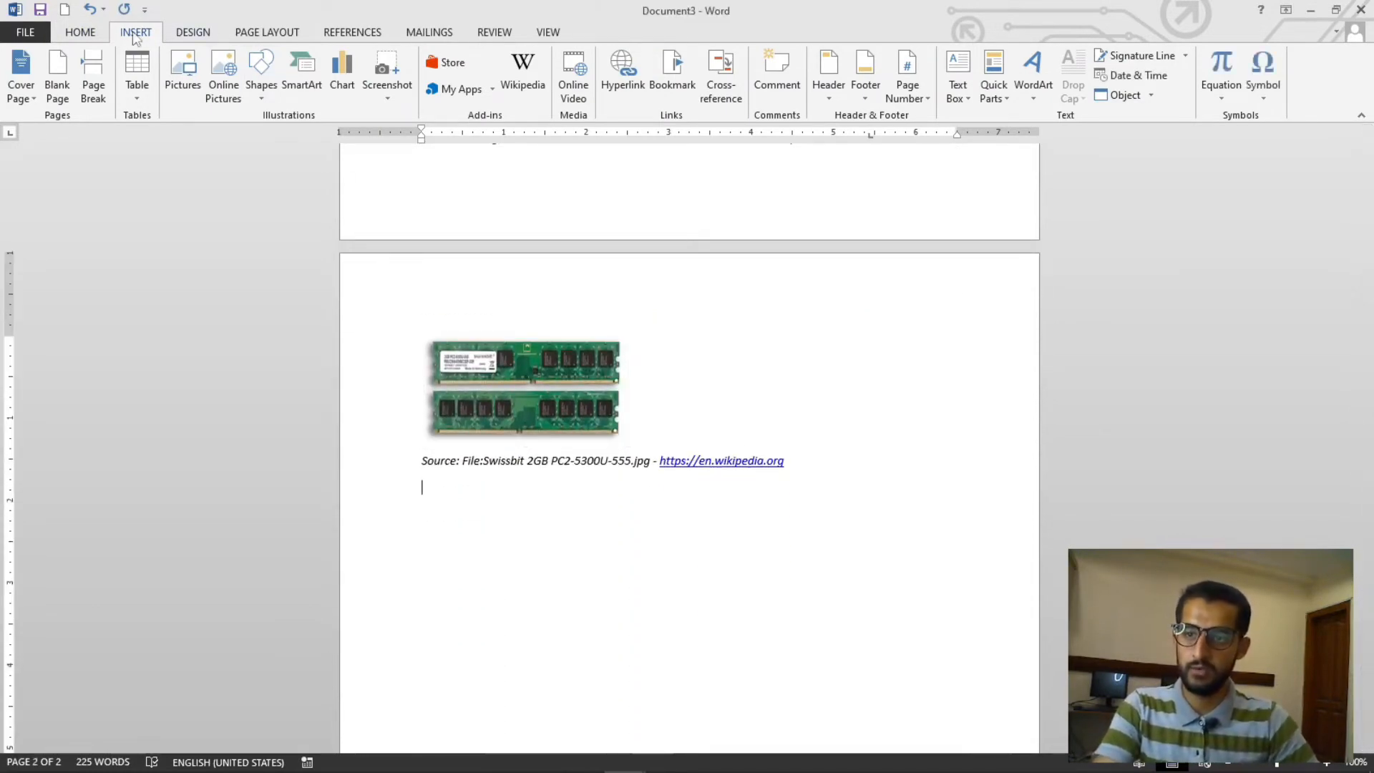
click(60, 100)
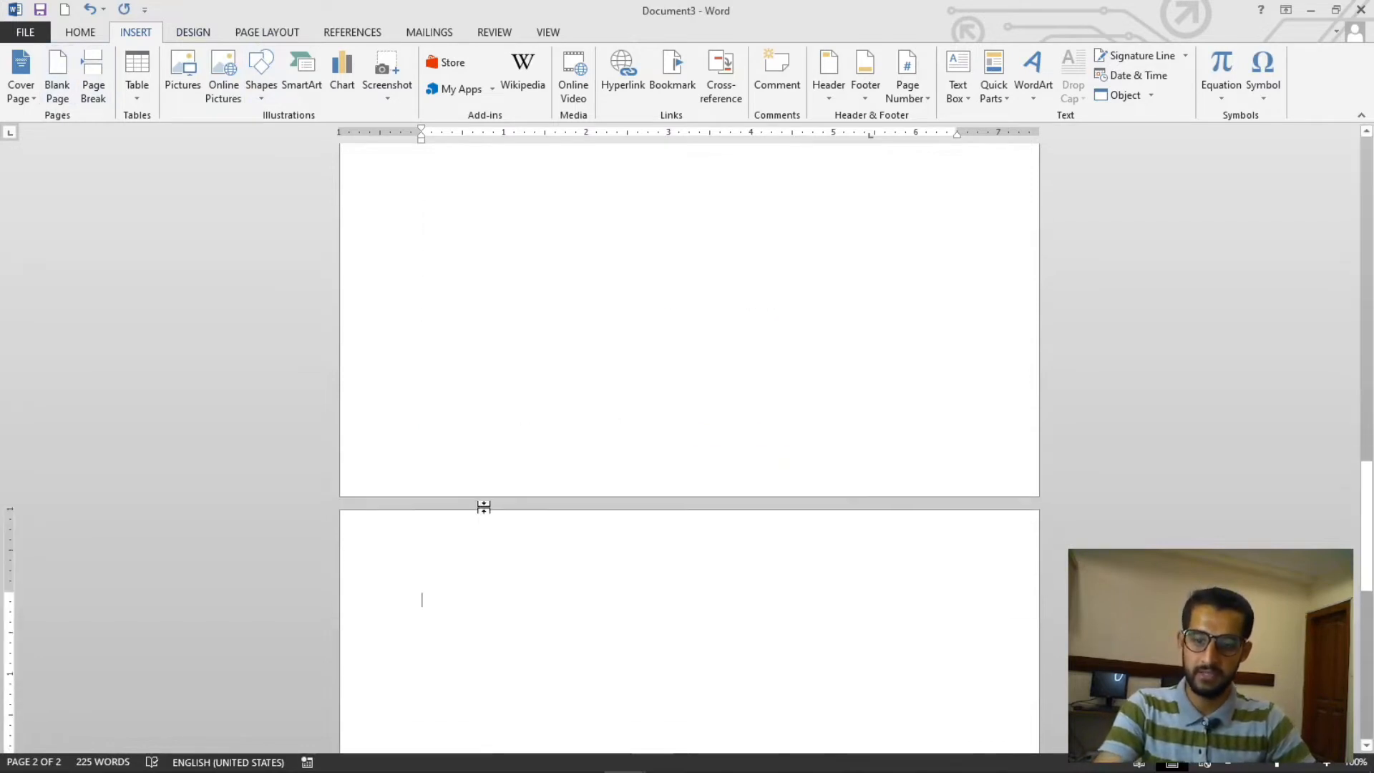
scroll(472, 578, down, 10)
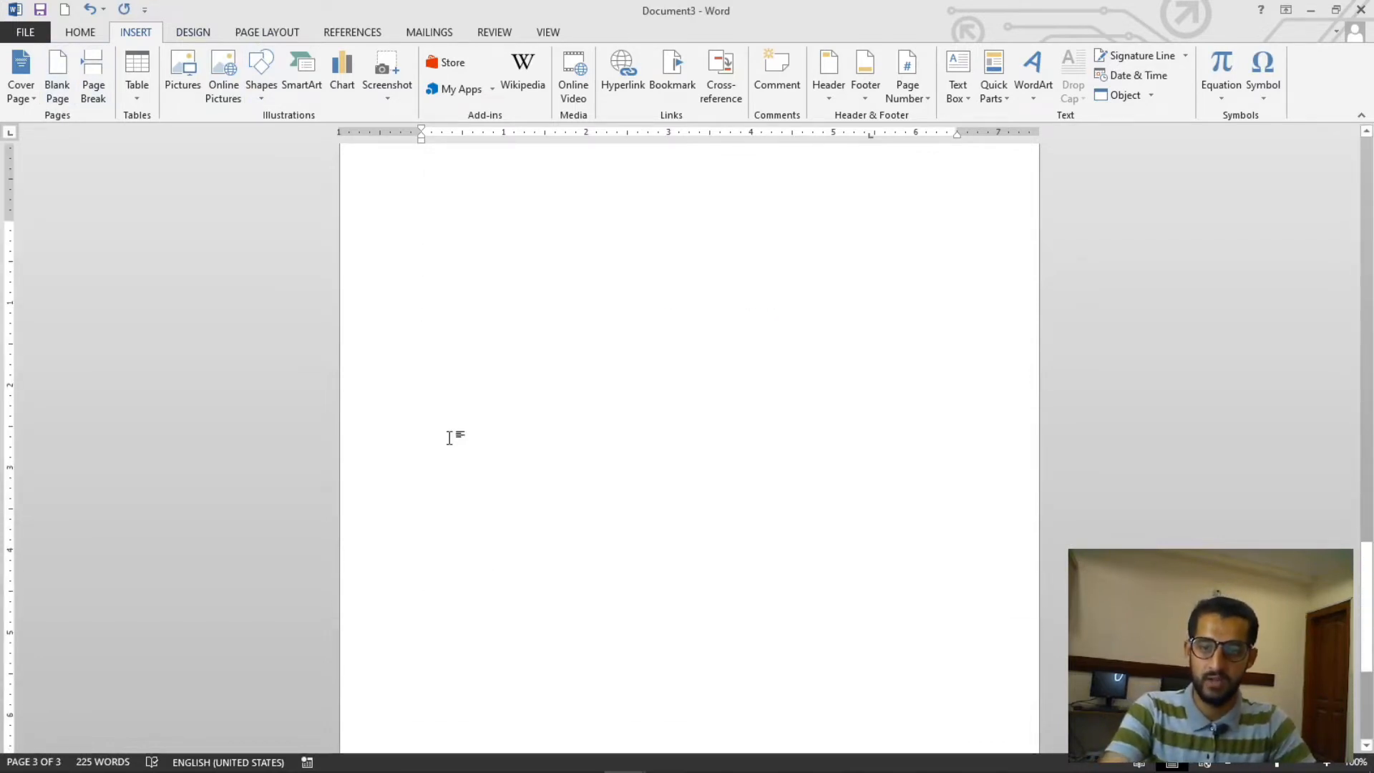
- Open the Office Store and browse the add-ins in the Communication and Document Review categories
scroll(448, 435, down, 15)
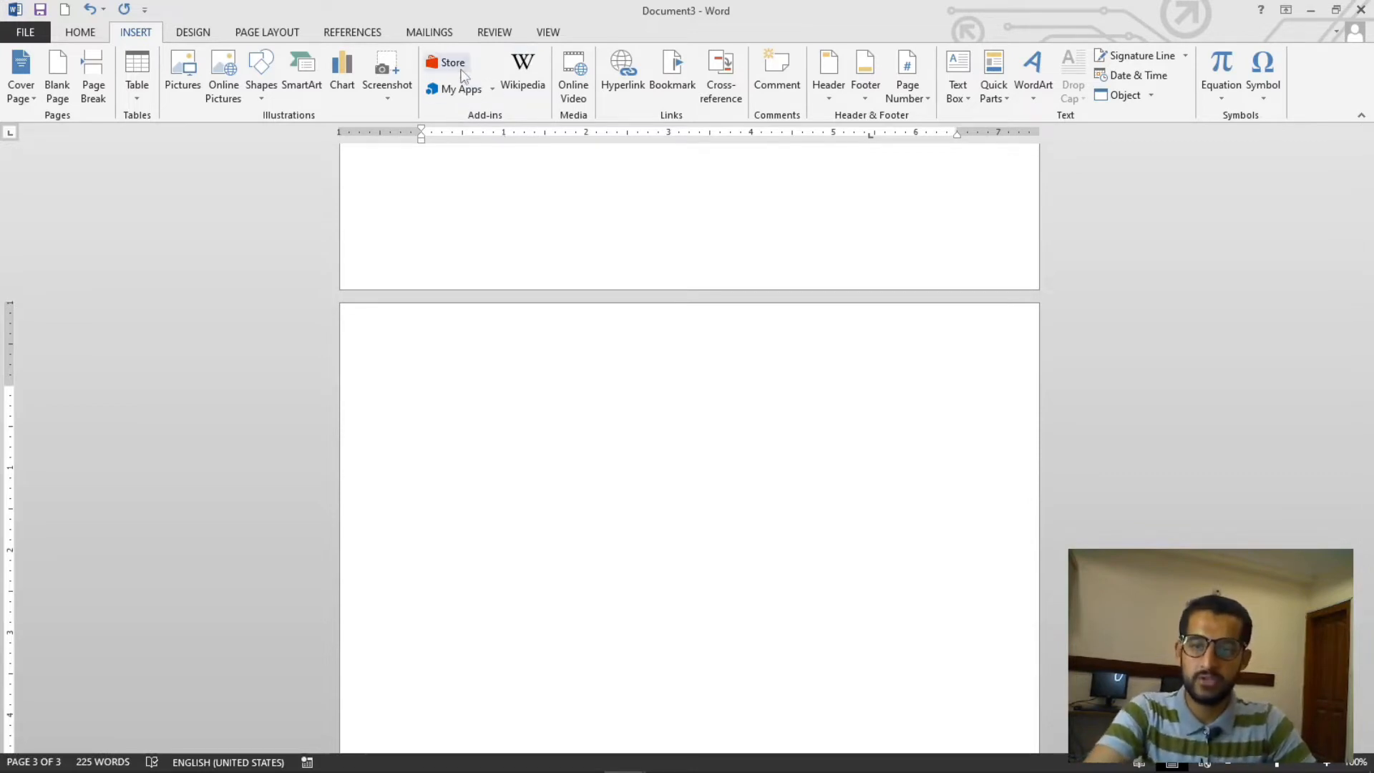
click(461, 70)
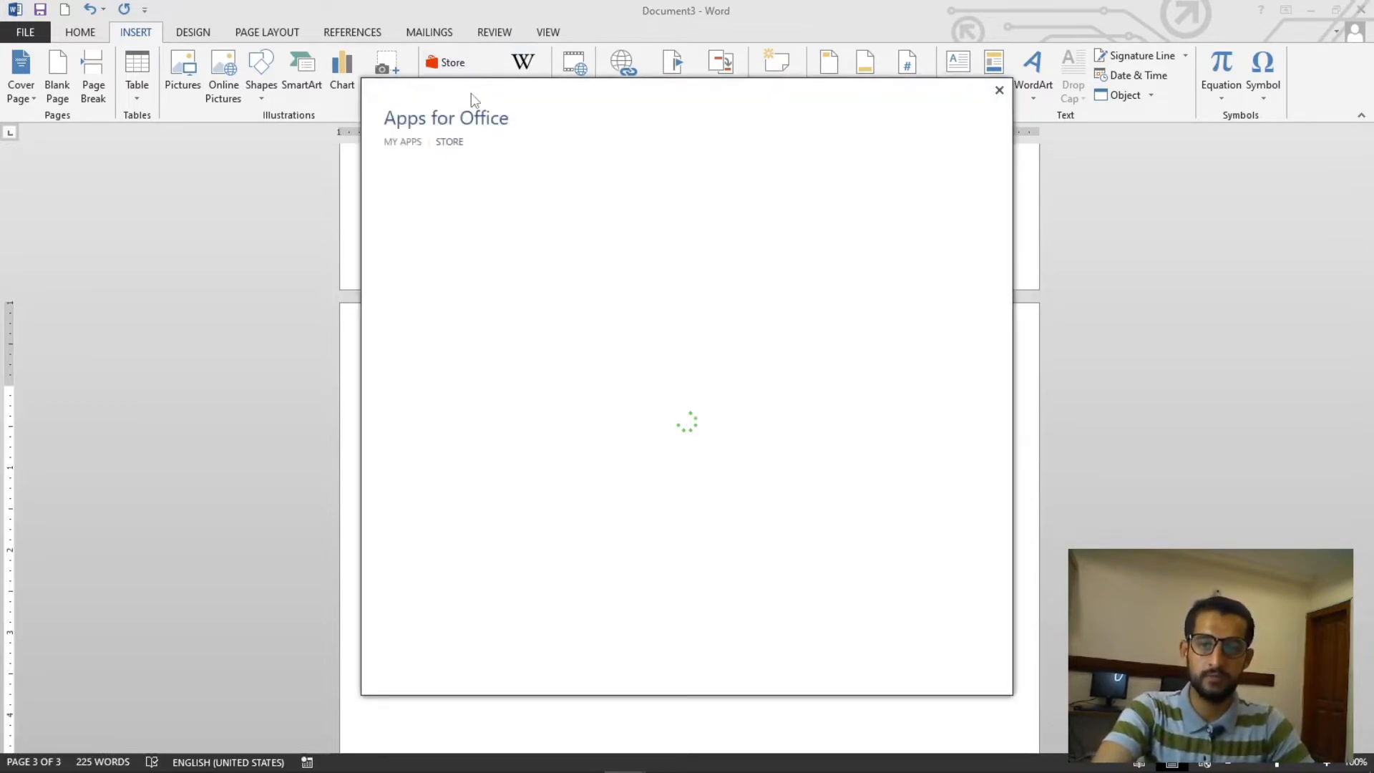
drag(471, 93, 576, 56)
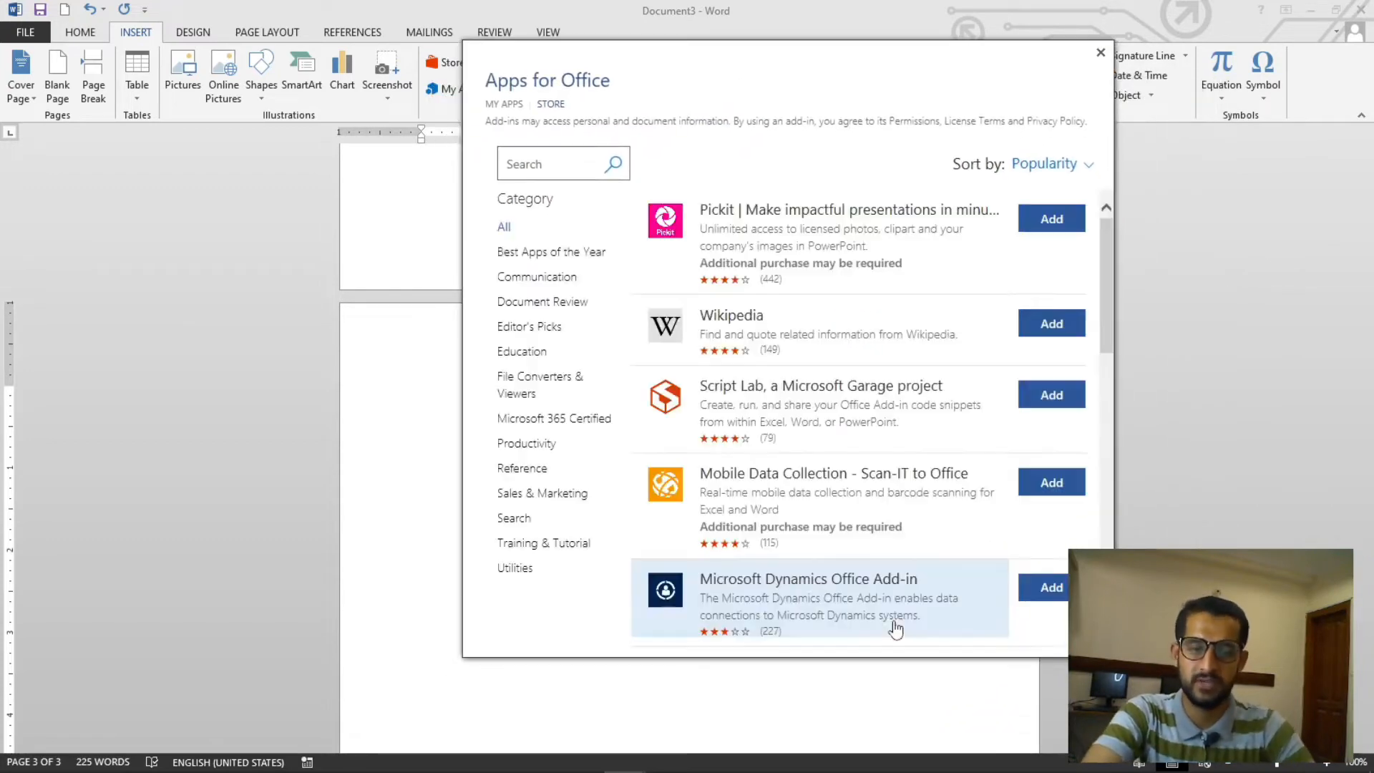
click(558, 280)
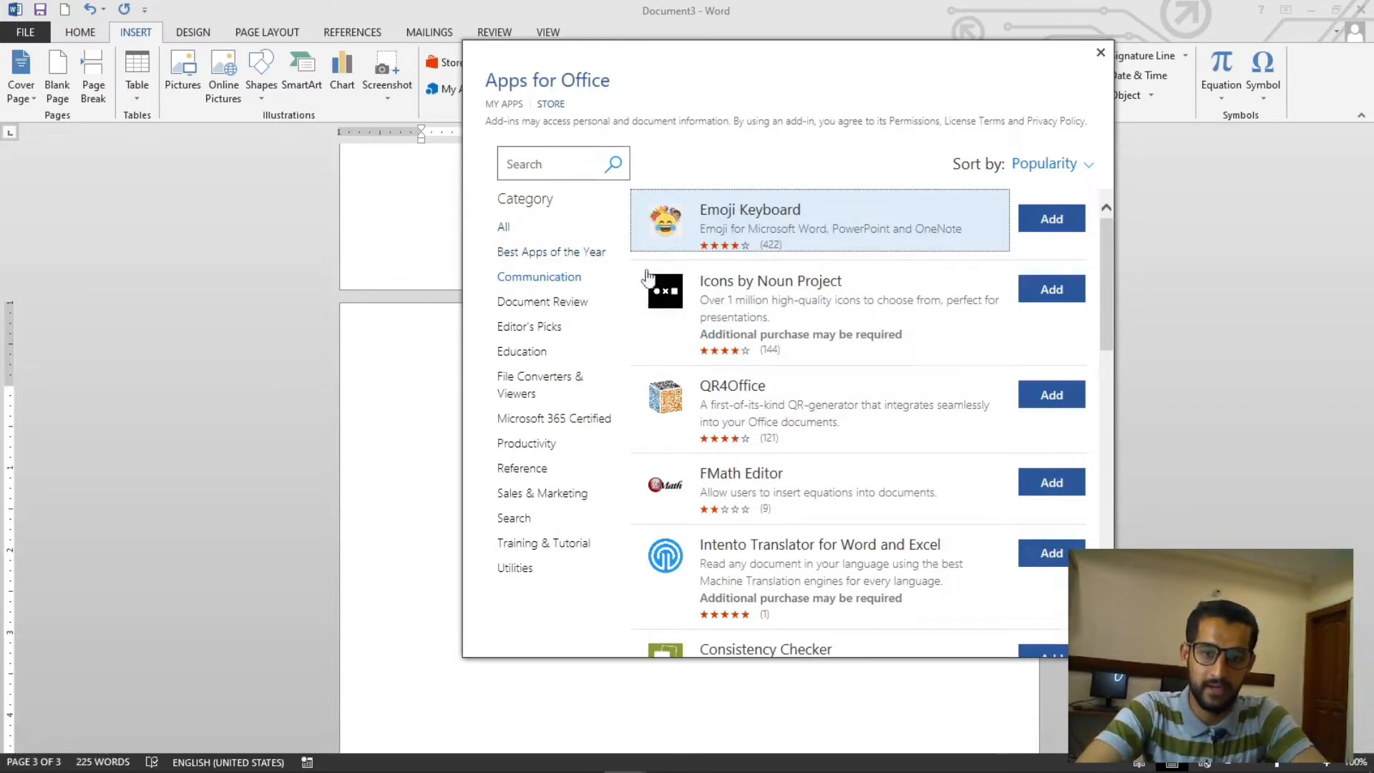
click(530, 309)
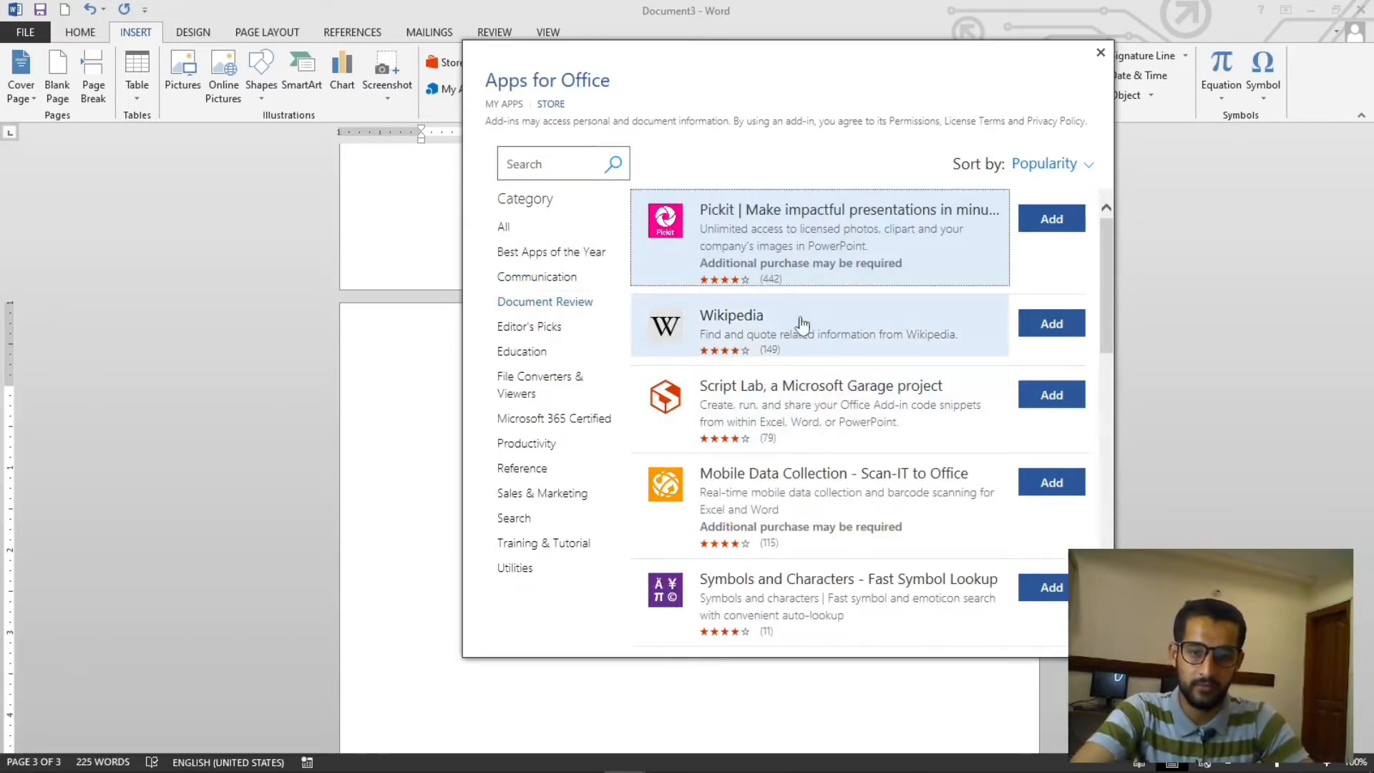
drag(761, 57, 825, 221)
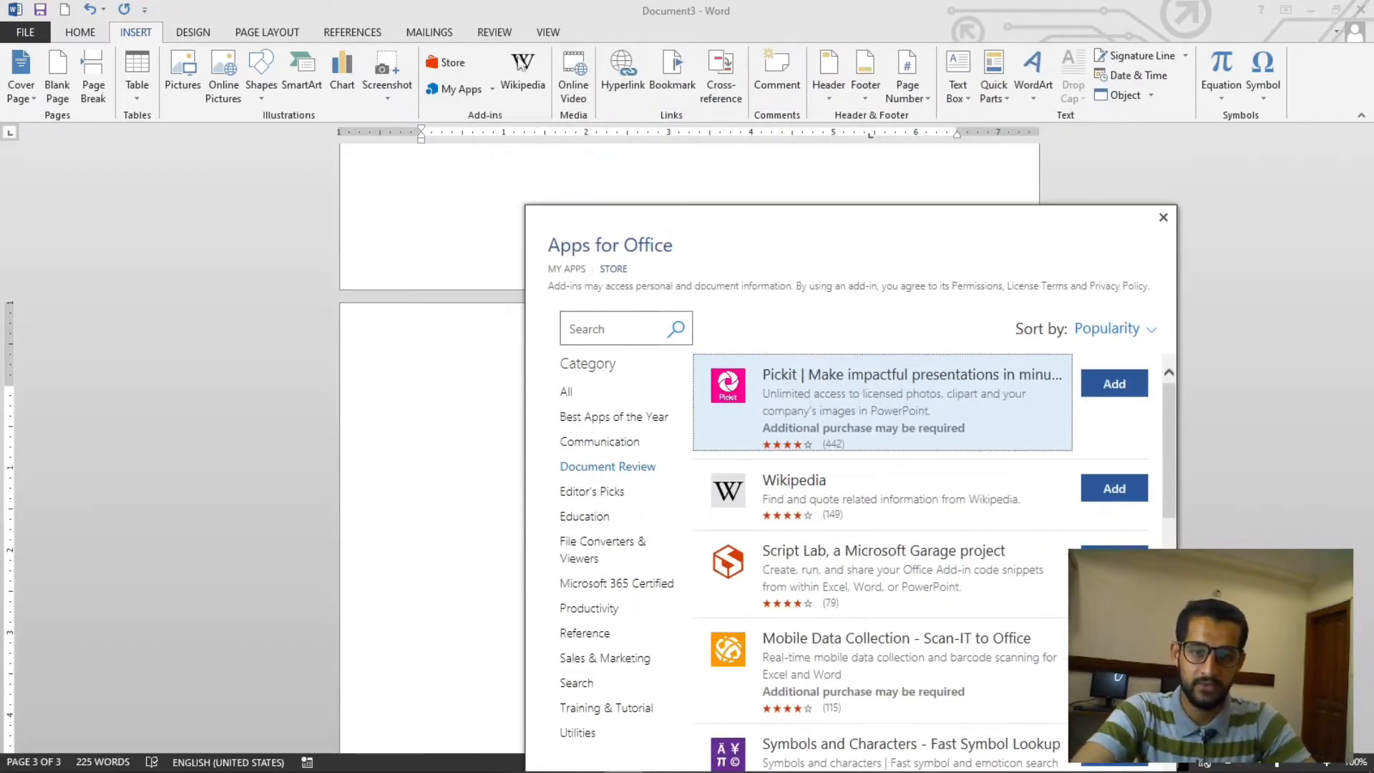
drag(879, 226, 889, 89)
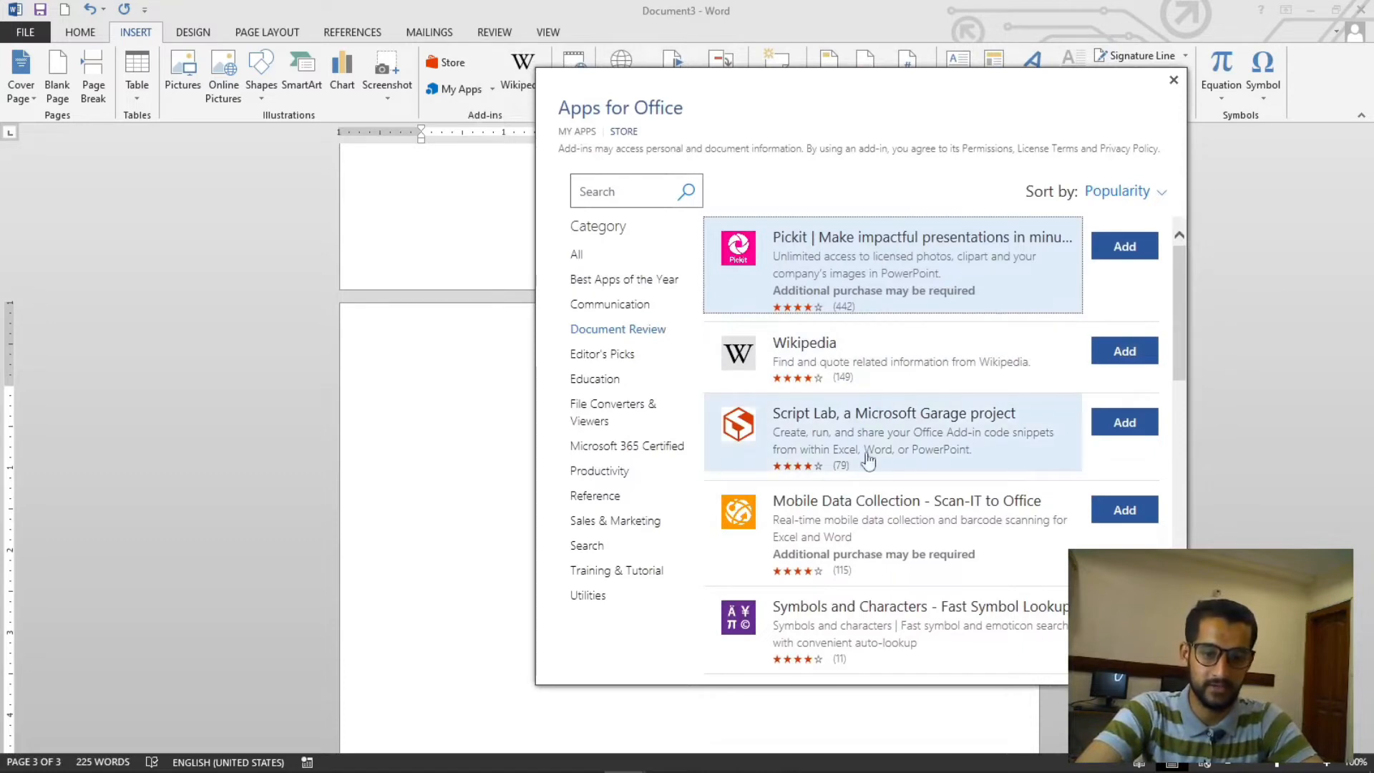
scroll(895, 435, down, 1)
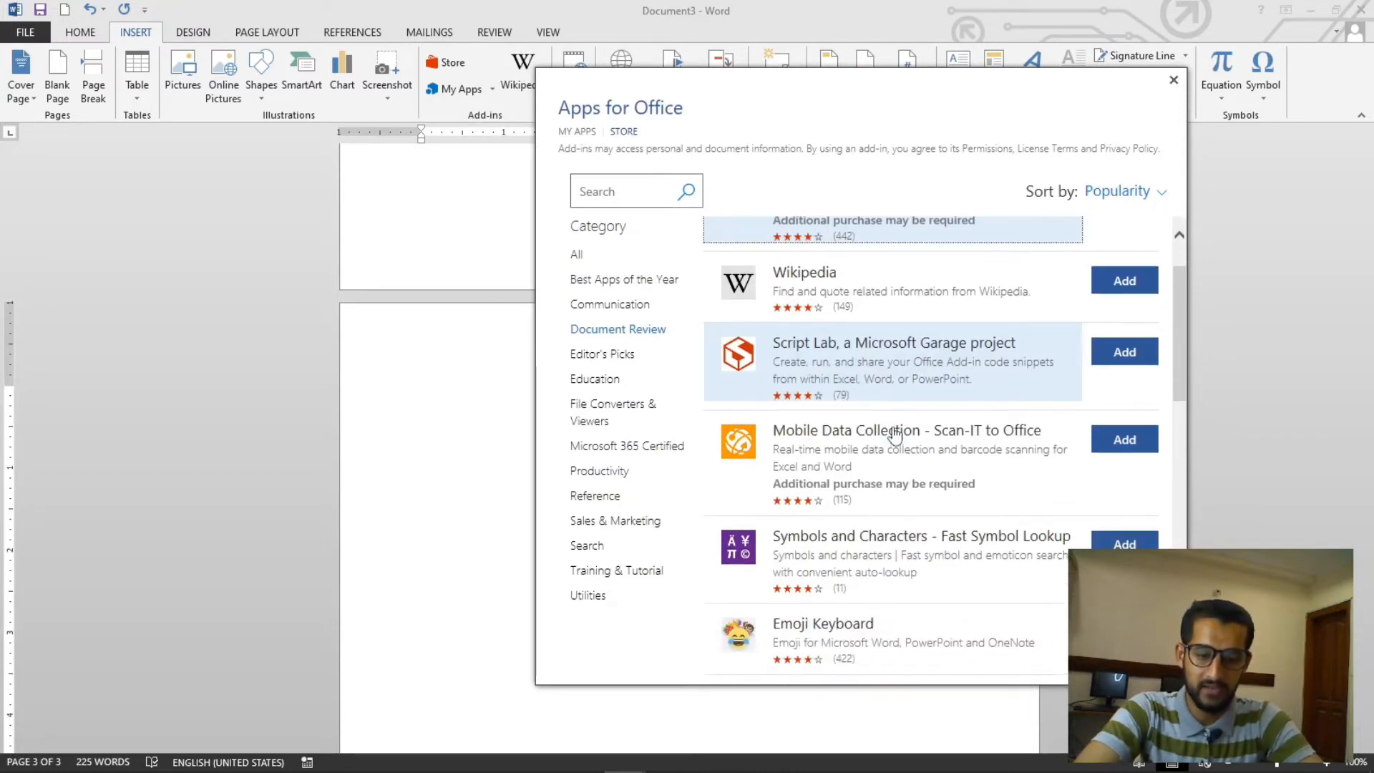
scroll(895, 434, down, 7)
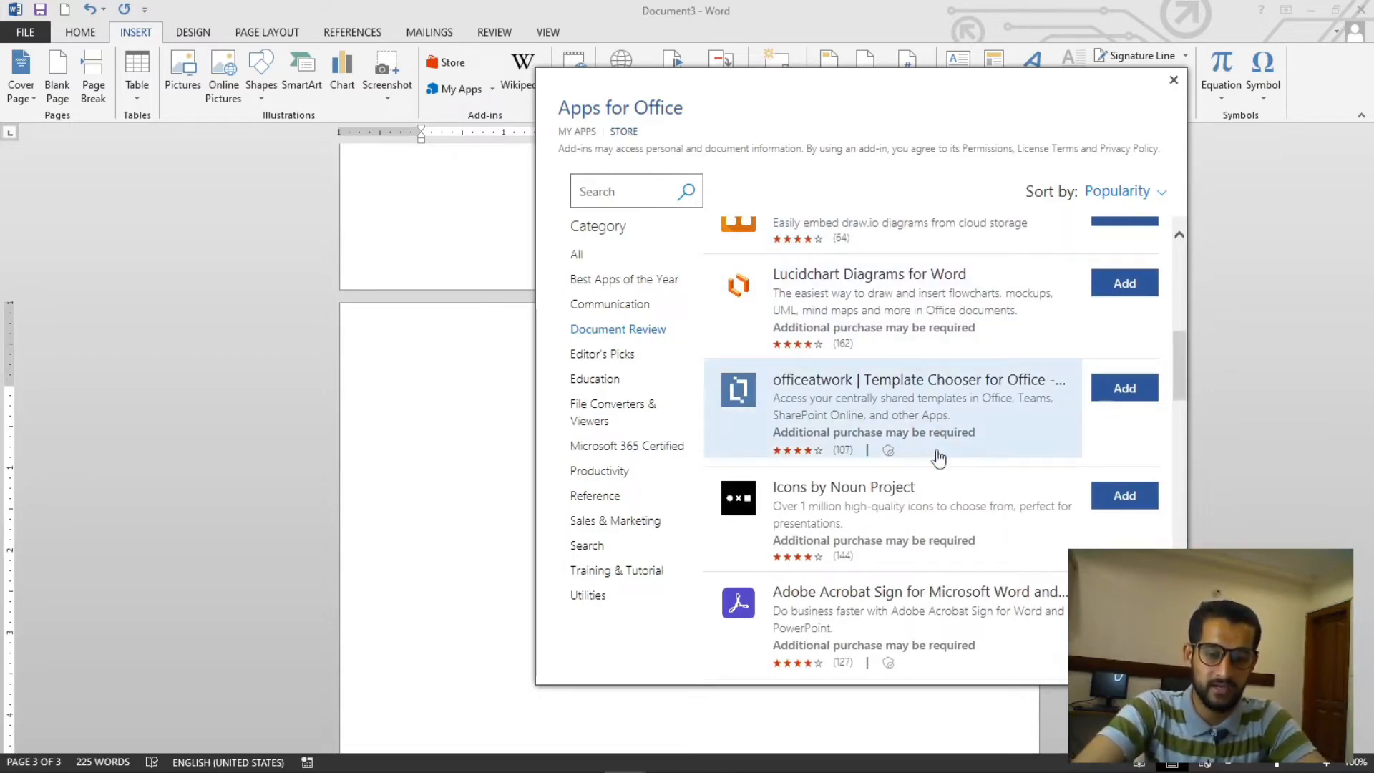
scroll(938, 458, down, 8)
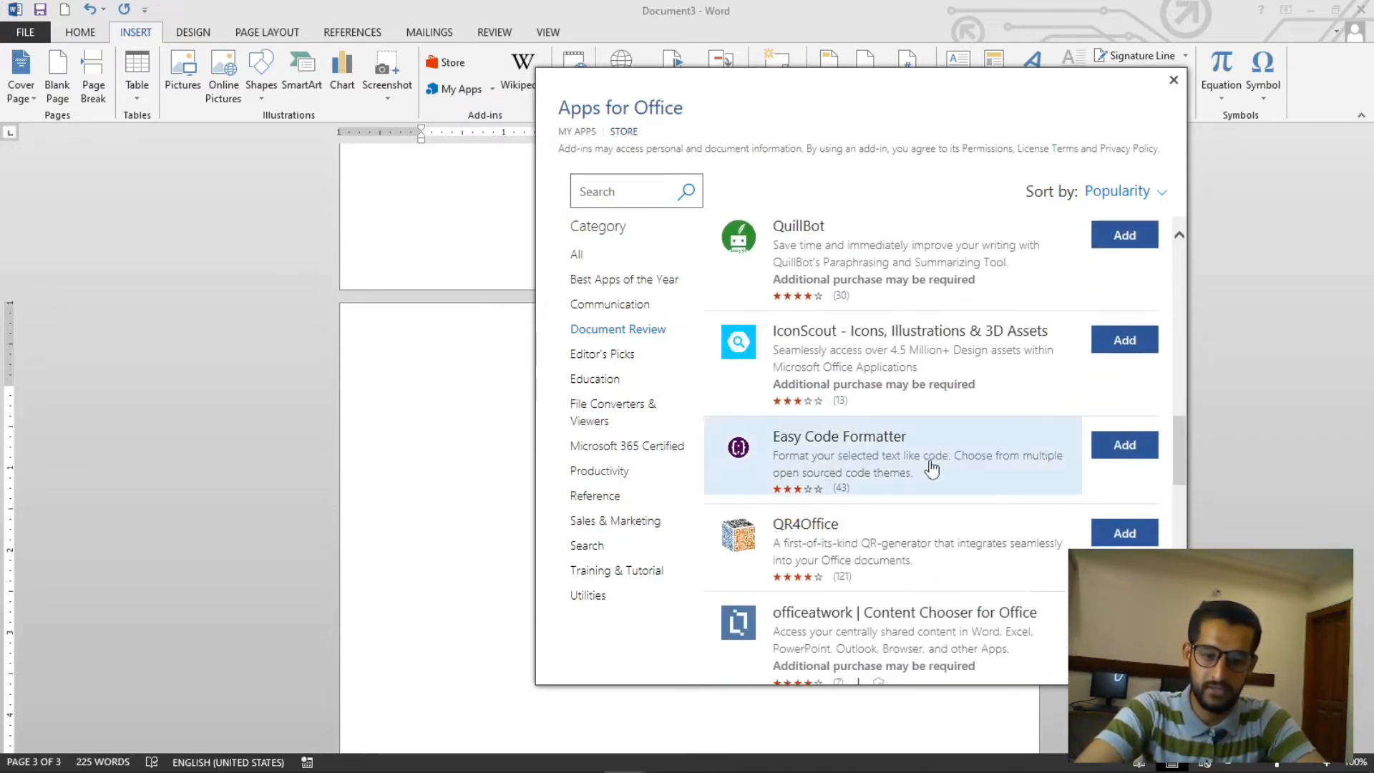
scroll(858, 449, down, 3)
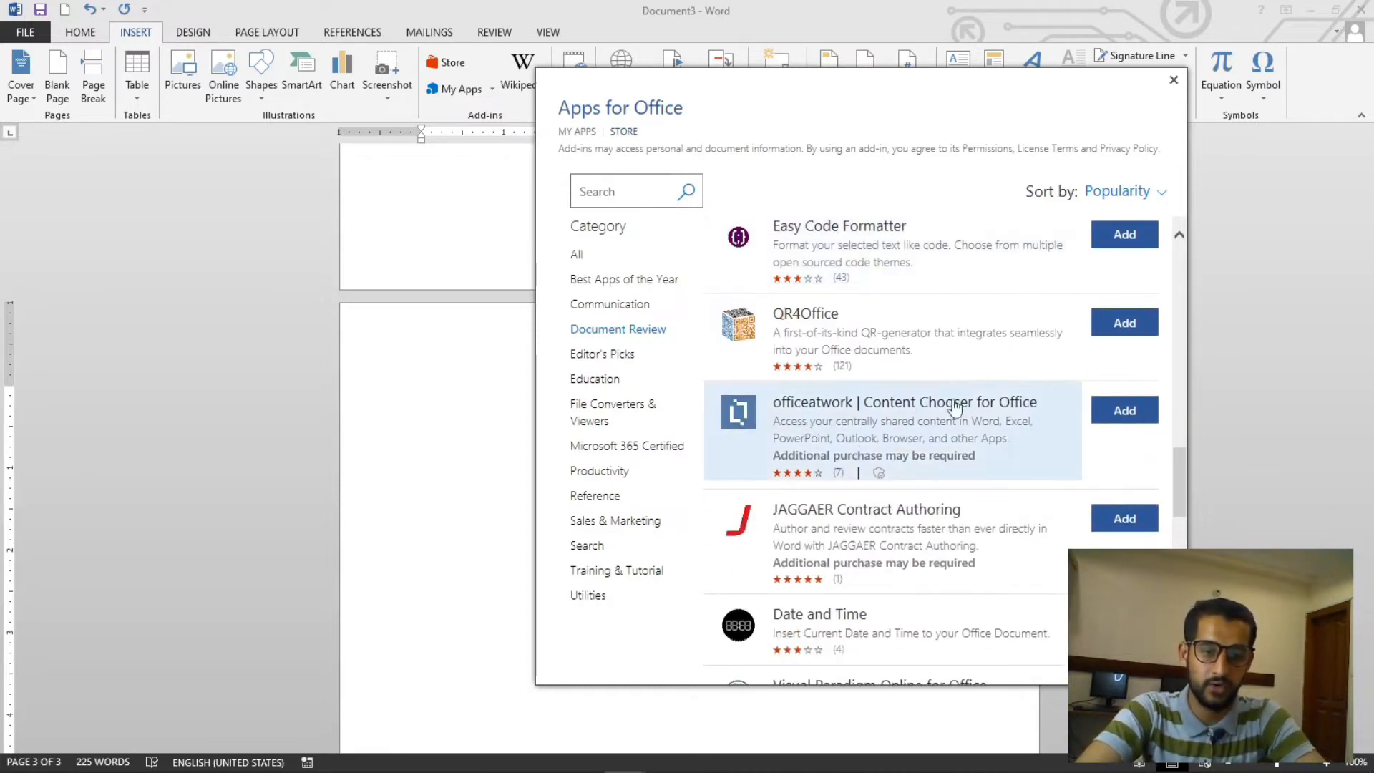
scroll(966, 408, down, 2)
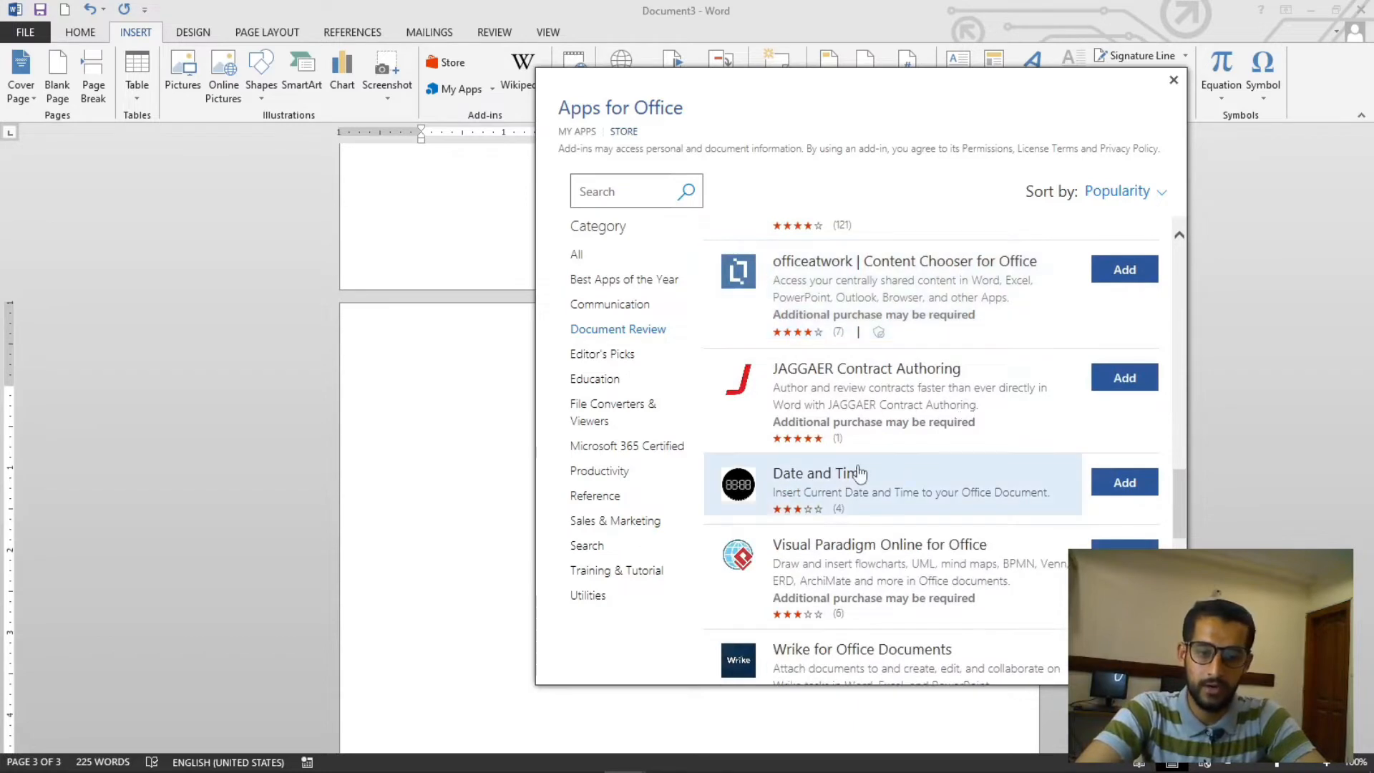
scroll(857, 473, down, 2)
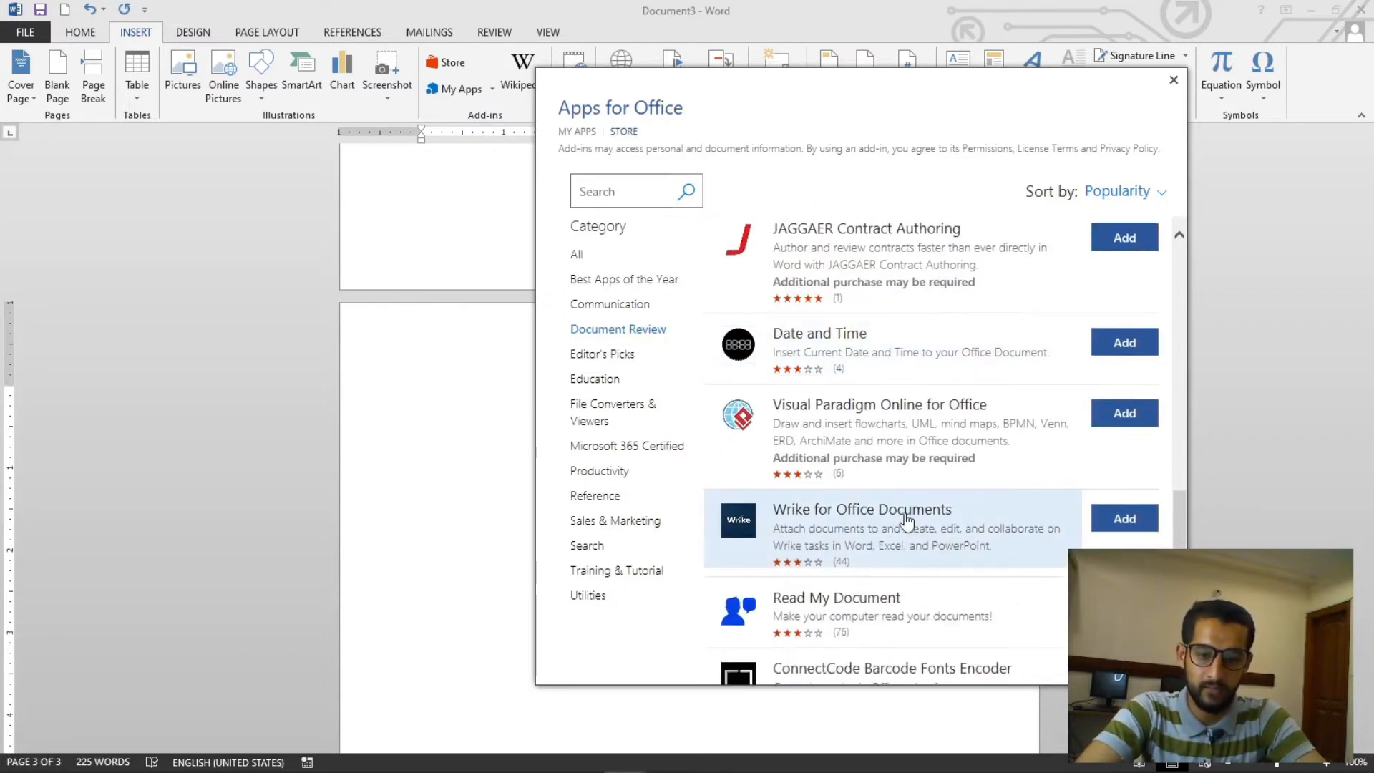
scroll(906, 520, down, 4)
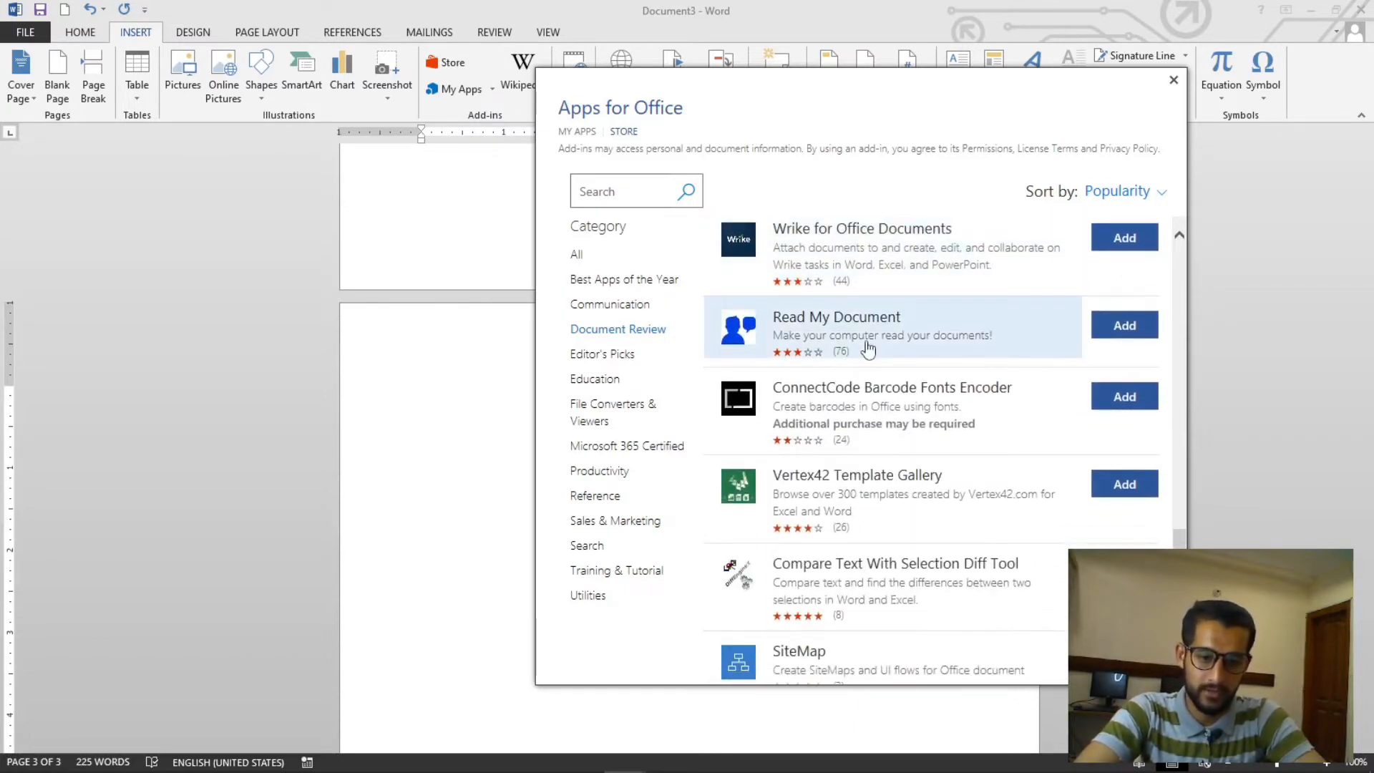
scroll(616, 365, down, 3)
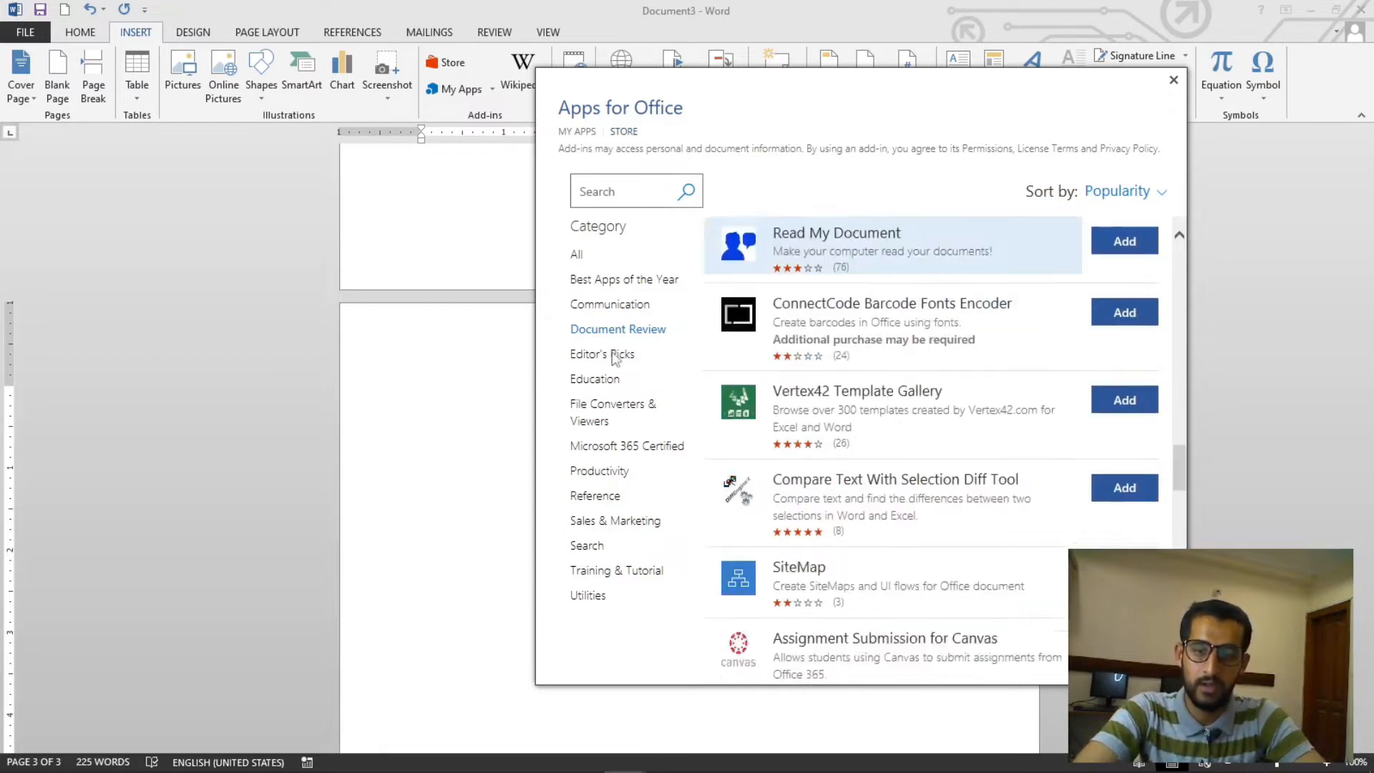
- Browse the add-ins listed under the Editor's Picks and Education categories
click(610, 353)
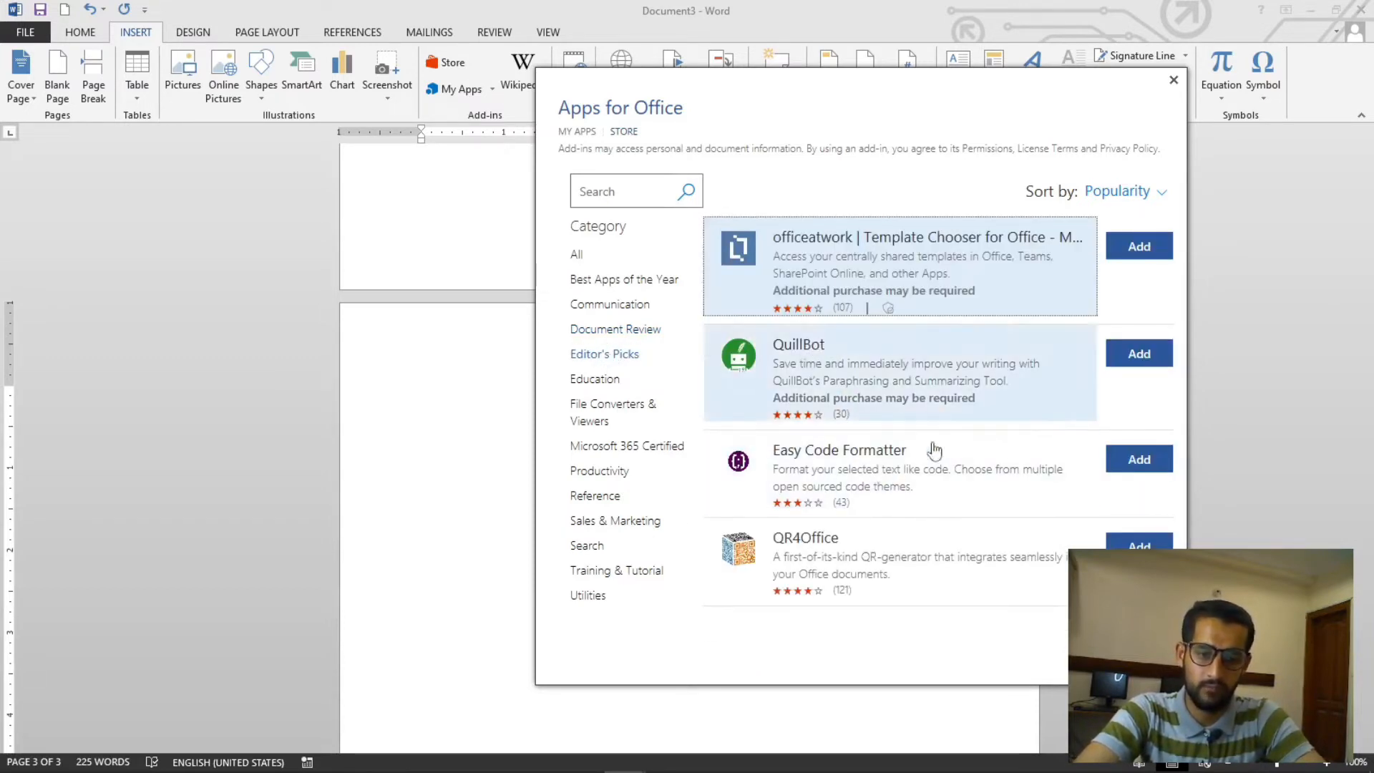
click(593, 379)
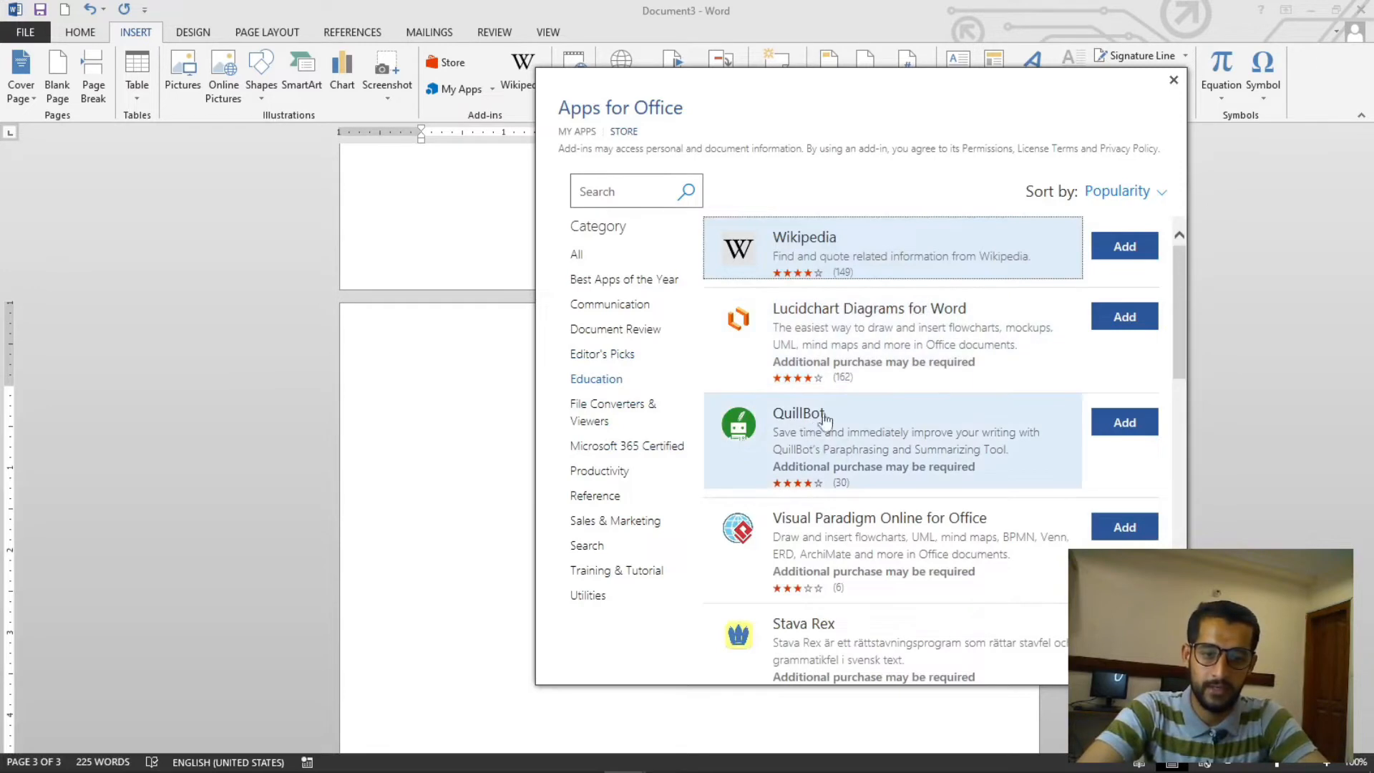
scroll(830, 424, down, 1)
scroll(853, 474, down, 2)
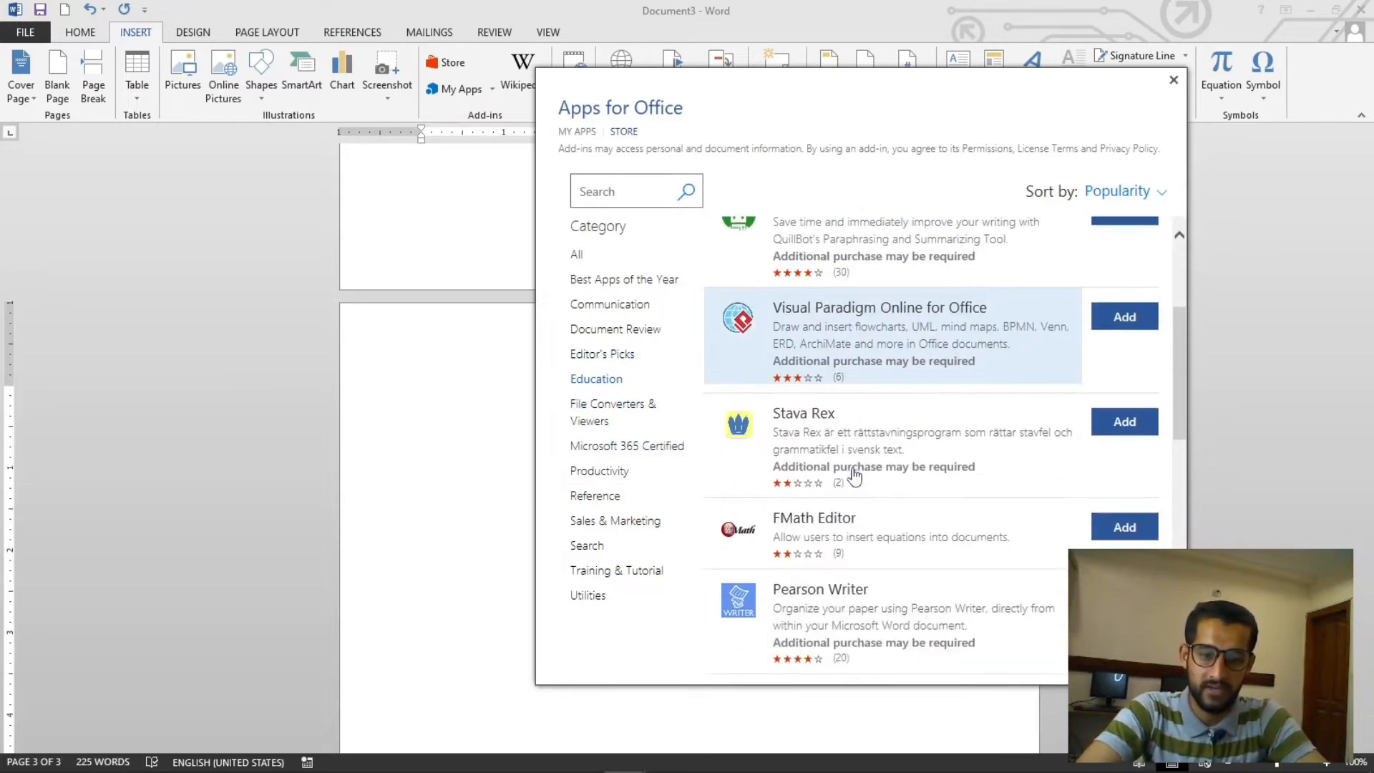
scroll(848, 422, down, 2)
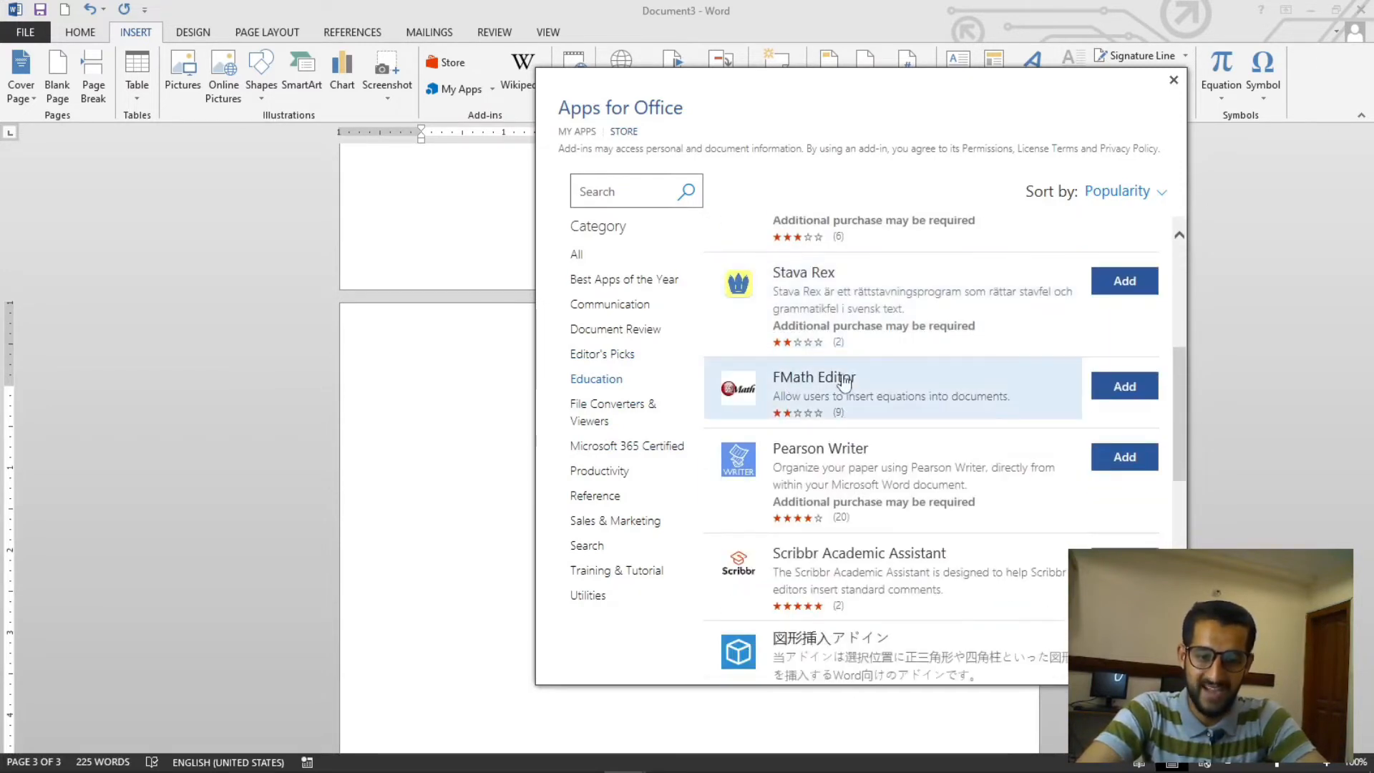
scroll(846, 383, down, 2)
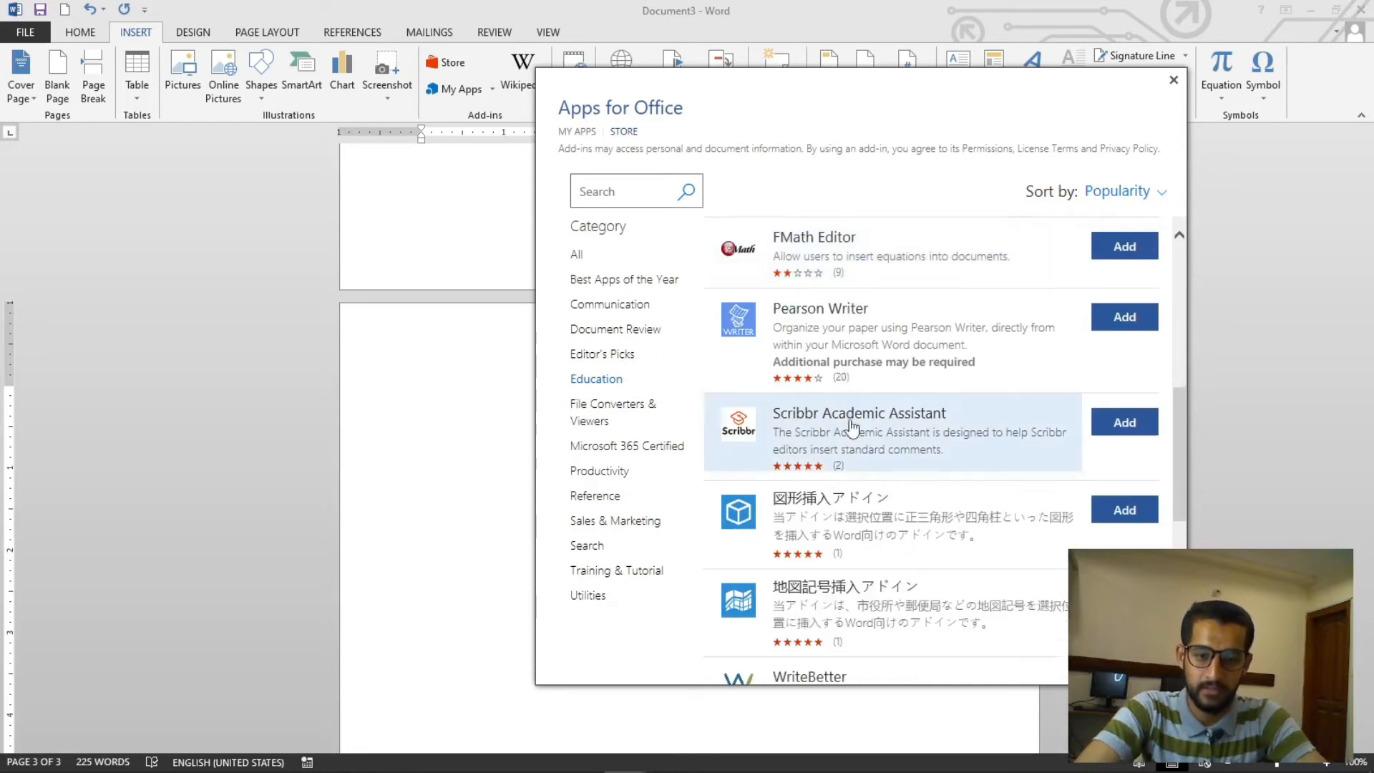
scroll(852, 427, down, 6)
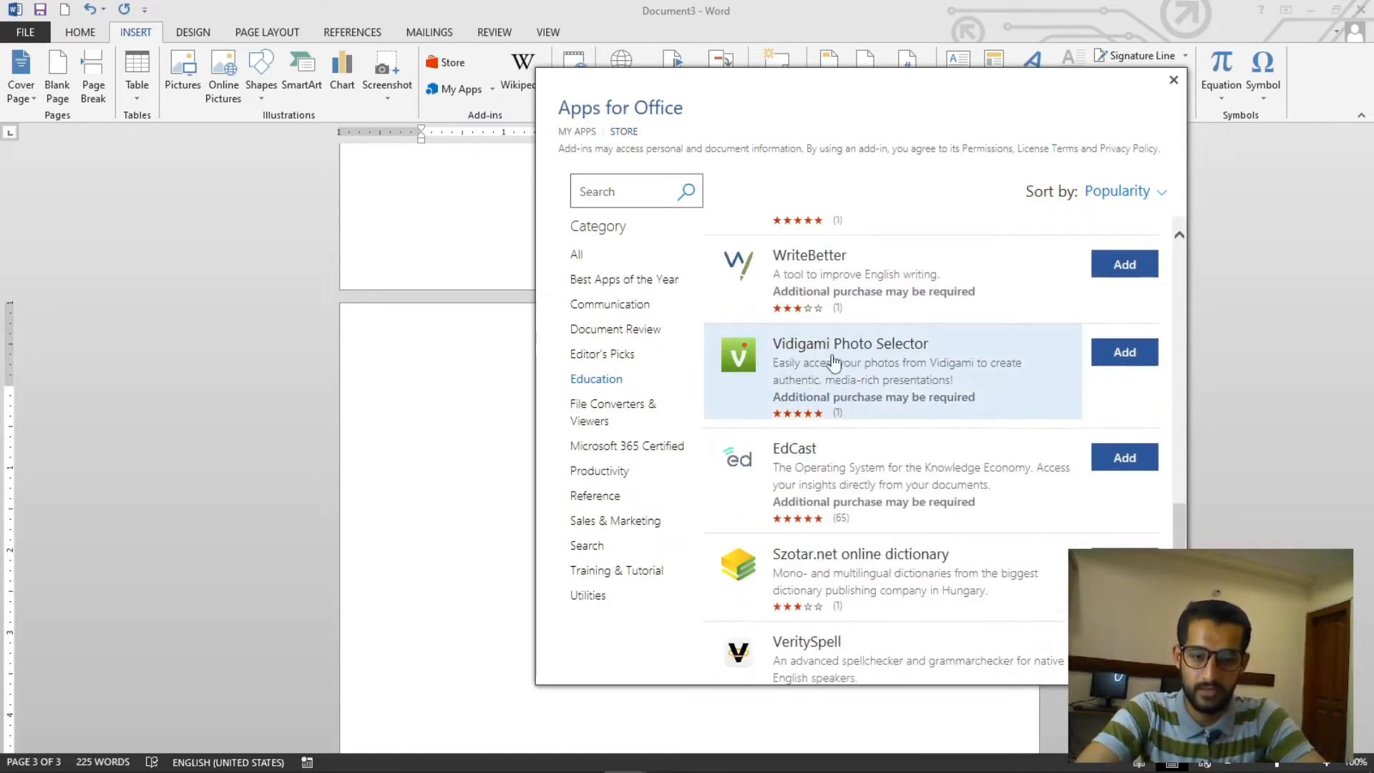
scroll(848, 544, down, 6)
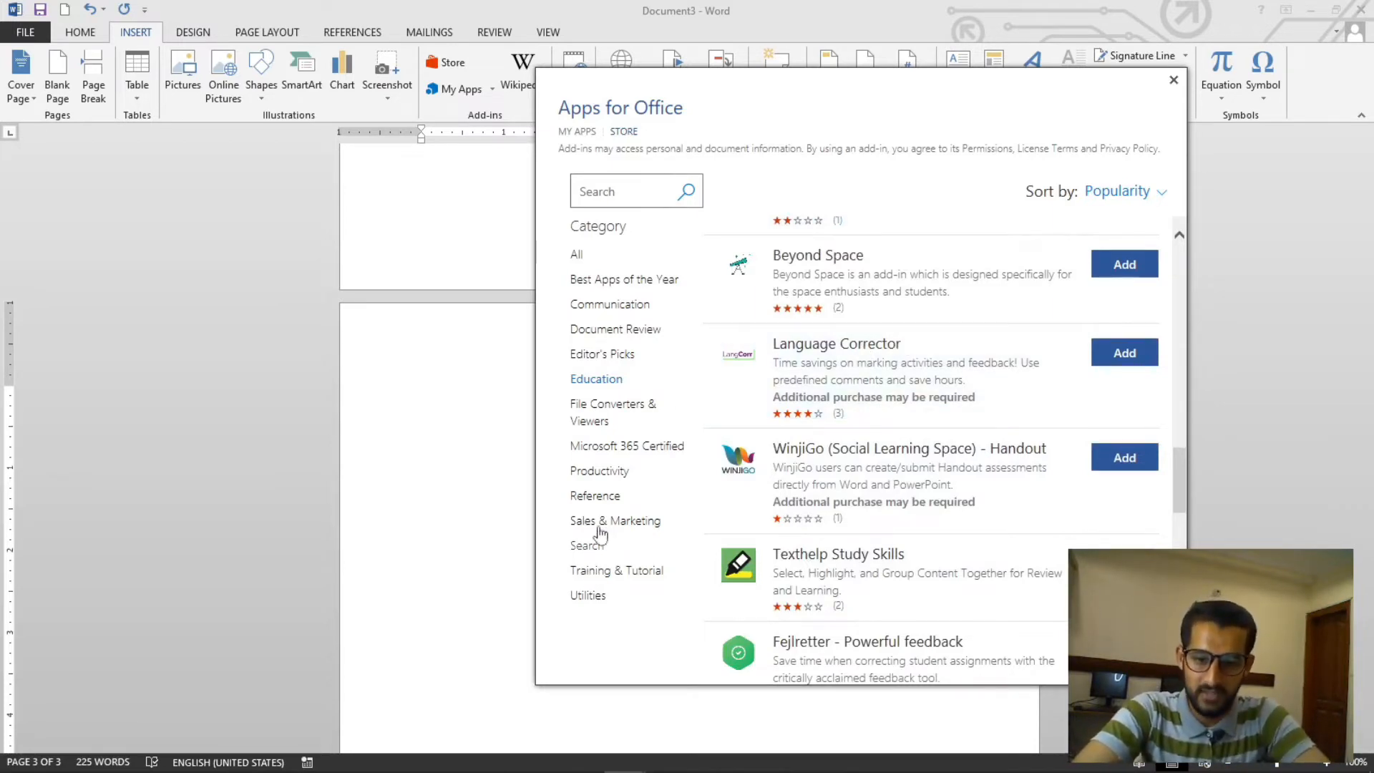
- Open the Emoji Keyboard add-in's details from the Communication category, return to the category list, and close the store
click(594, 305)
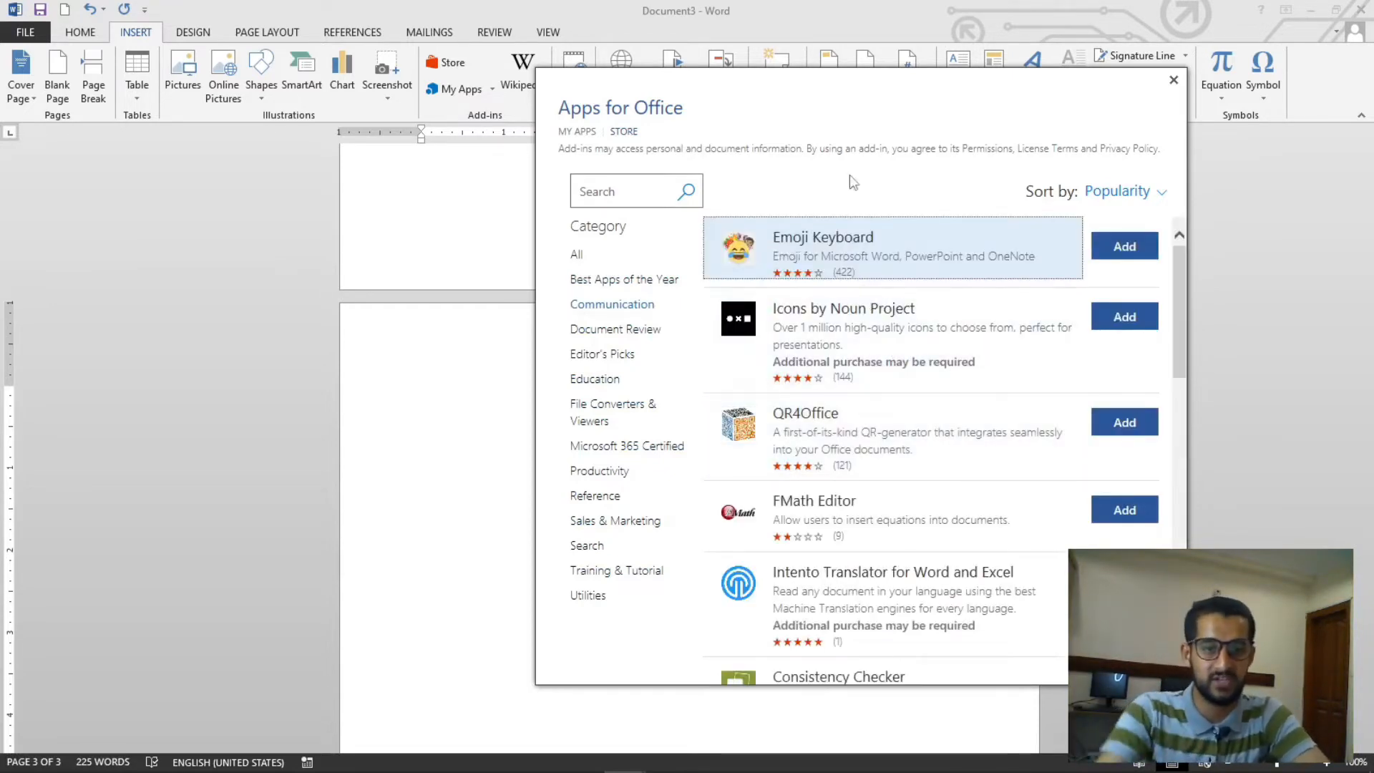
click(994, 229)
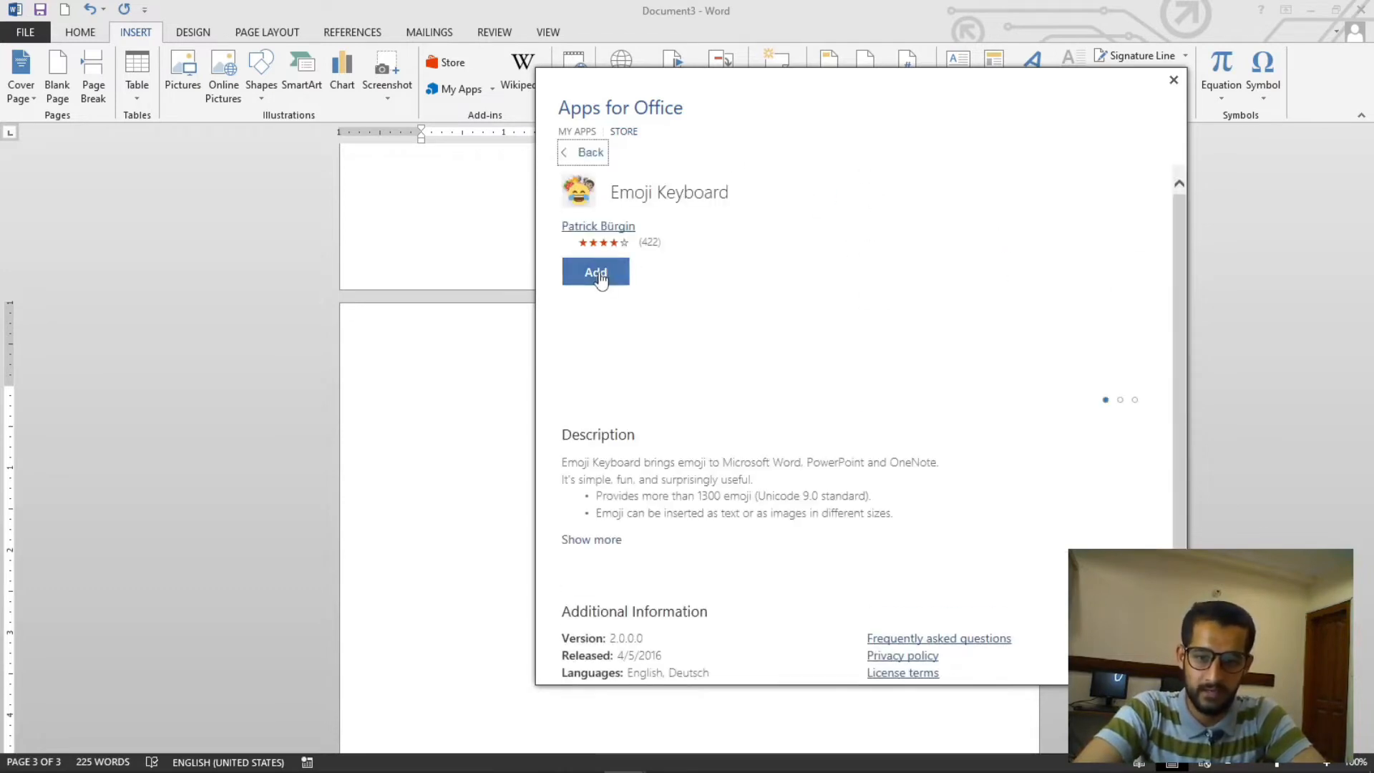
click(574, 155)
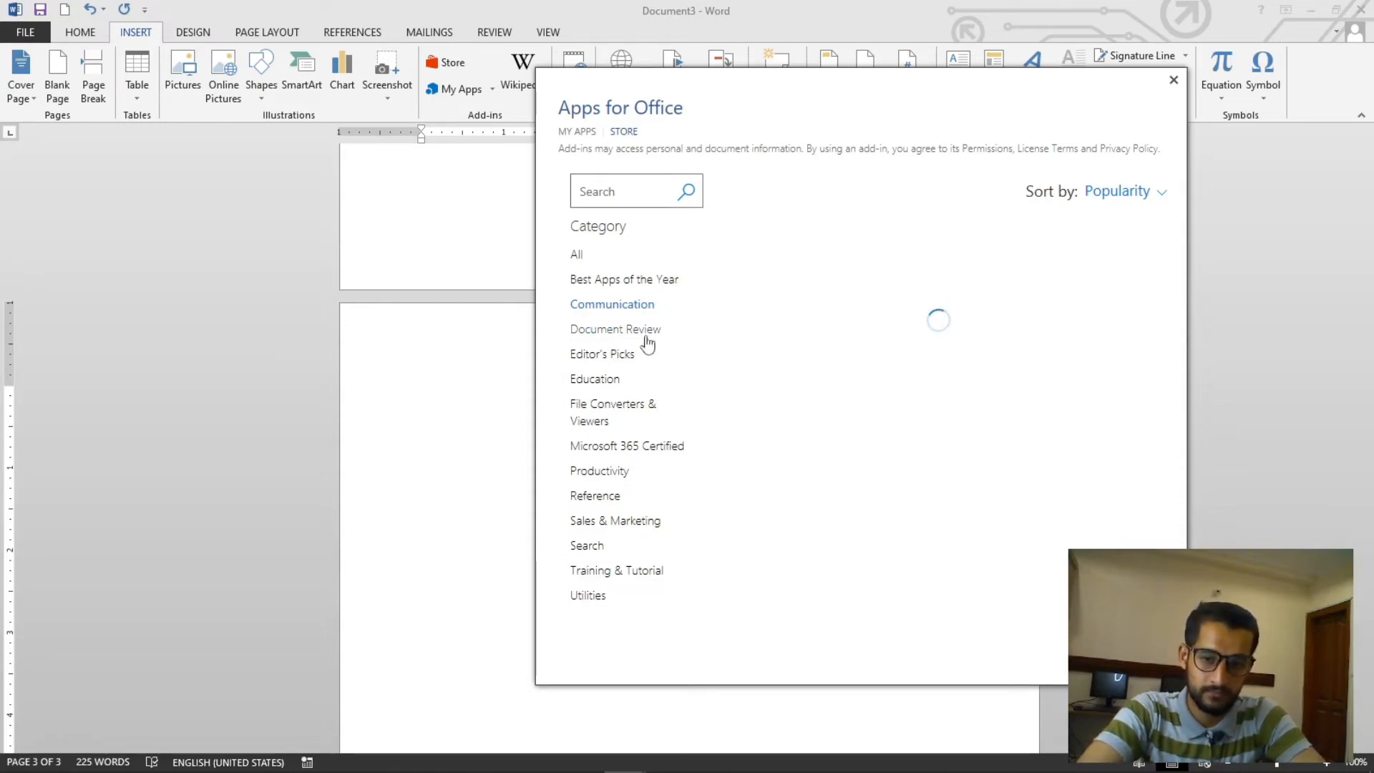
click(620, 327)
click(616, 306)
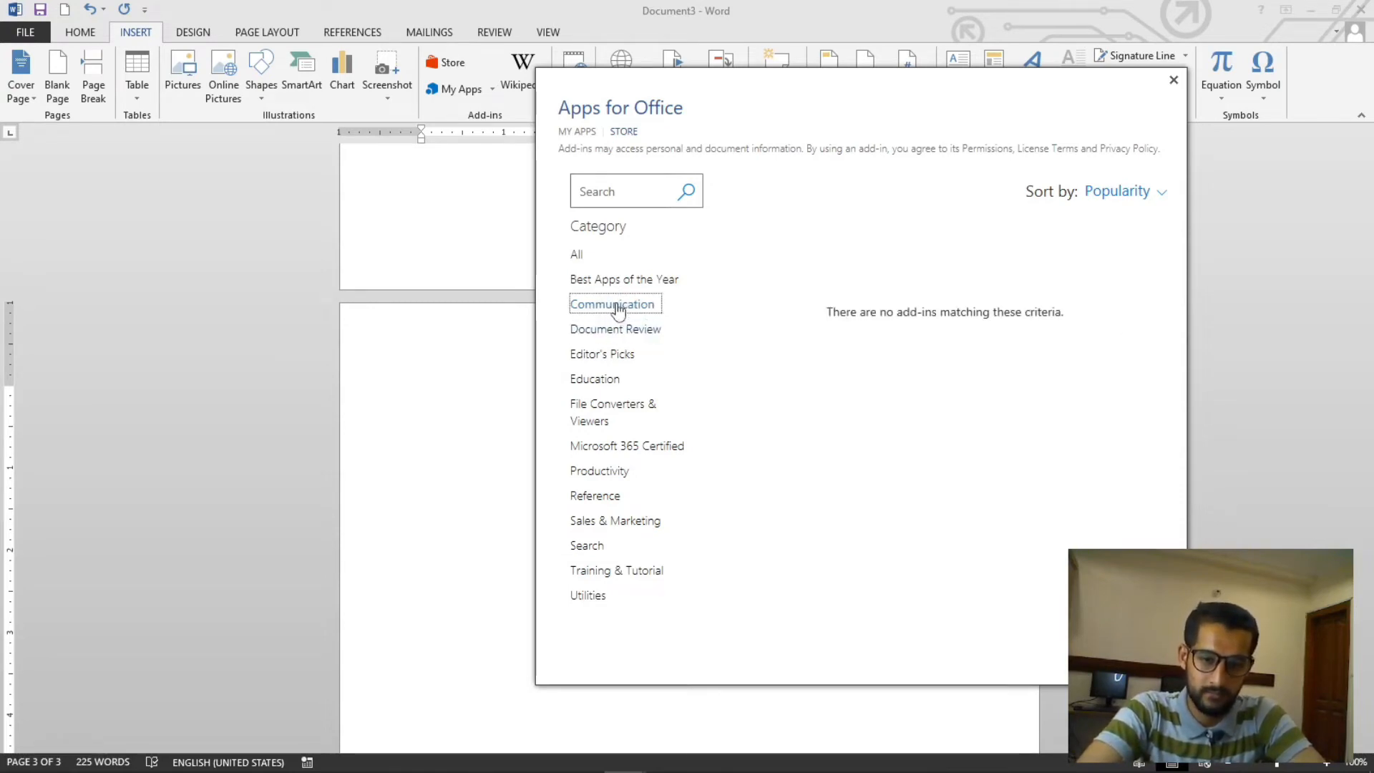
click(609, 284)
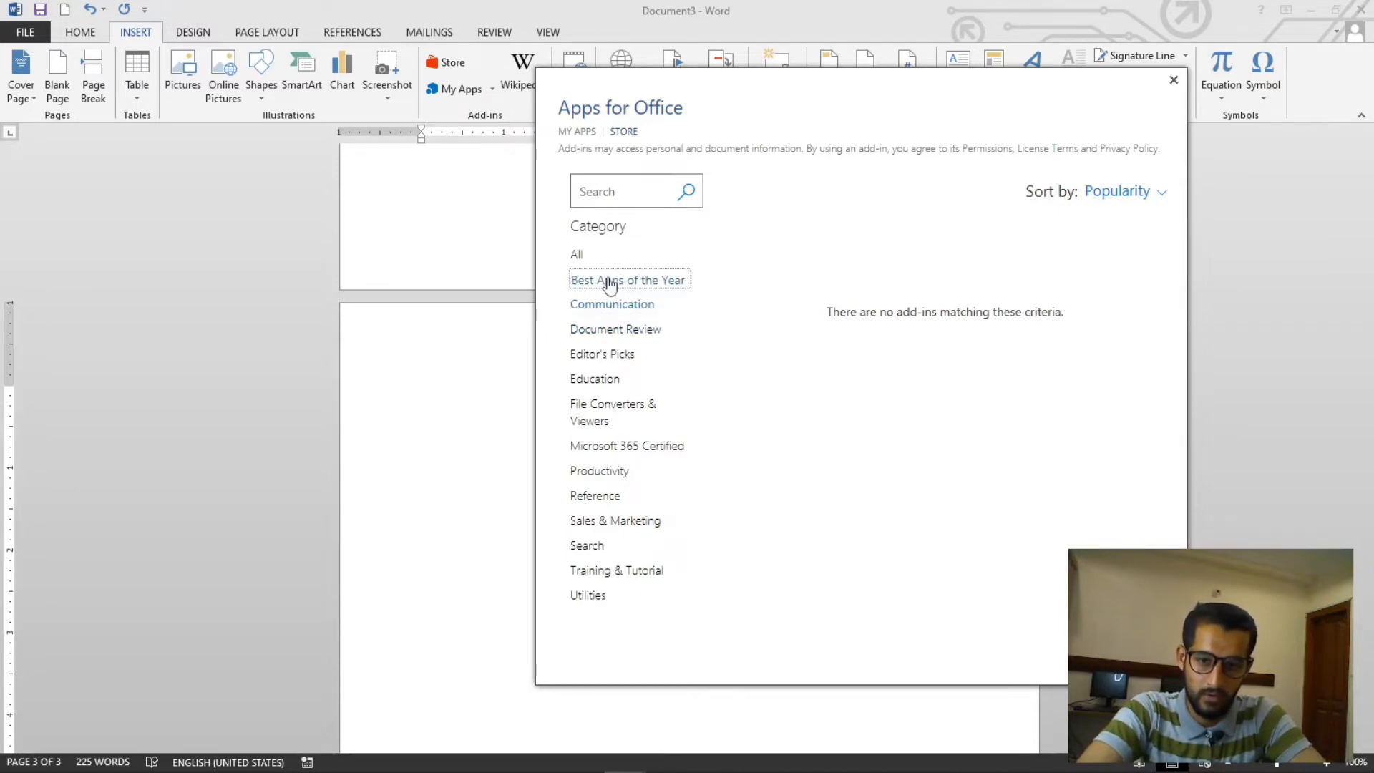
click(577, 254)
click(1173, 79)
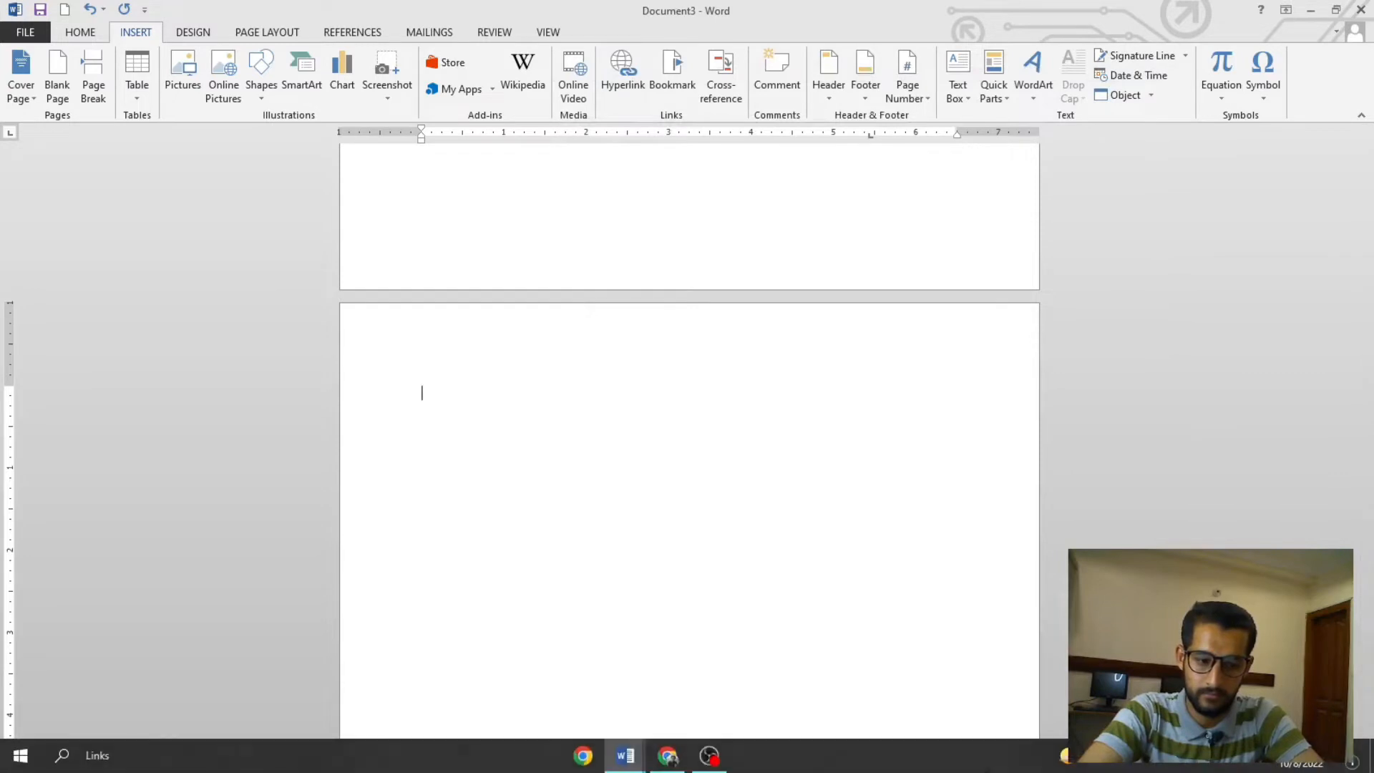
- Add the Emoji Keyboard add-in from the Office Store's Communication category
click(452, 64)
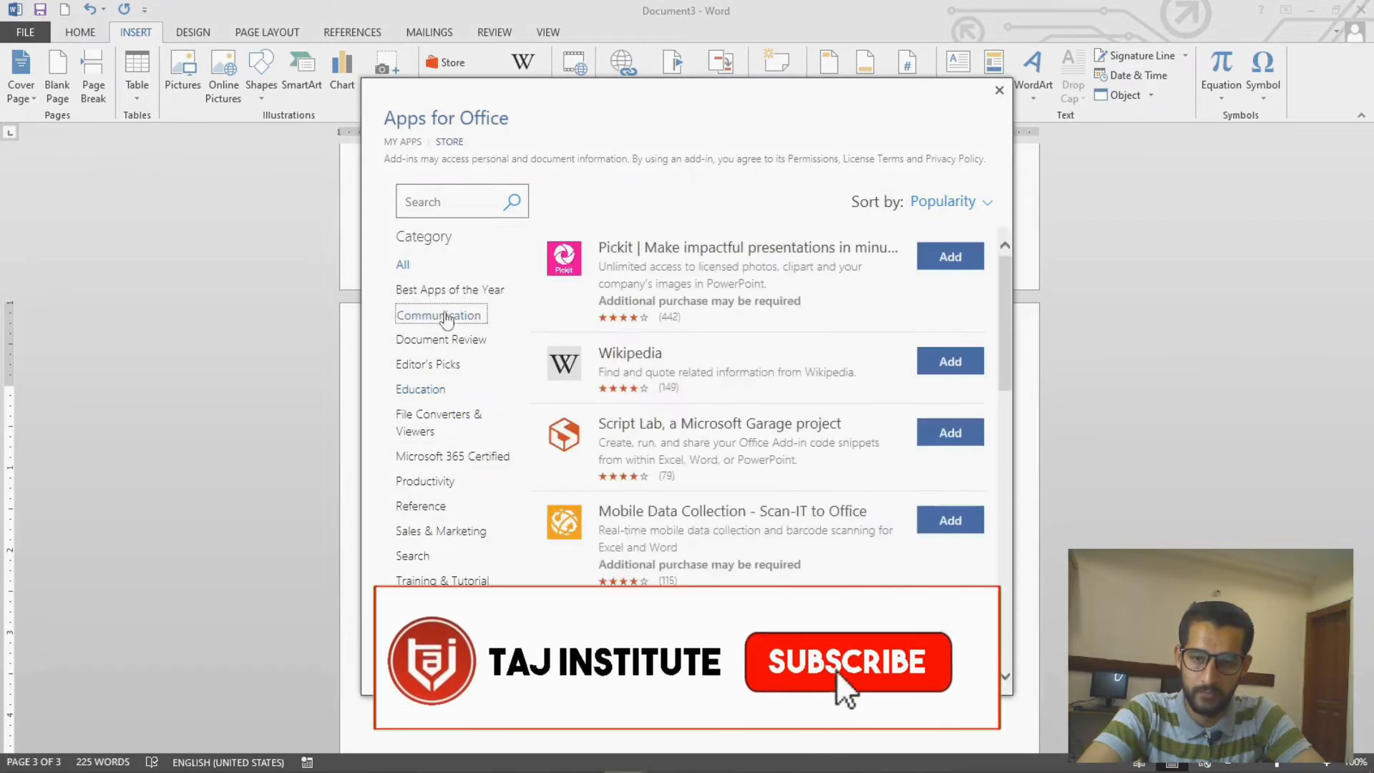
click(446, 320)
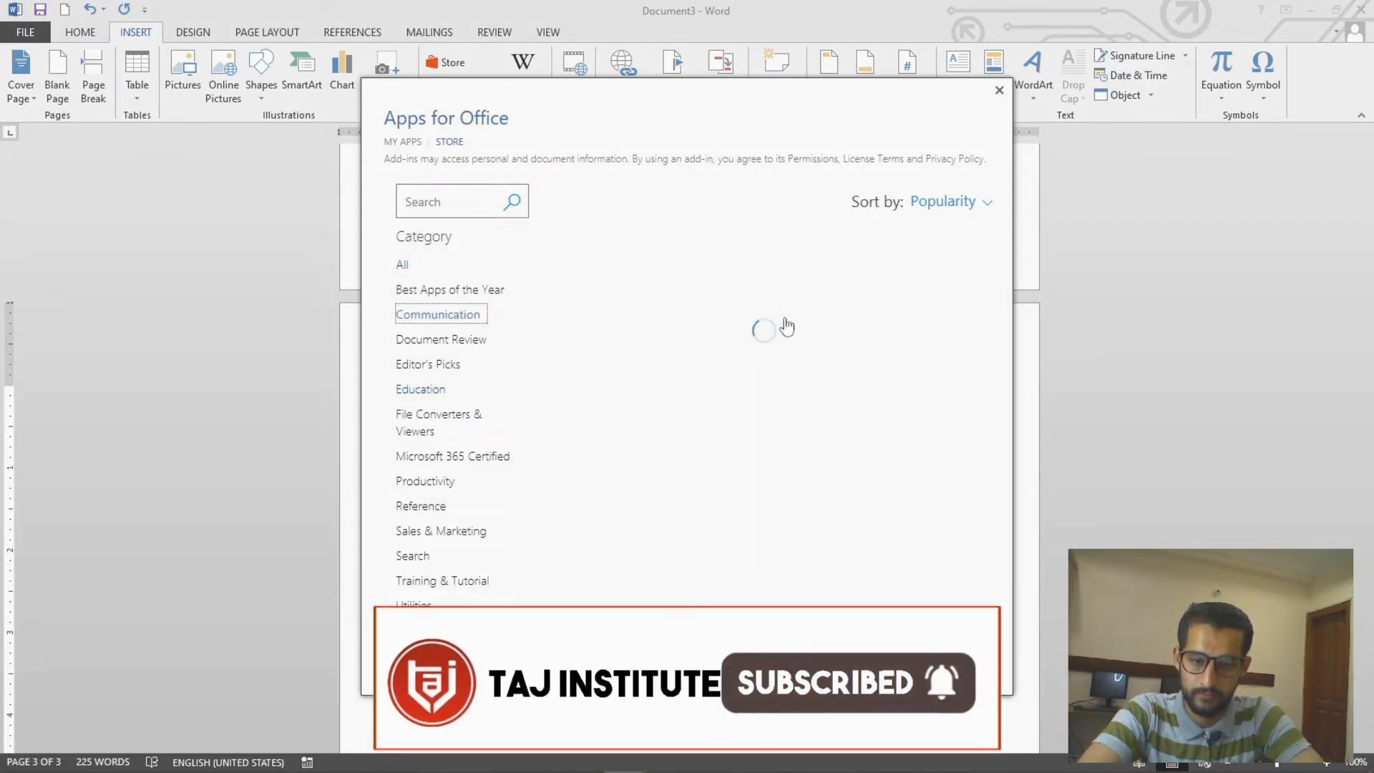
click(924, 262)
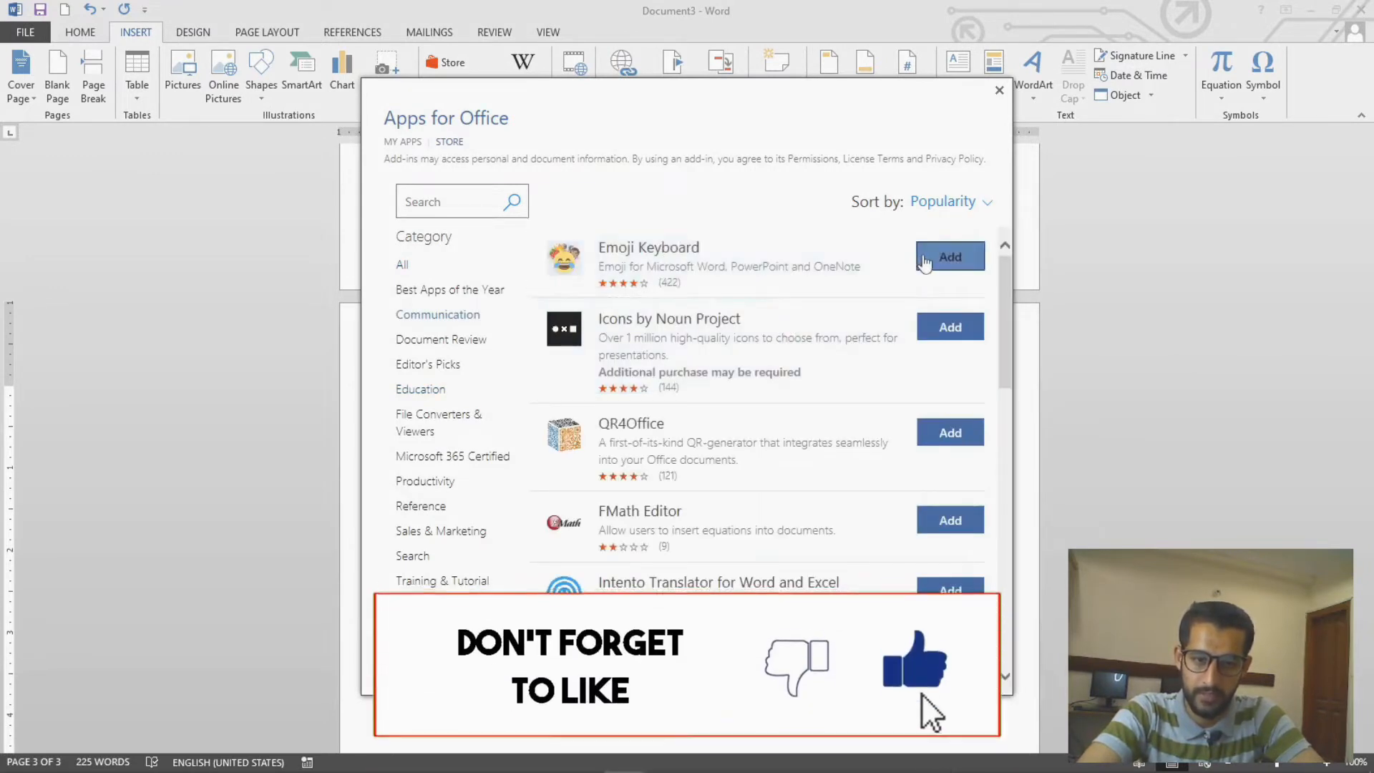
click(841, 397)
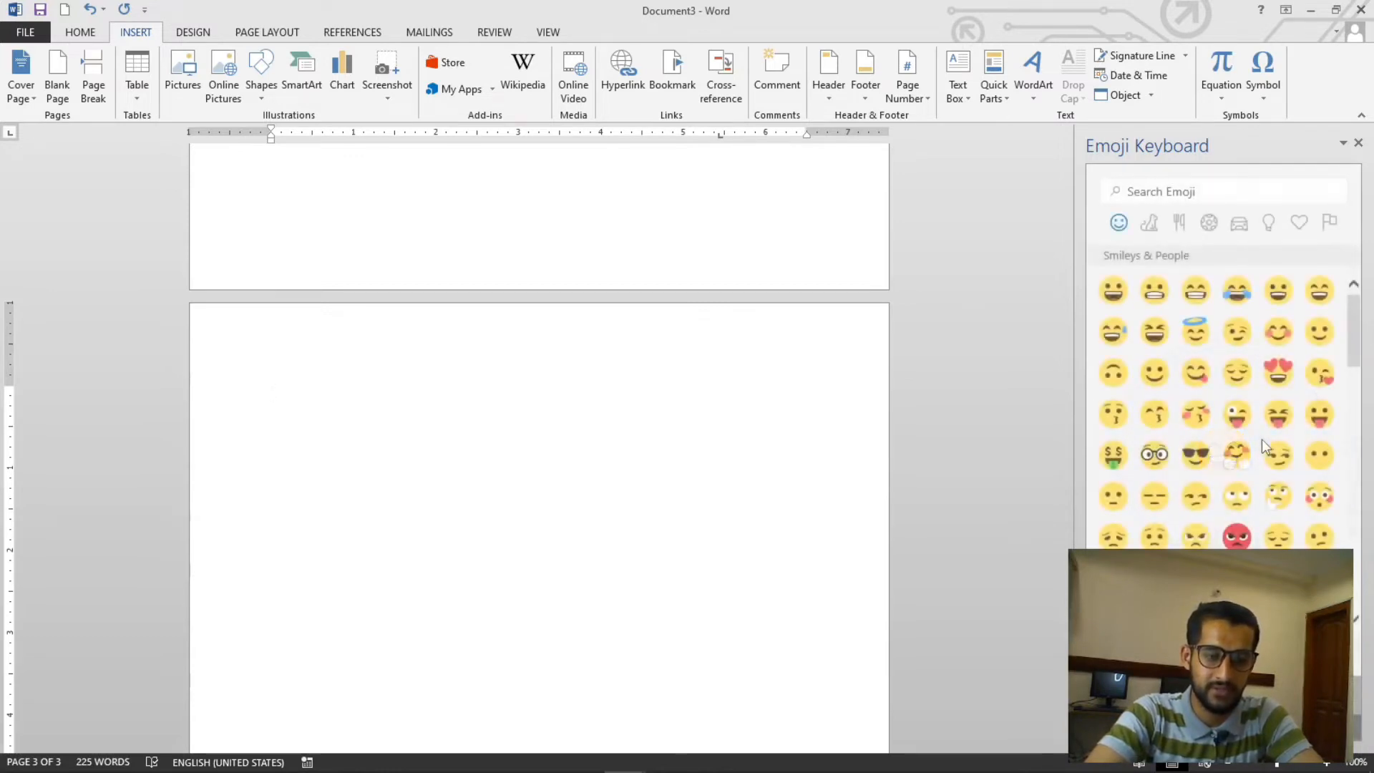
- Type Hey at the top of the new blank page
scroll(451, 415, up, 3)
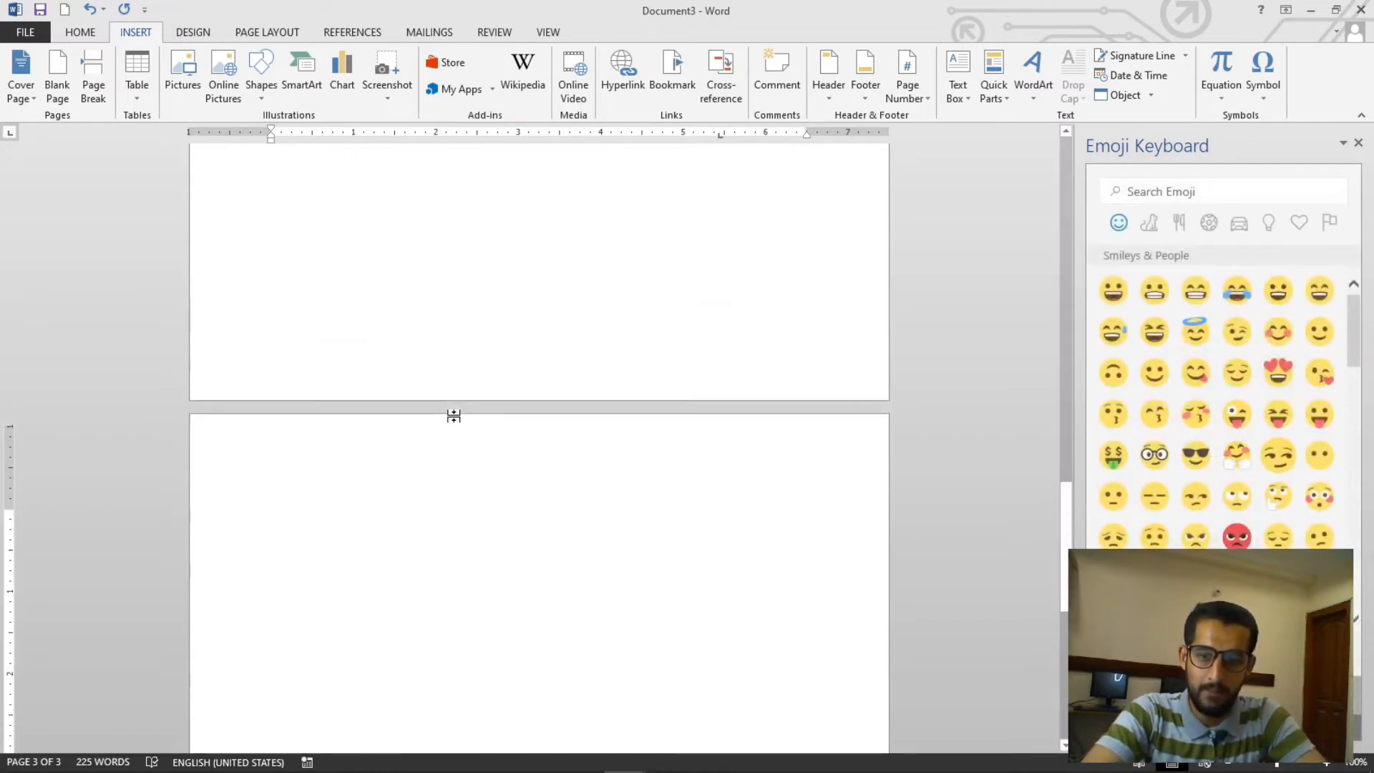
scroll(460, 414, down, 4)
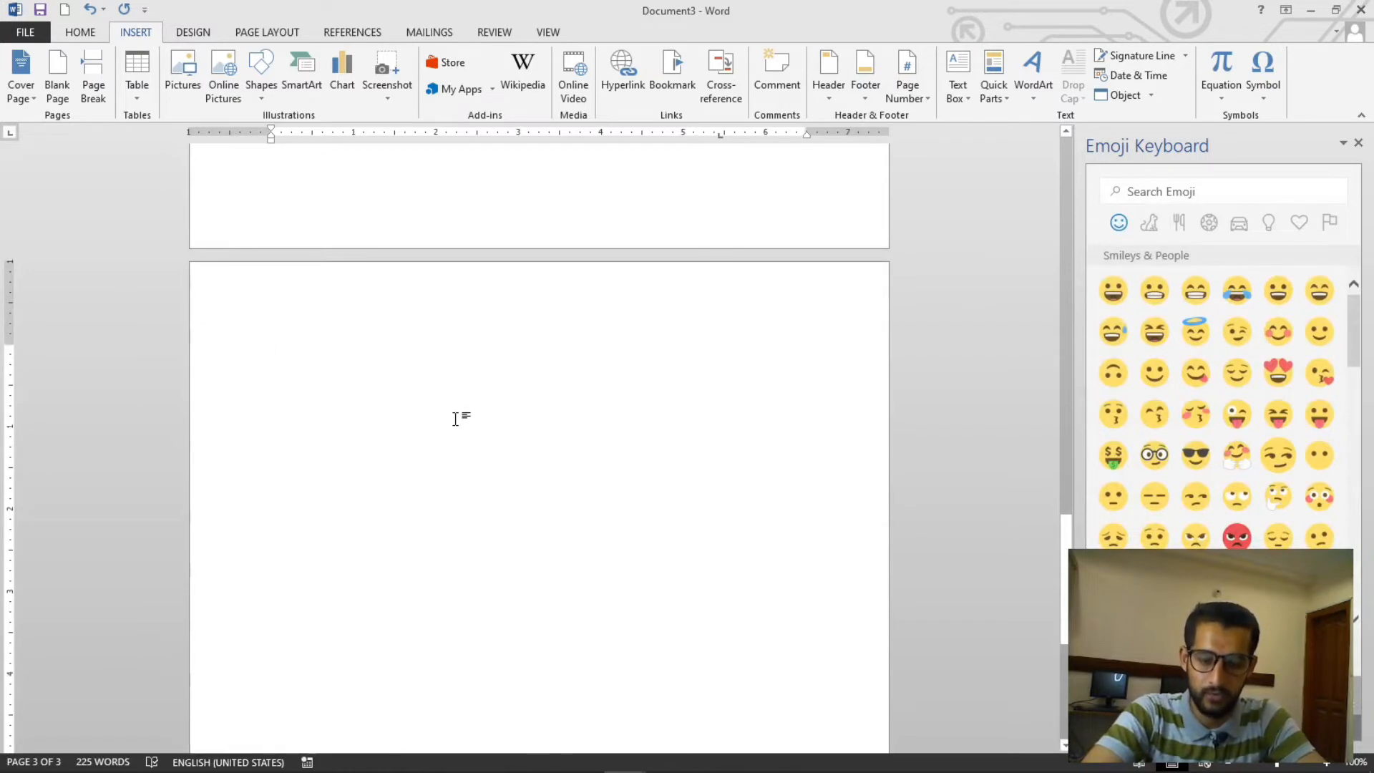
click(276, 350)
text(Hey)
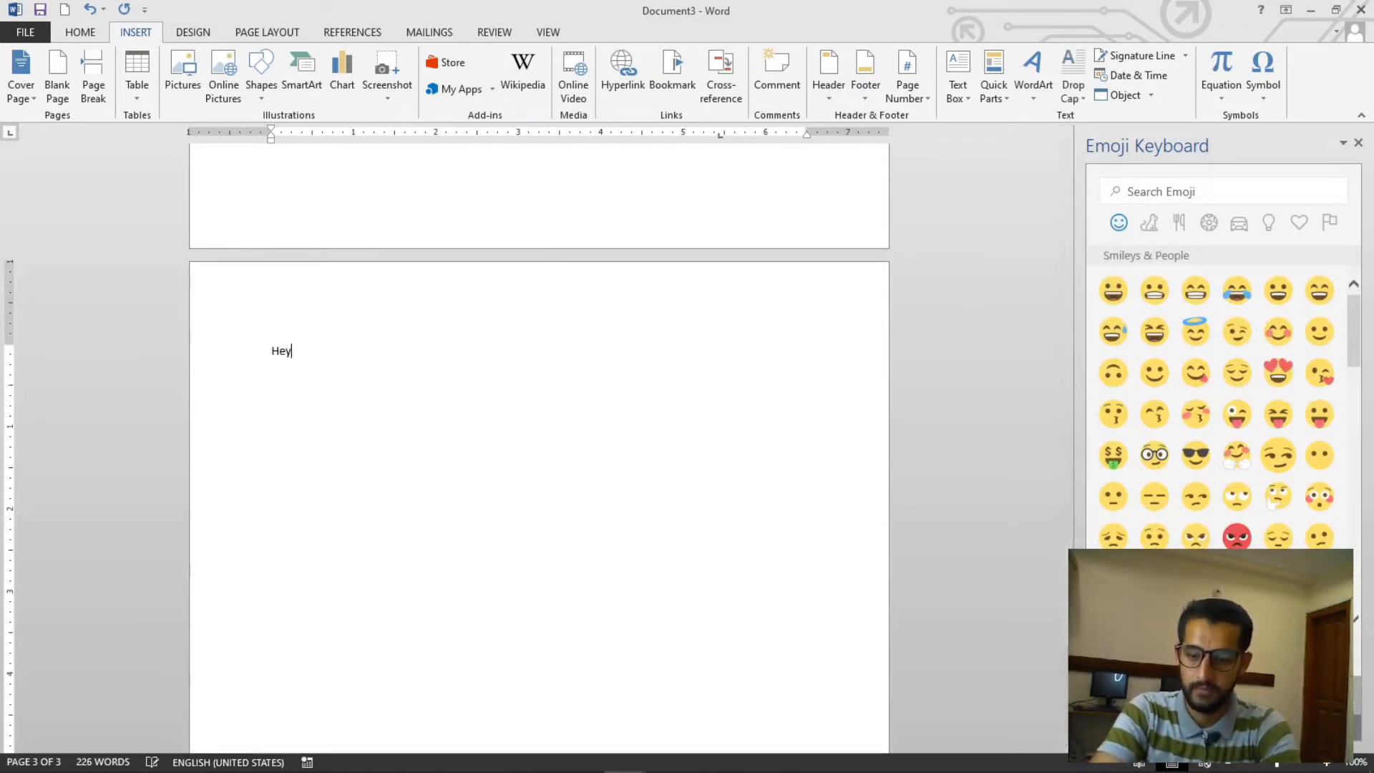
- Select the word Hey and enlarge its font size three steps
key(ctrl+shift+Left)
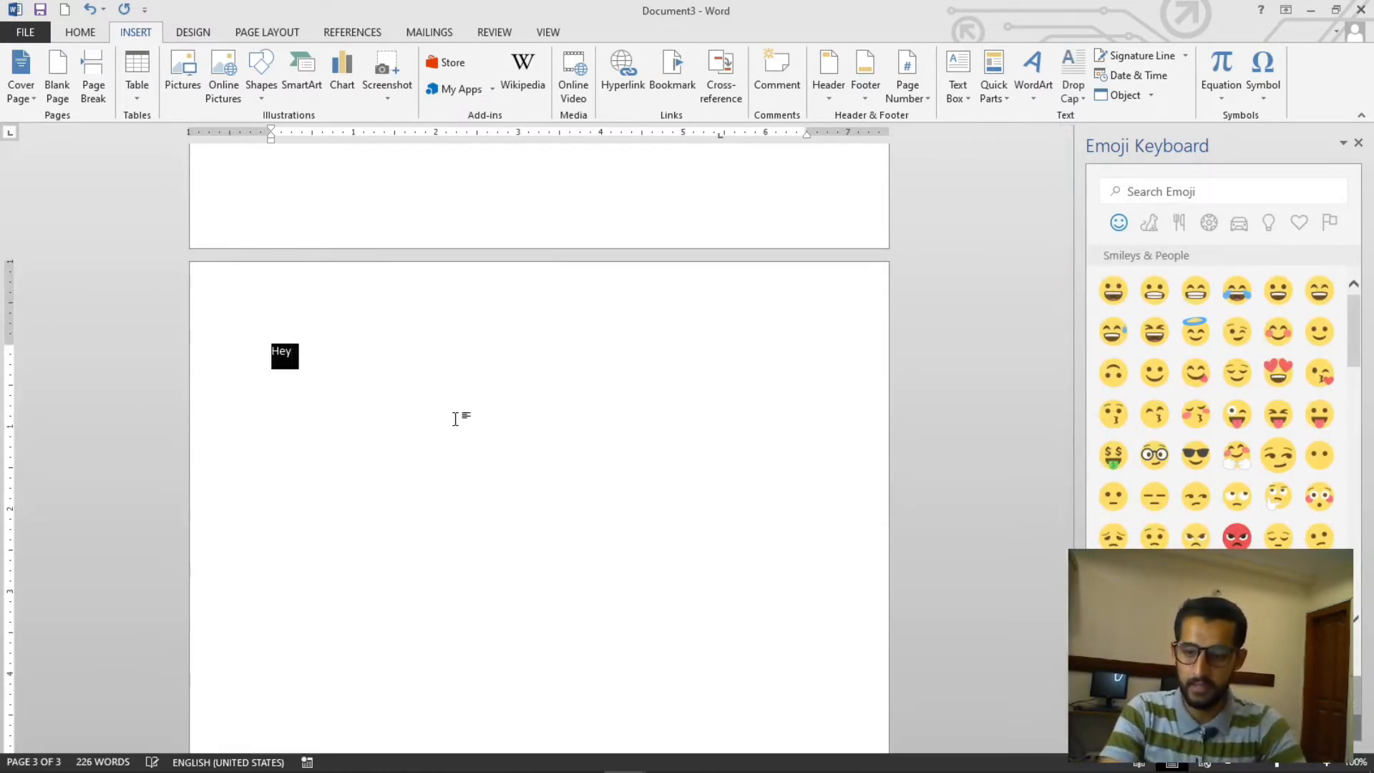
key(ctrl+shift+period)
key(ctrl+shift+period)
key(ctrl+shift+period)
key(ctrl+shift+period)
key(ctrl+shift+period)
key(ctrl+shift+period)
key(ctrl+shift+period)
key(ctrl+shift+period)
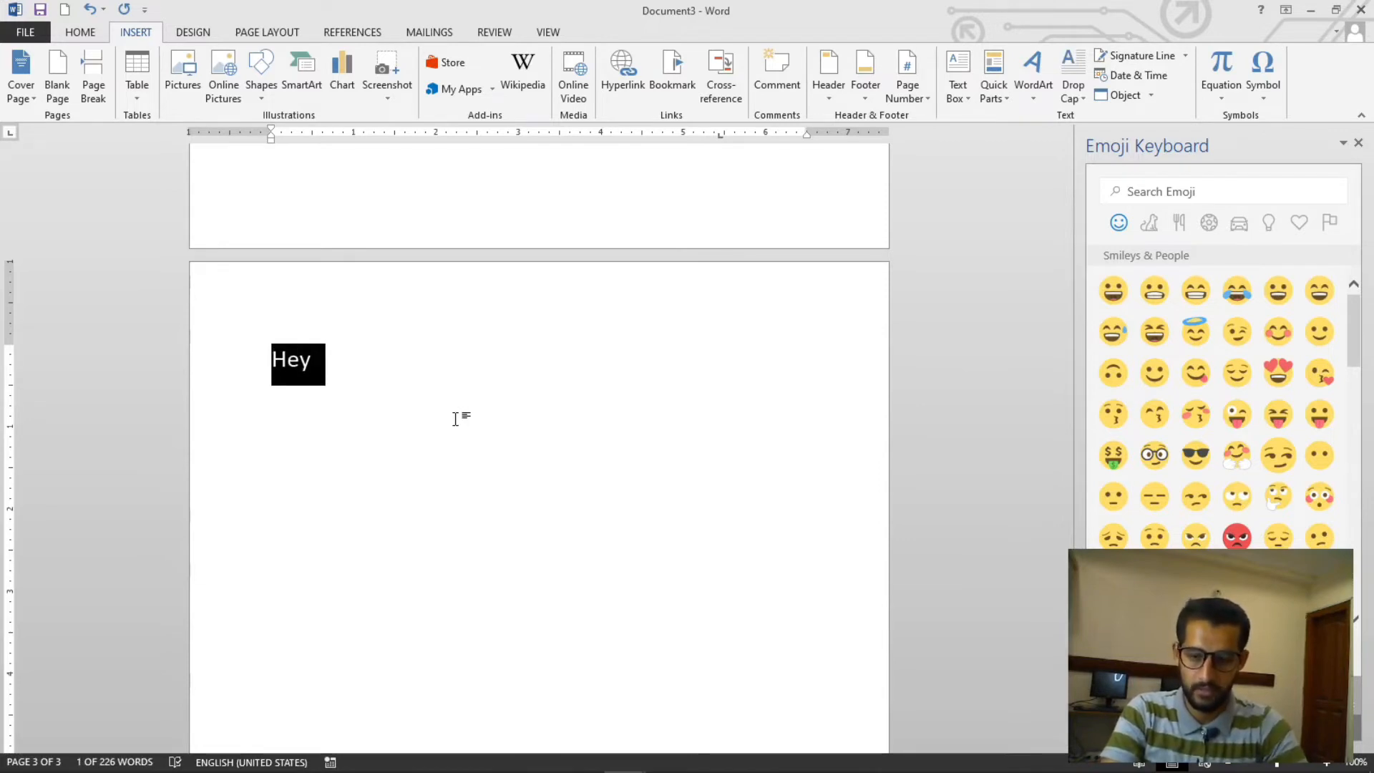
key(Right)
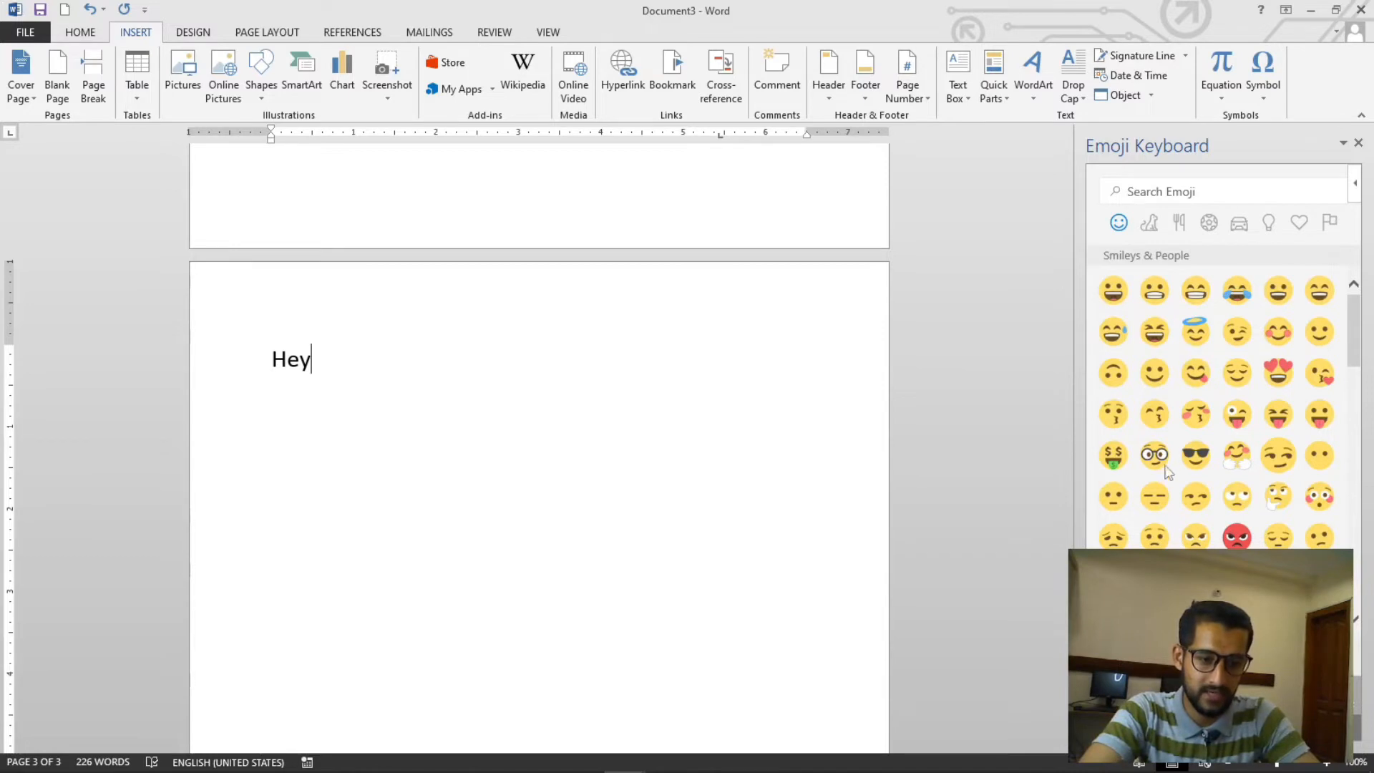
- Insert the White Smiling Face emoji, change its text wrapping, and enlarge it from its corner
click(1159, 375)
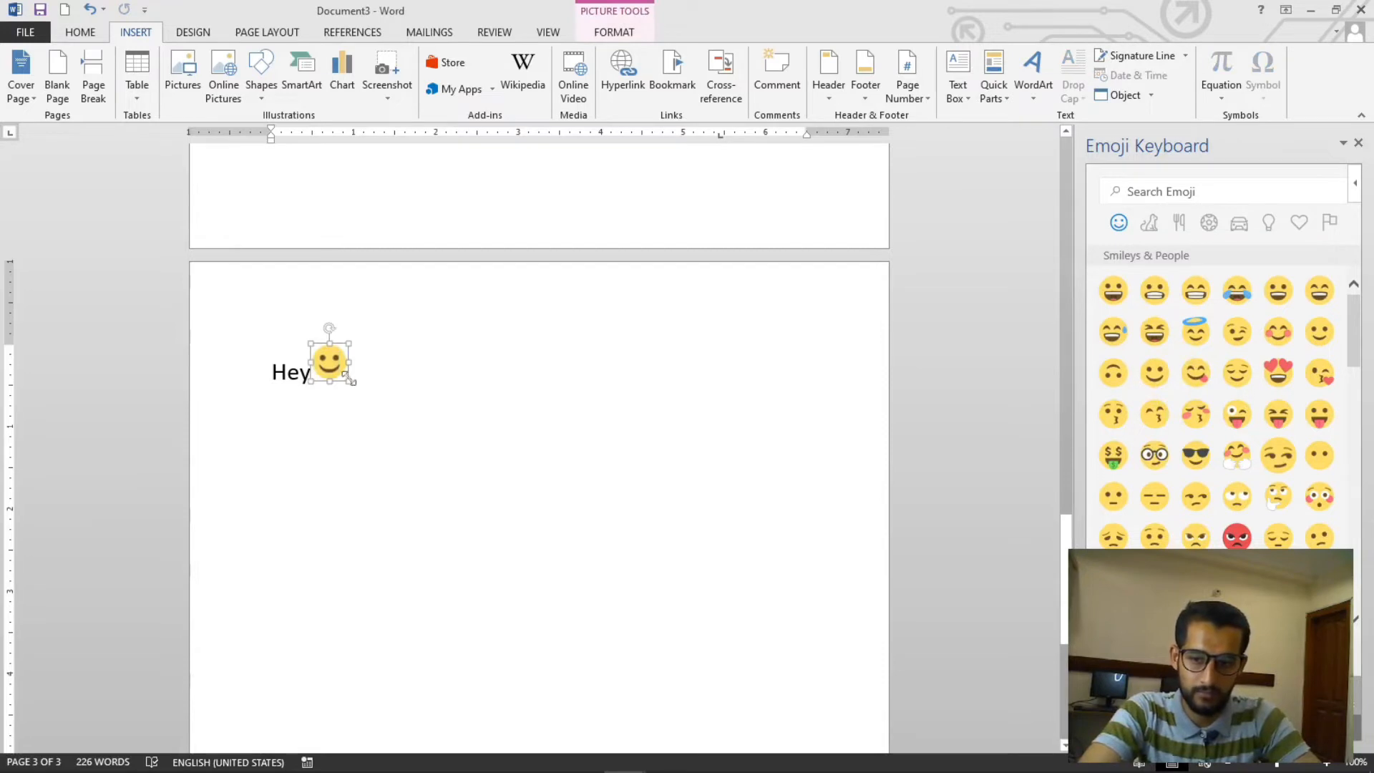
click(610, 33)
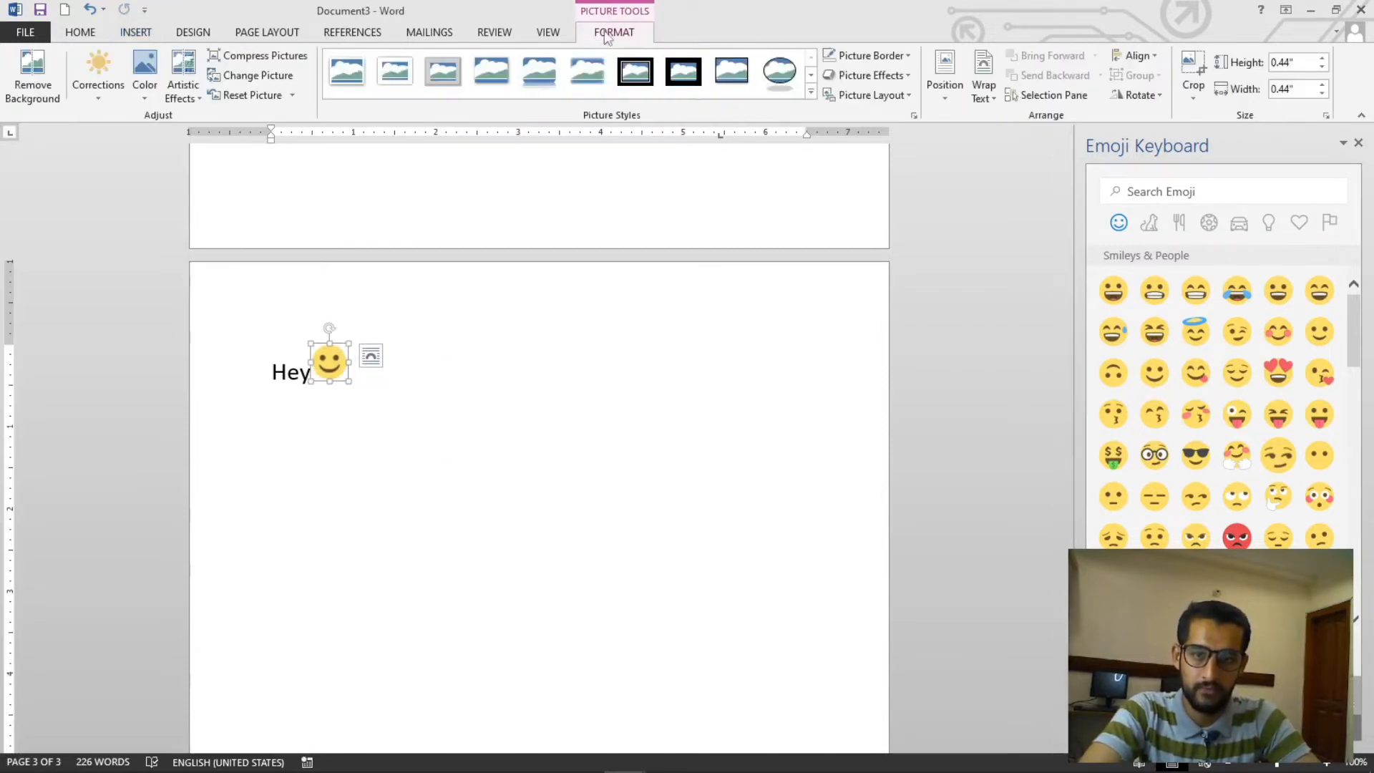
click(983, 86)
click(1016, 160)
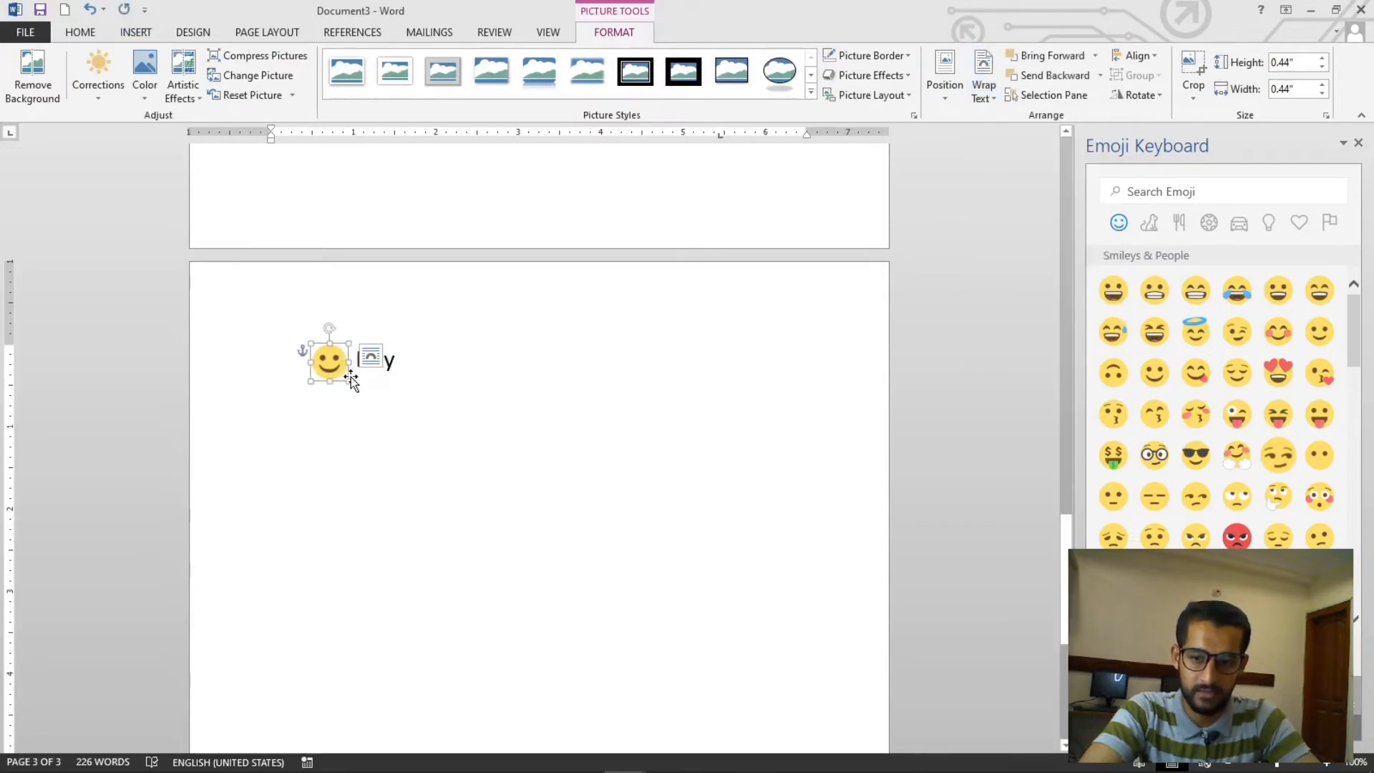
drag(350, 377, 625, 662)
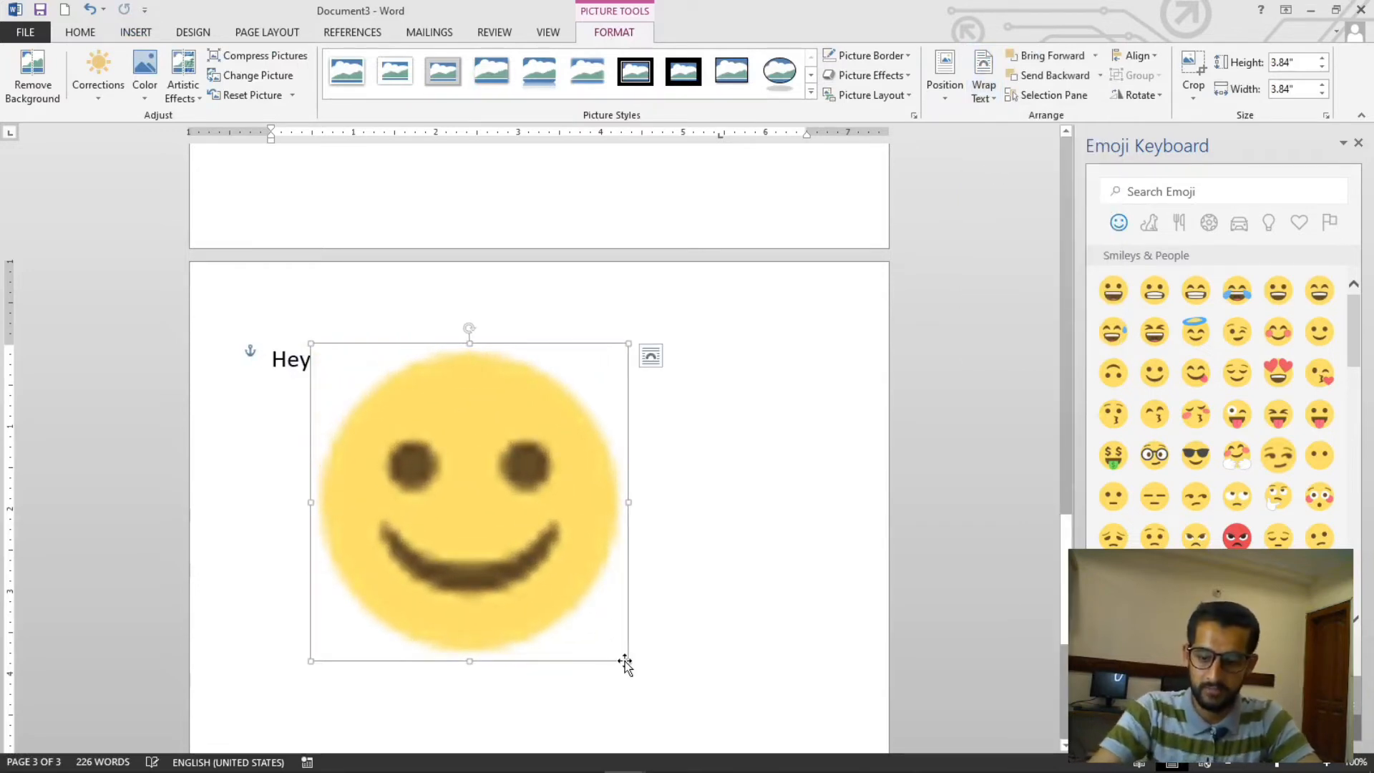
- Undo the emoji's resizing, wrapping and insertion
key(ctrl+z)
key(ctrl+z)
click(413, 432)
key(ctrl+z)
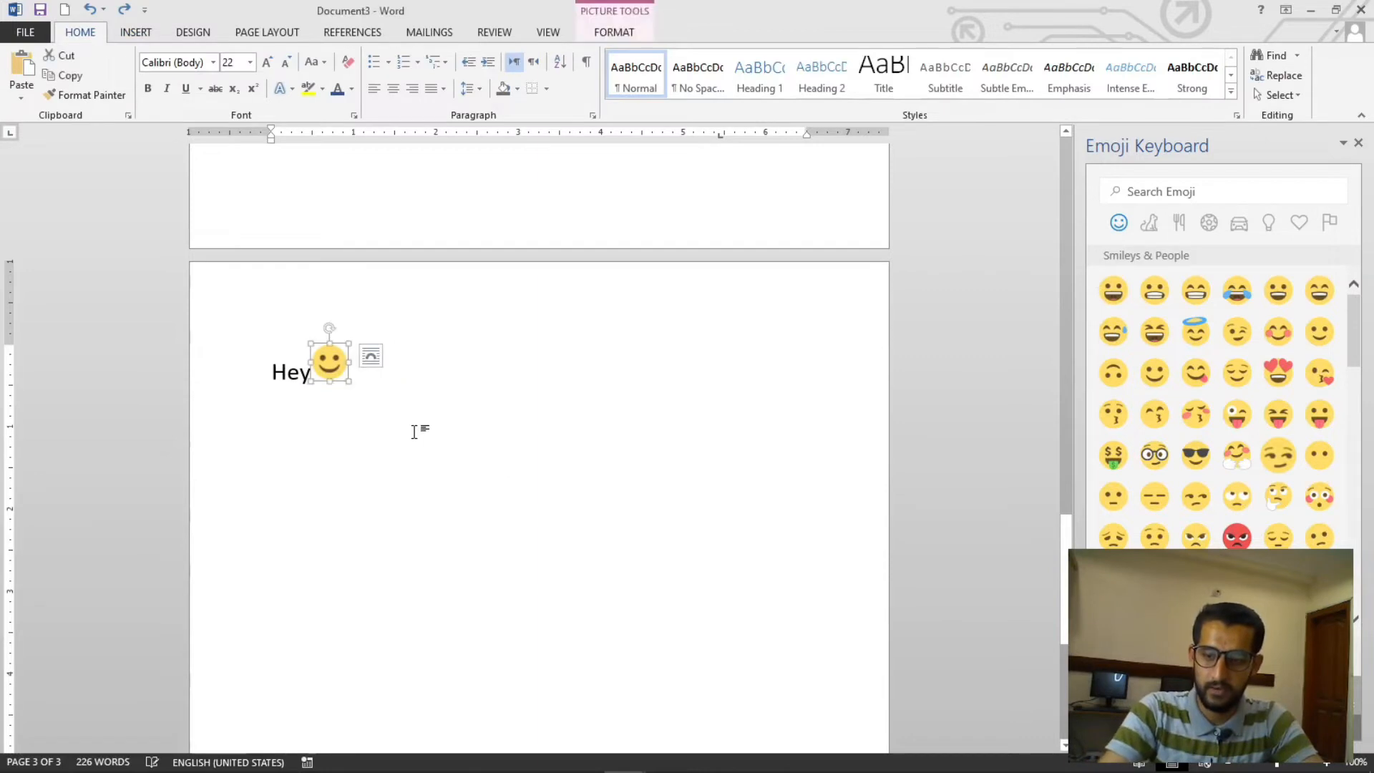
key(ctrl+z)
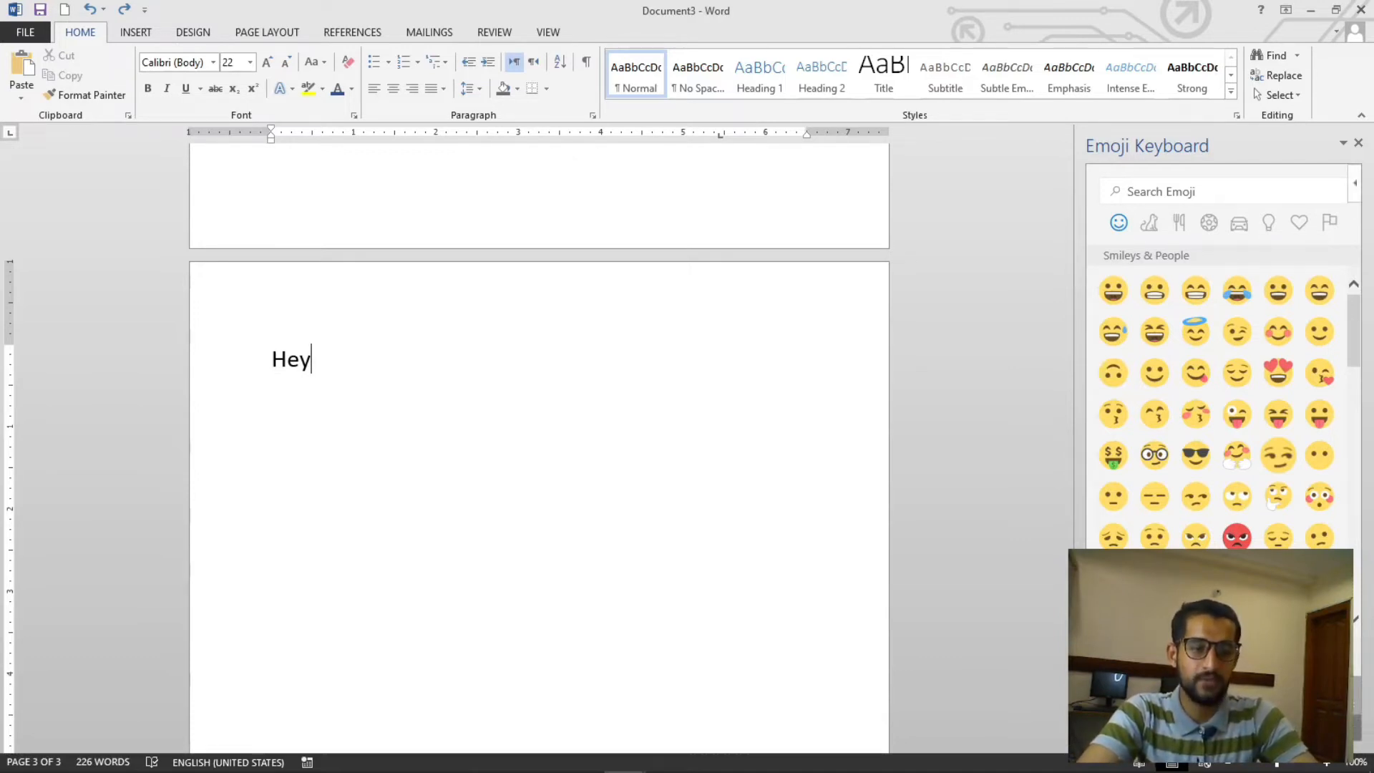
- Insert the White Smiling Face emoji after Hey and change its text wrapping
click(1155, 372)
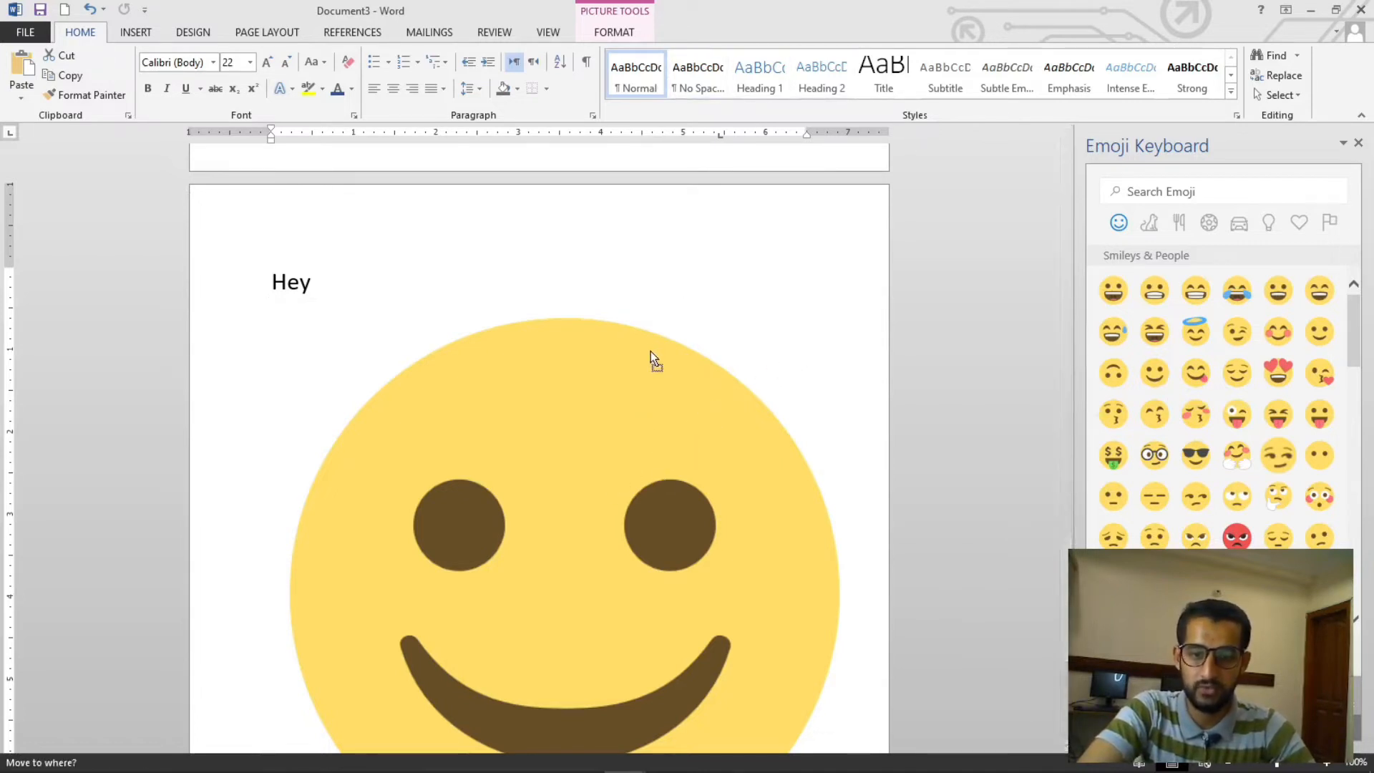
click(614, 32)
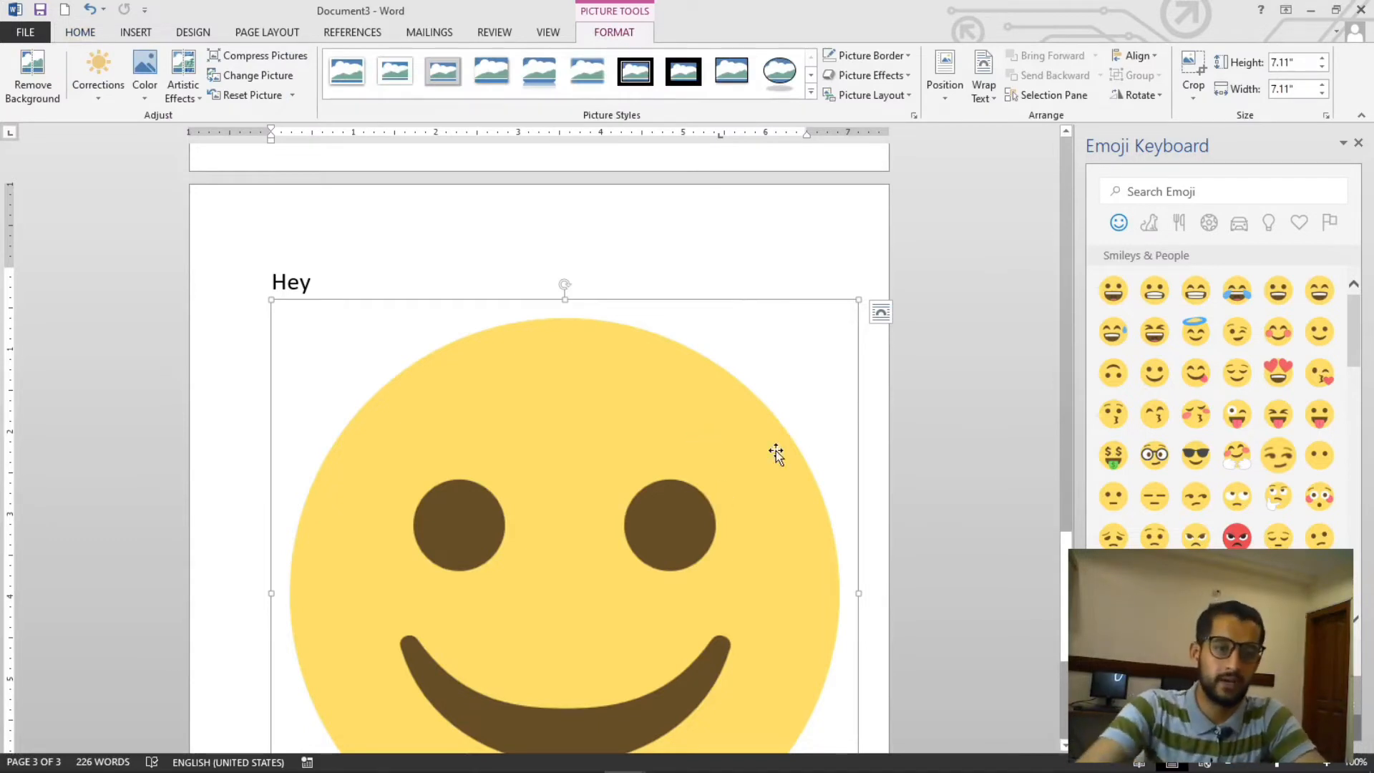
click(985, 96)
click(1007, 159)
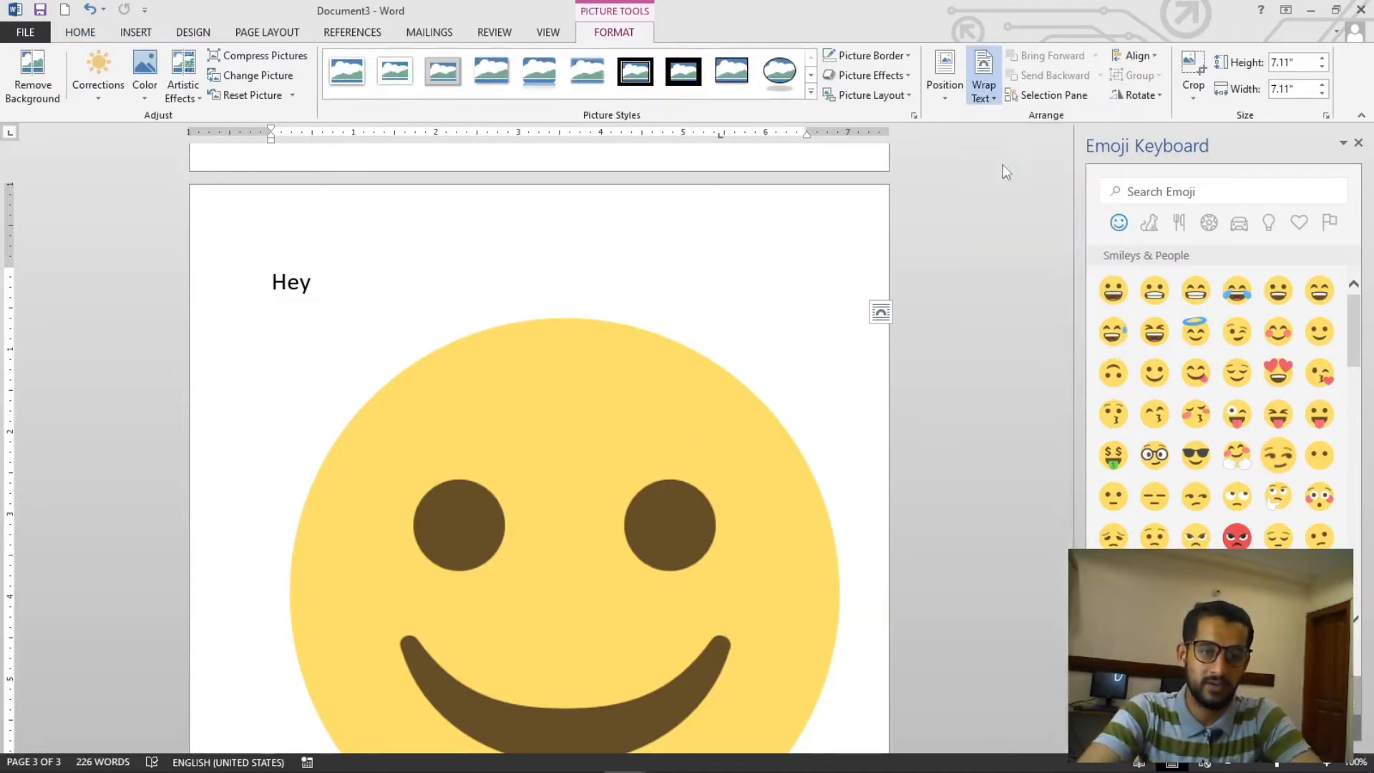
- Shrink the smiley to about 0.39 inches and place it right beside Hey
drag(858, 296, 555, 604)
scroll(501, 630, down, 5)
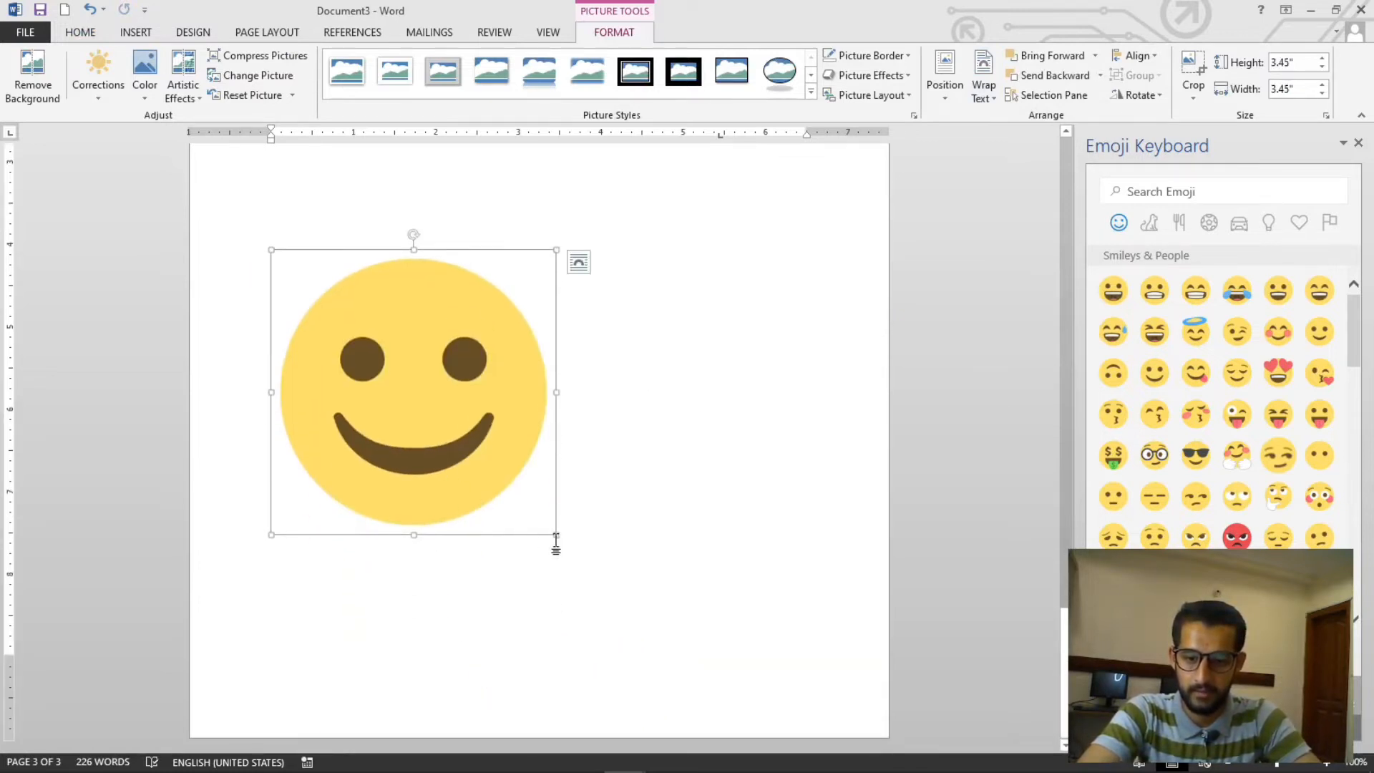
drag(555, 535, 364, 333)
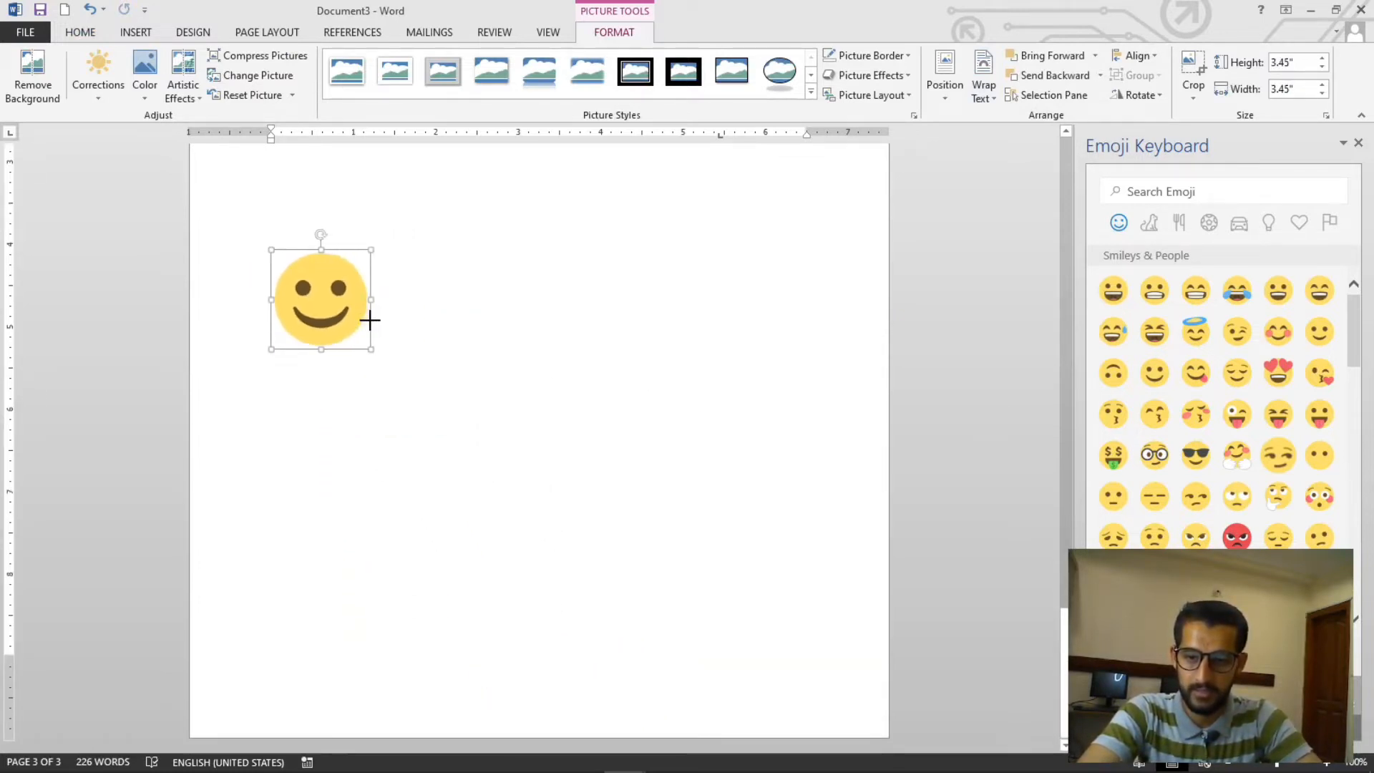
scroll(364, 356, up, 5)
drag(351, 700, 340, 306)
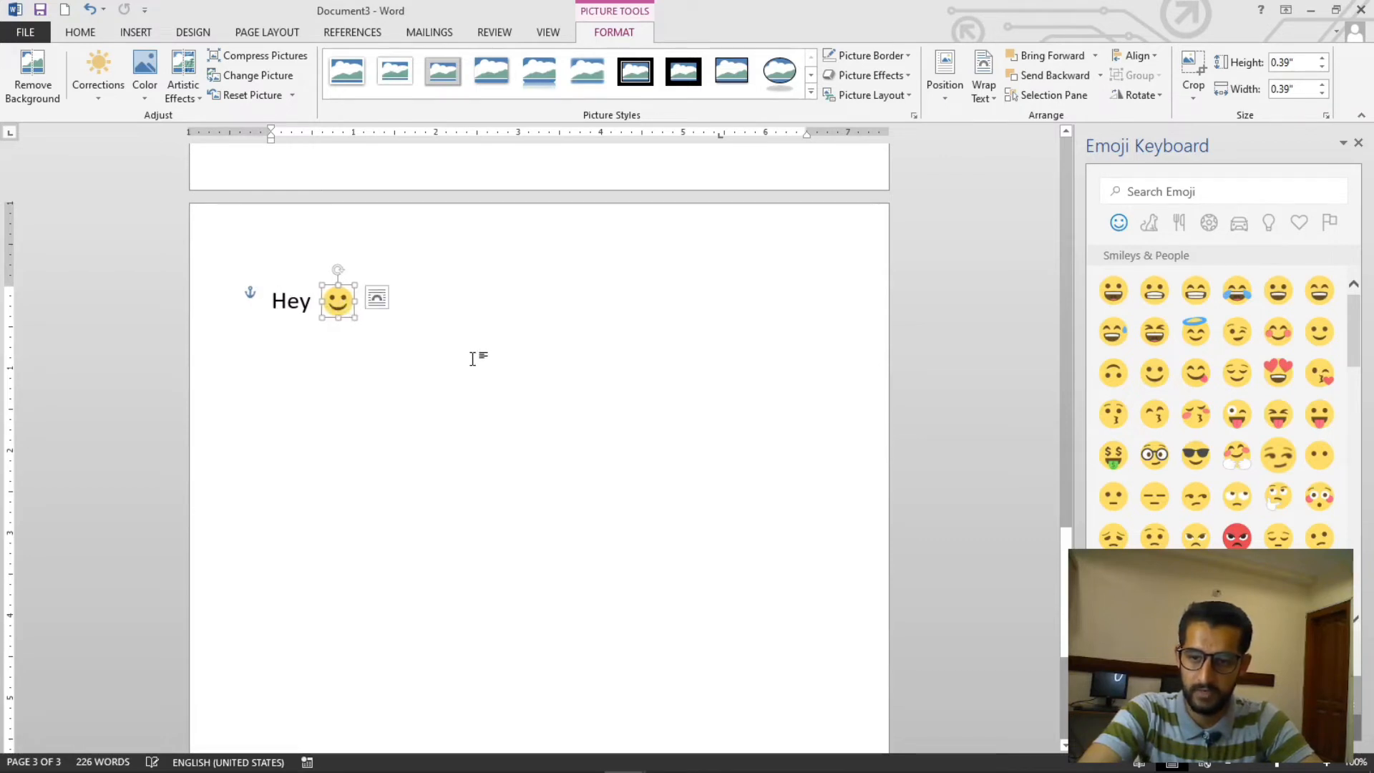
click(446, 315)
click(339, 302)
click(417, 344)
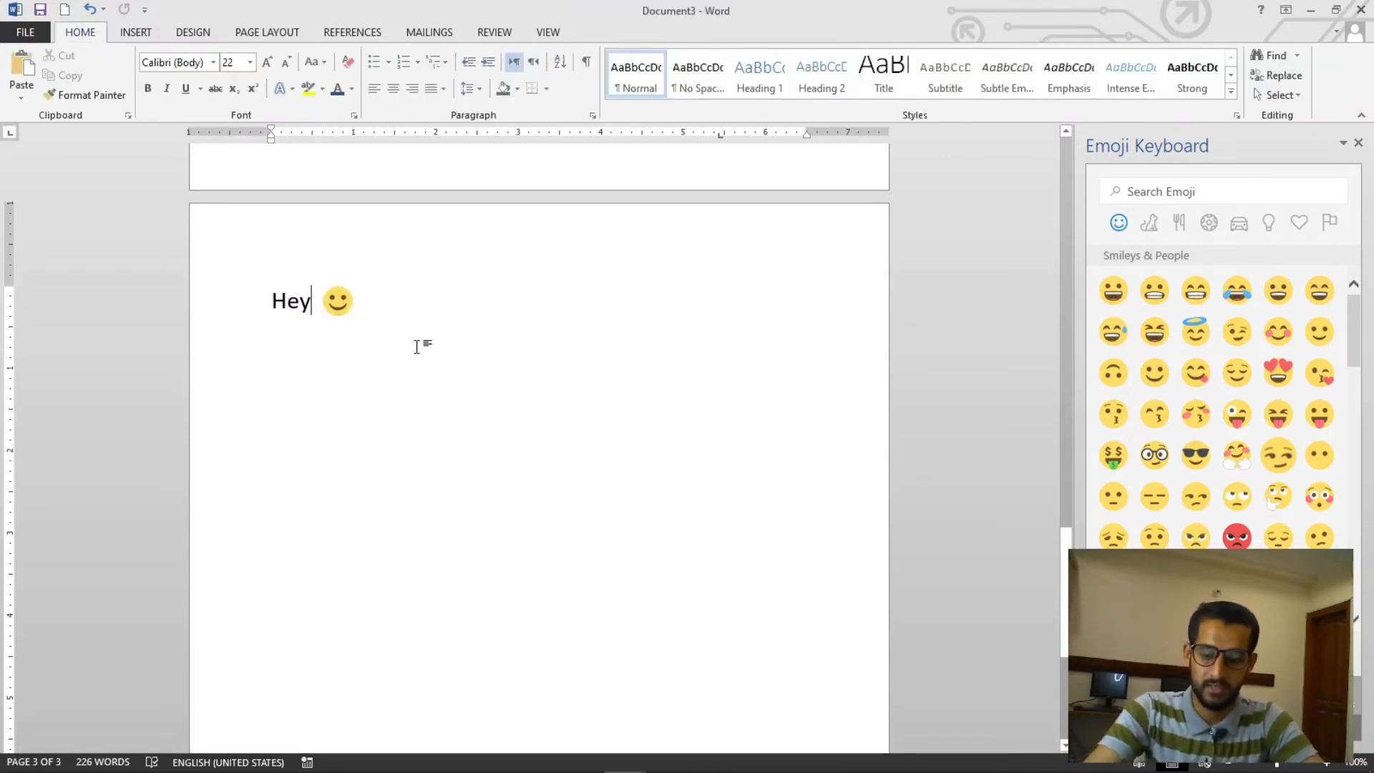
- Add two new lines below and insert the hamburger emoji from the Food & Drink category
key(Return)
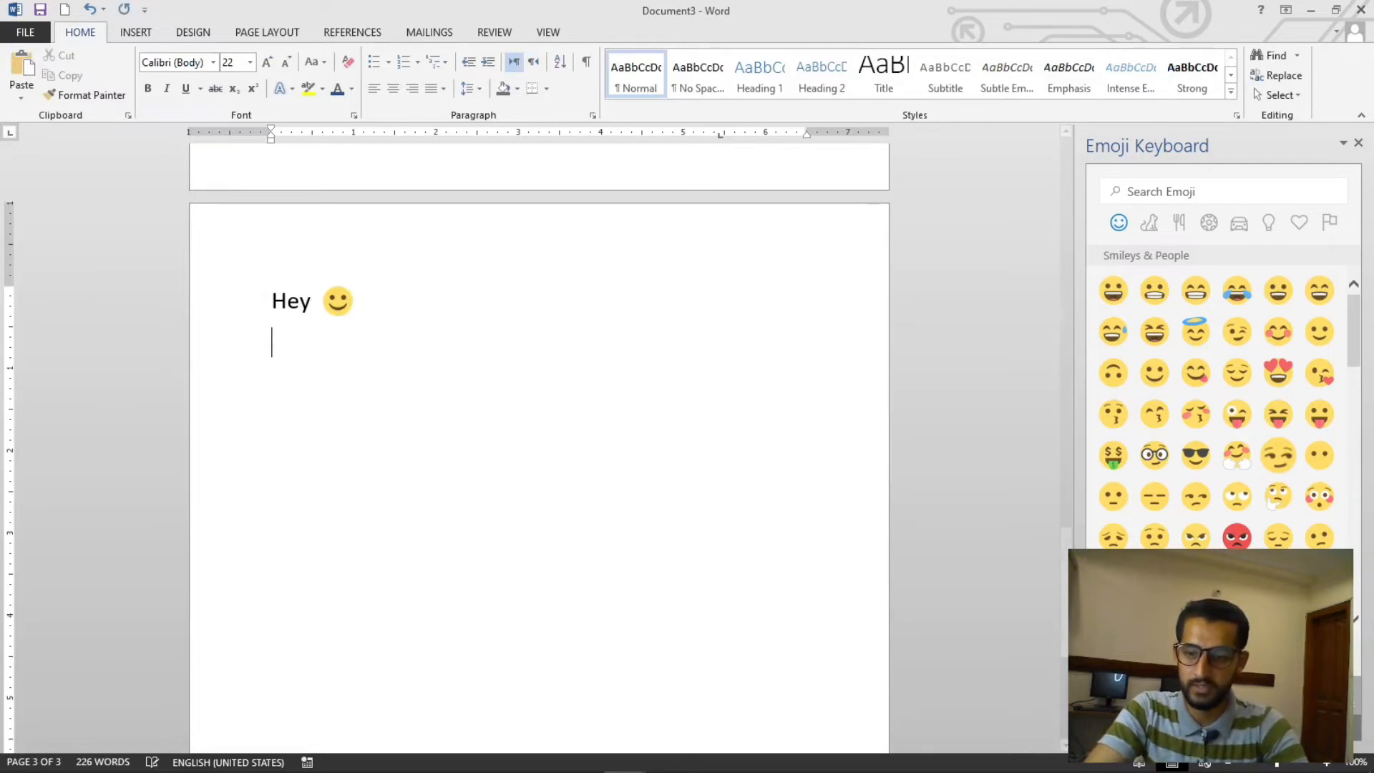
key(Return)
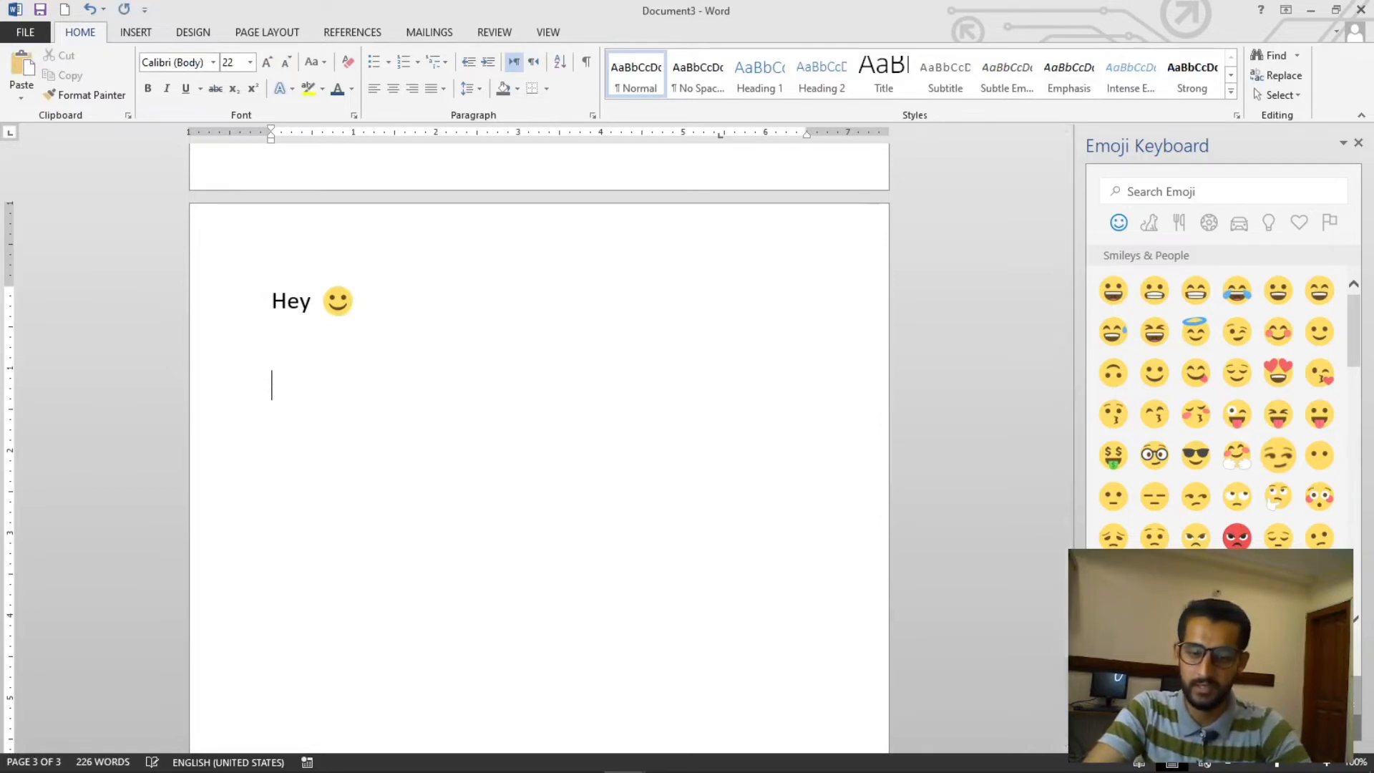
click(1179, 236)
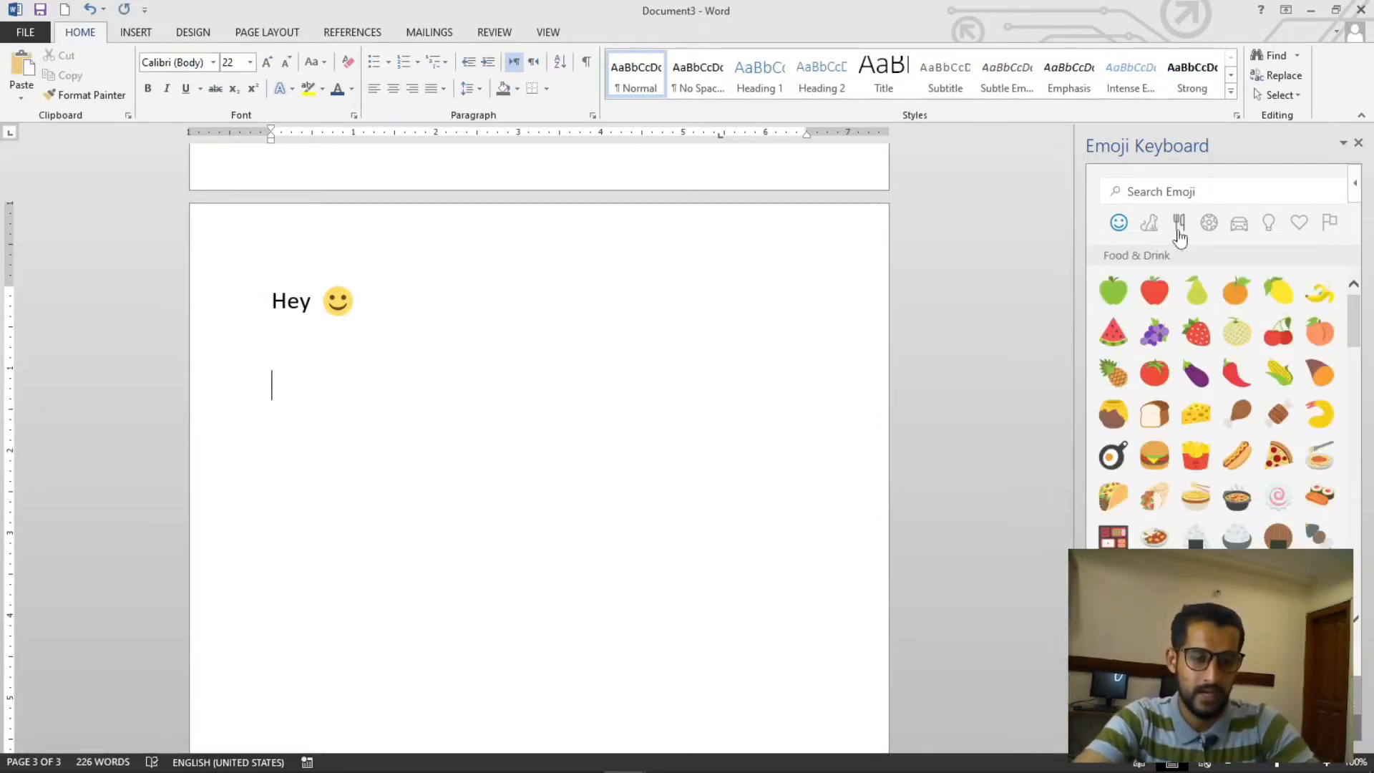
scroll(1242, 510, down, 5)
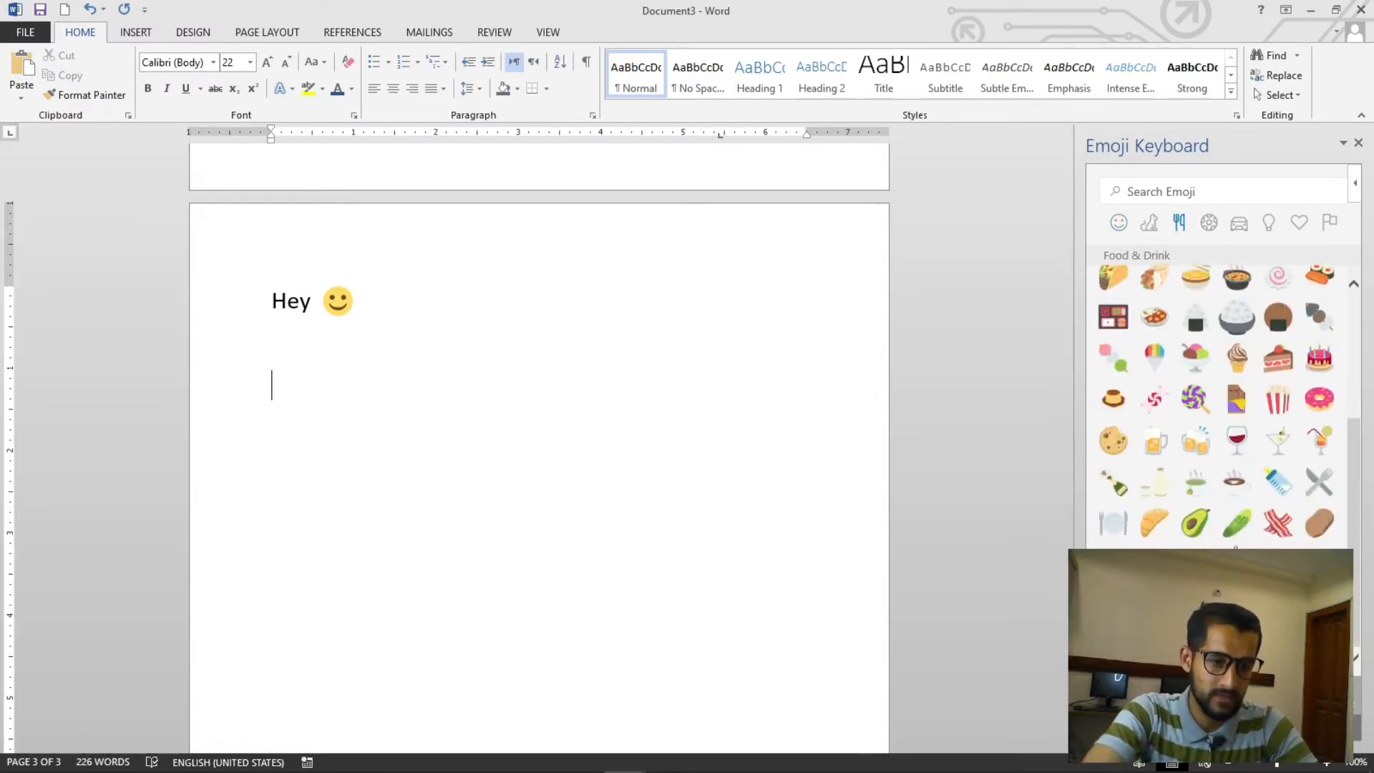
scroll(1174, 470, up, 5)
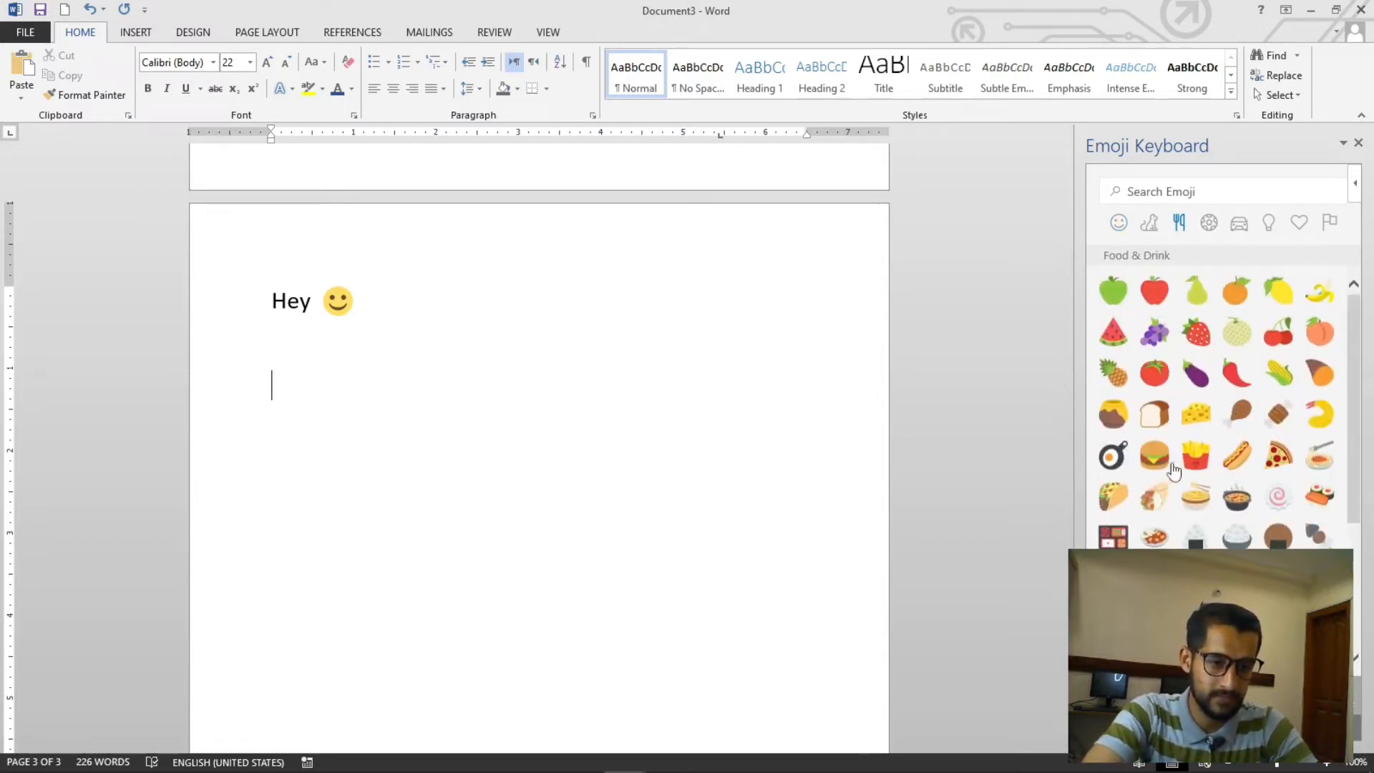
click(1156, 458)
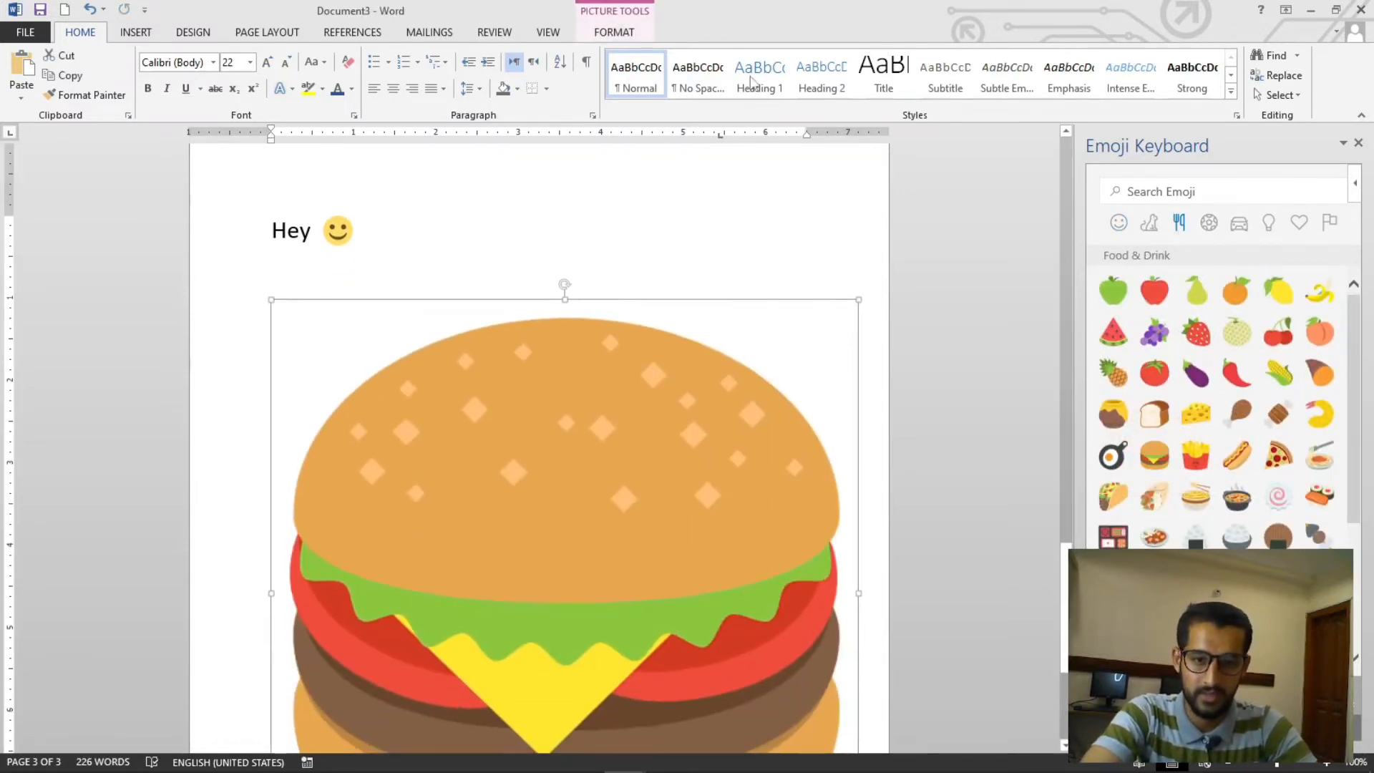
- Browse the Travel & Places and Symbols emoji categories
click(1245, 234)
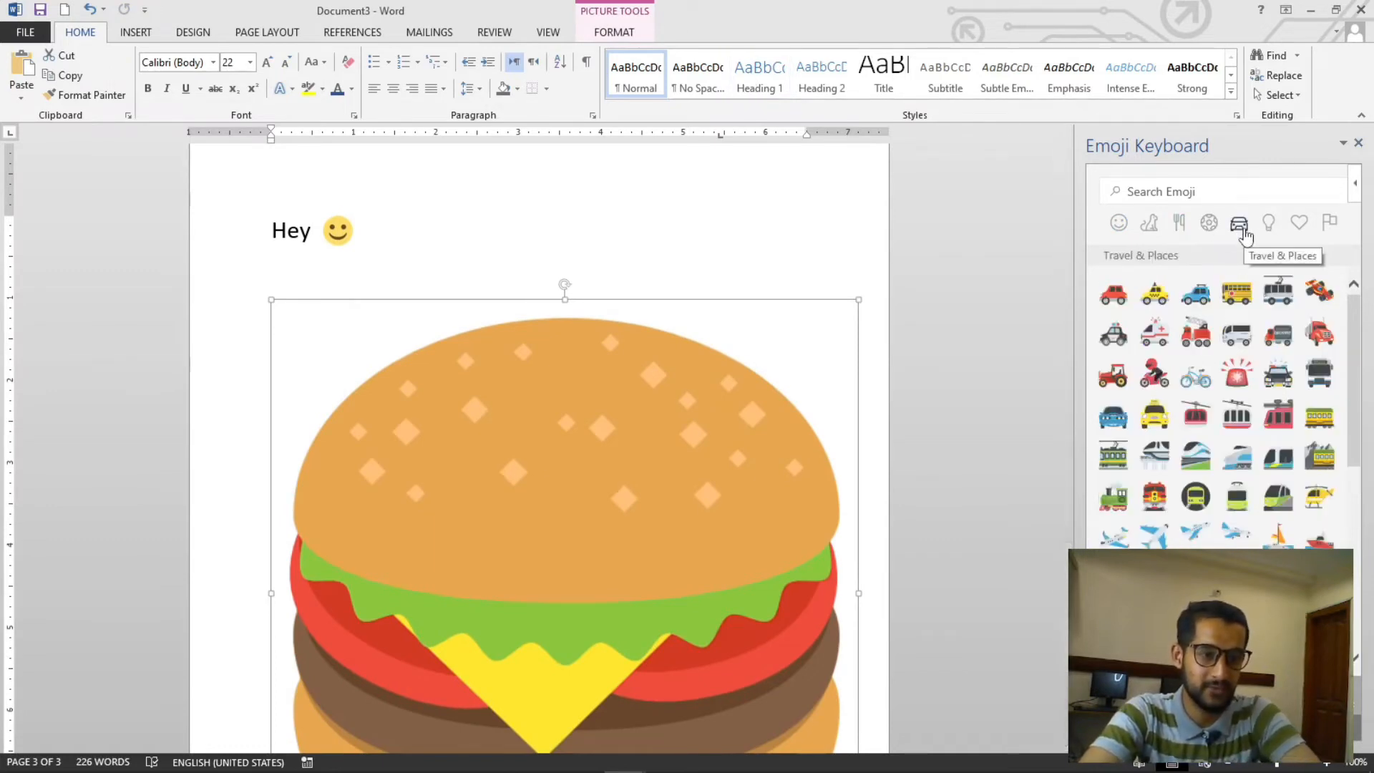
click(1297, 226)
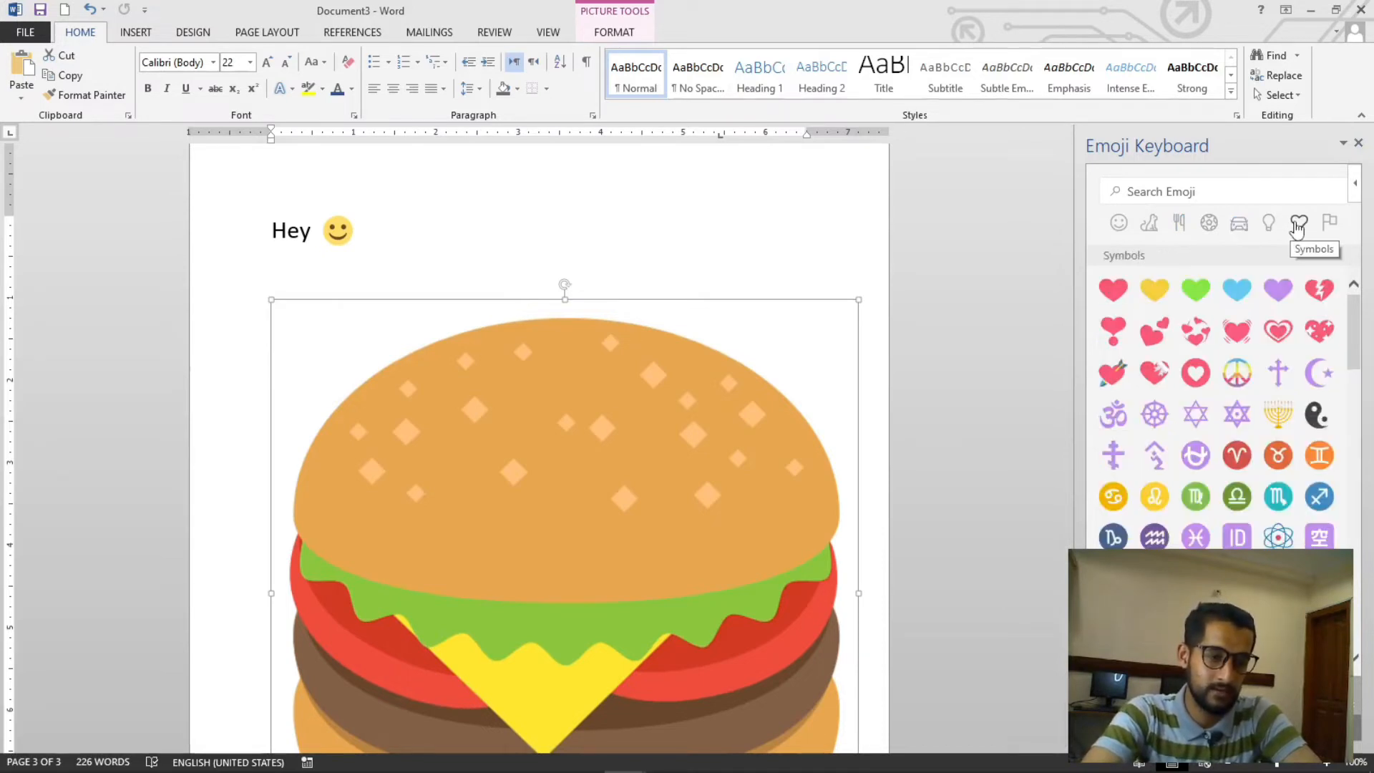
scroll(1273, 426, down, 3)
scroll(1273, 426, up, 3)
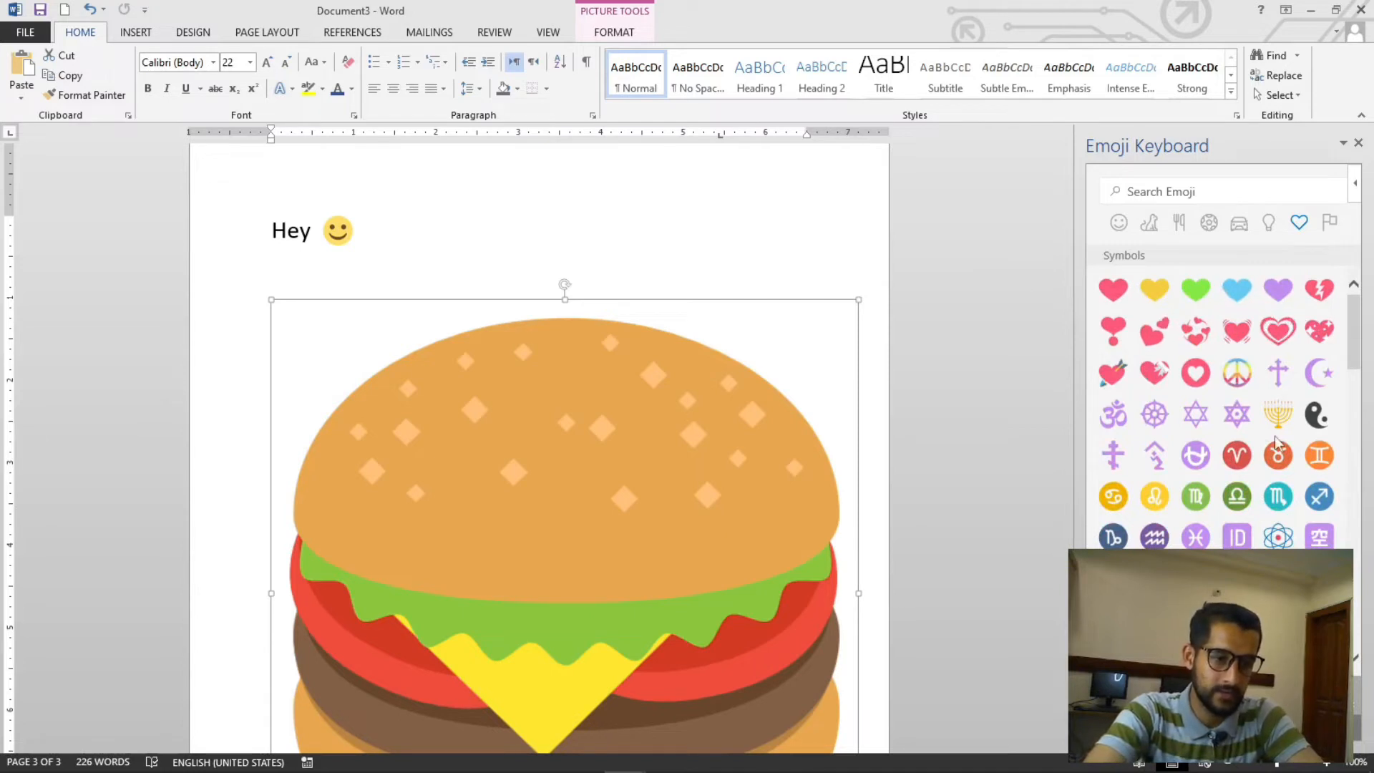
scroll(1274, 442, down, 5)
scroll(1268, 444, up, 5)
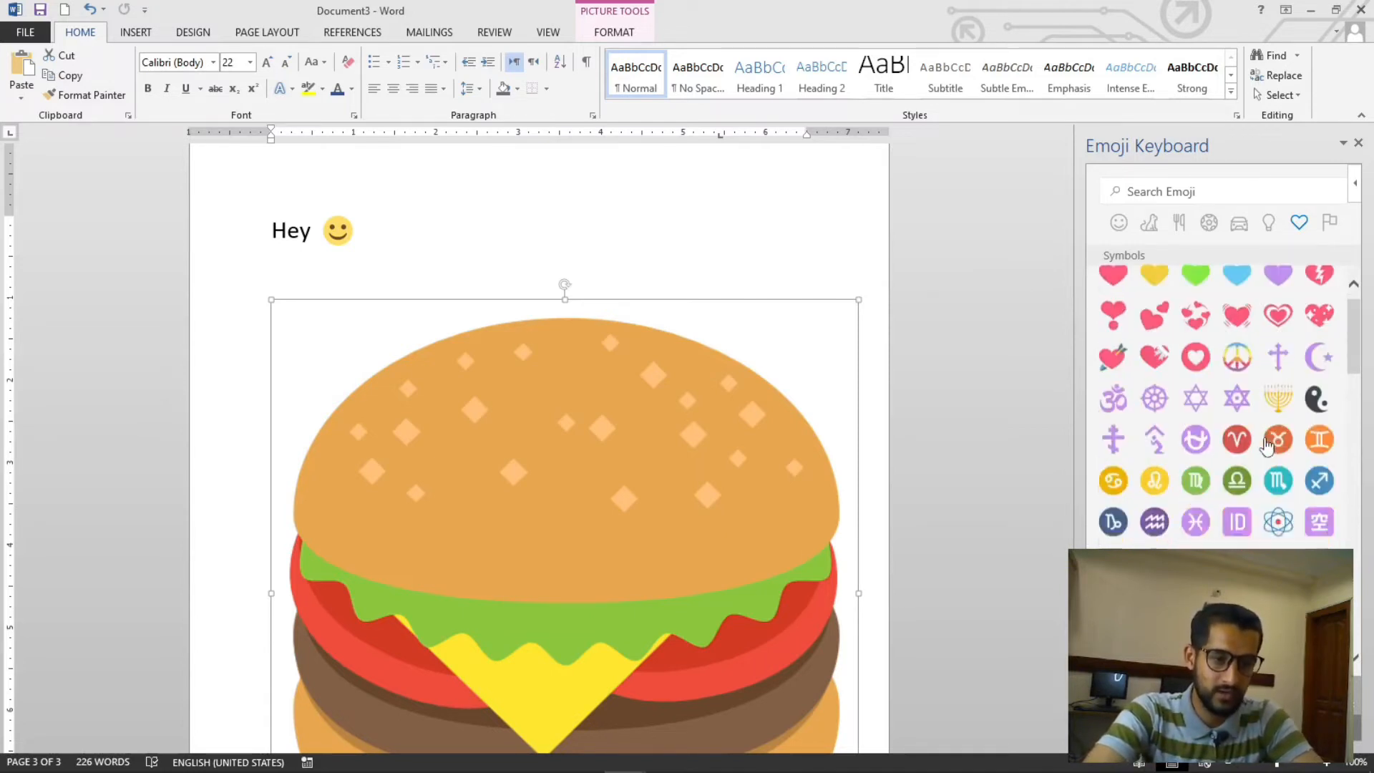
scroll(1231, 488, down, 2)
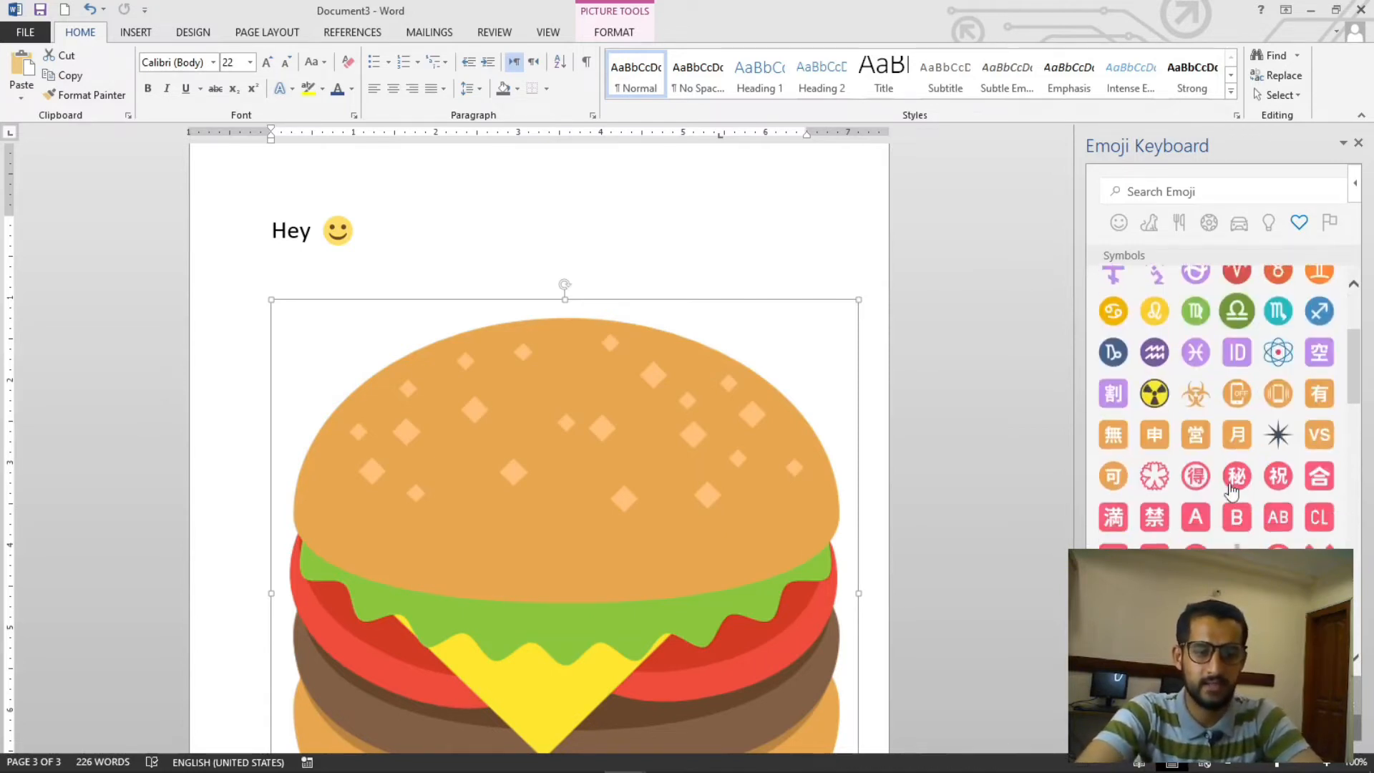
scroll(1231, 491, down, 1)
scroll(1277, 487, down, 1)
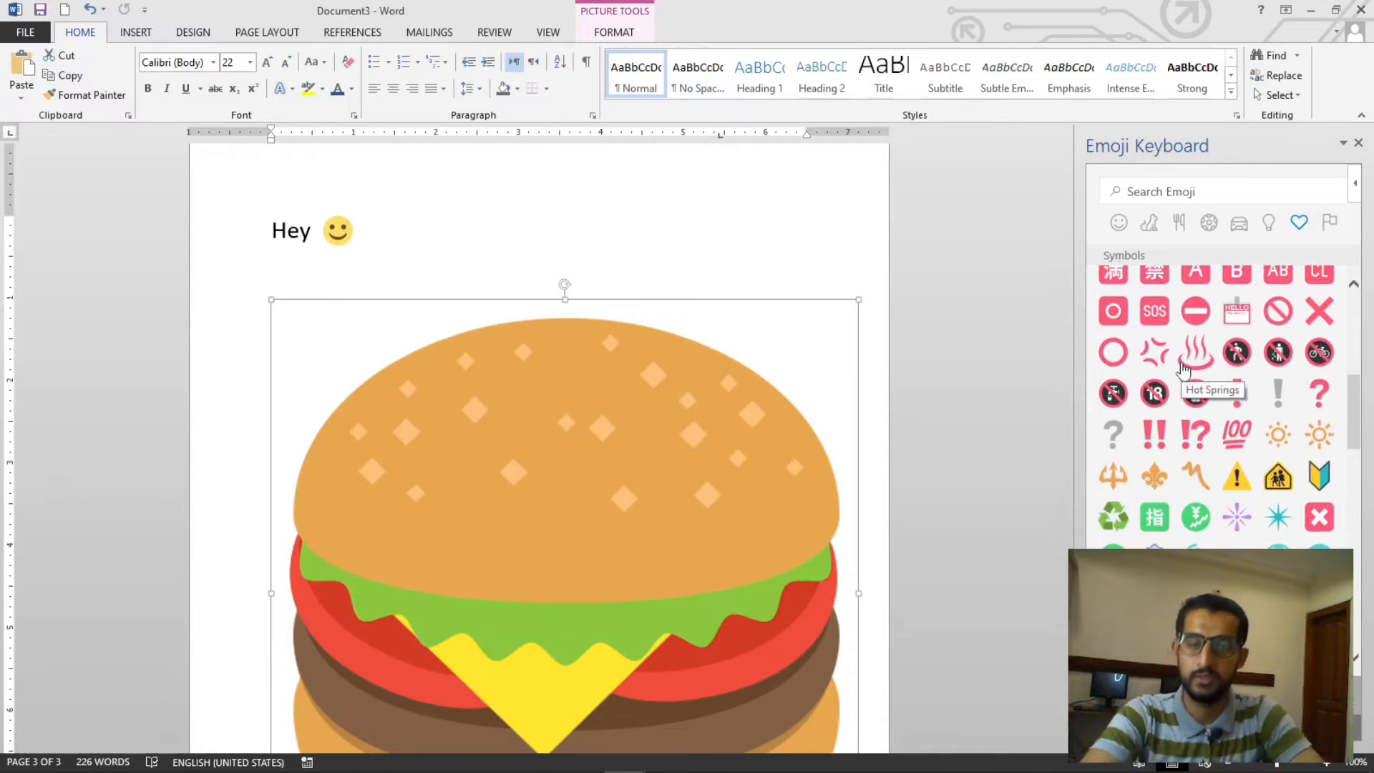
scroll(1241, 425, down, 3)
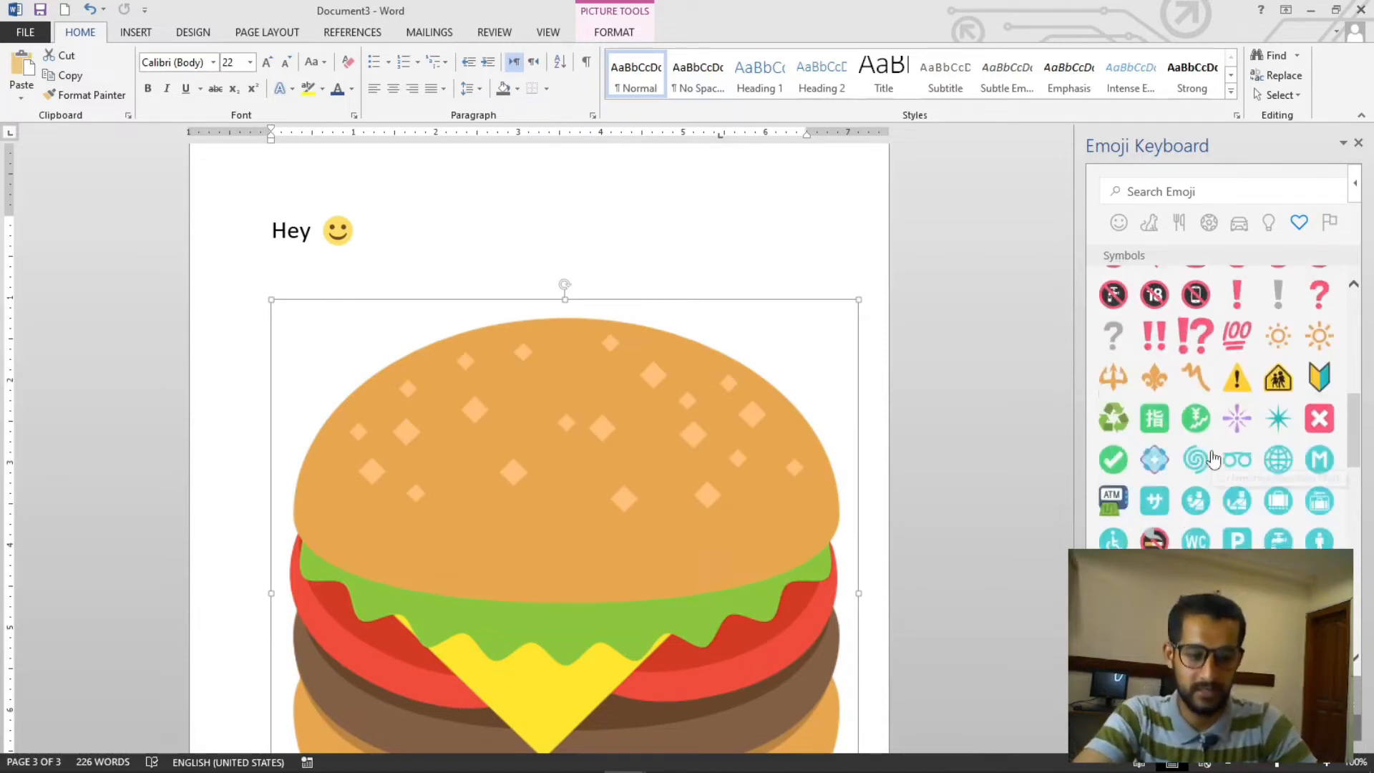
- Delete the hamburger emoji from the page
click(1236, 353)
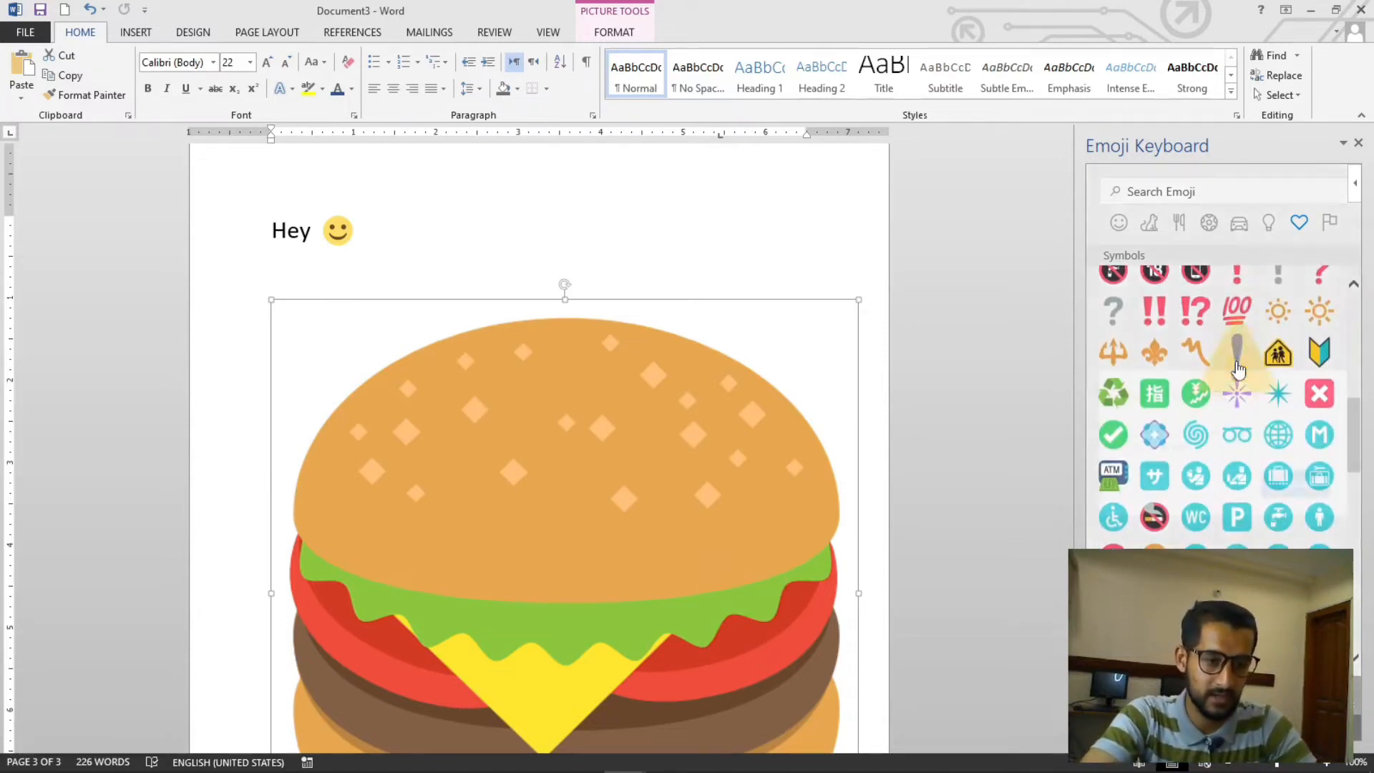
click(1301, 495)
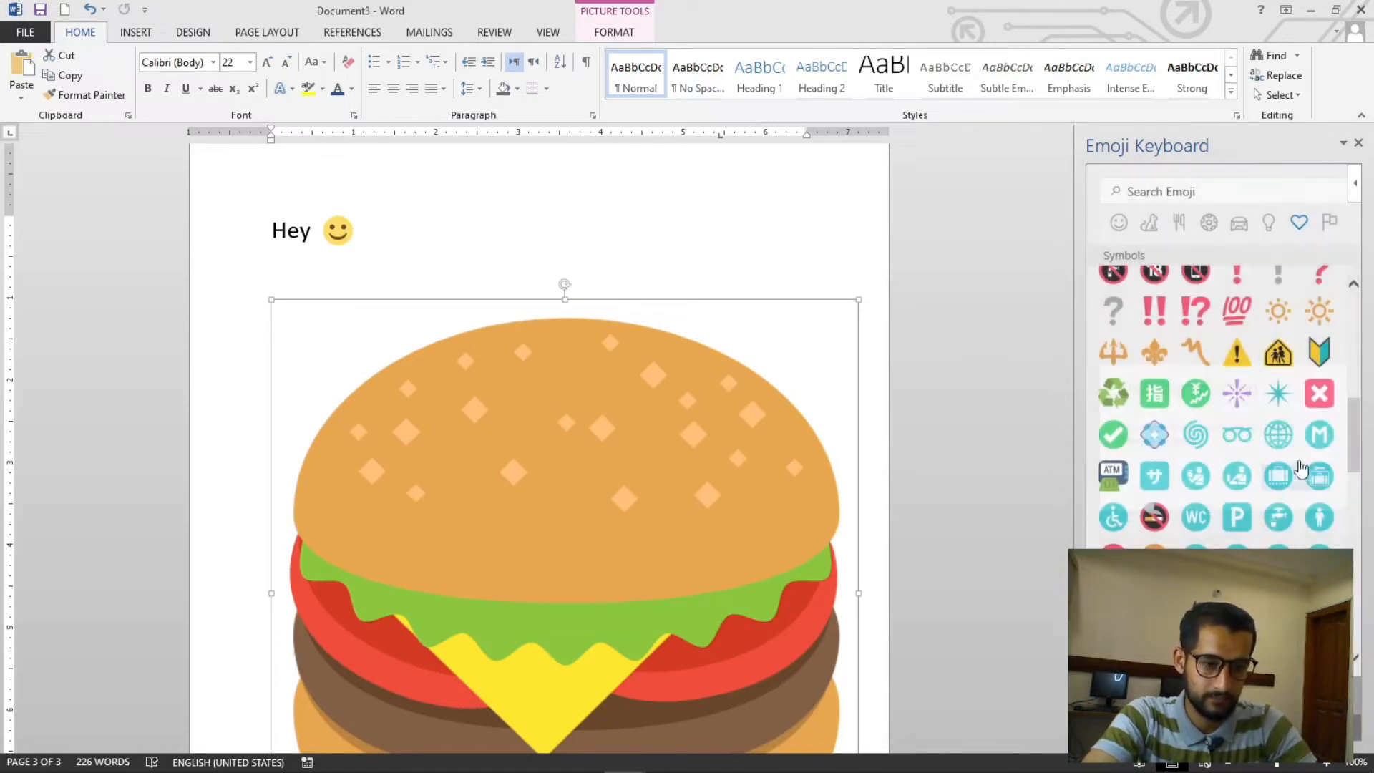
key(Delete)
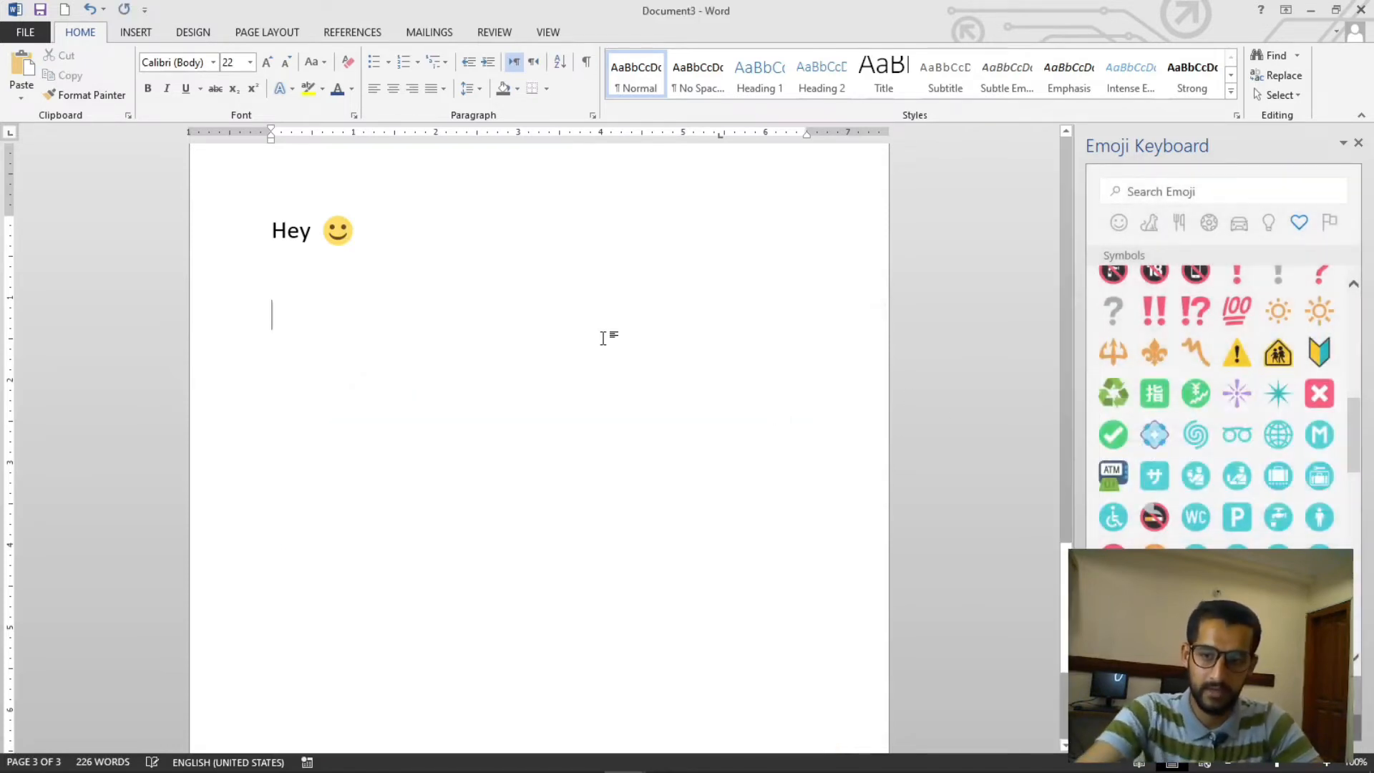
- Insert the warning sign emoji from the Symbols category and close the Emoji Keyboard pane
click(1238, 354)
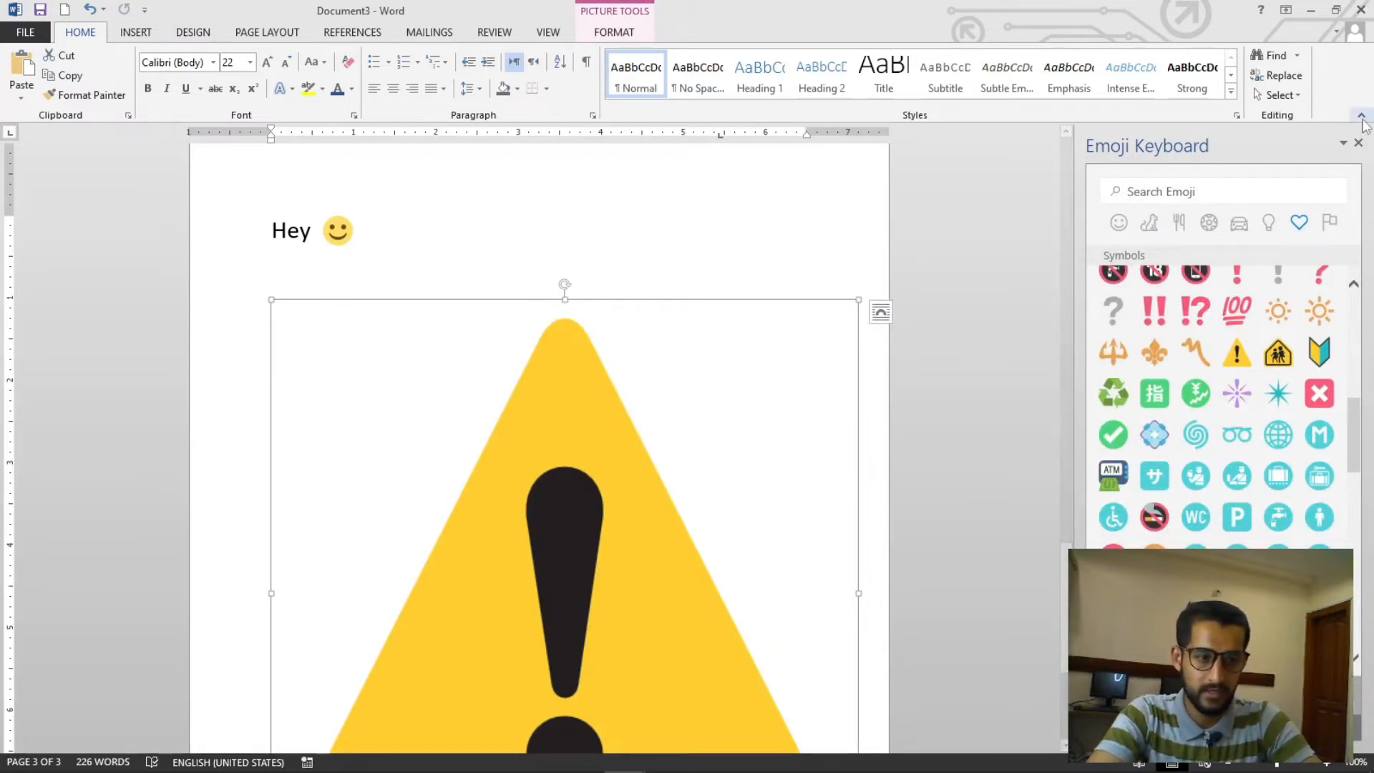
click(1358, 144)
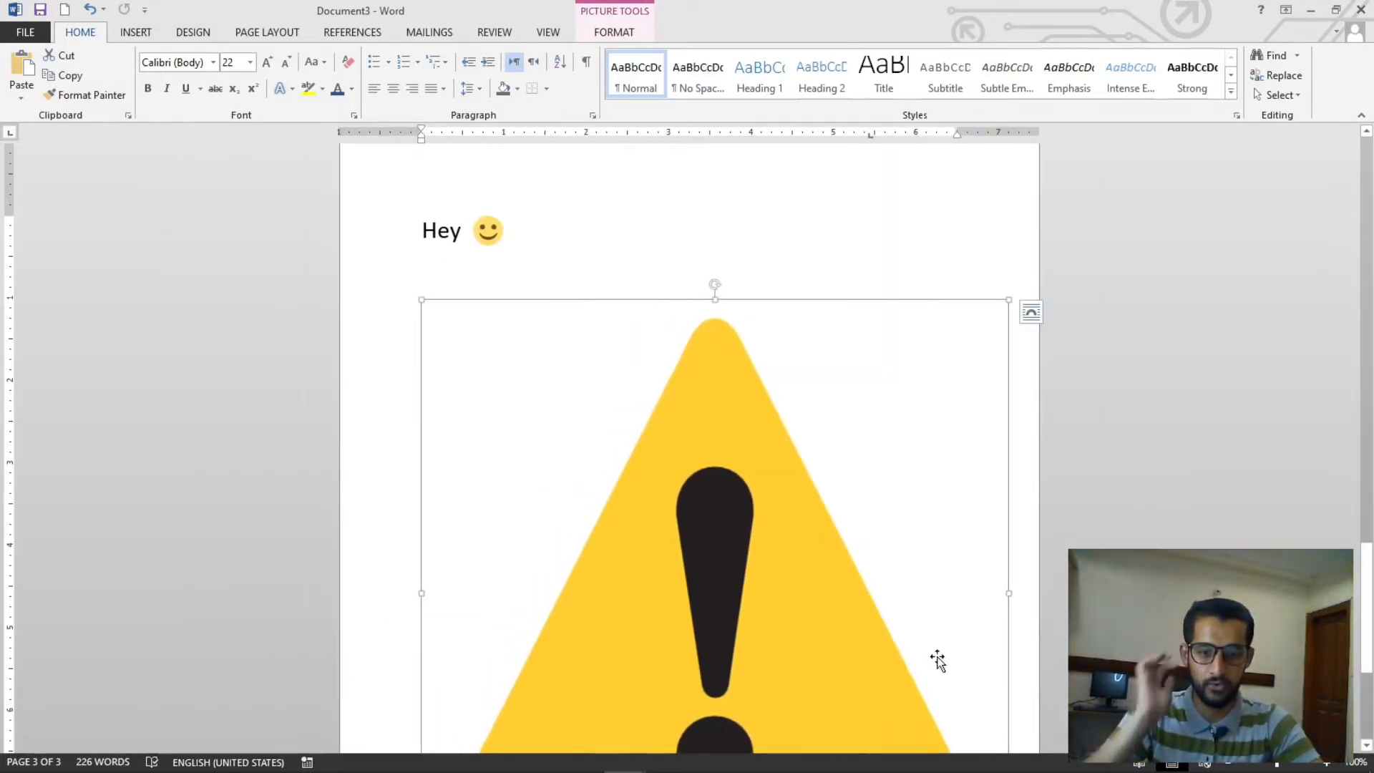
- Change the warning emoji's text wrapping so it can be moved freely on the page
click(620, 33)
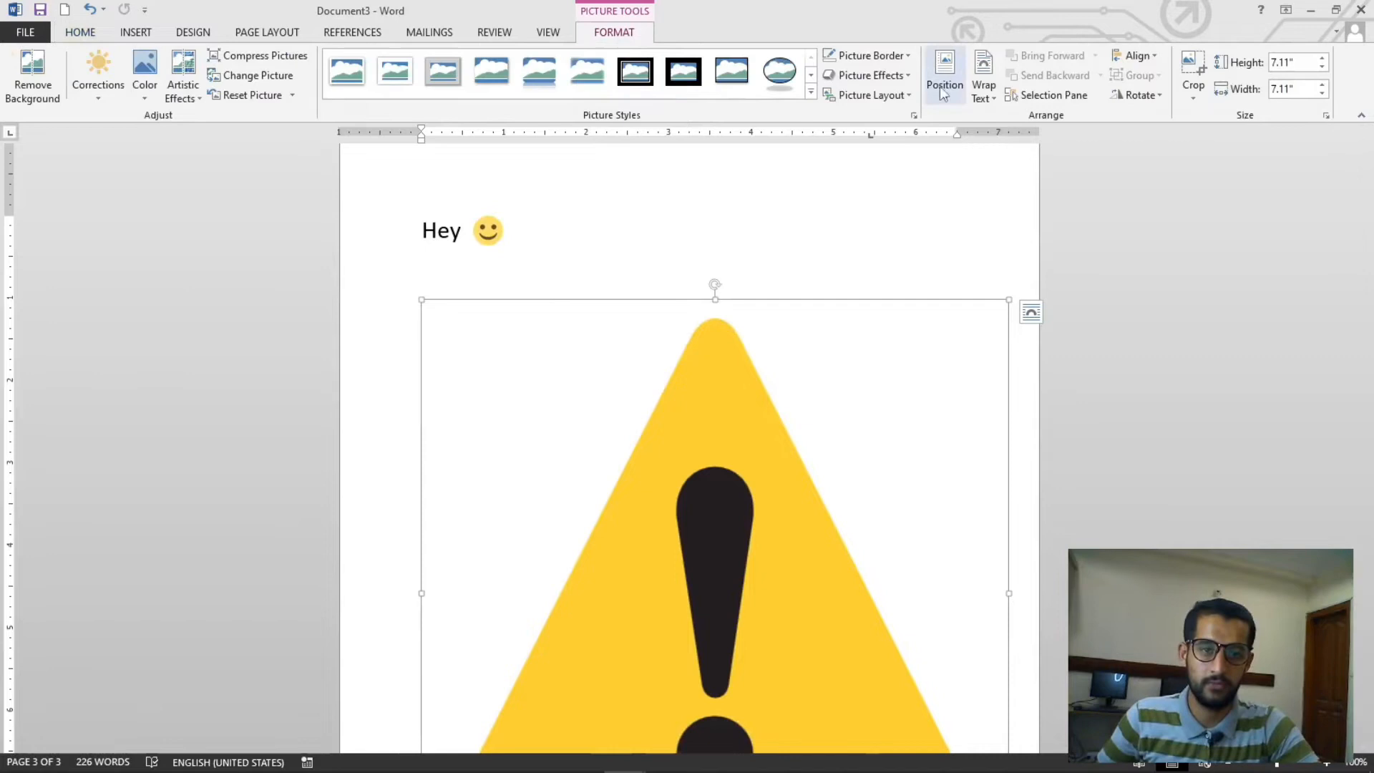
click(984, 89)
click(1005, 157)
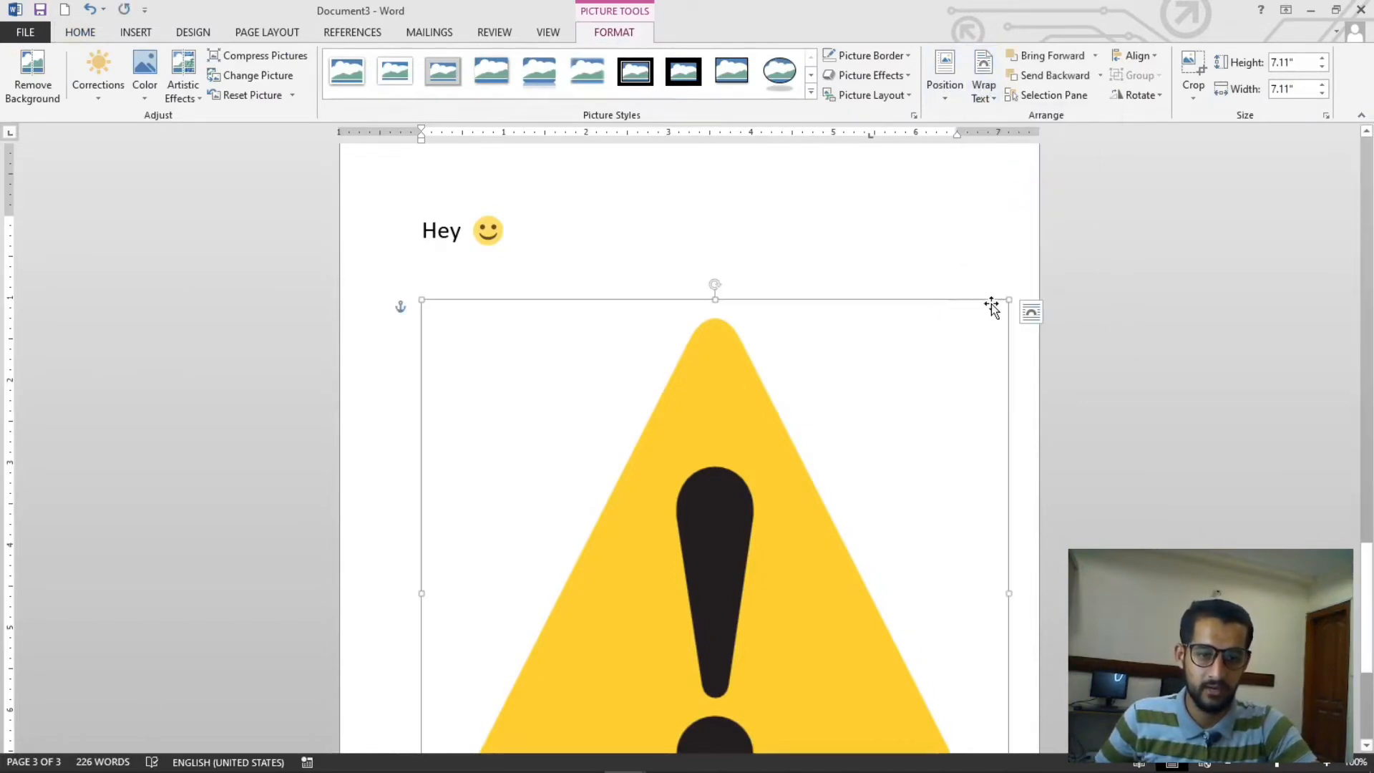
- Resize the warning emoji to about 4.8 inches and move it just below the Hey line
drag(1006, 301, 683, 625)
scroll(630, 637, down, 5)
drag(582, 501, 729, 310)
scroll(712, 394, up, 5)
drag(726, 619, 711, 406)
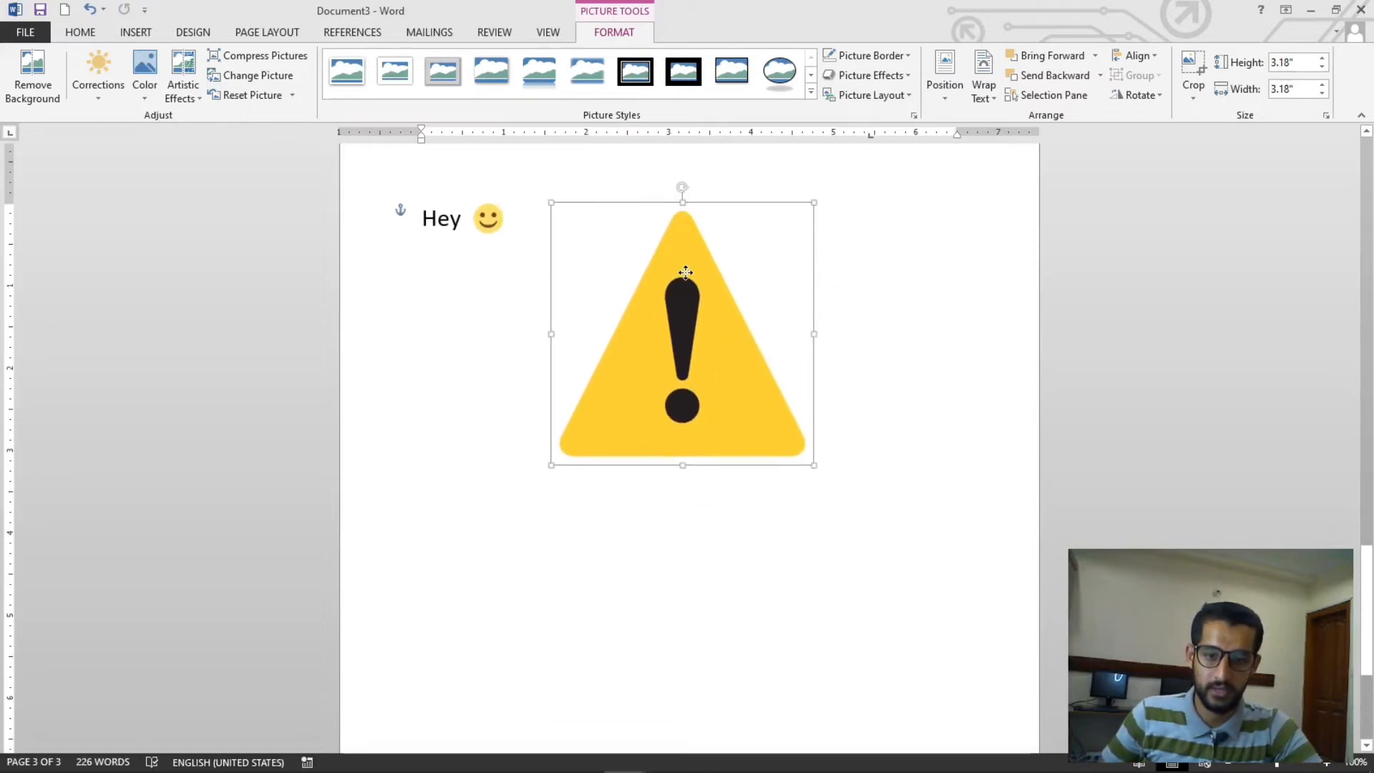
drag(863, 546, 937, 599)
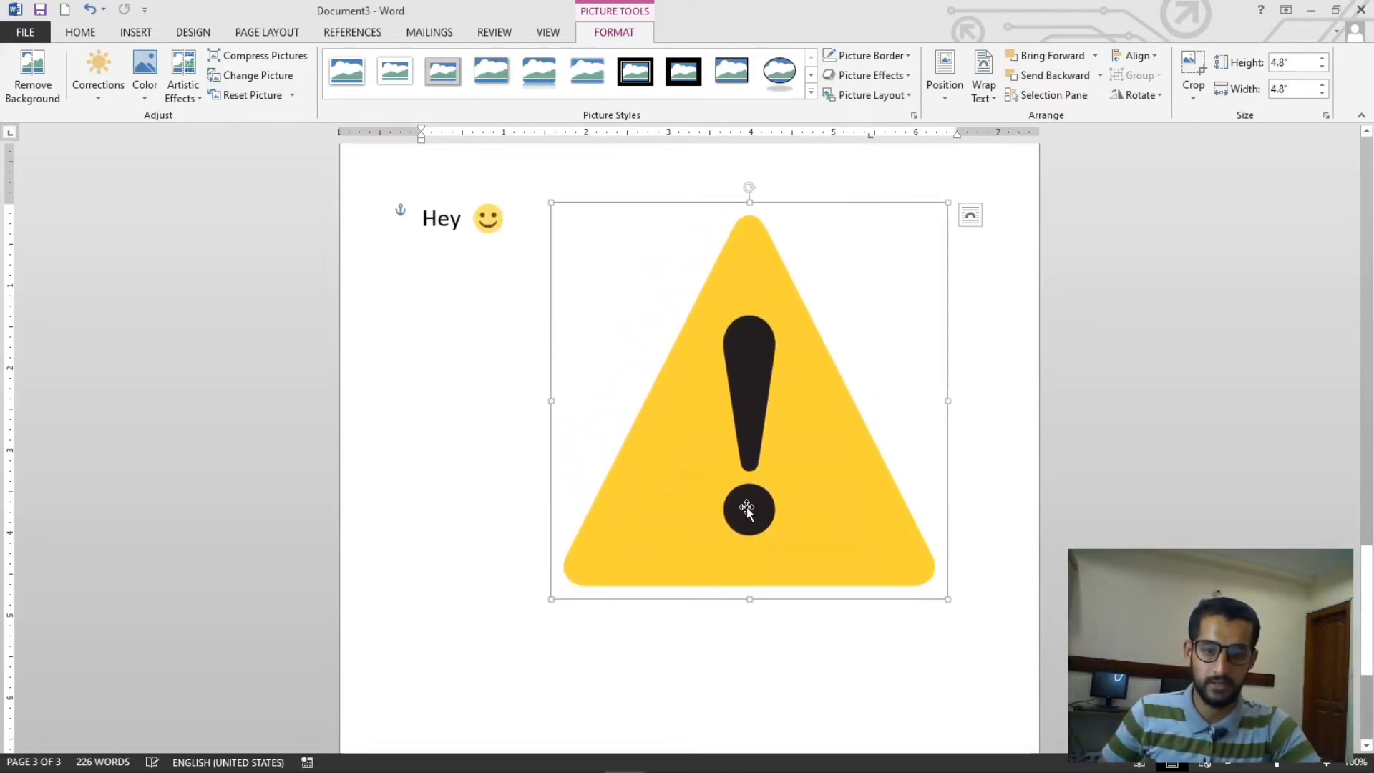
drag(740, 506, 653, 527)
- Align the warning emoji to the center of the page and adjust its vertical alignment
scroll(825, 399, down, 6)
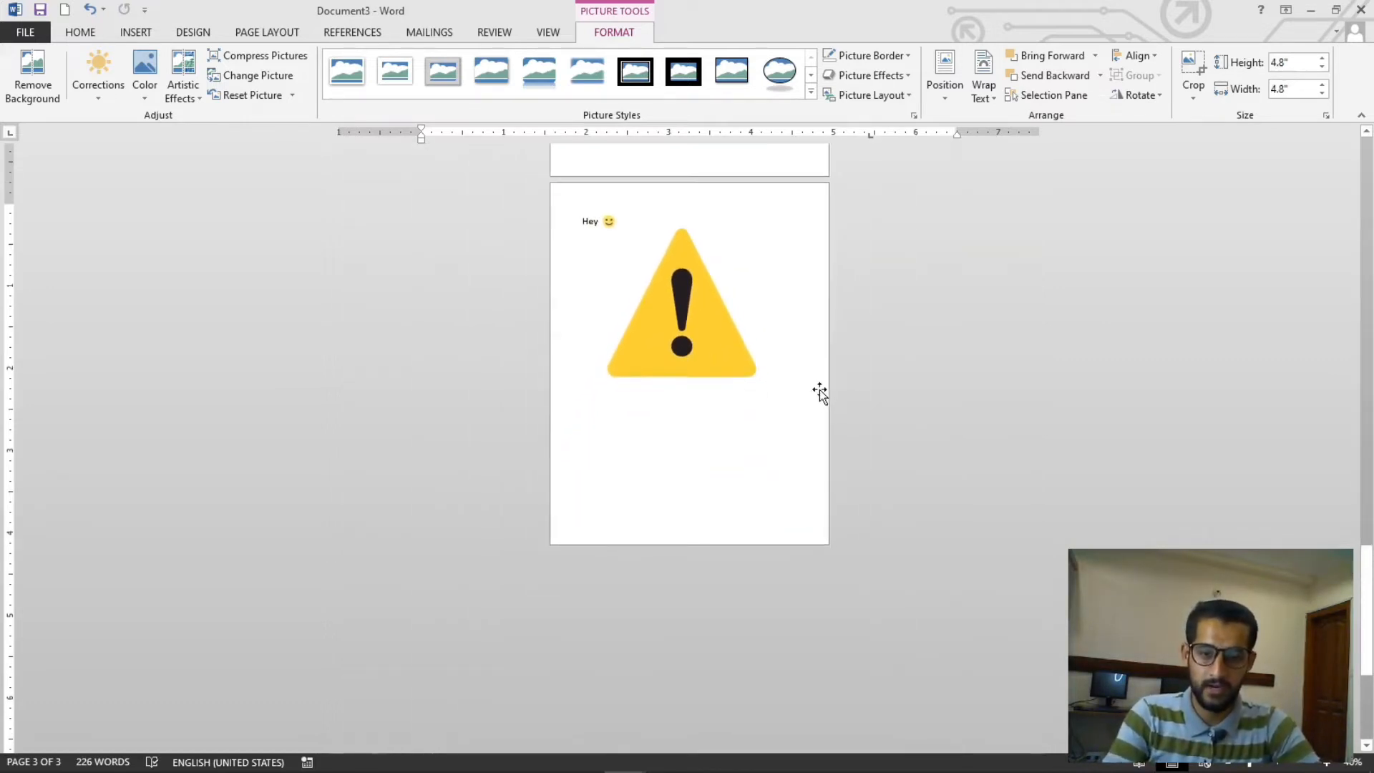
click(1137, 56)
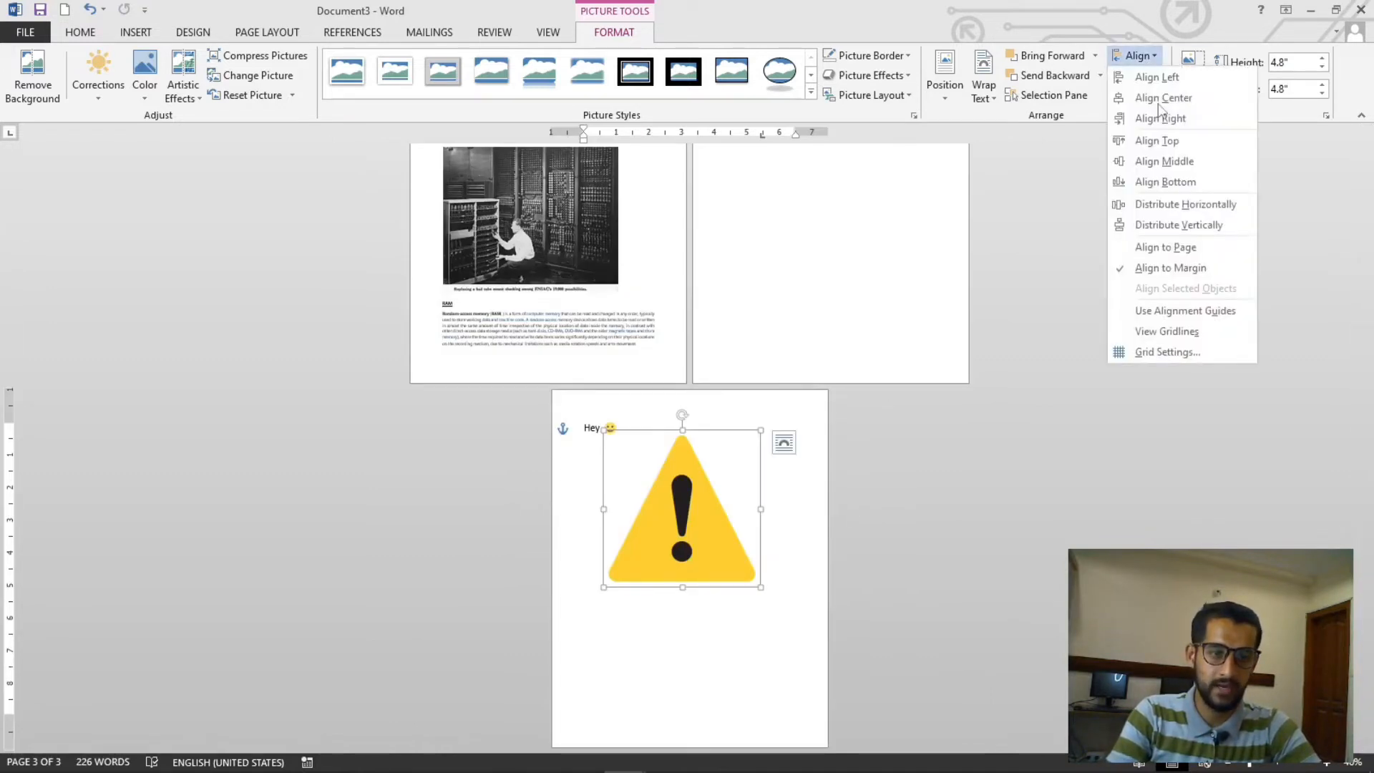
click(1166, 95)
click(1146, 57)
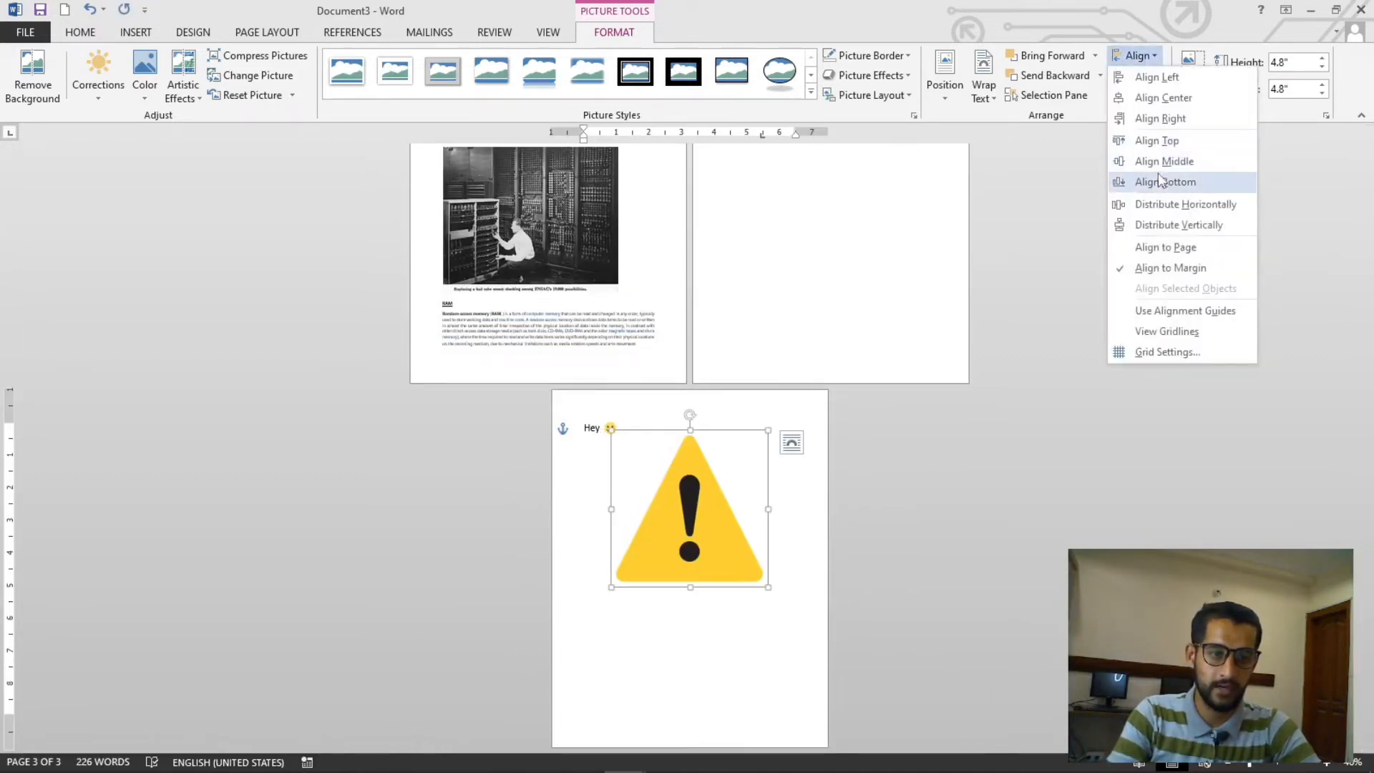
click(1159, 149)
scroll(801, 544, up, 6)
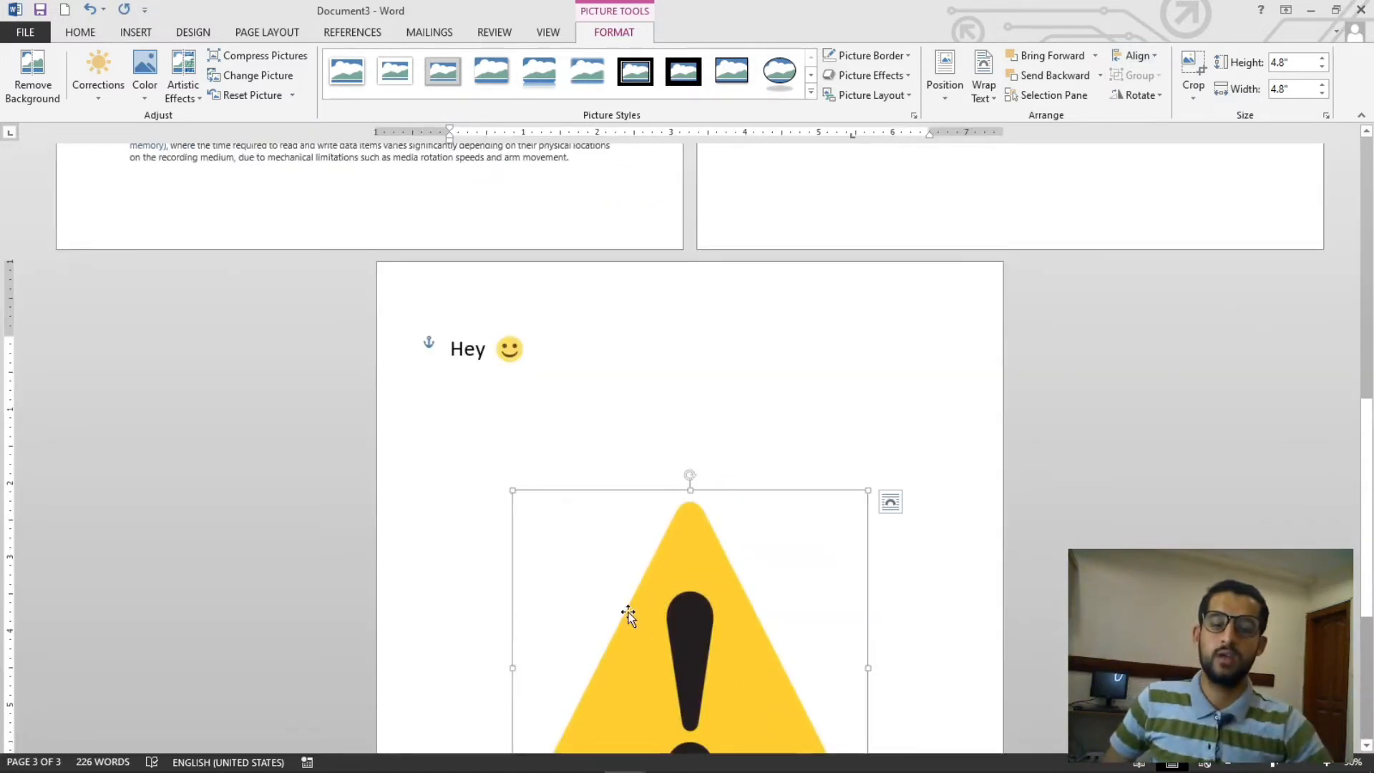
scroll(625, 613, down, 3)
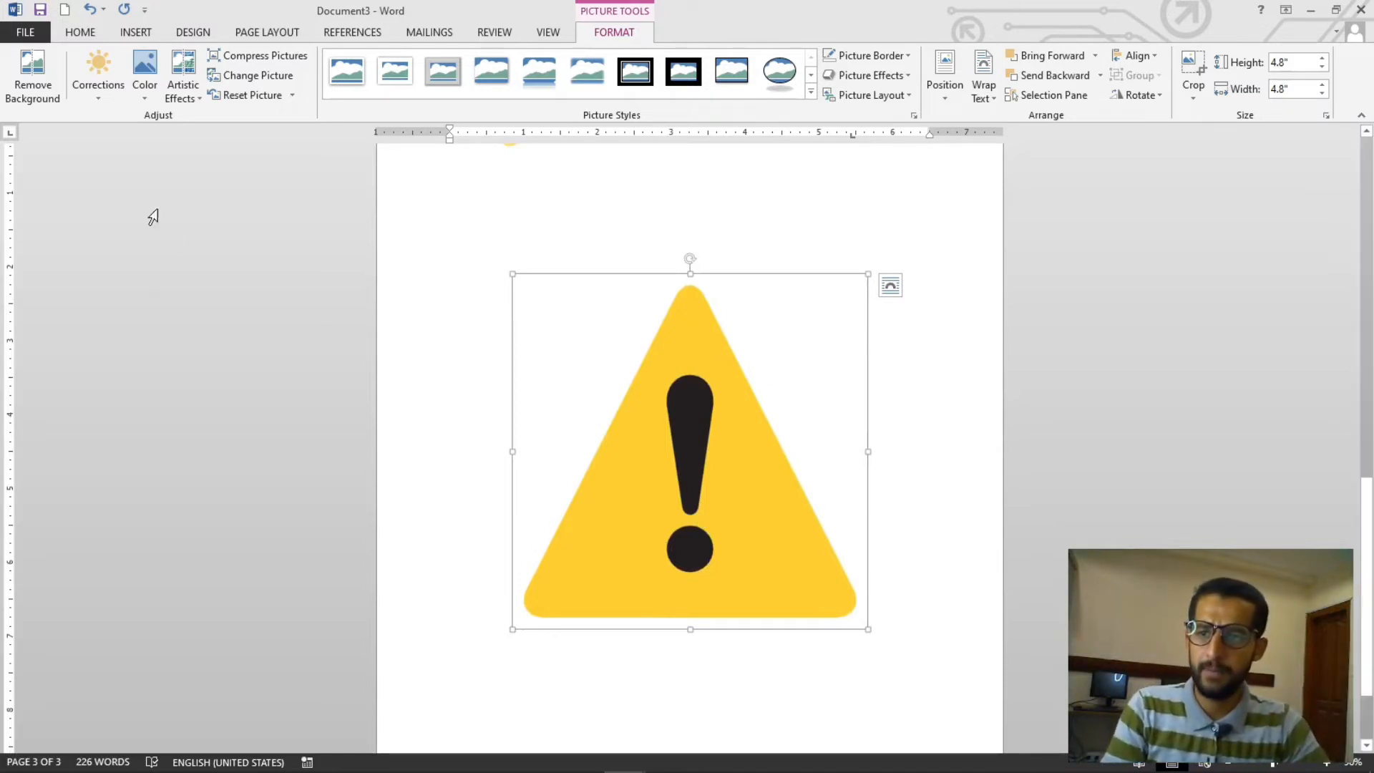
click(135, 32)
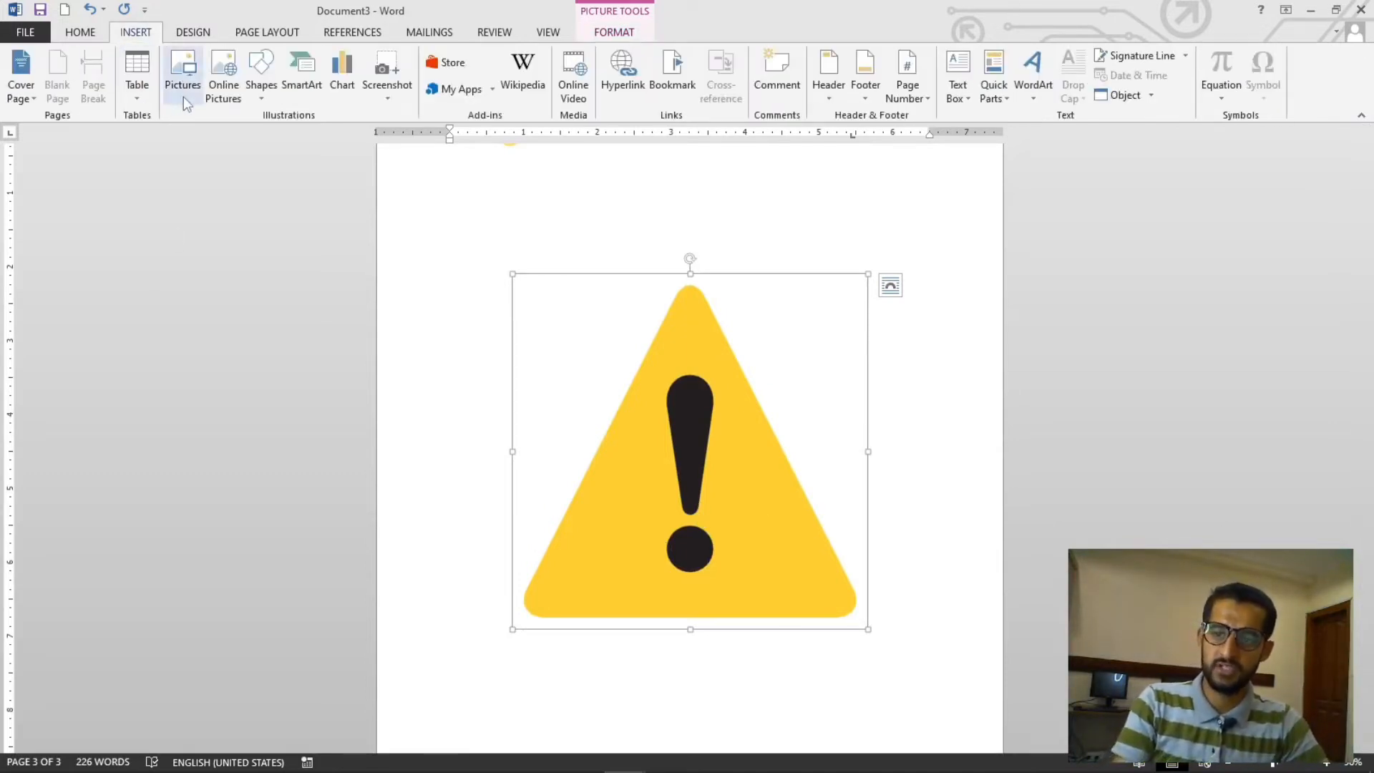
click(183, 92)
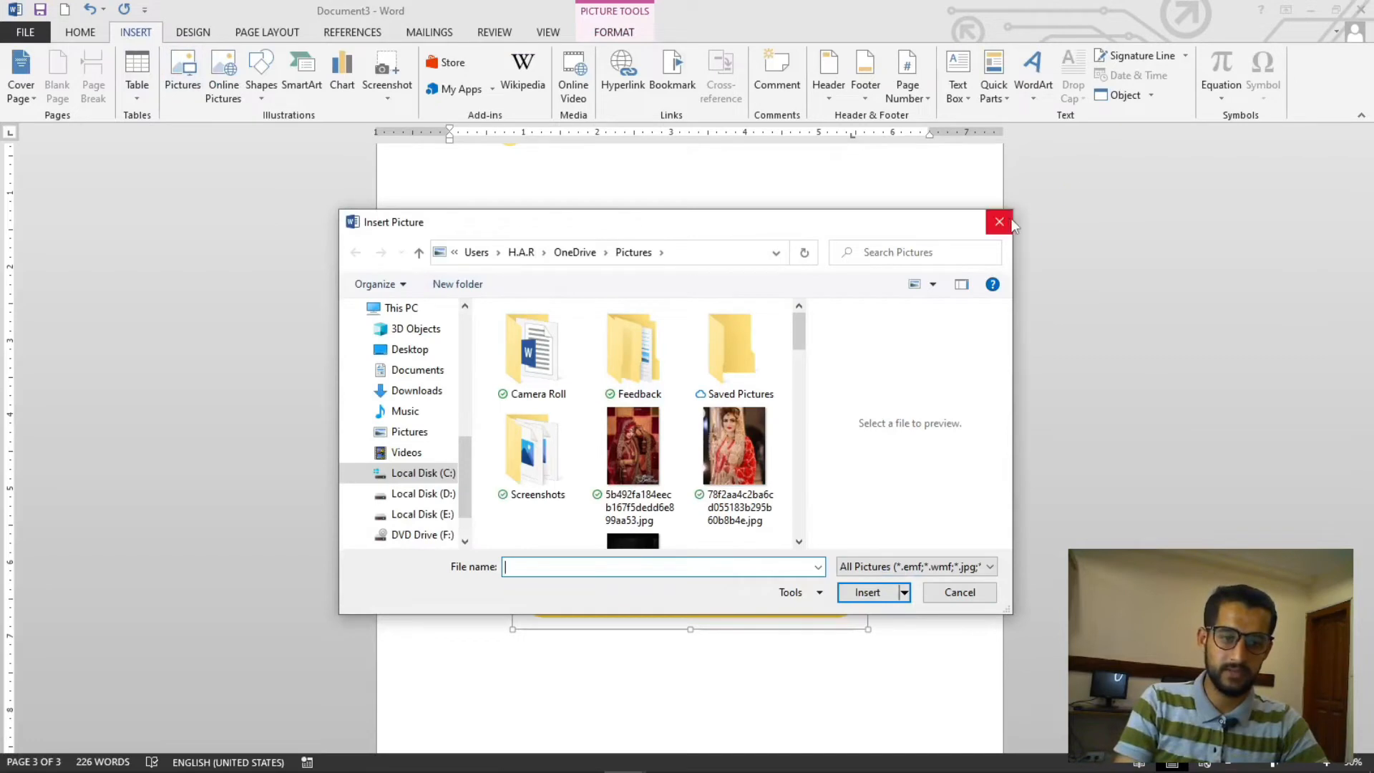
click(1009, 223)
- Shift the warning emoji slightly right and up, then deselect it
drag(628, 530, 684, 503)
click(953, 370)
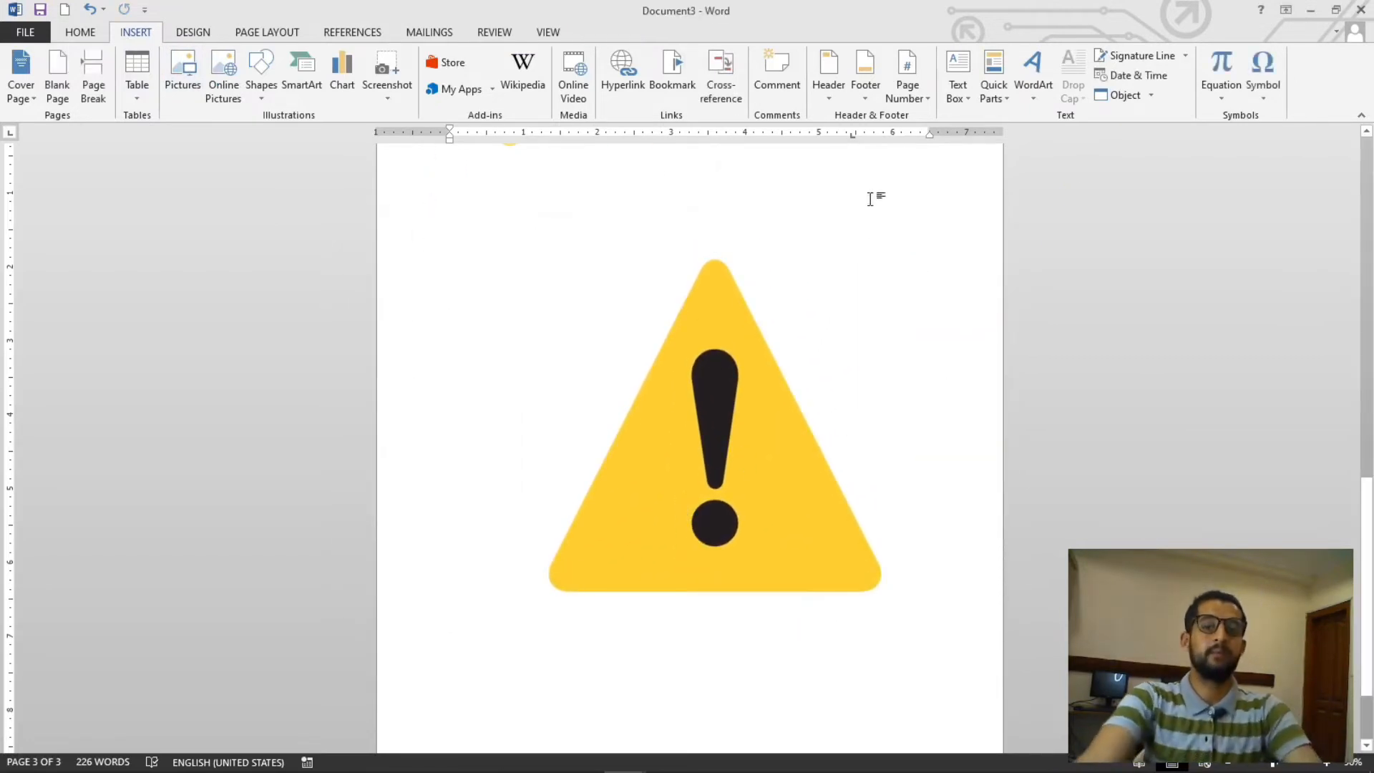
- Open the Office add-in store to browse its categories, then close it
click(458, 67)
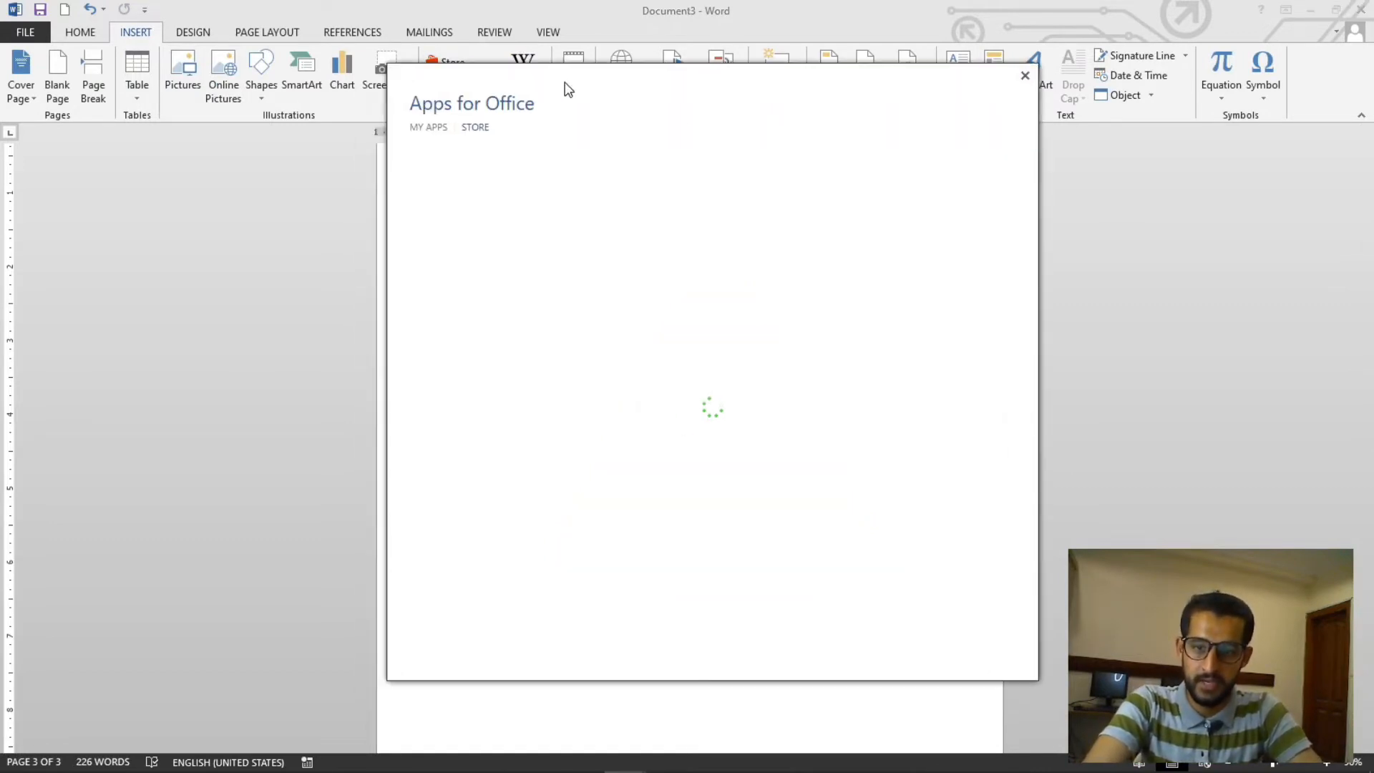
drag(472, 98, 537, 97)
click(533, 206)
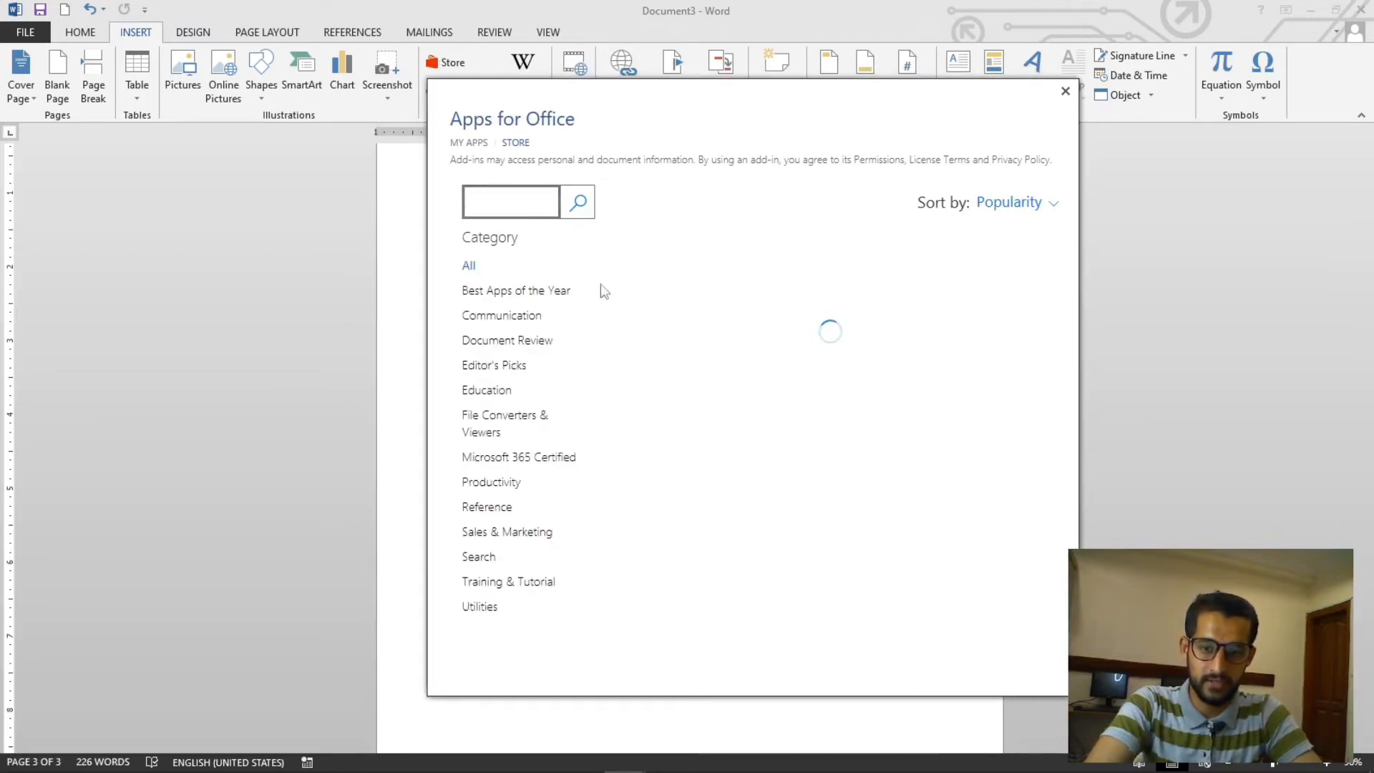
click(1065, 92)
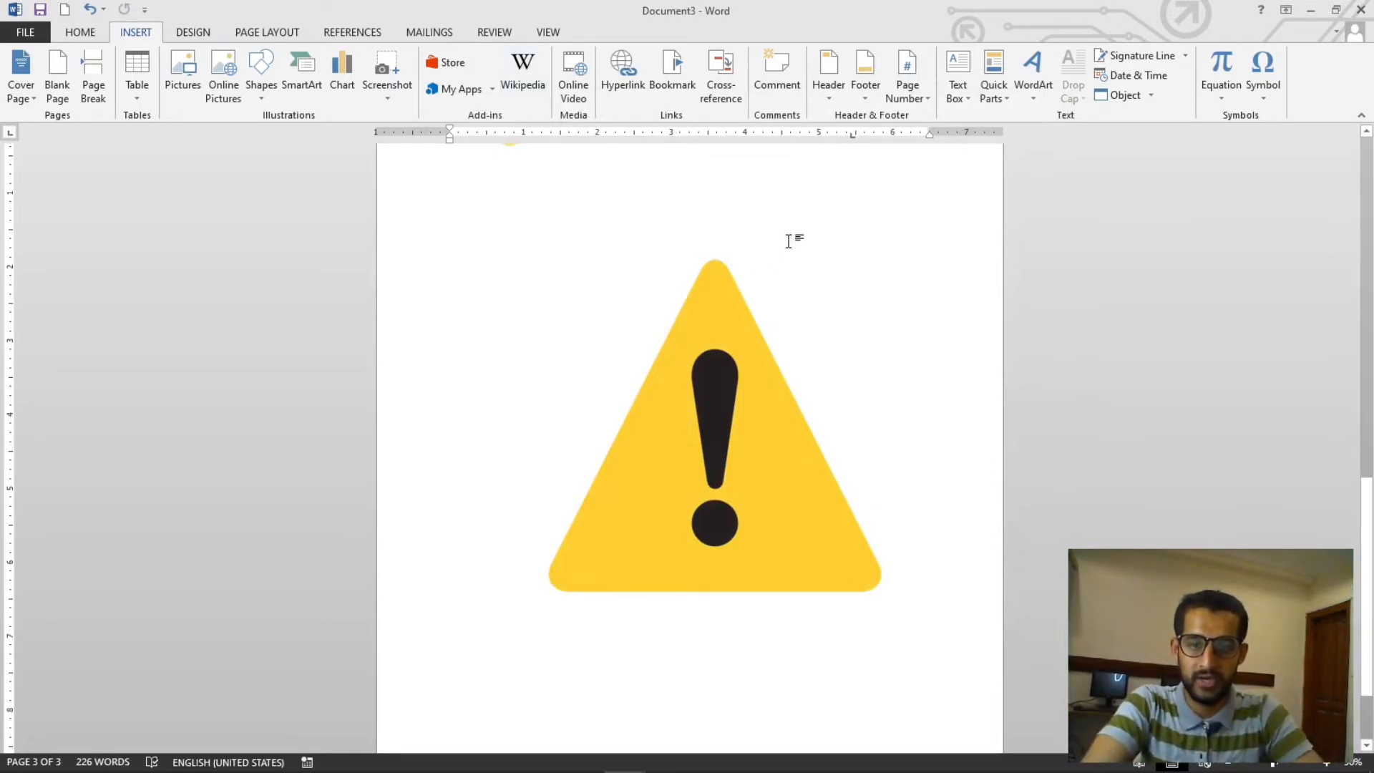
- Open the full list of installed add-ins, then close it
click(493, 89)
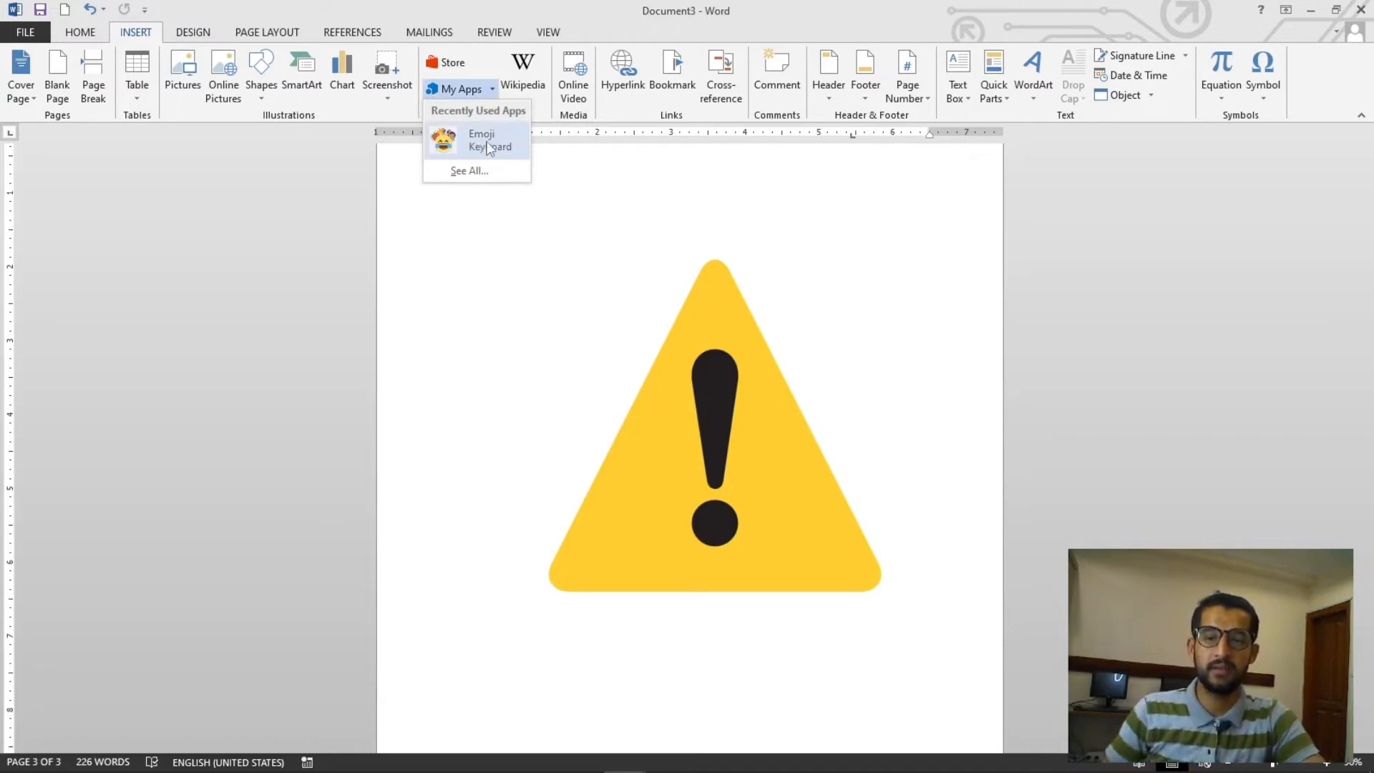
click(469, 172)
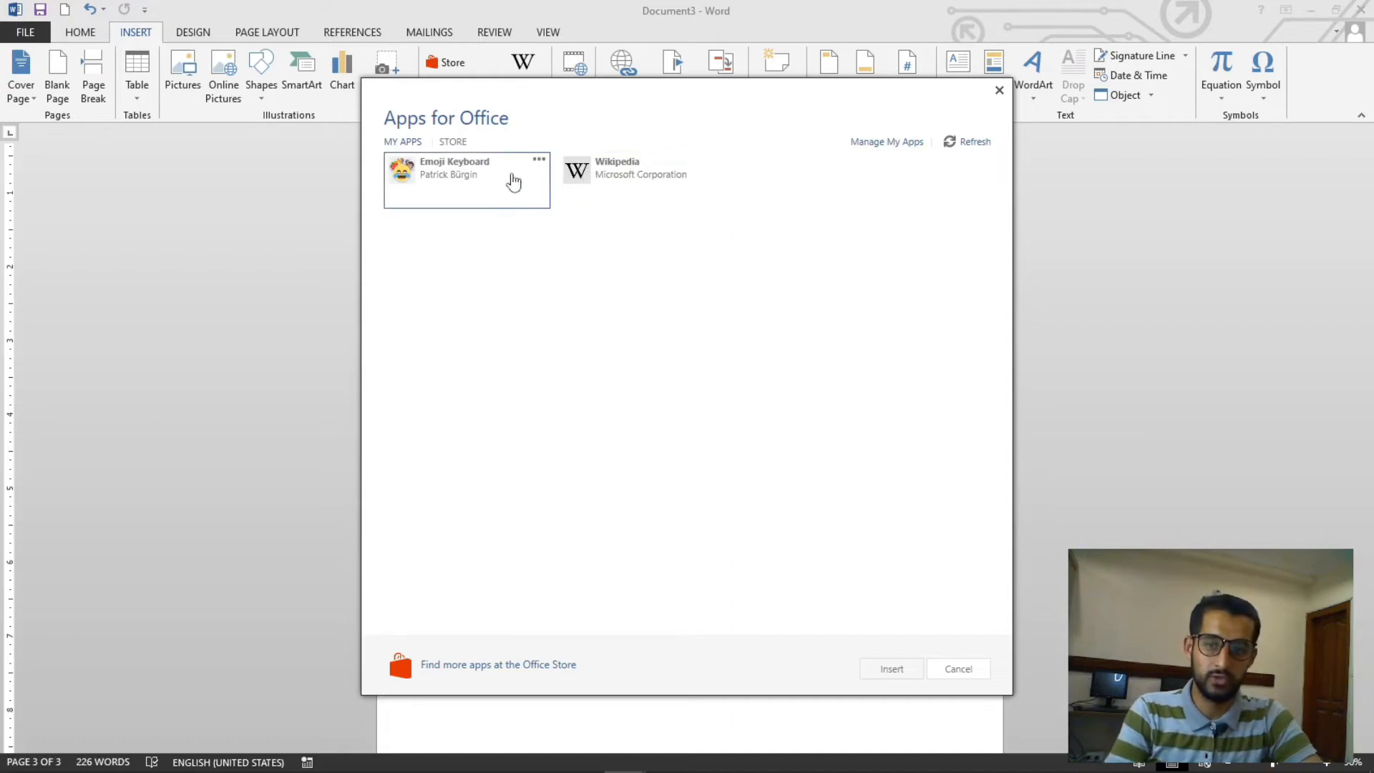
drag(576, 98, 565, 236)
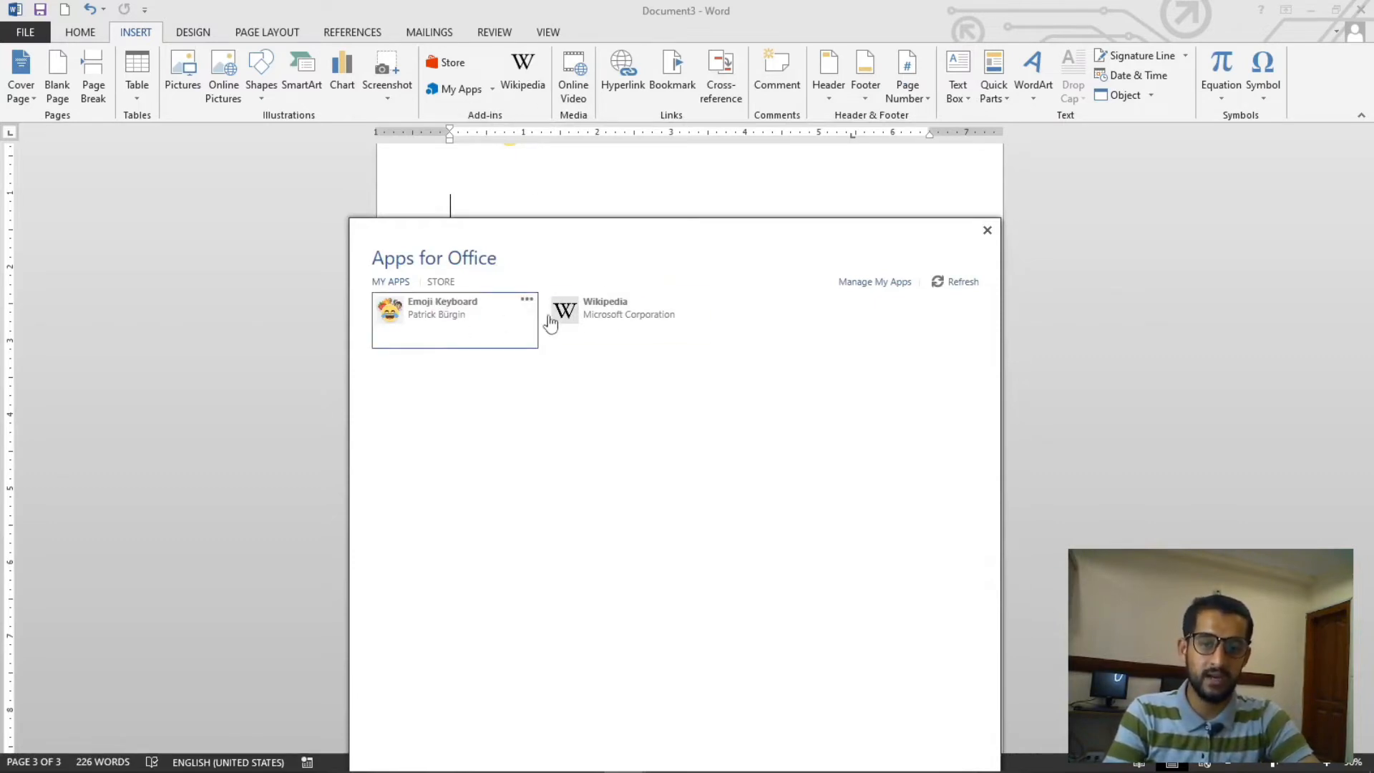
click(989, 231)
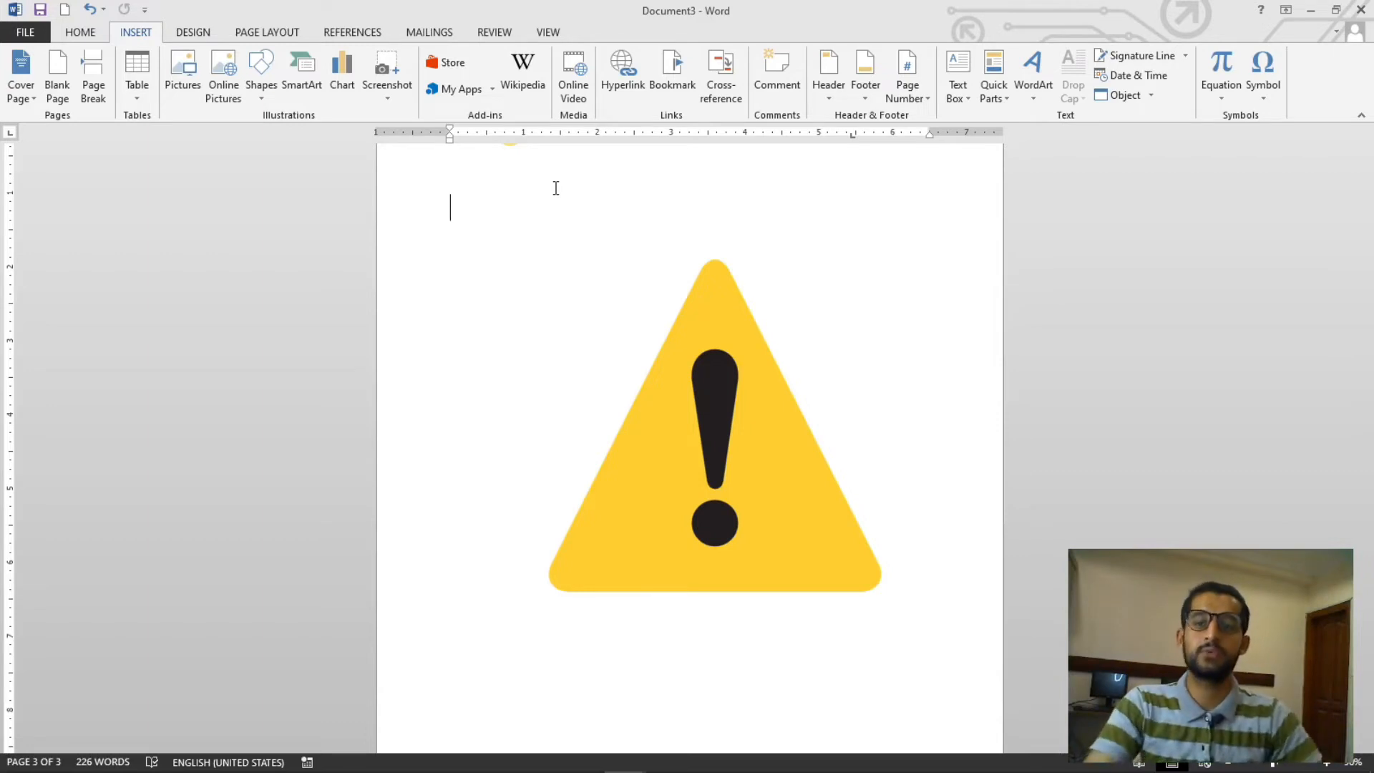
- Search the Office add-in store for pro cloud, then close the store
click(439, 65)
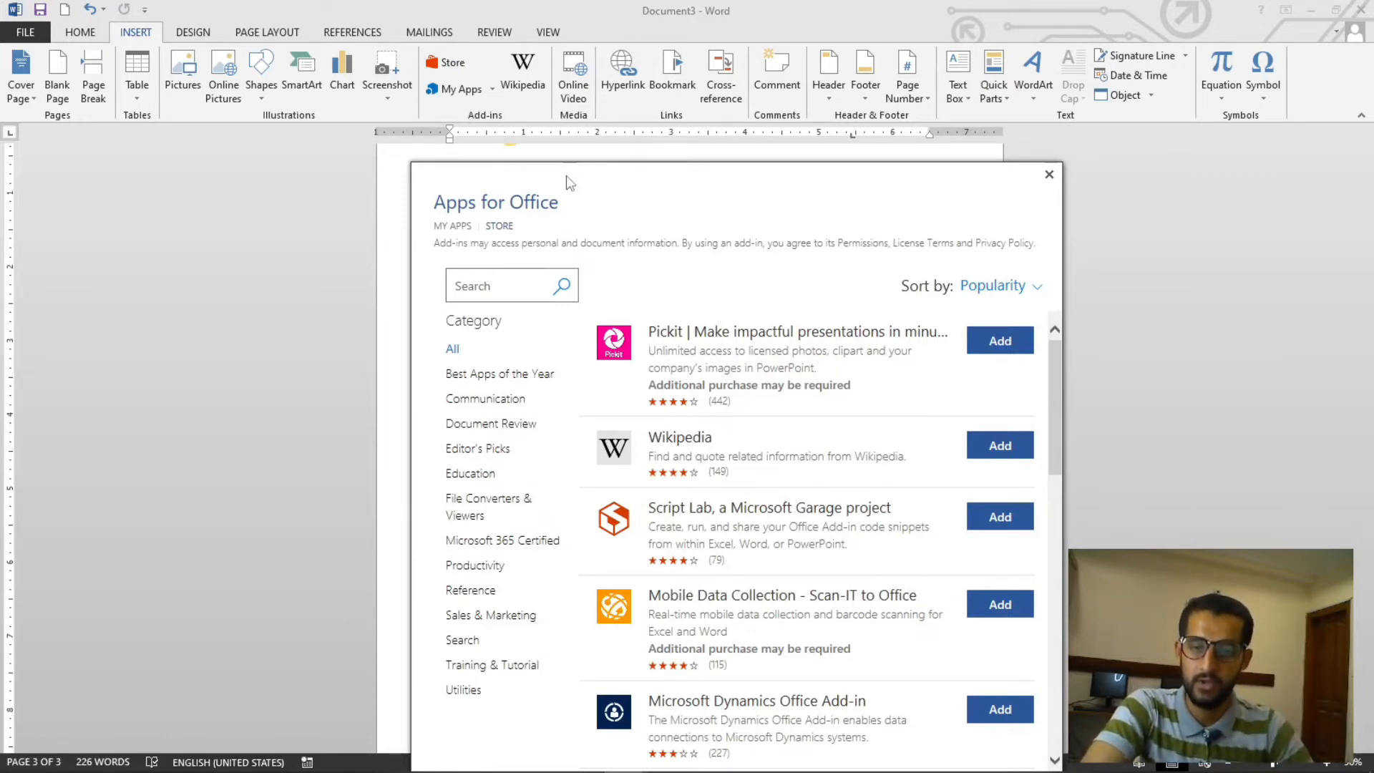
drag(566, 174, 638, 170)
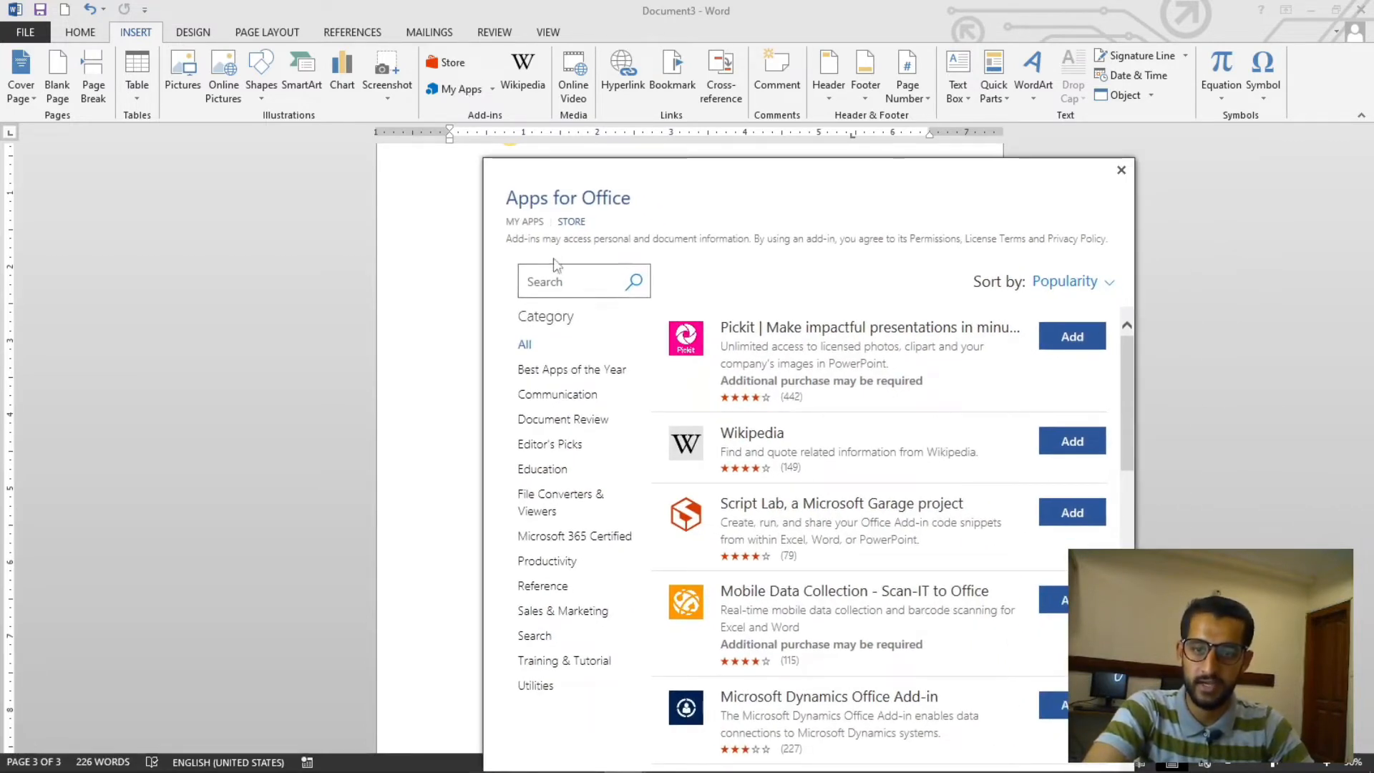
click(554, 283)
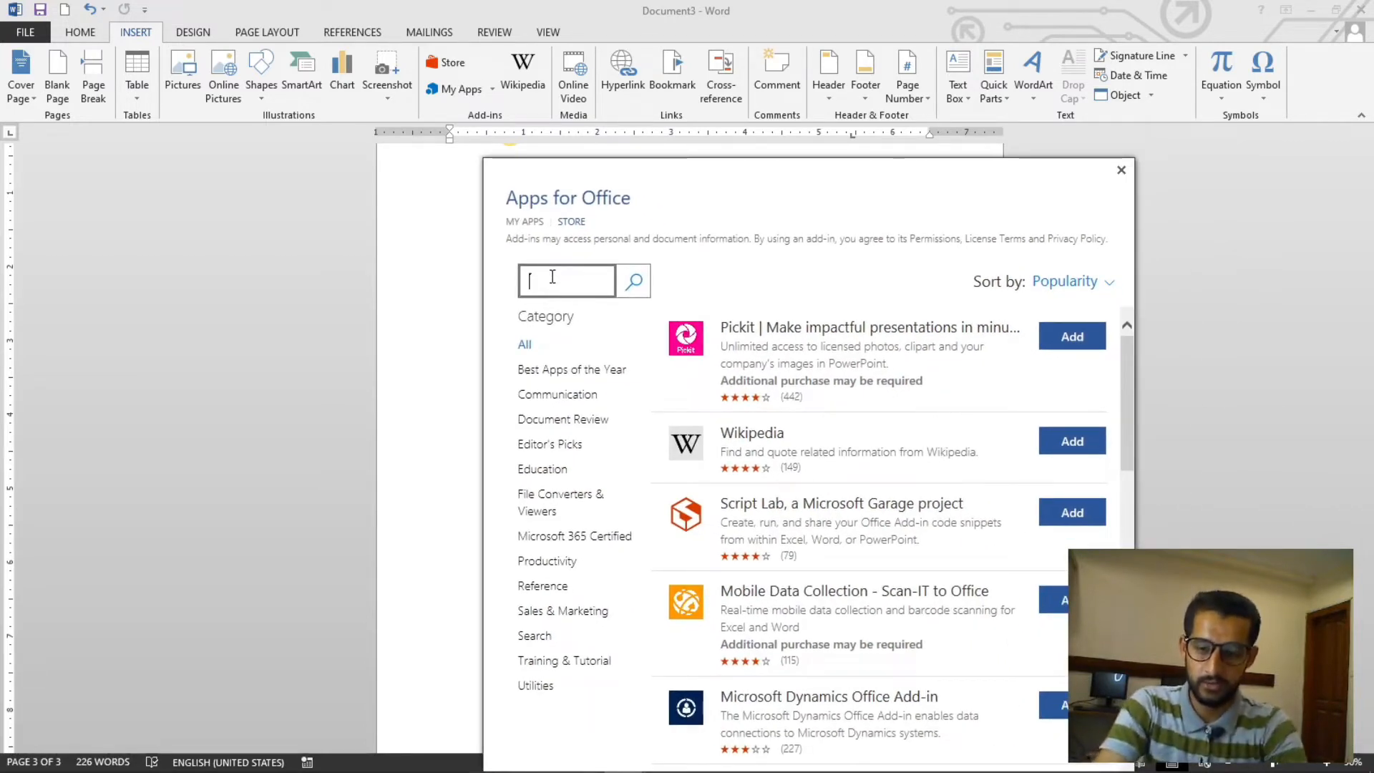
text(pro)
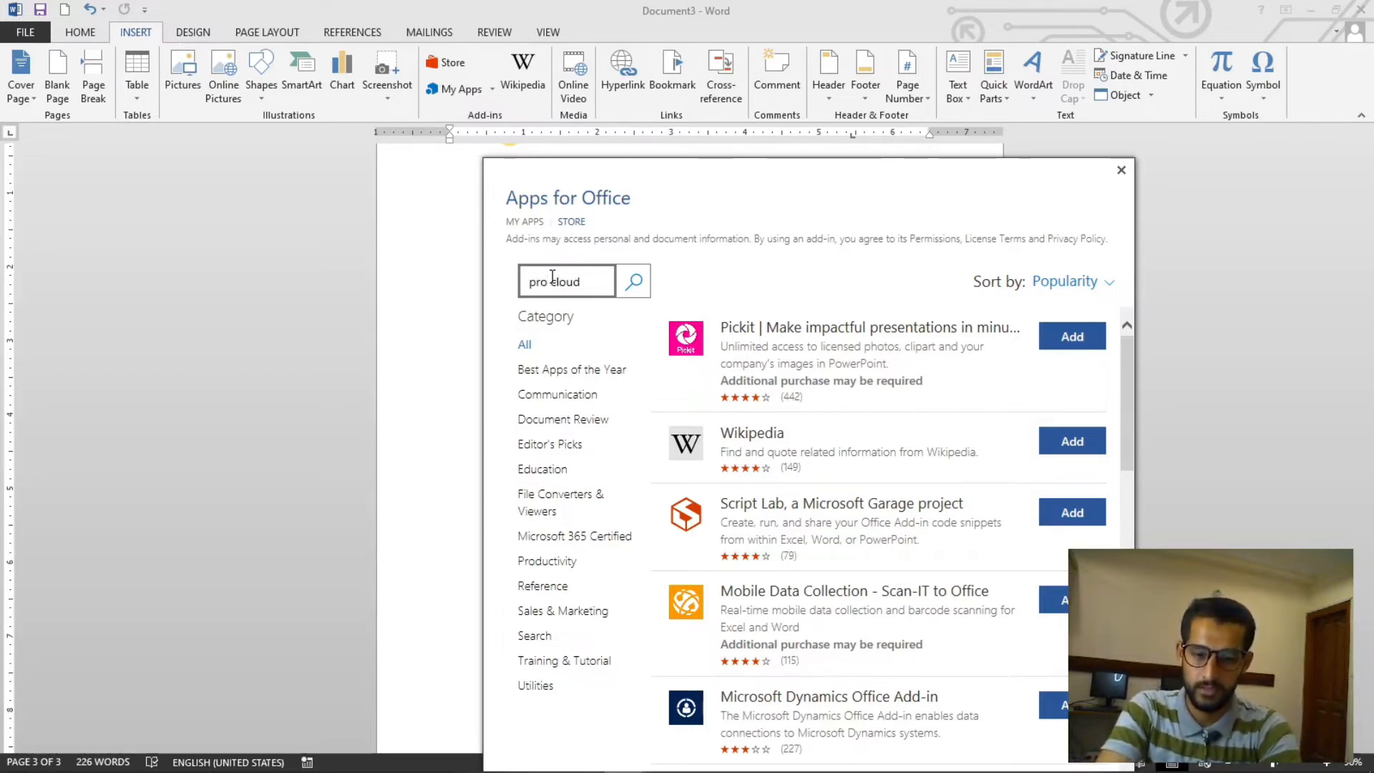
text( cloud)
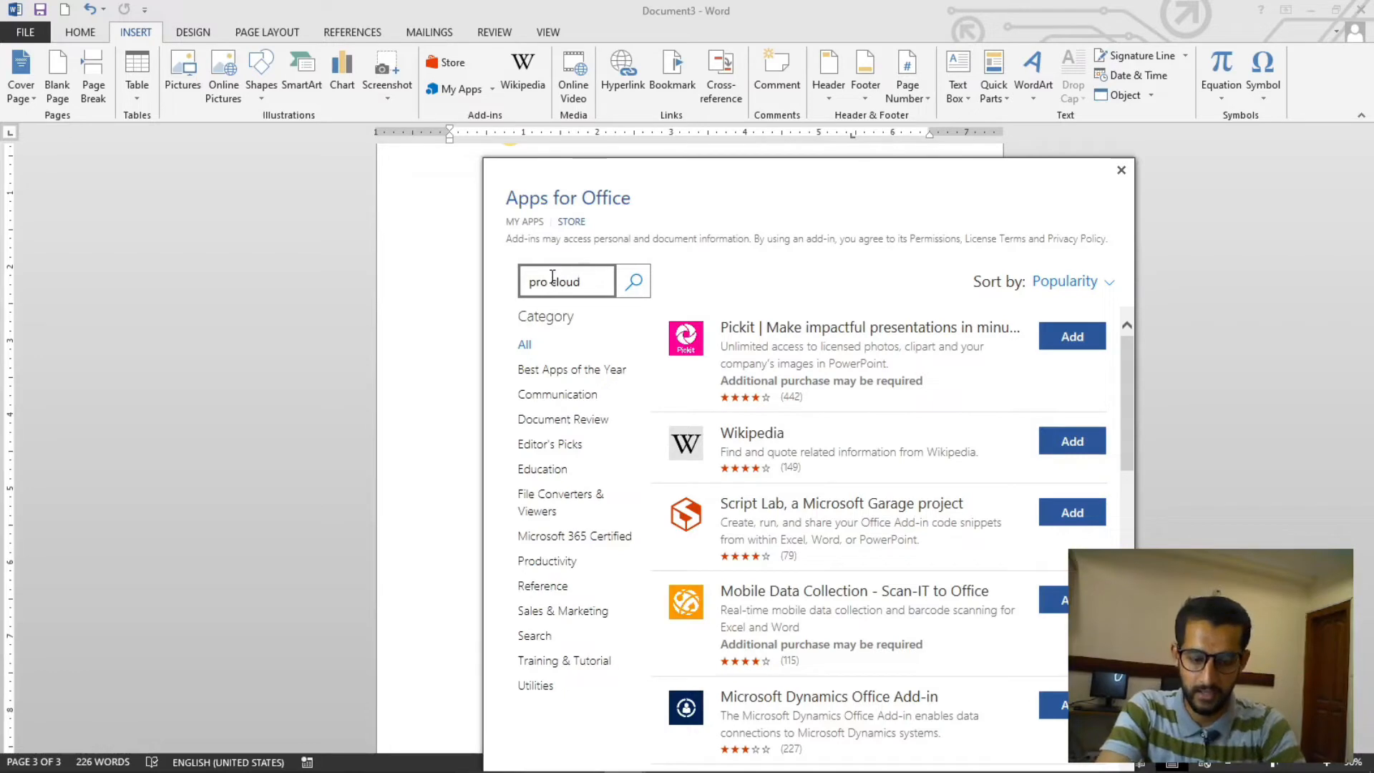
key(Return)
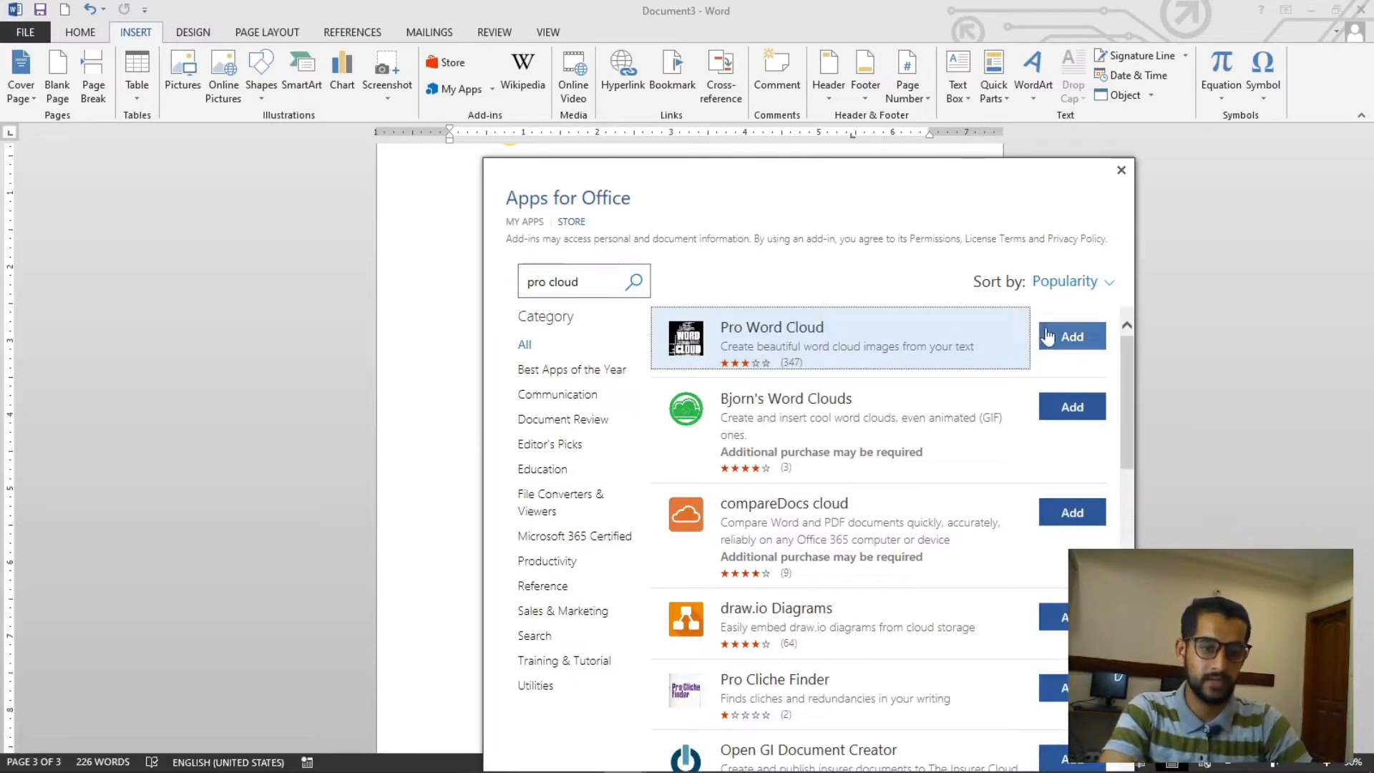
click(1121, 169)
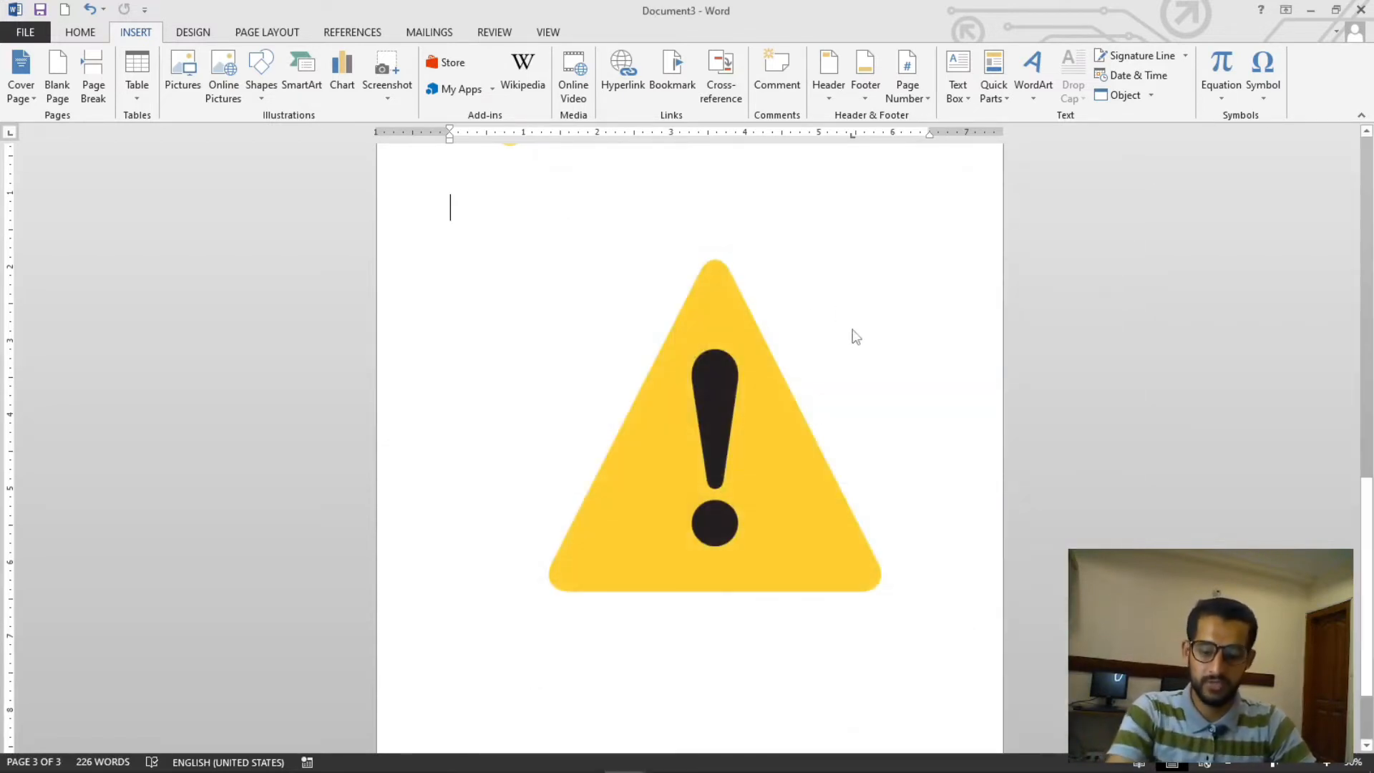
- Replace the document content with sample paragraphs generated by entering =rand()
key(Delete)
scroll(914, 397, down, 1)
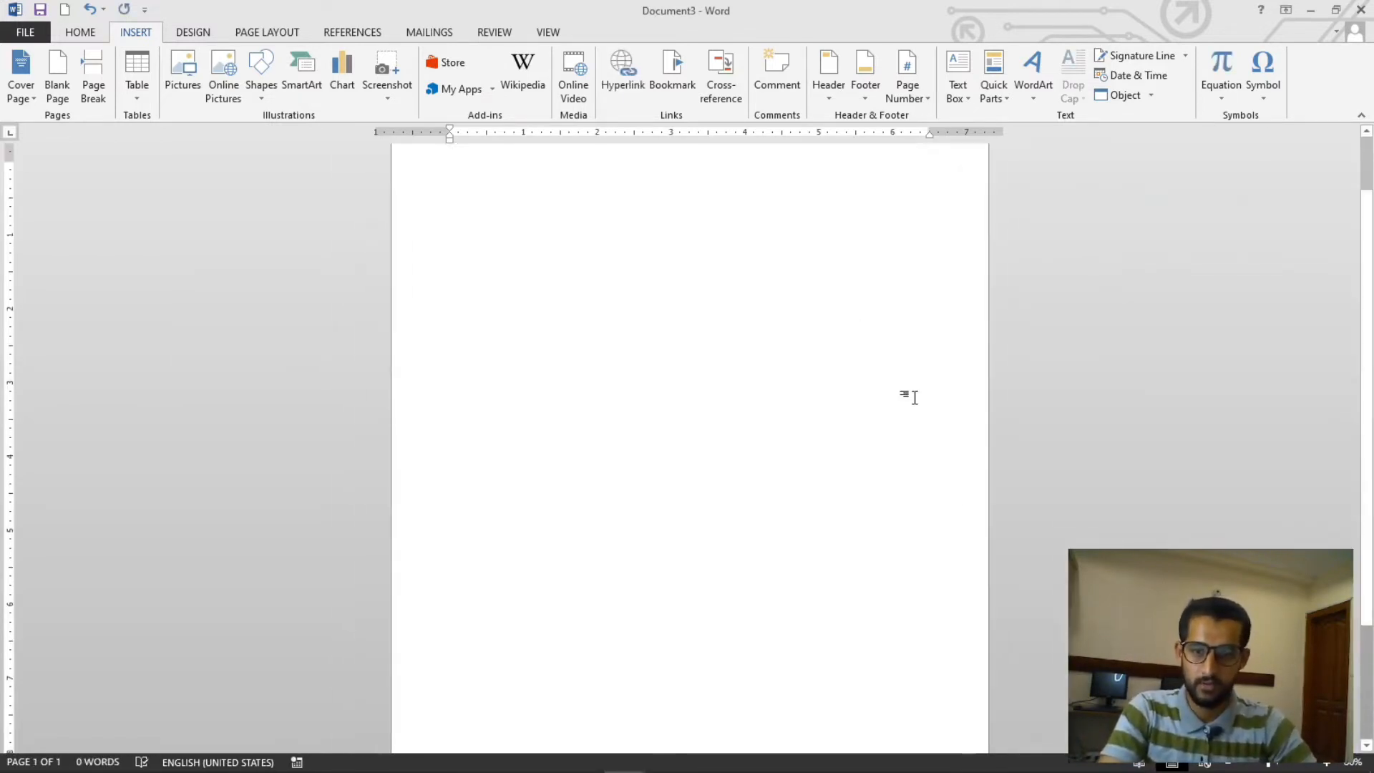
scroll(915, 397, up, 1)
text(=rand()
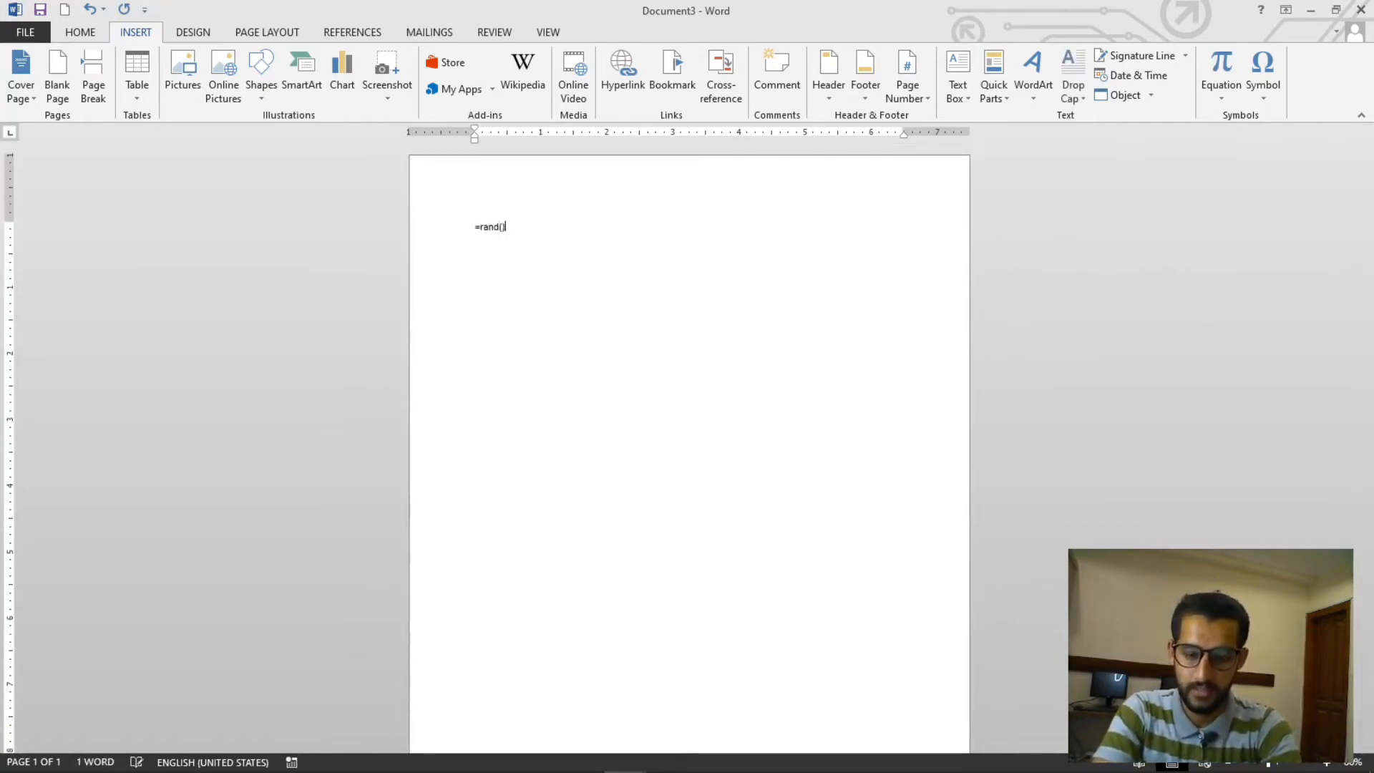
key(Return)
- Select all the document text and try to launch the Emoji Keyboard add-in from the recently used apps
key(ctrl+a)
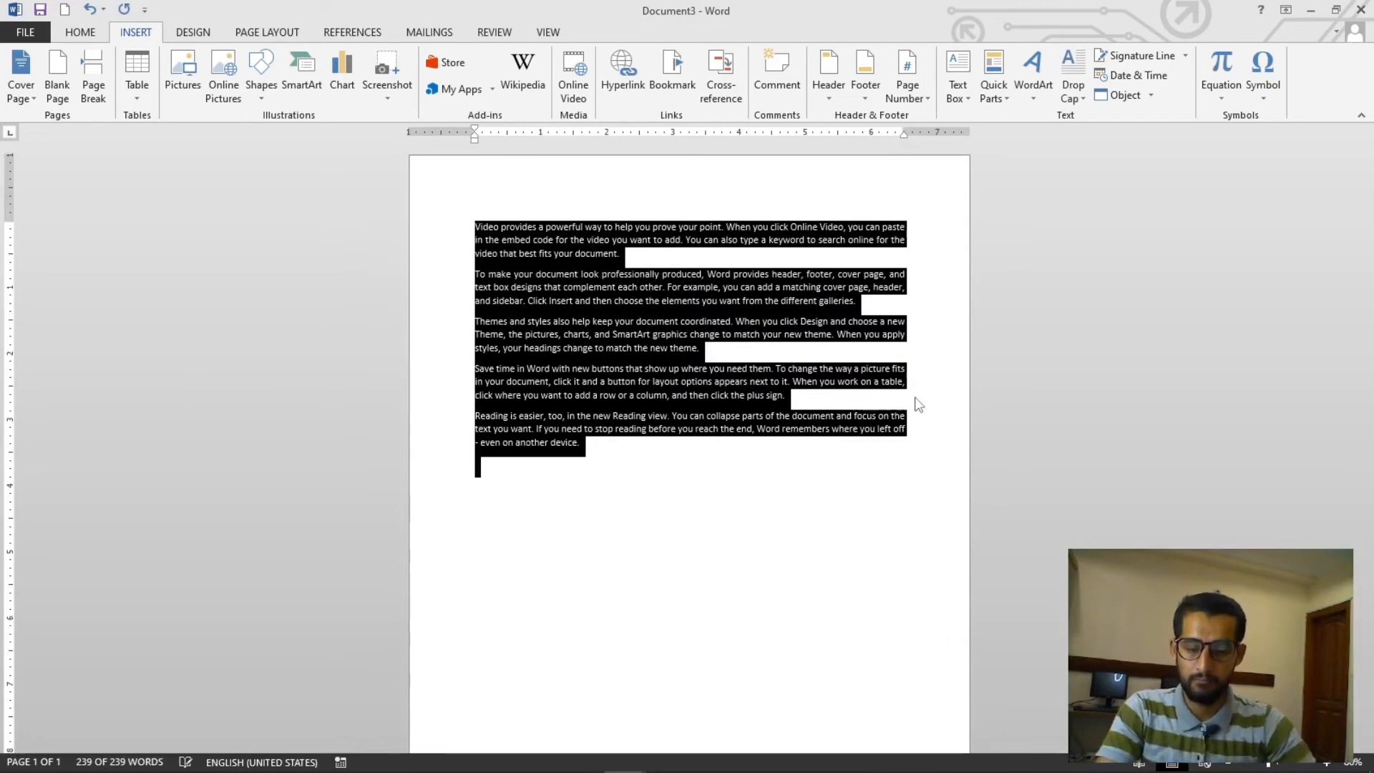
ctrl+scroll(918, 404, up, 6)
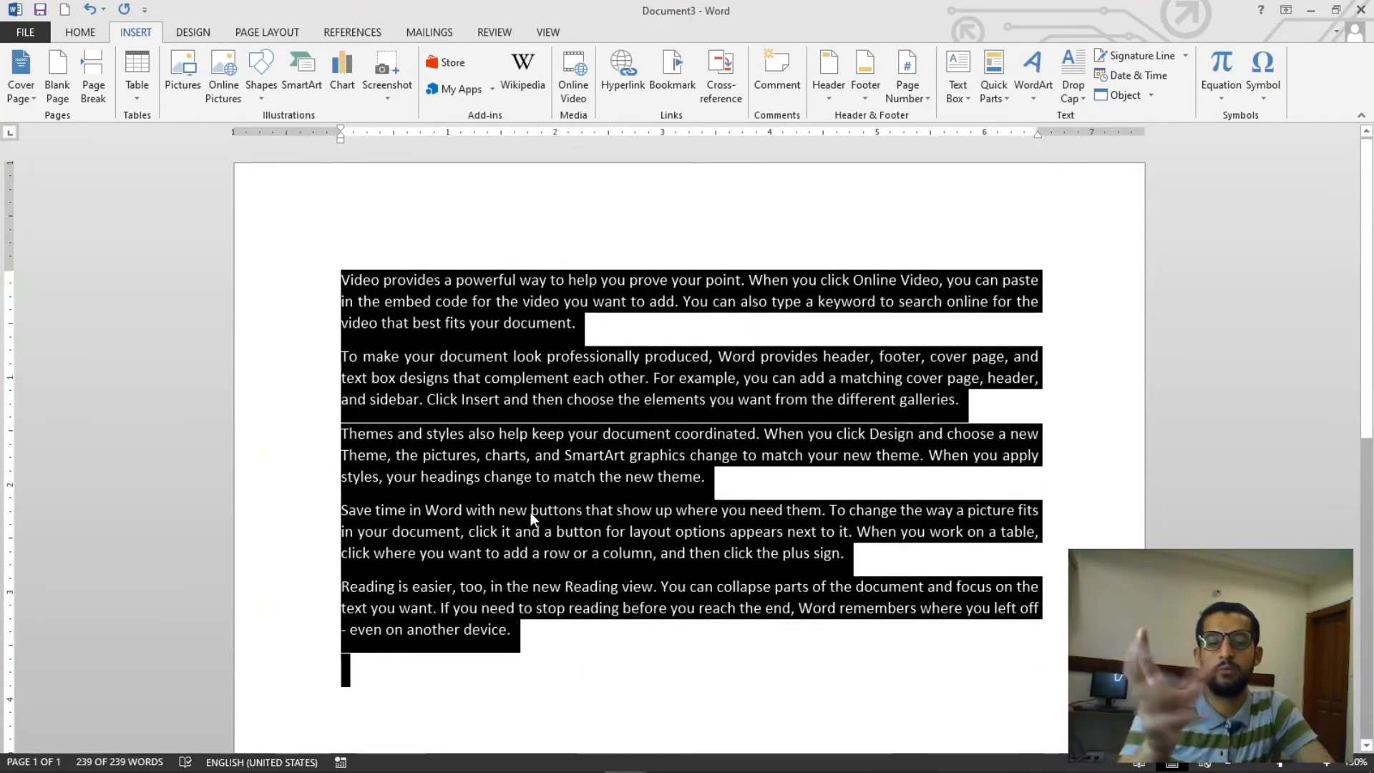
scroll(522, 533, down, 3)
click(505, 551)
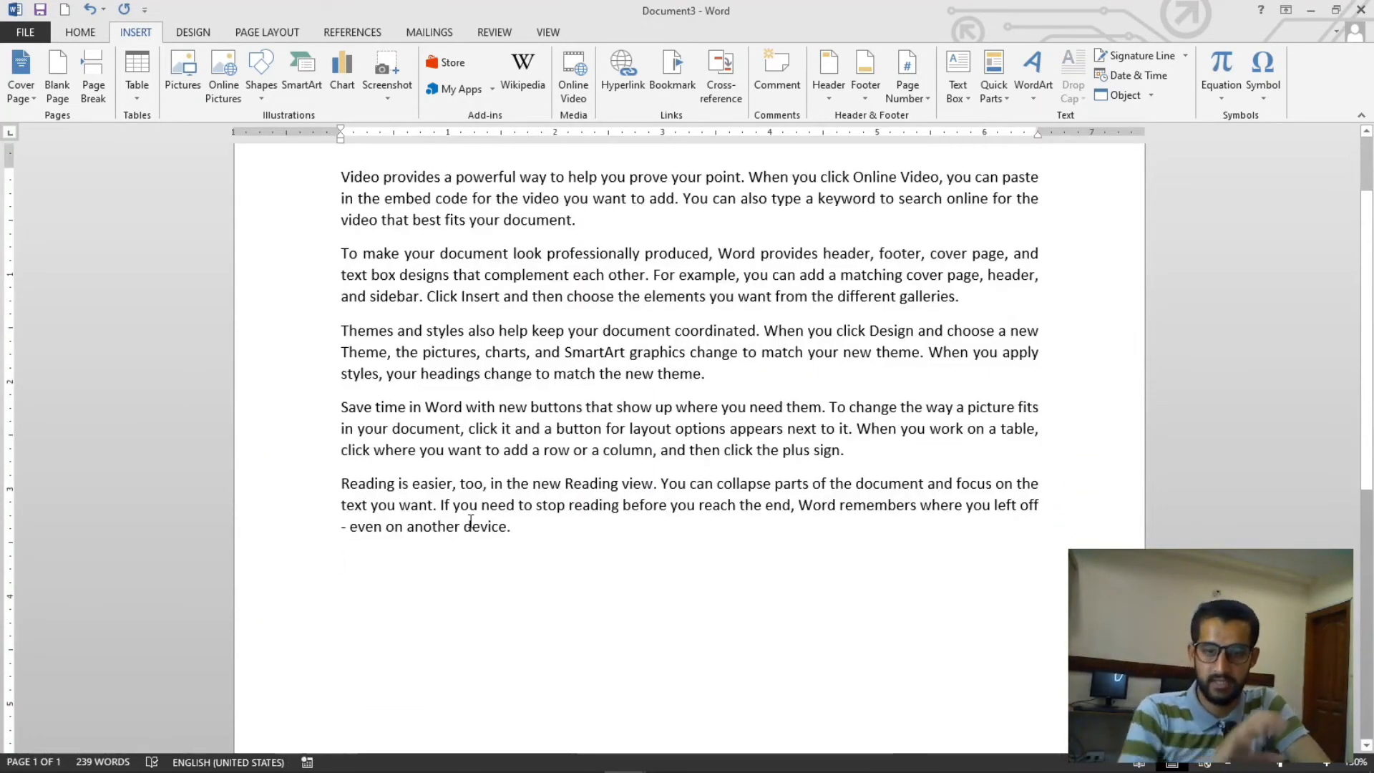
scroll(453, 515, up, 3)
key(ctrl+a)
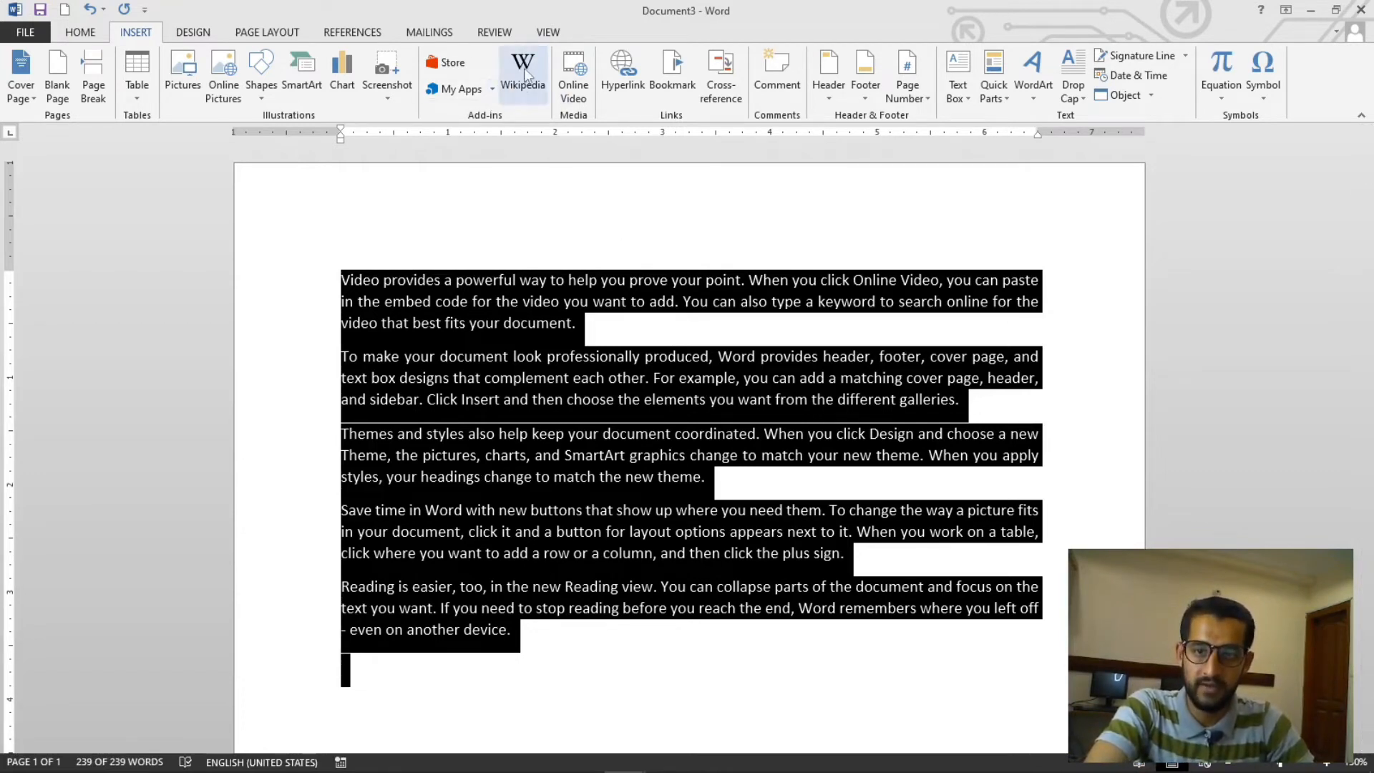
click(493, 89)
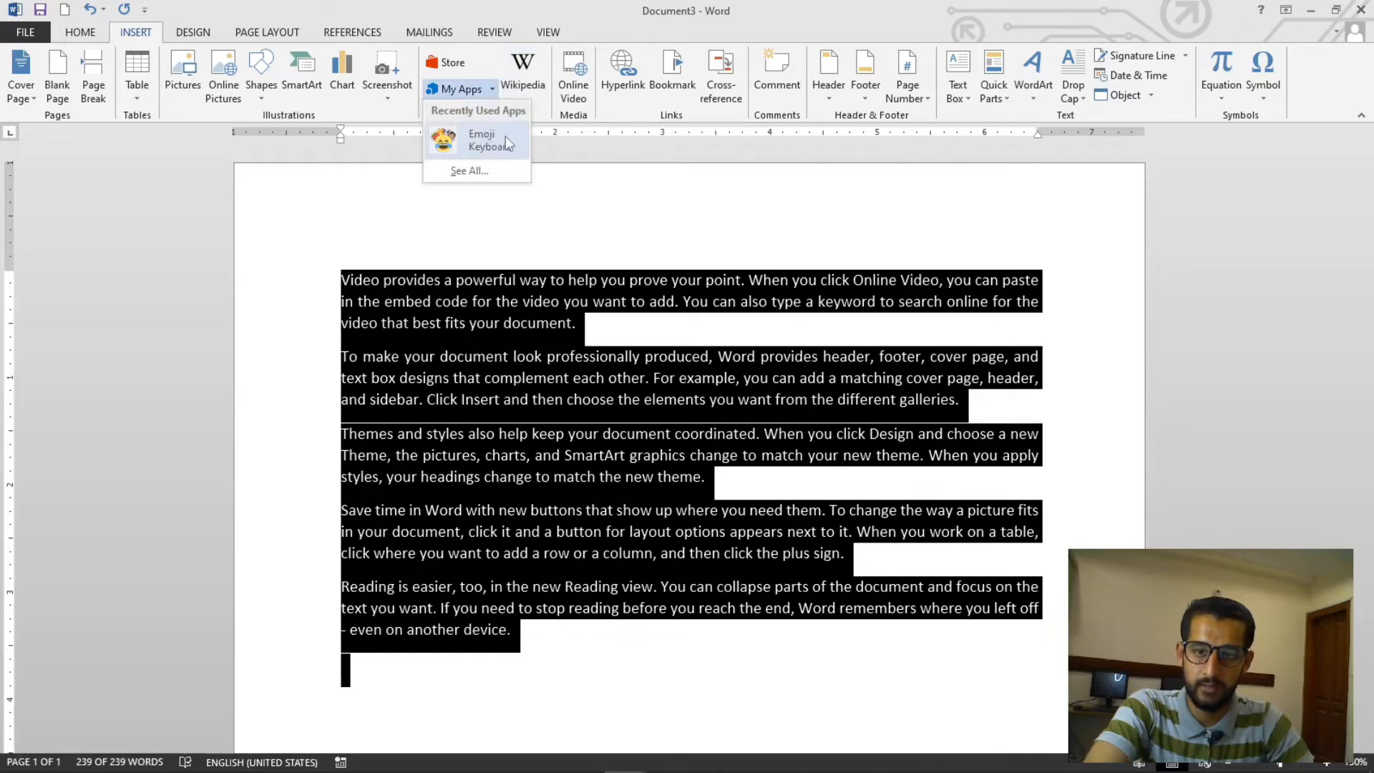
click(505, 140)
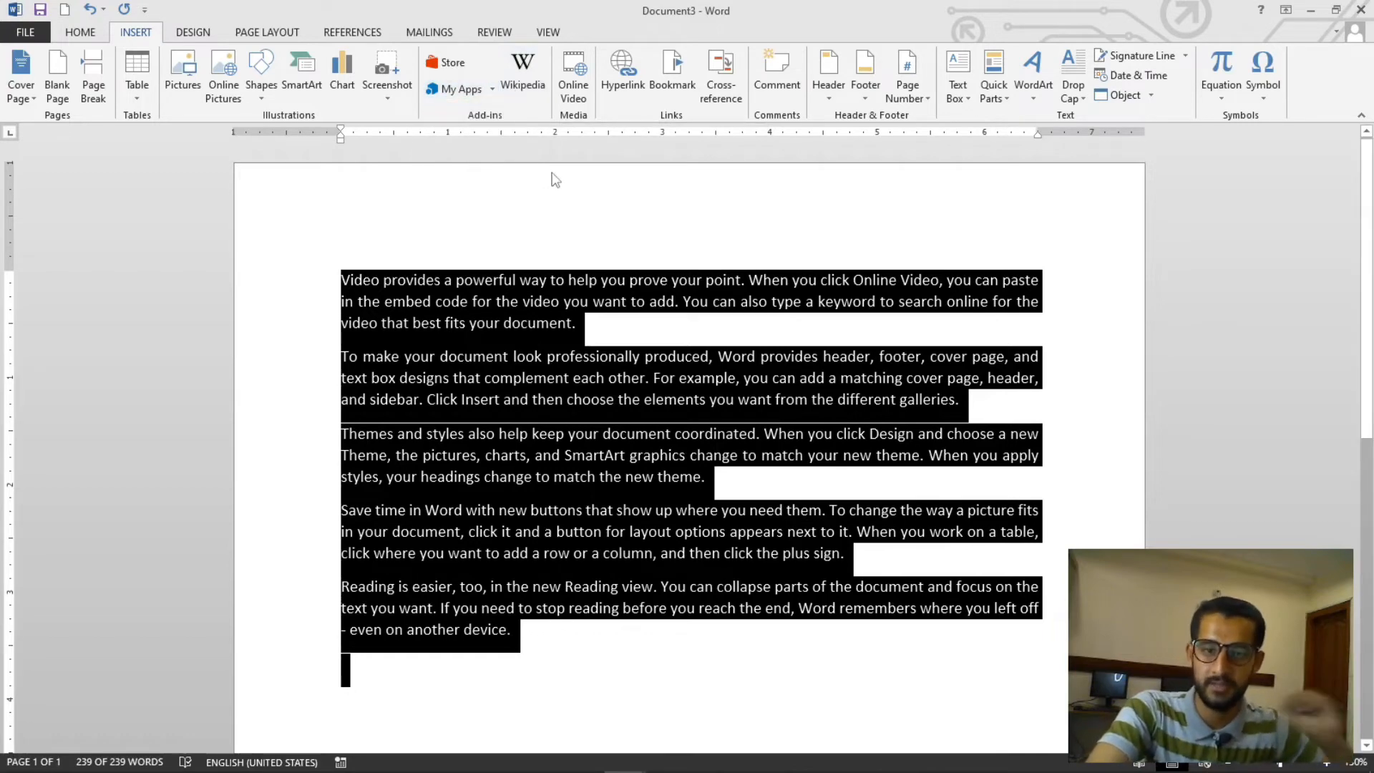
- Search the add-in store for Pro Word Cloud and add it to Word
click(444, 66)
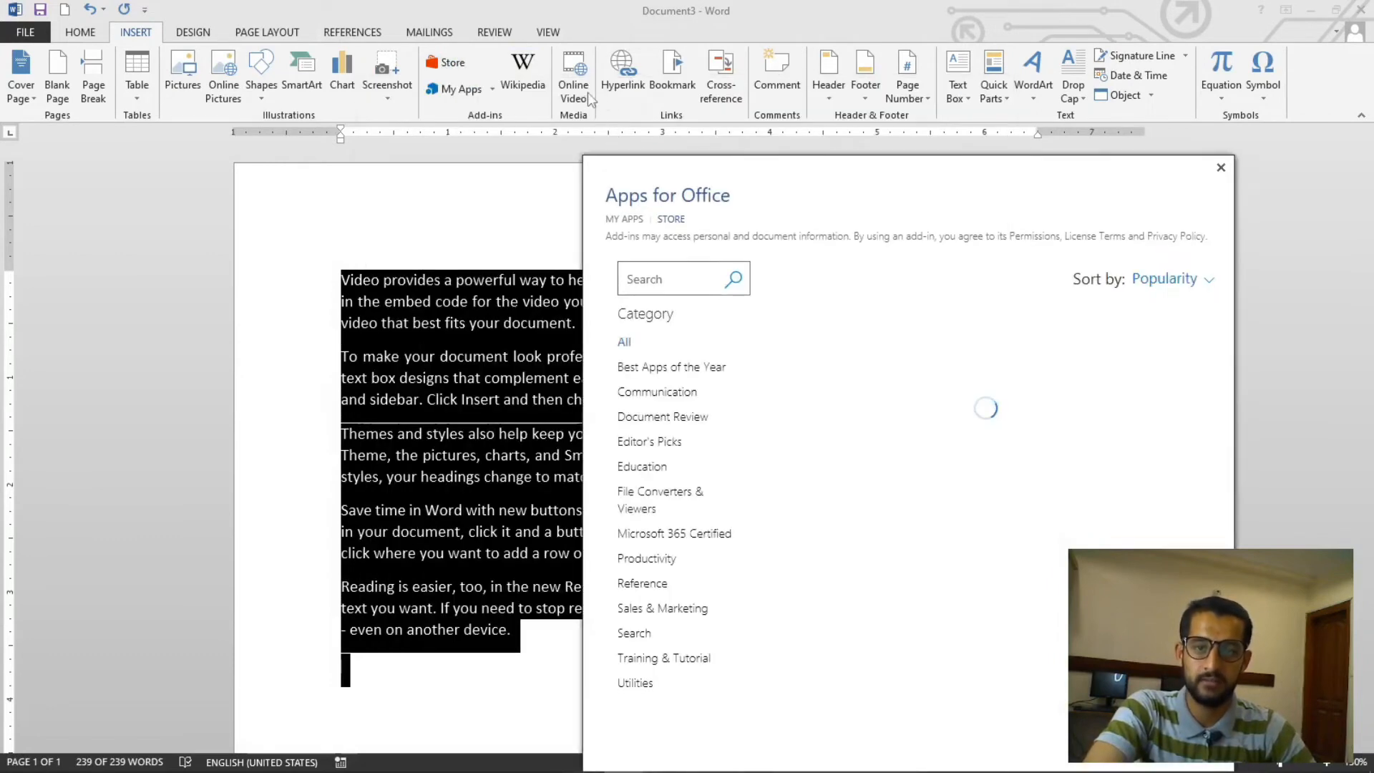
drag(673, 180, 620, 50)
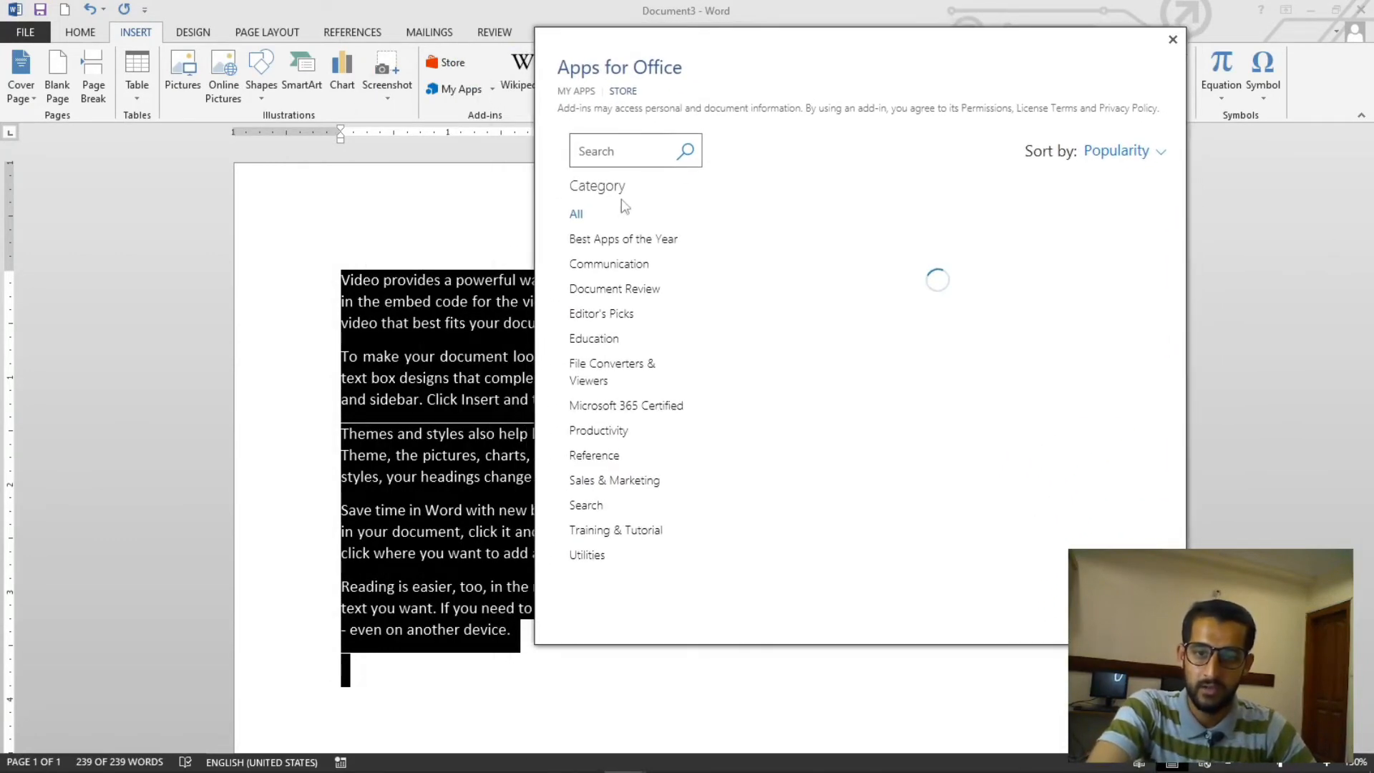
click(620, 156)
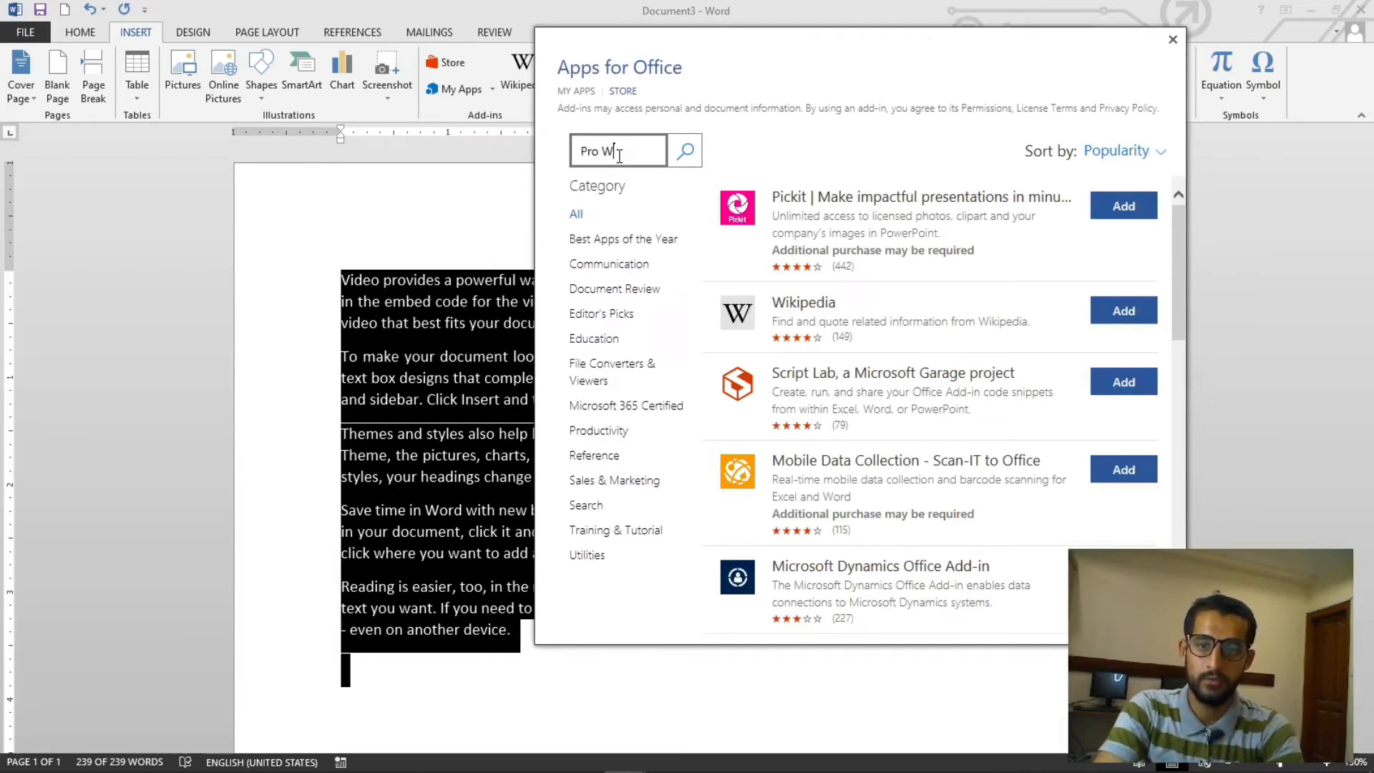
text(Pro Word Cloud)
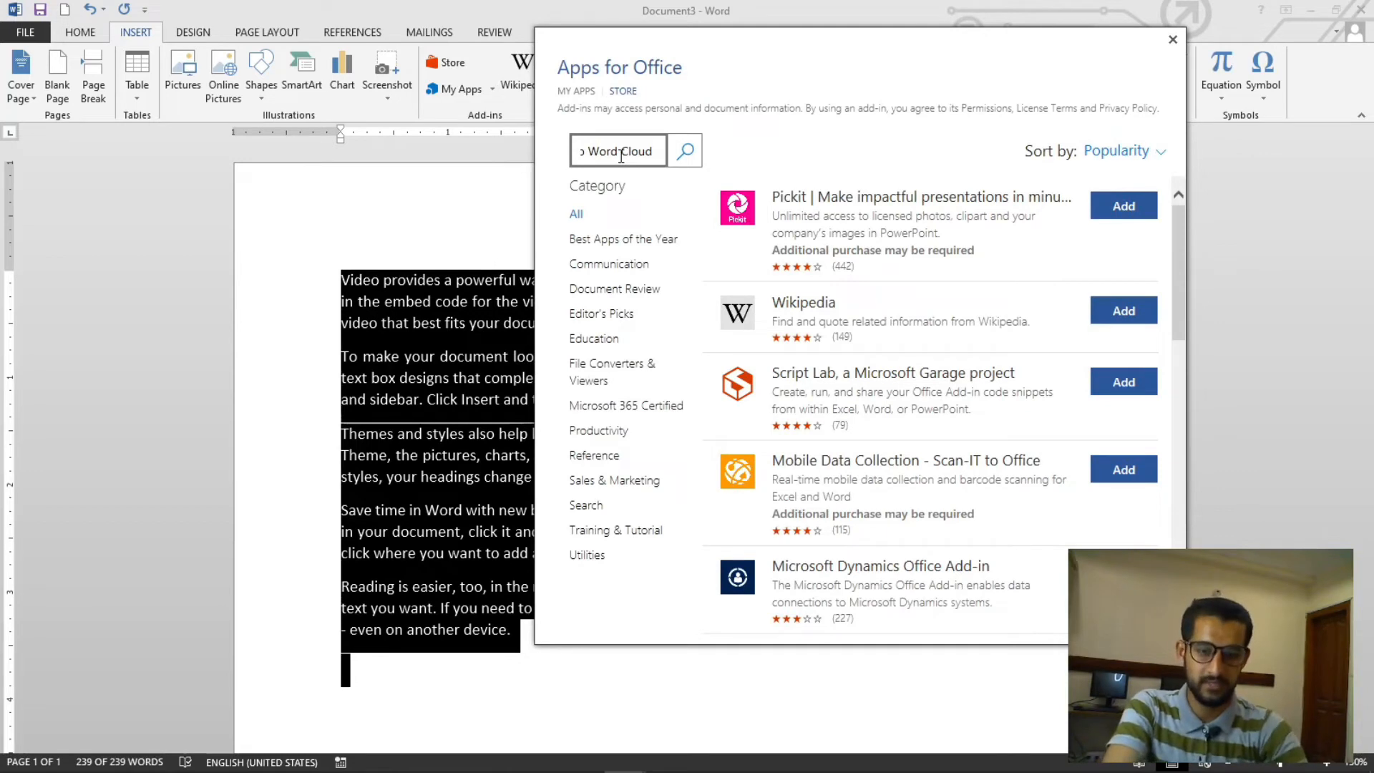
click(686, 151)
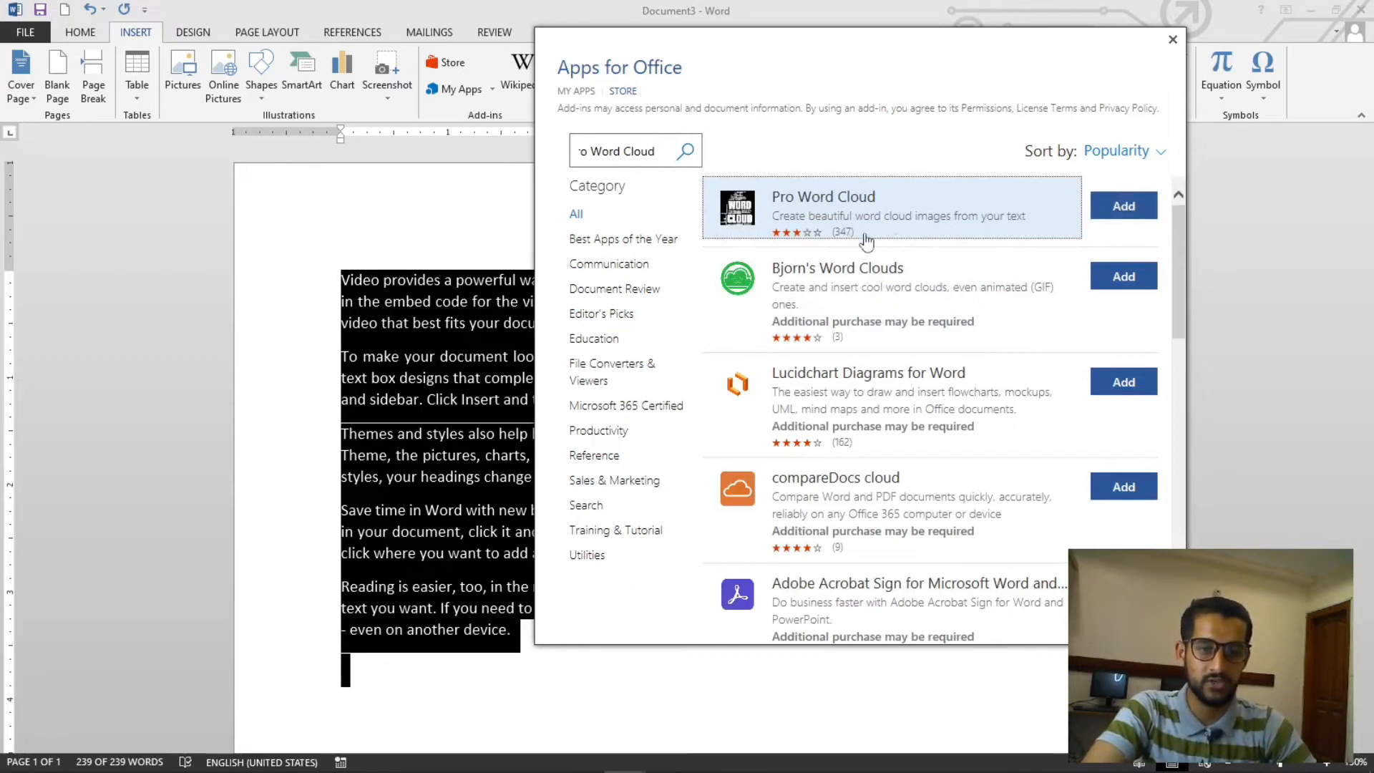
click(1123, 205)
click(1025, 346)
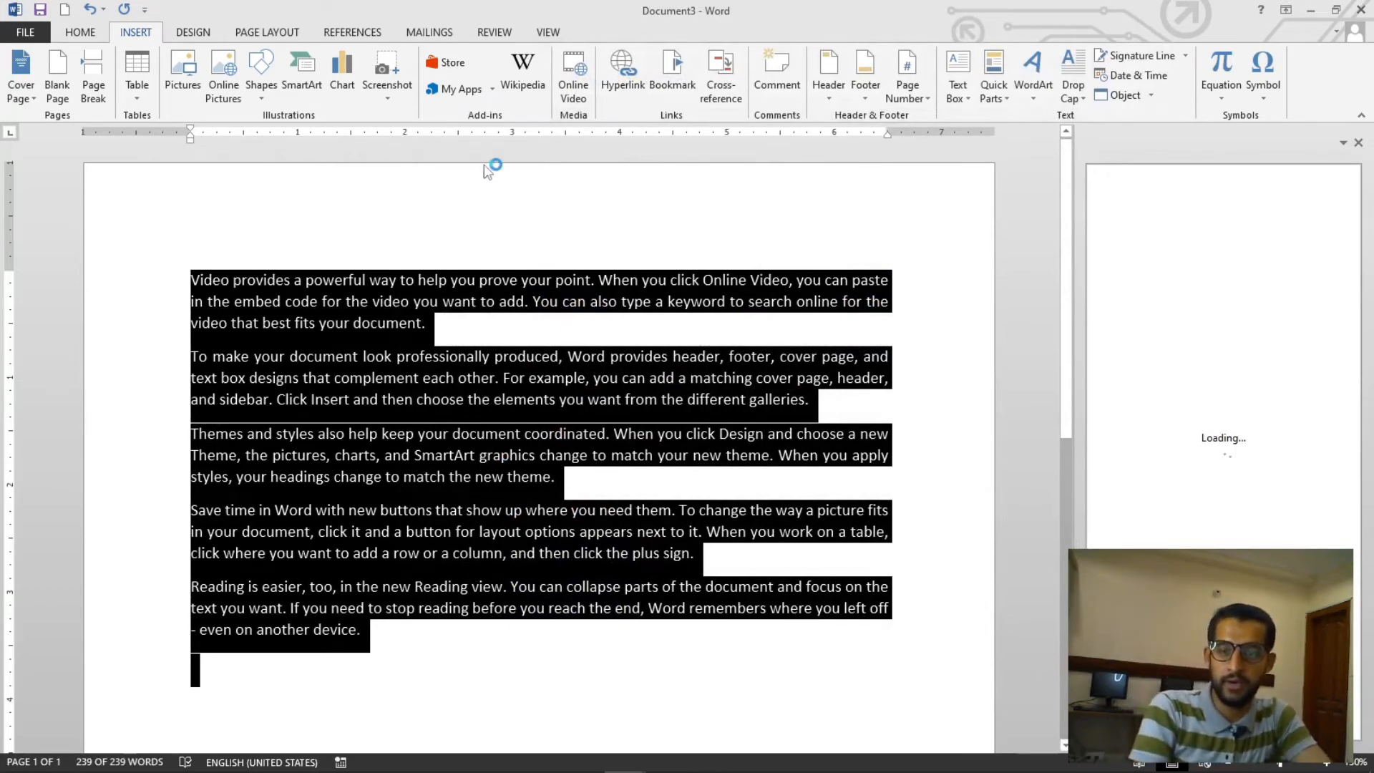
- Open the recently used add-ins list, then view all installed add-ins and close that dialog
click(492, 89)
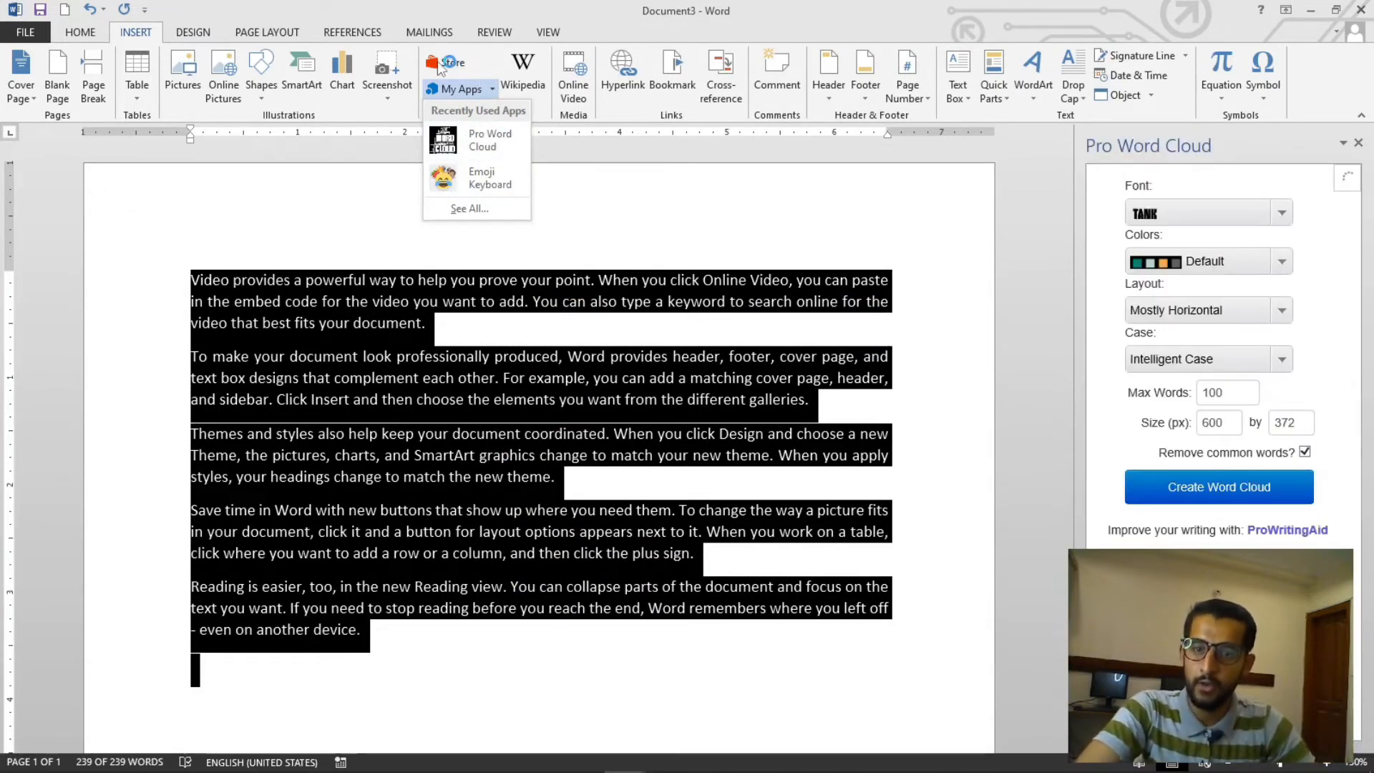
click(751, 249)
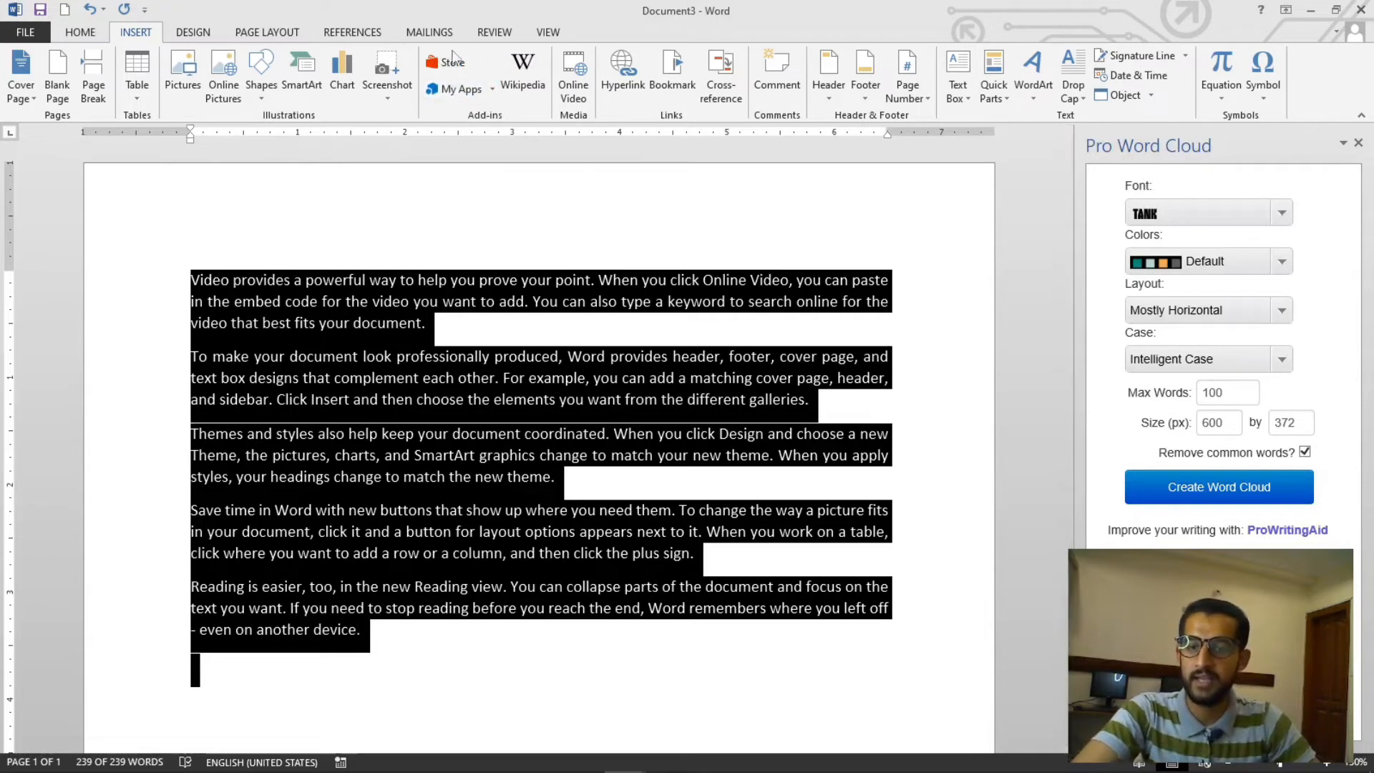
click(492, 92)
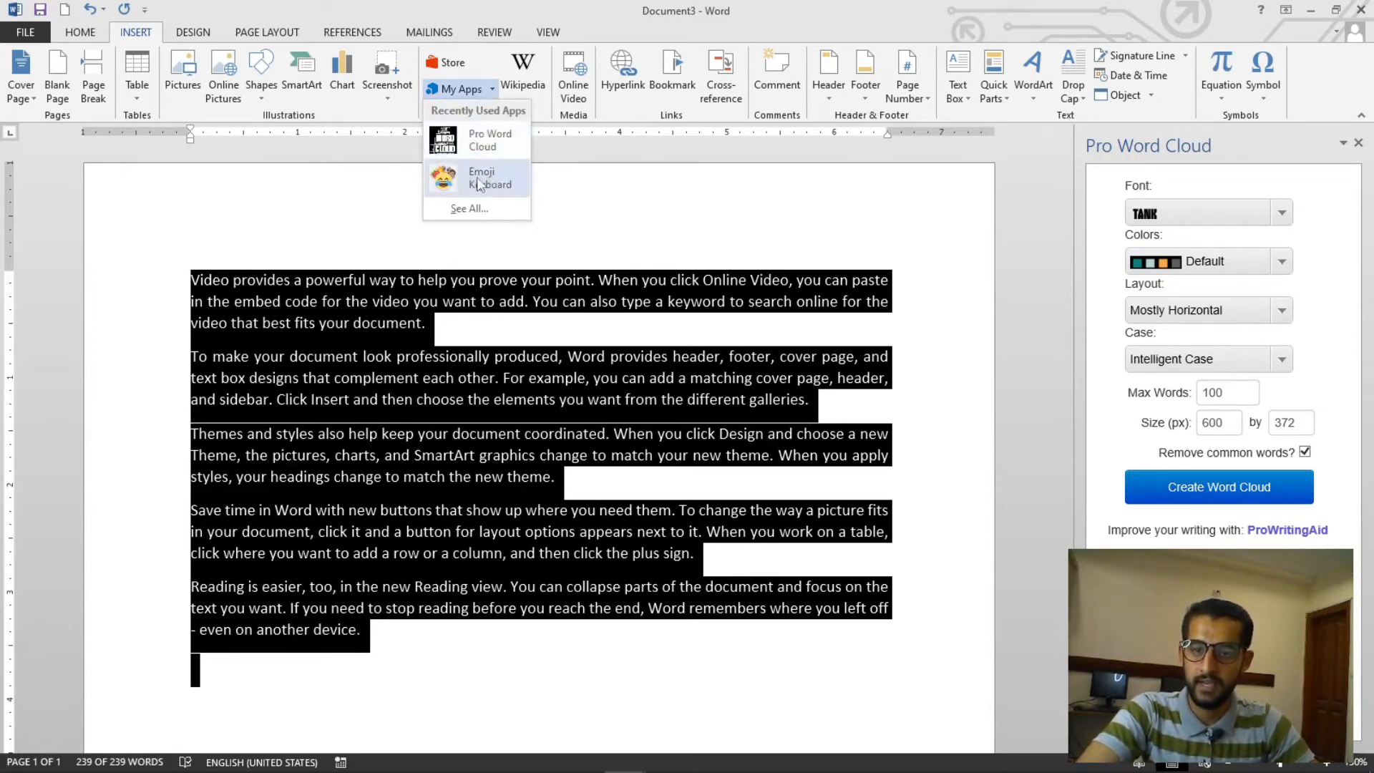
click(473, 209)
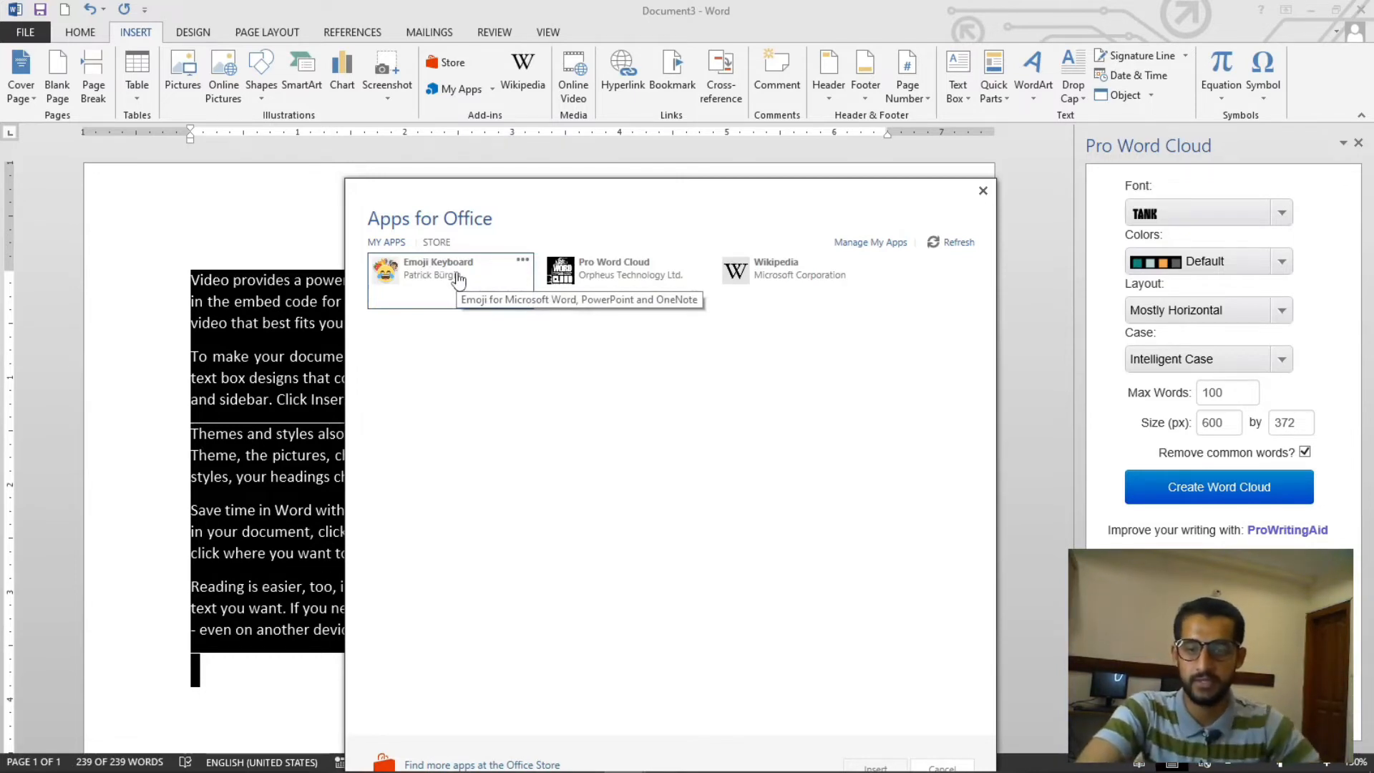
click(982, 192)
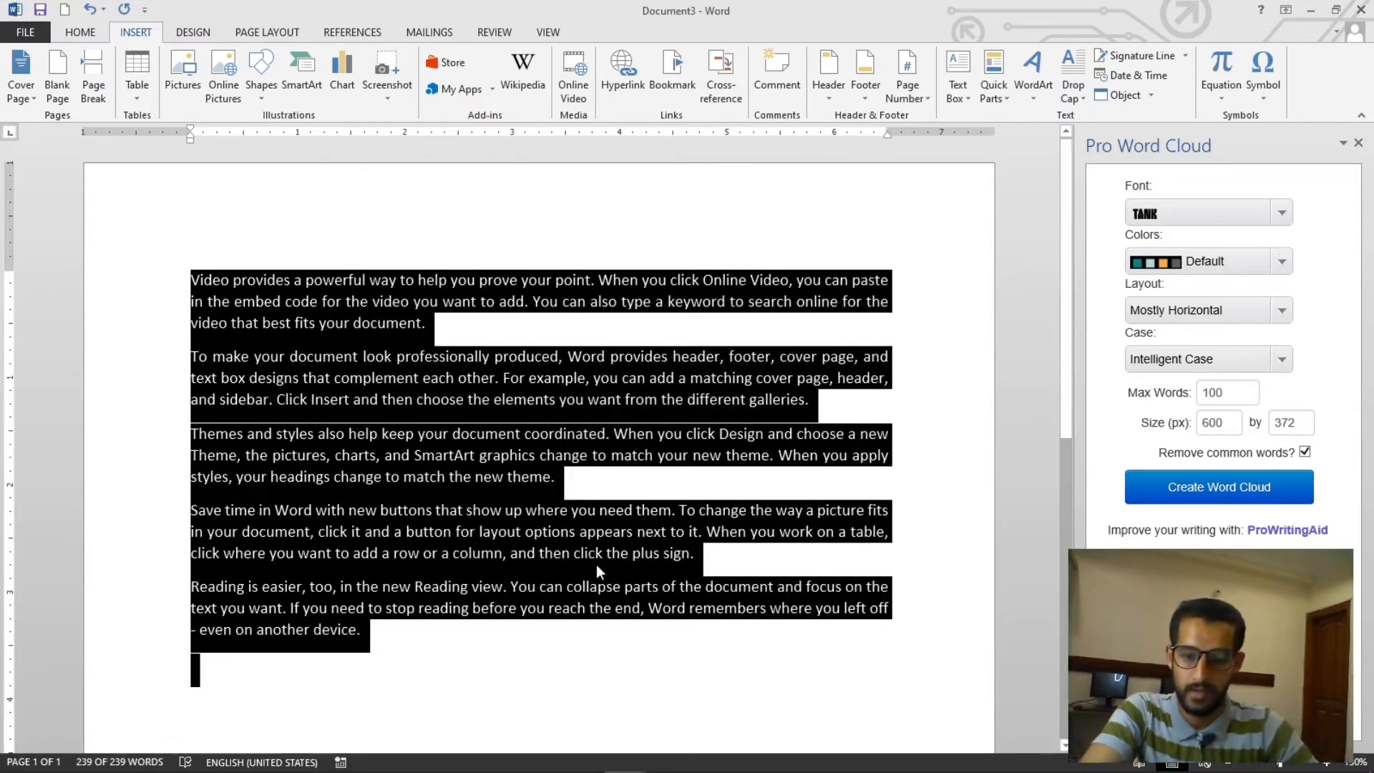
- Try selecting the paragraphs and single words such as Design, Reading and Theme
drag(373, 635, 199, 270)
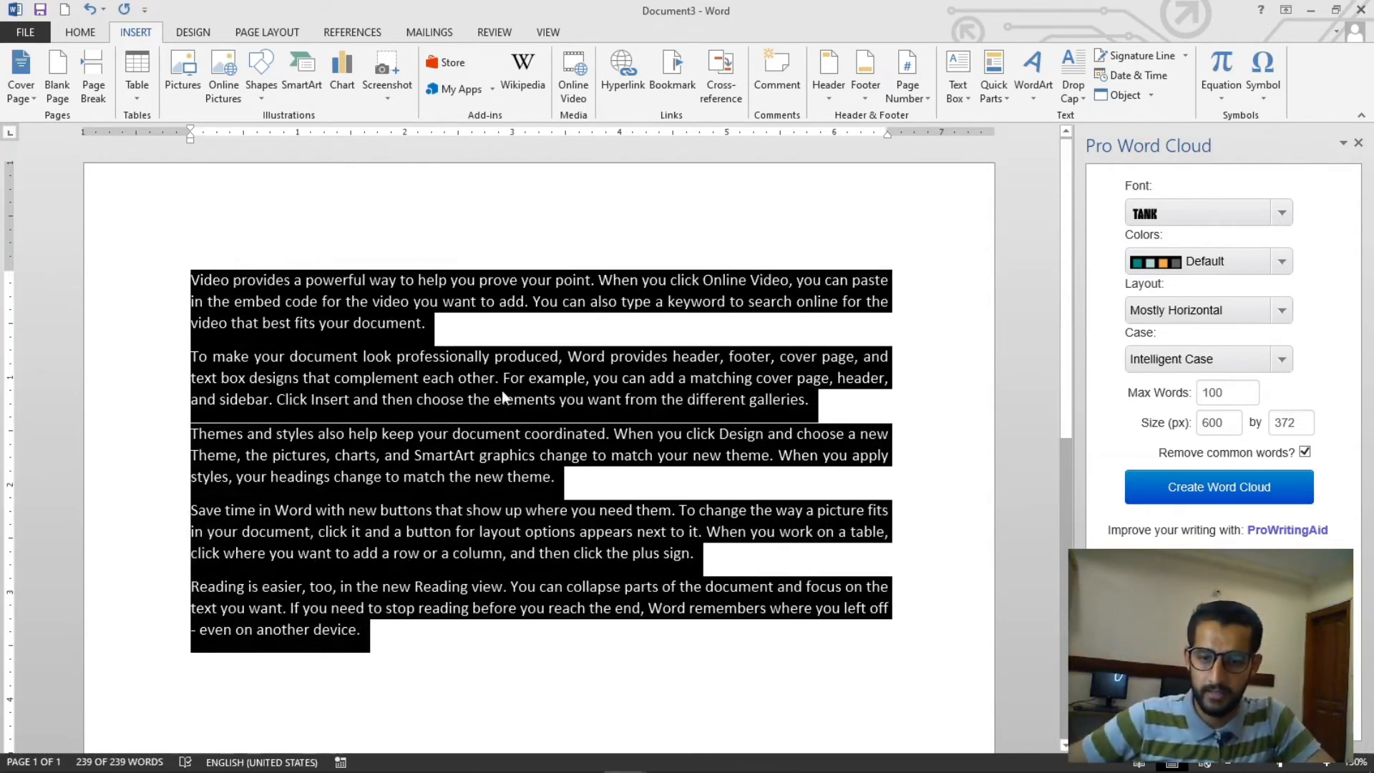
click(678, 355)
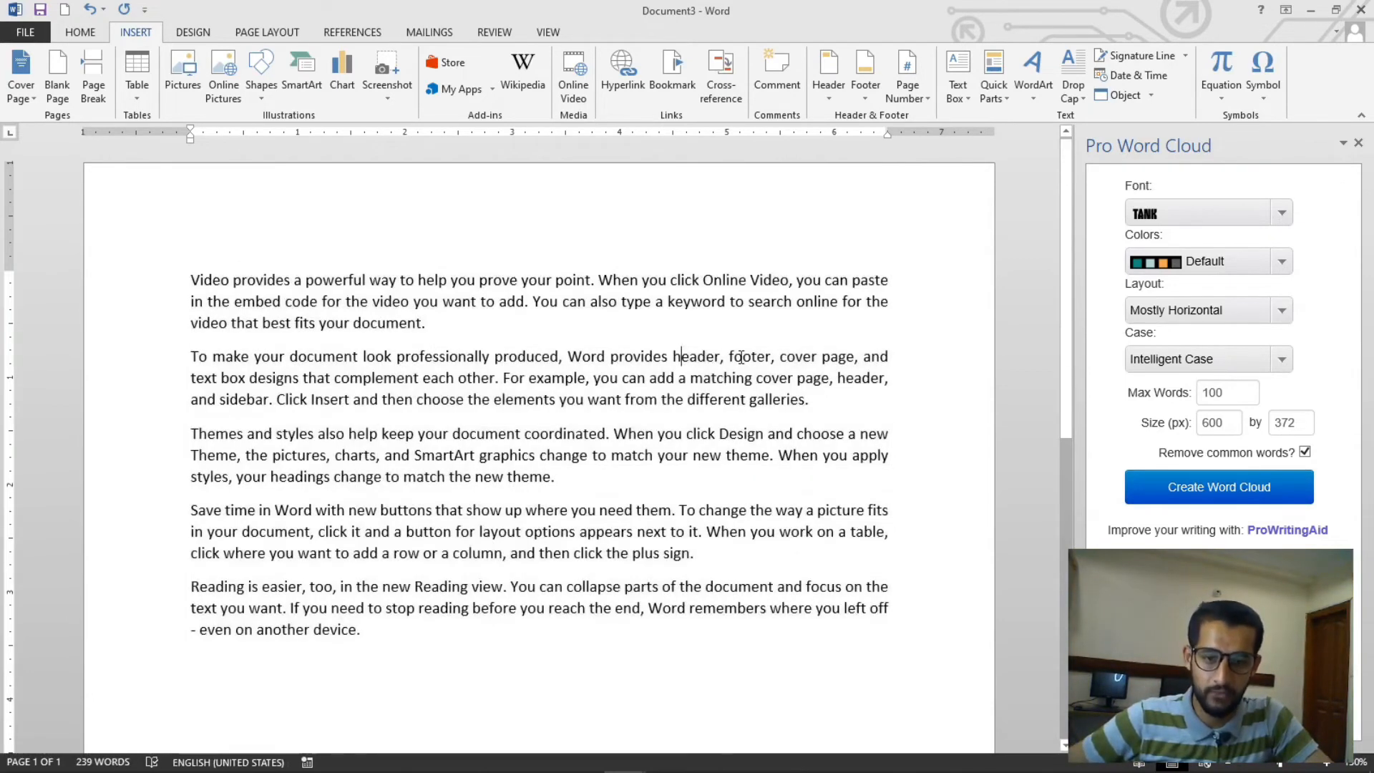
scroll(747, 338, down, 3)
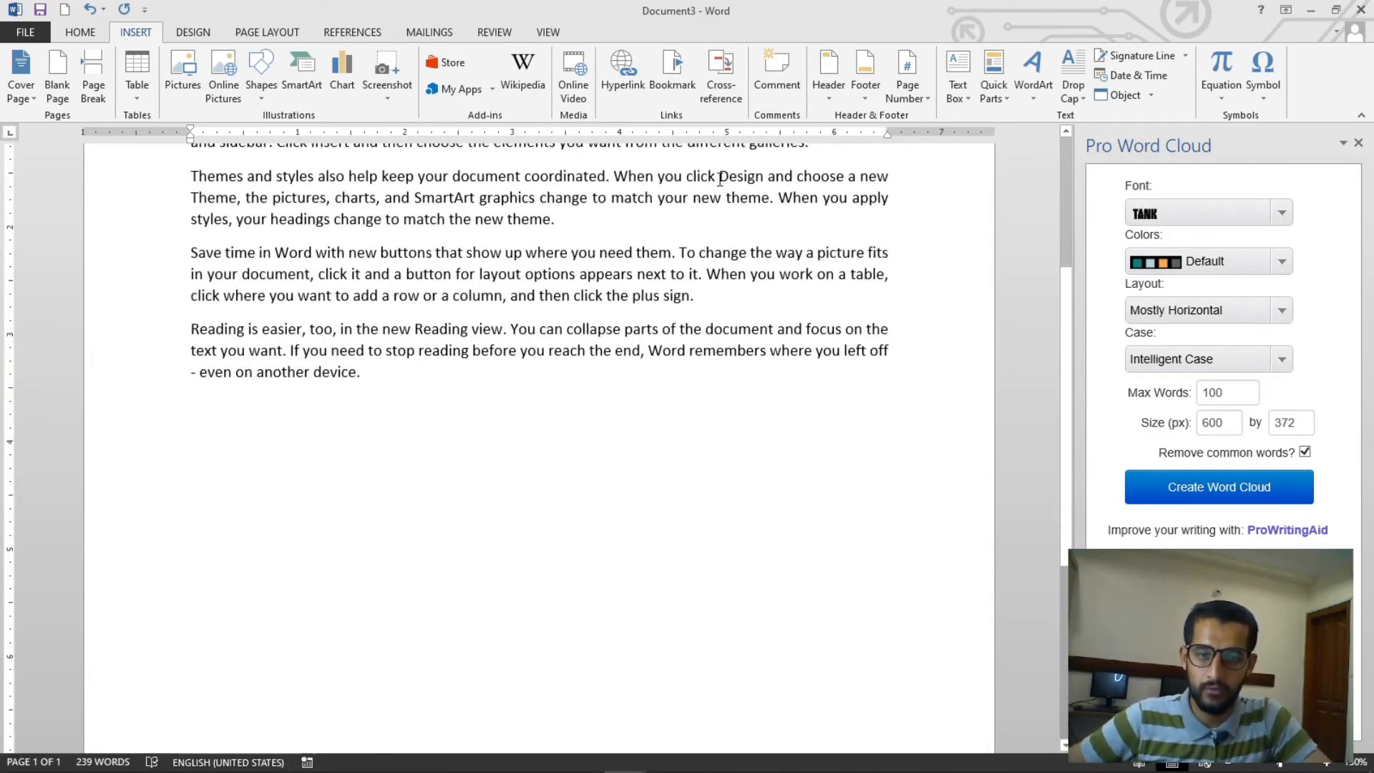
drag(720, 179, 767, 178)
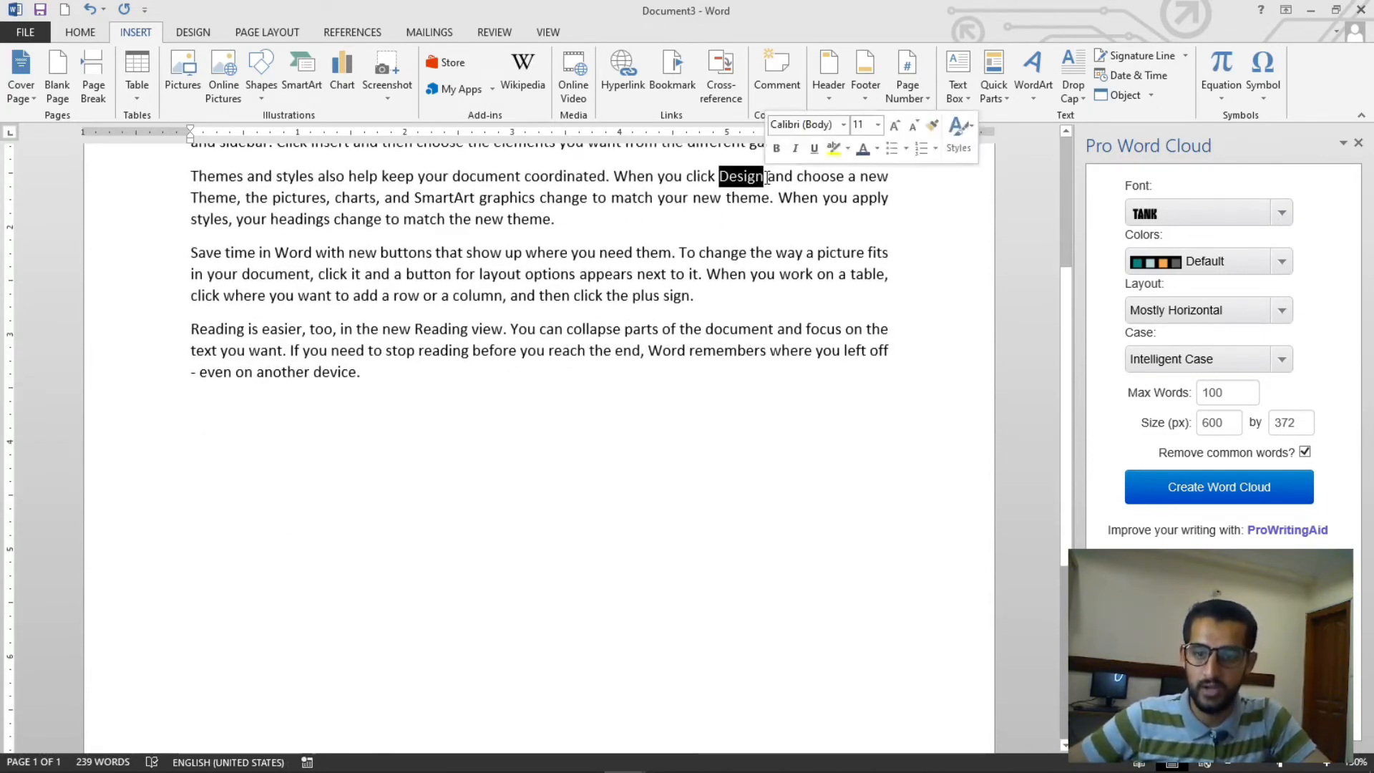
double_click(451, 329)
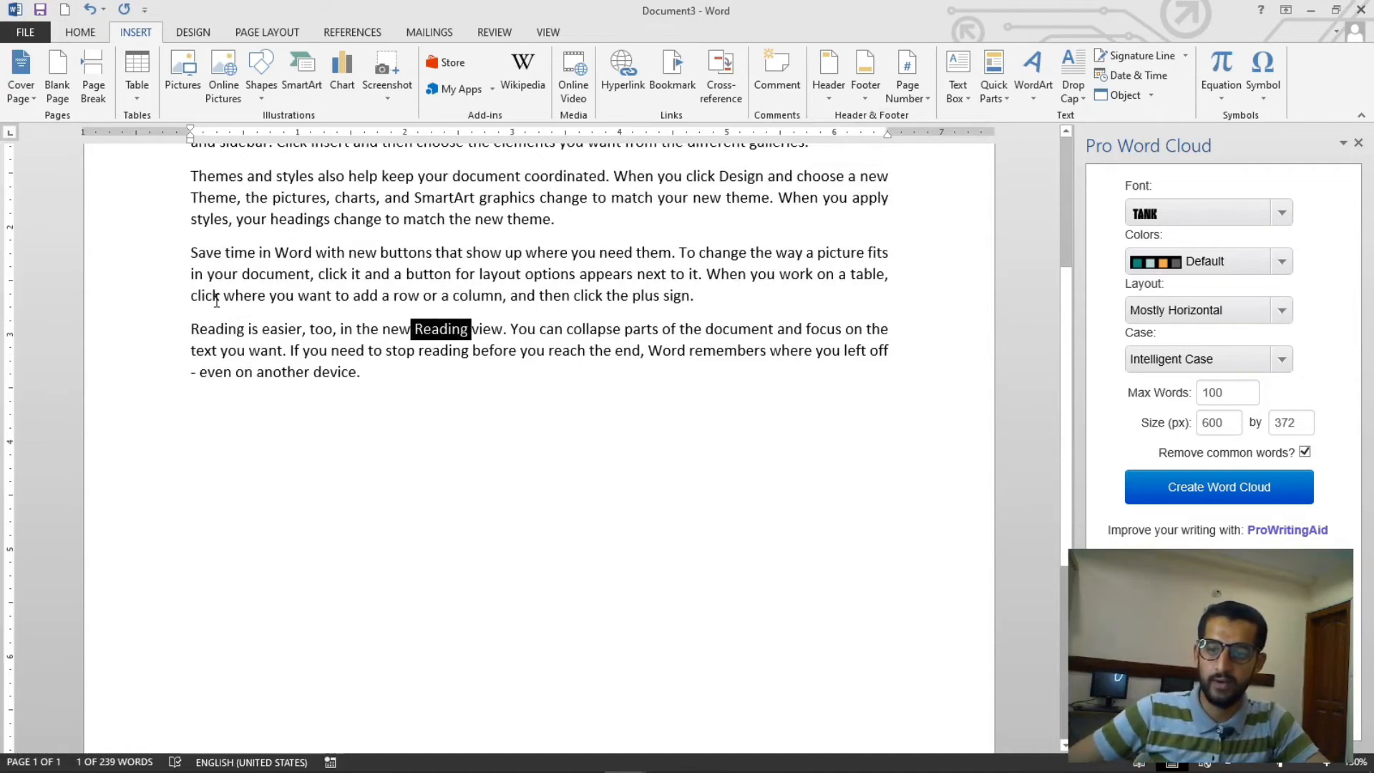
scroll(216, 300, up, 2)
drag(190, 351, 237, 351)
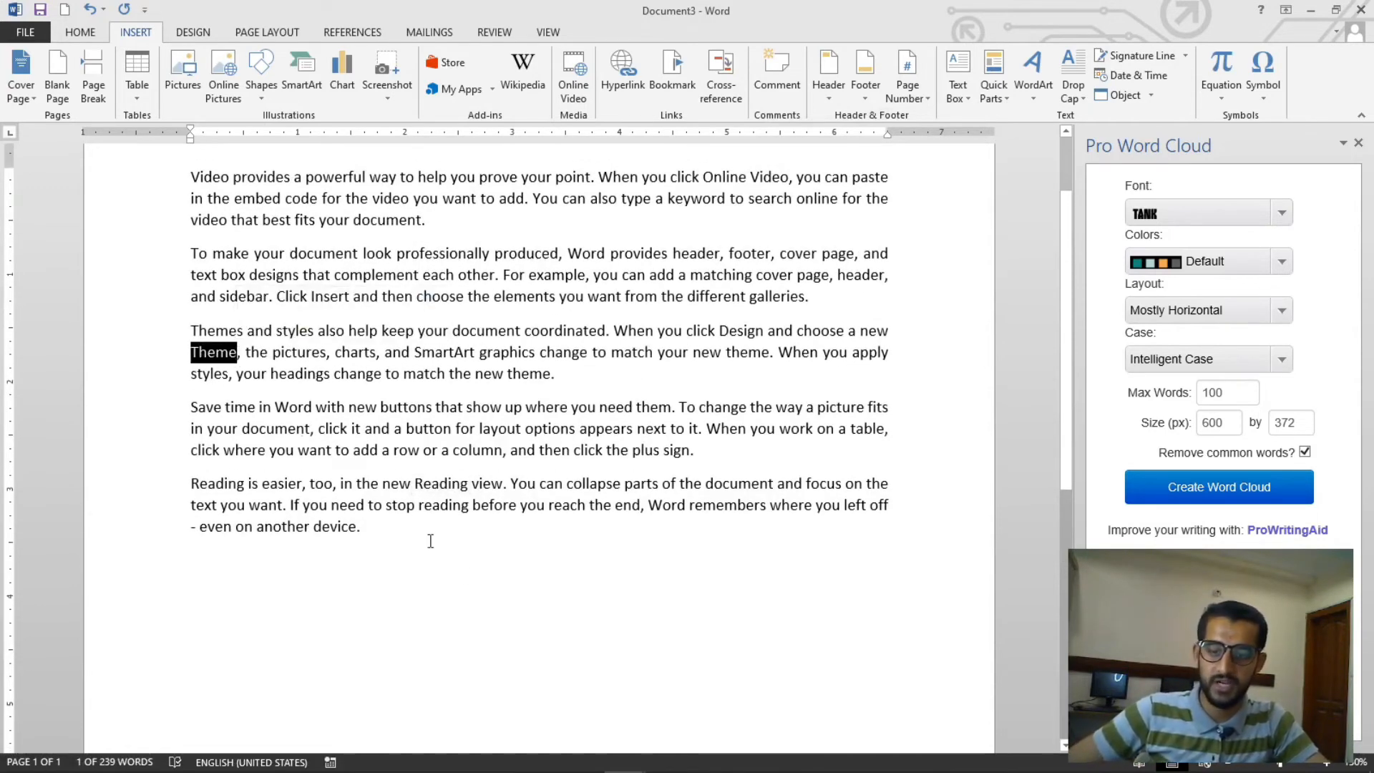
- Select all the paragraphs and set the word cloud font to Gnuolane
drag(416, 553, 158, 193)
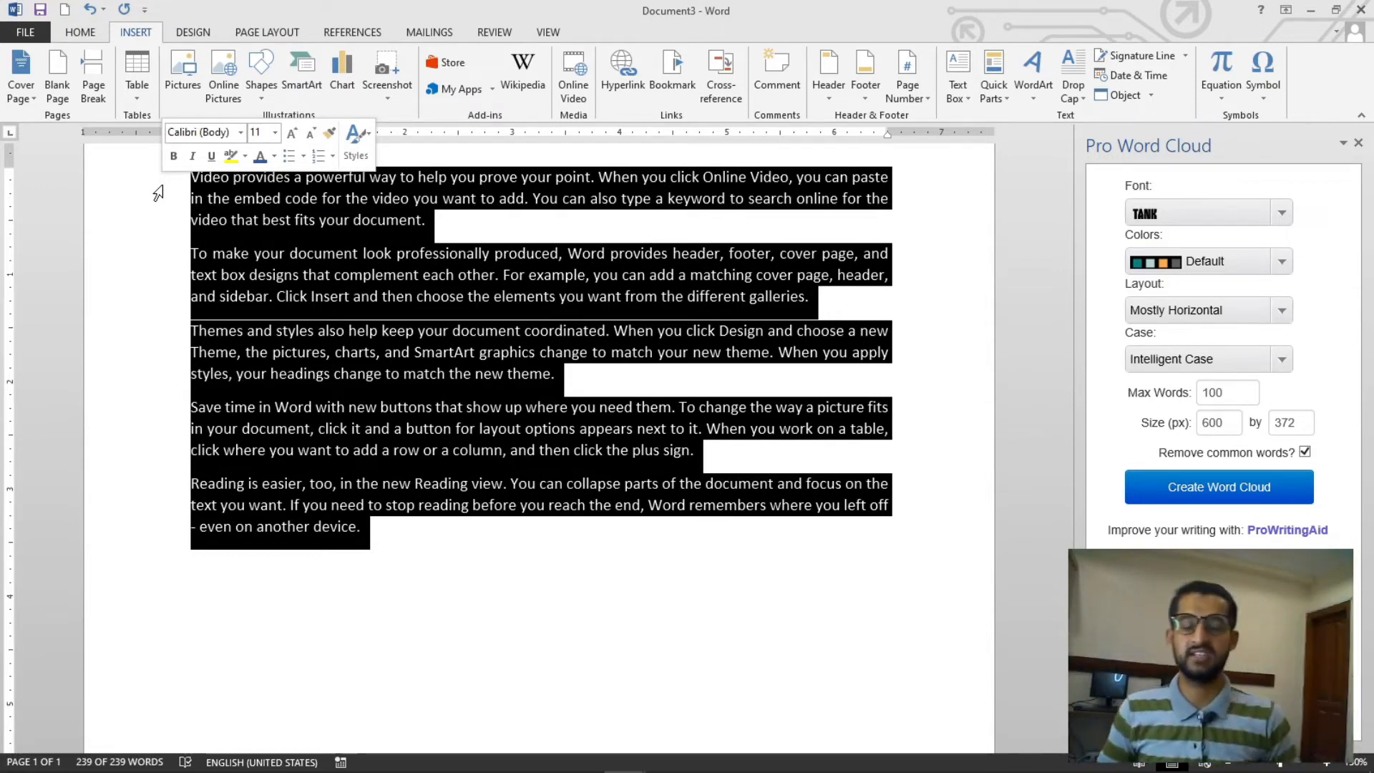
click(1281, 221)
scroll(1188, 372, down, 5)
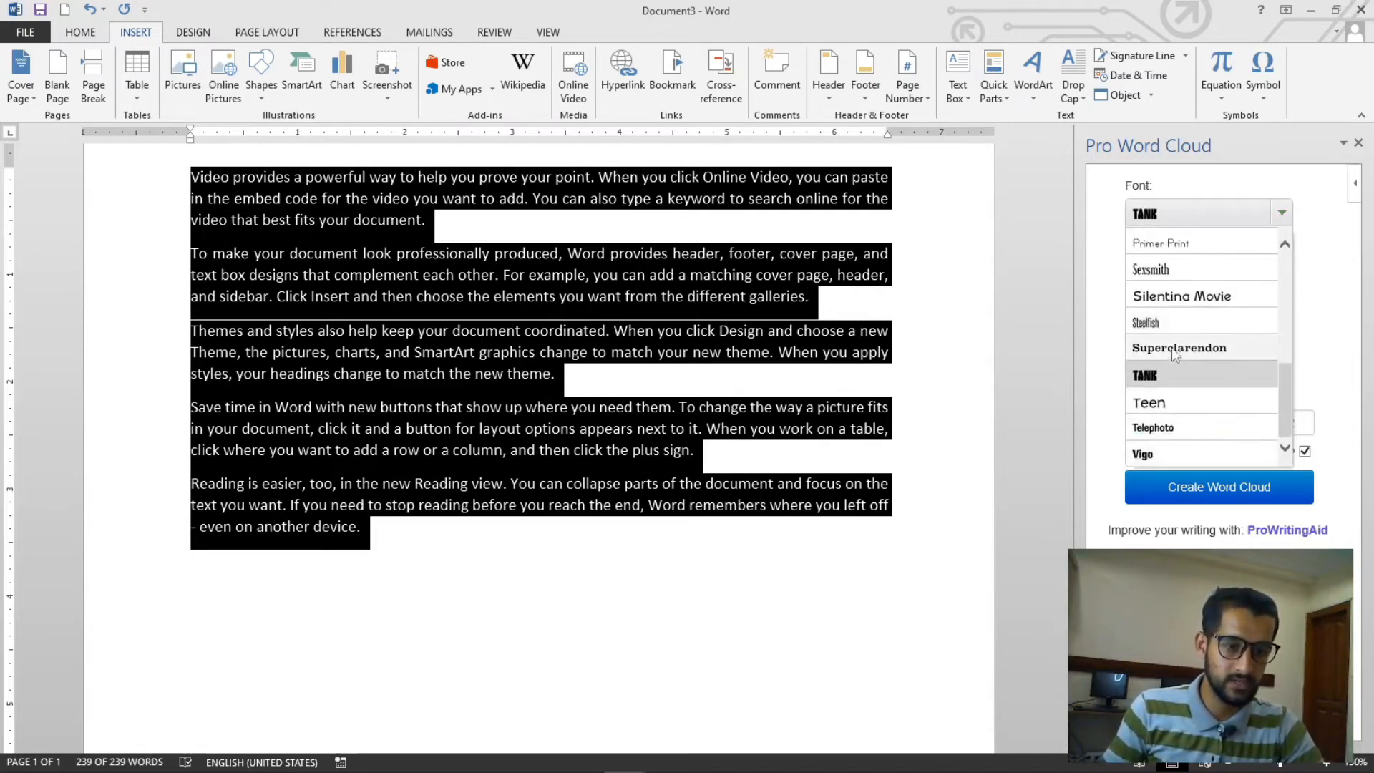
scroll(1172, 349, up, 3)
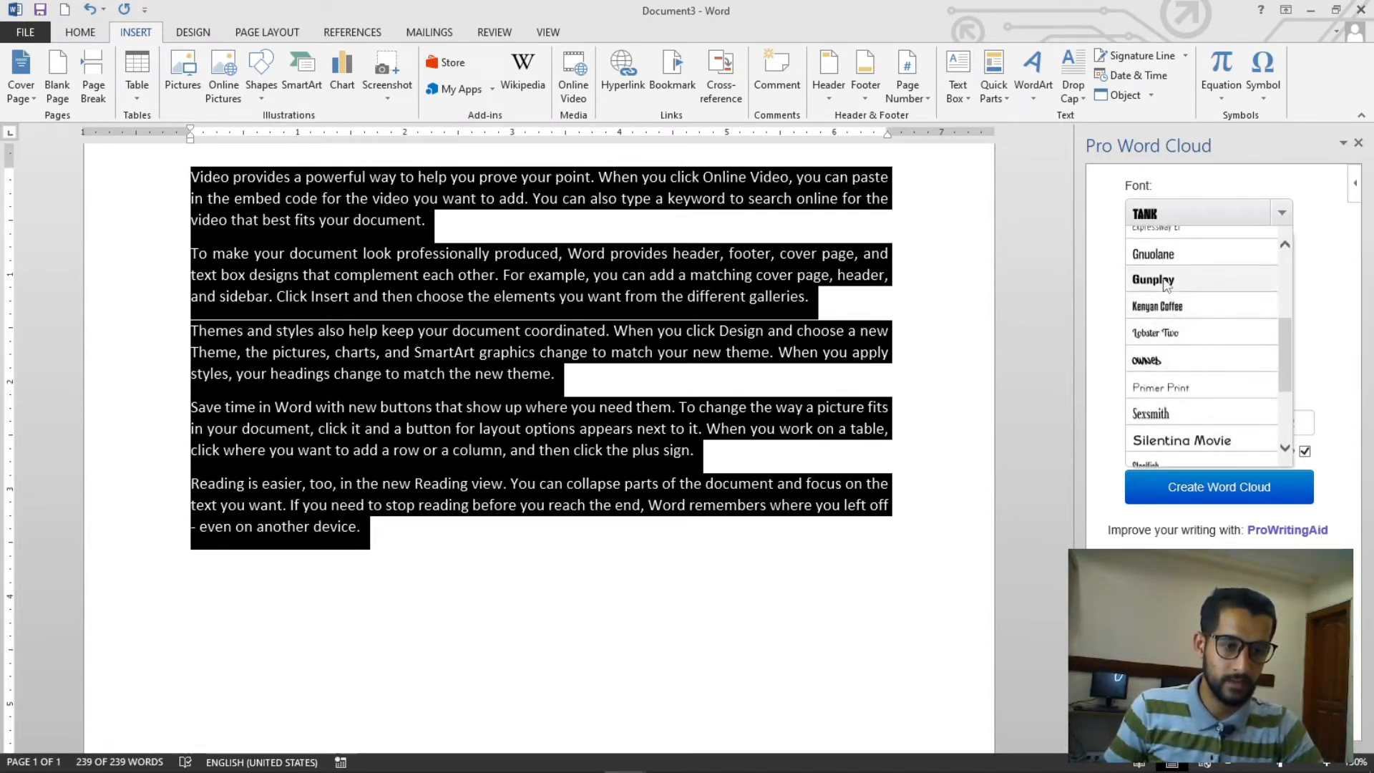
scroll(1167, 285, up, 2)
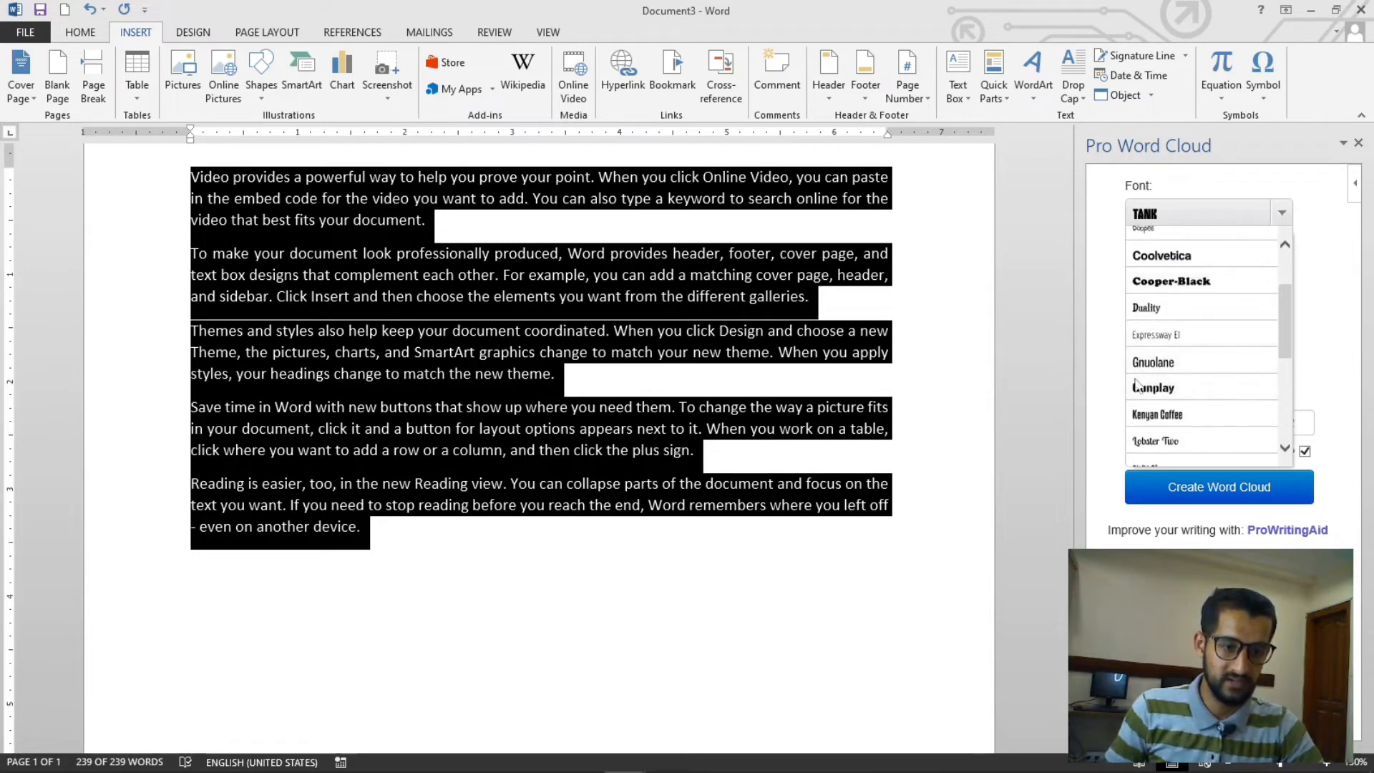
click(1168, 365)
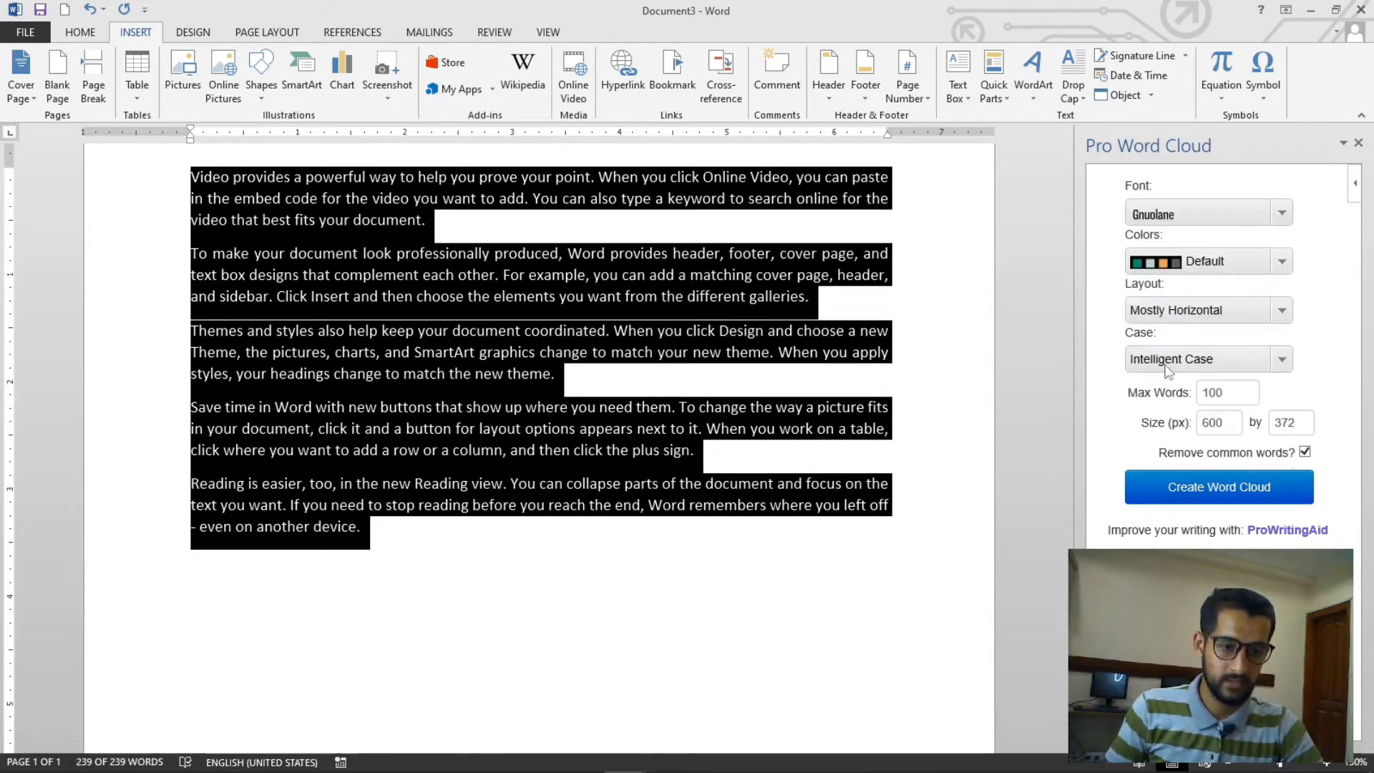
- Choose ProWritingAid colours, Mostly Horizontal layout and Intelligent Case for the word cloud
click(1281, 262)
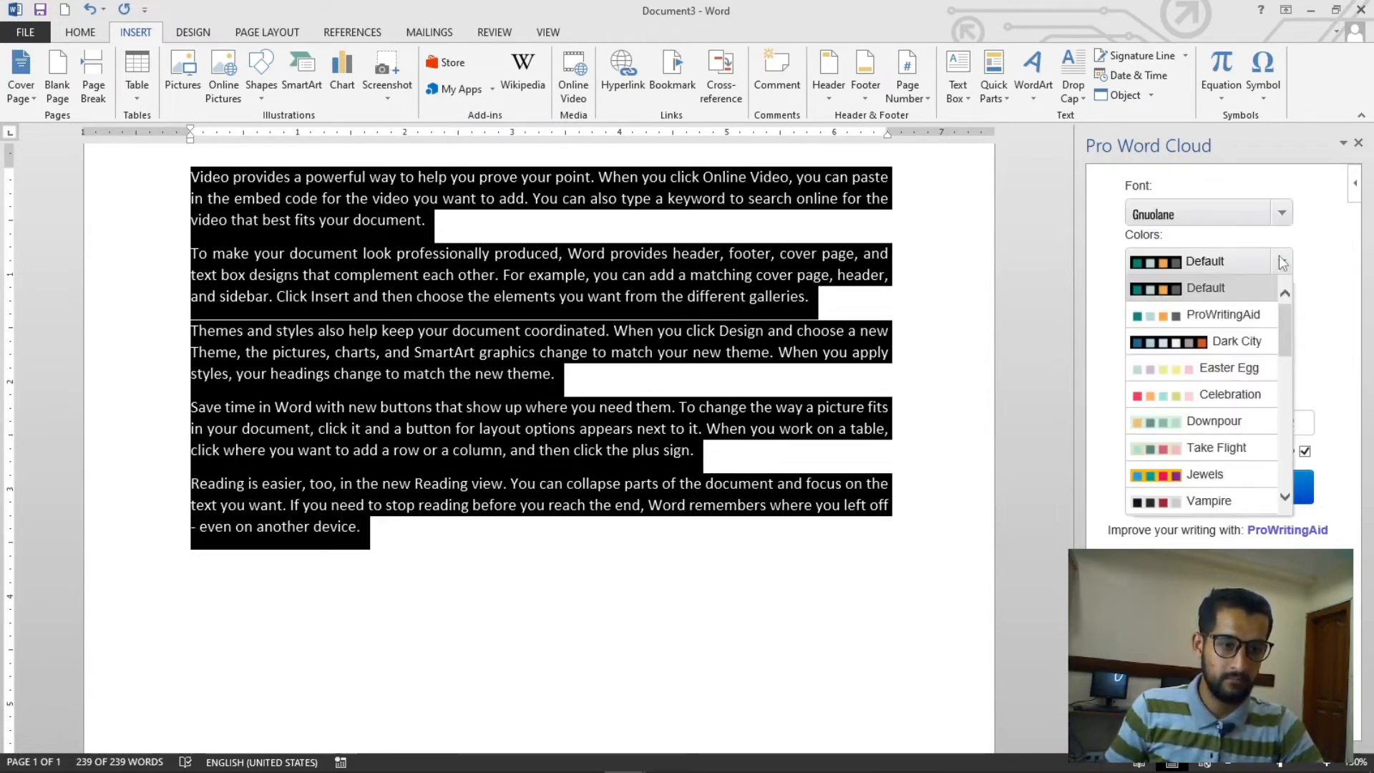
click(1220, 315)
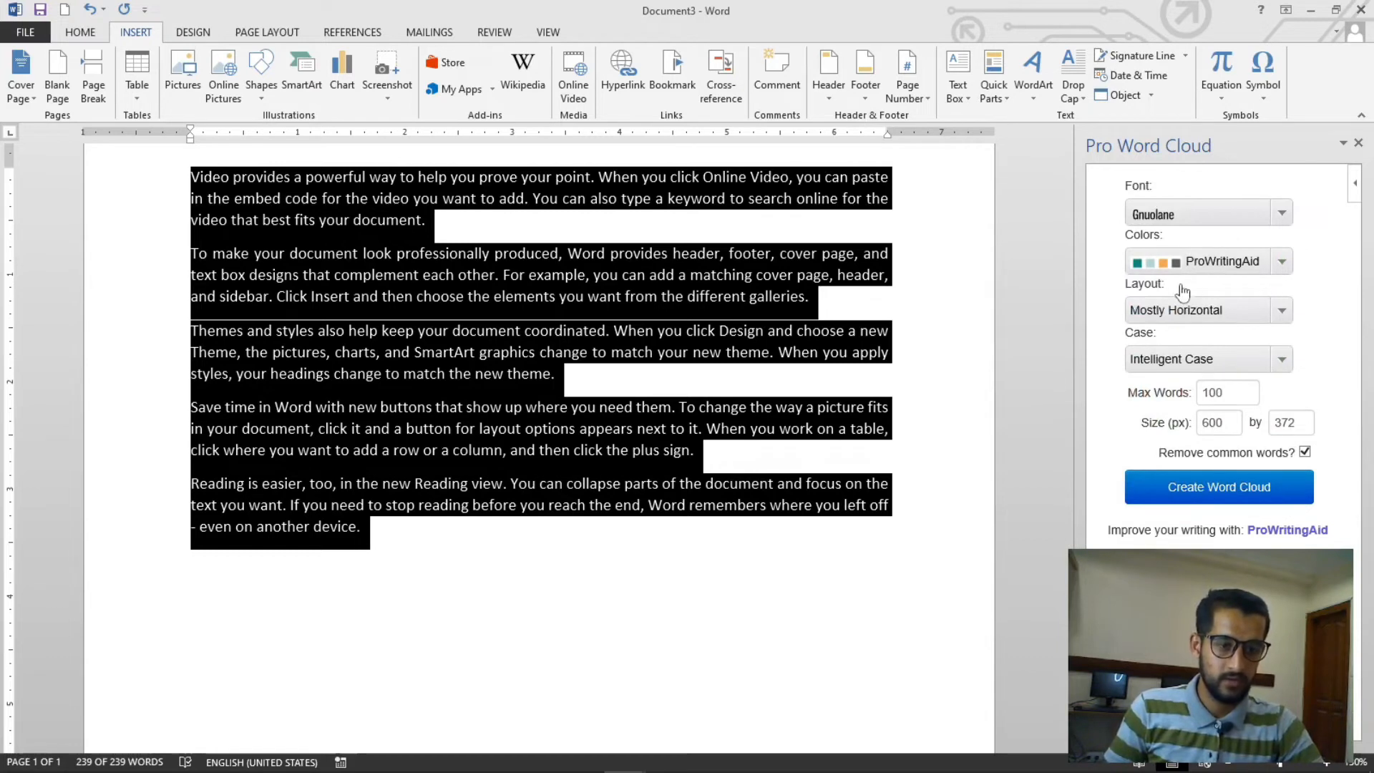
click(1281, 312)
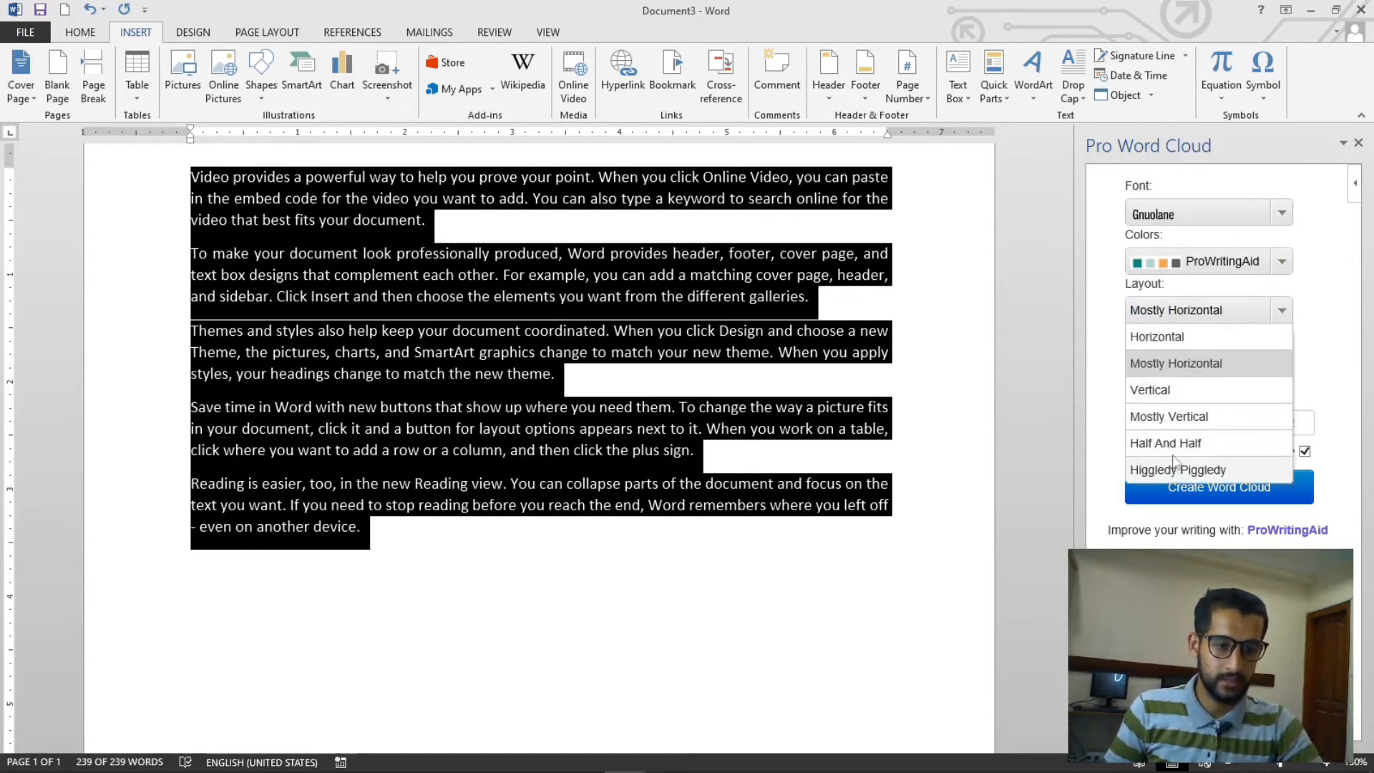
click(1192, 363)
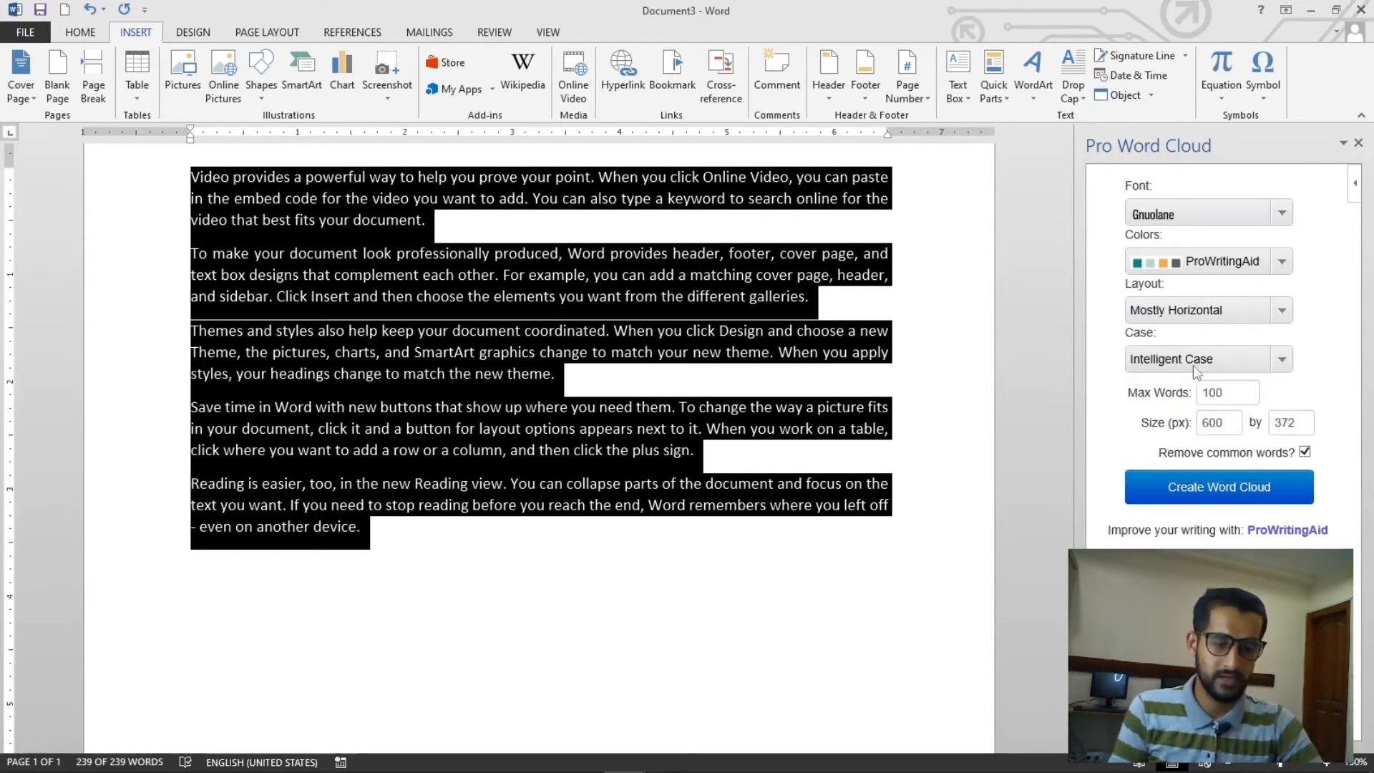
click(1285, 361)
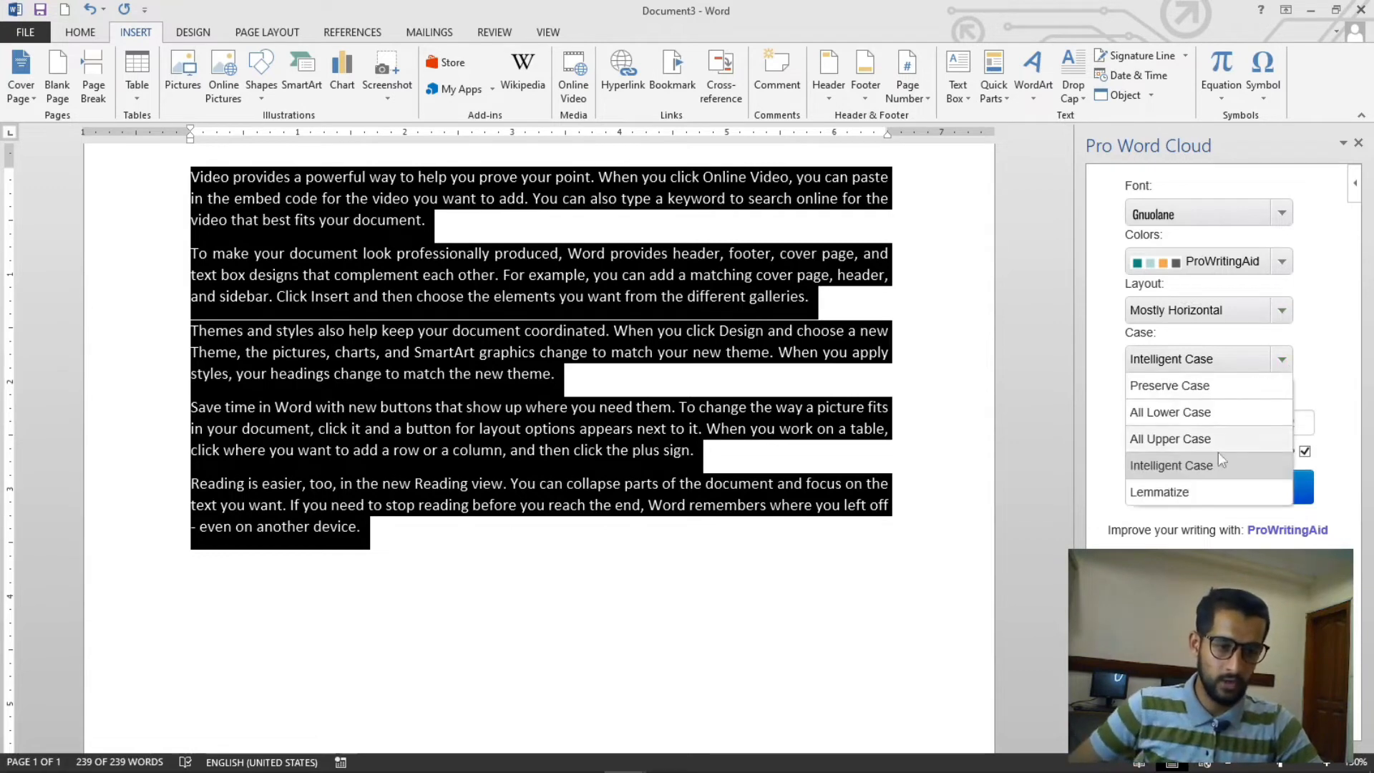
click(1174, 466)
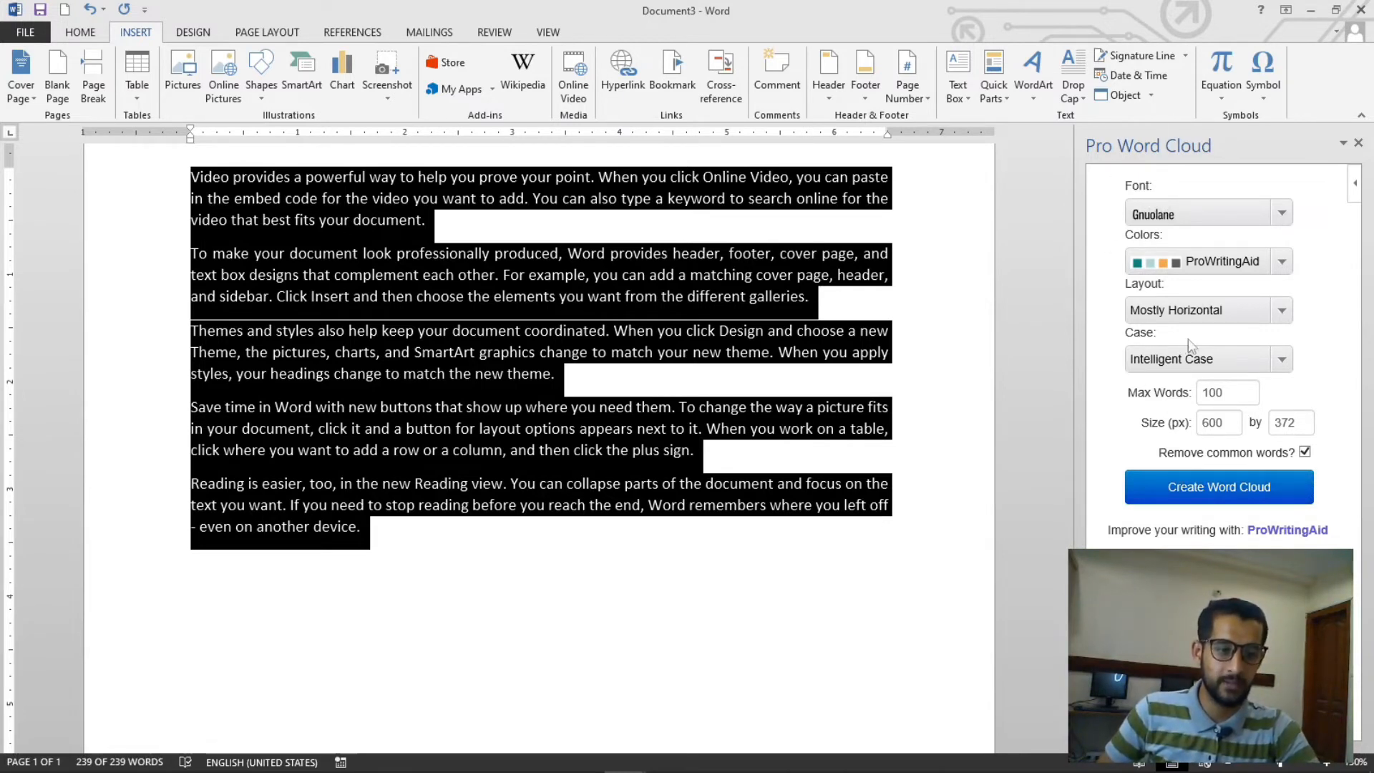
- Reselect all the paragraphs and create the word cloud with the chosen settings
drag(1228, 426, 1198, 424)
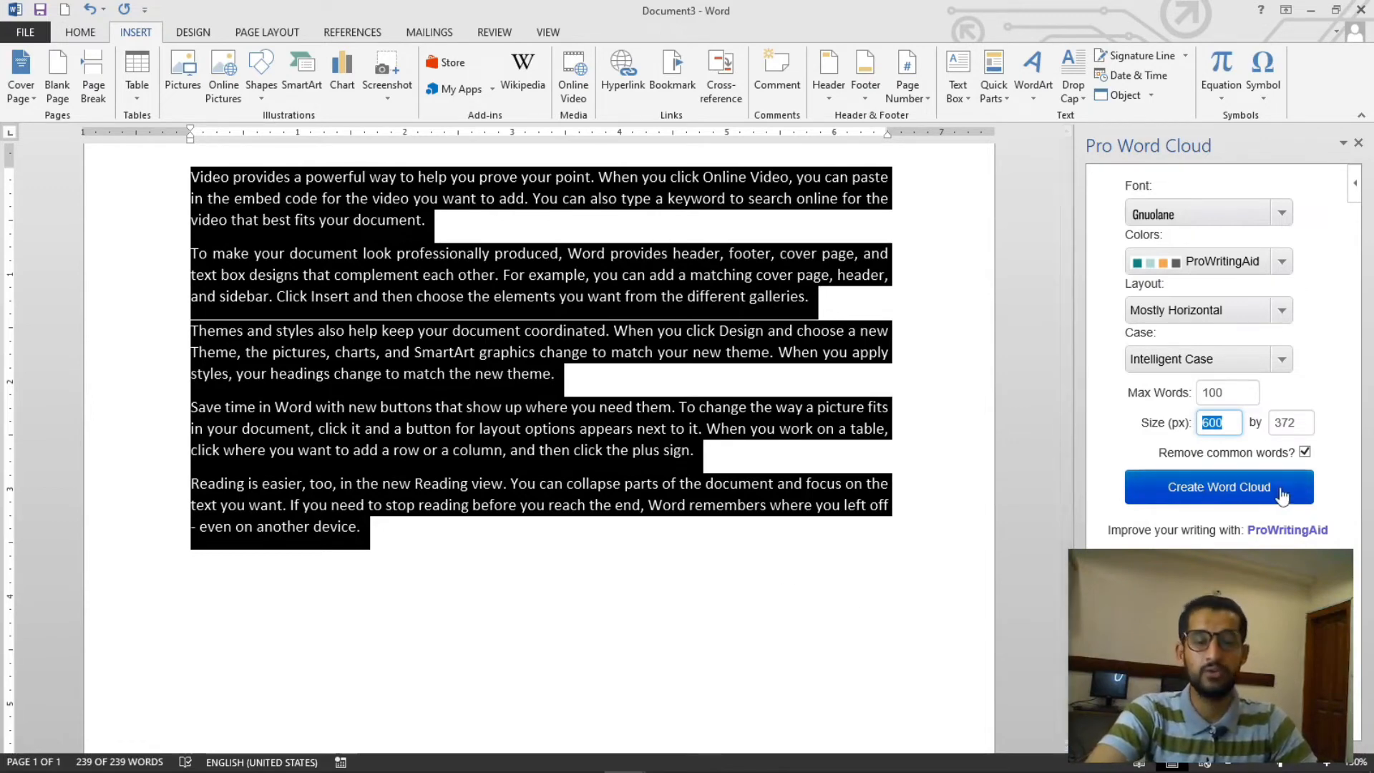
click(371, 529)
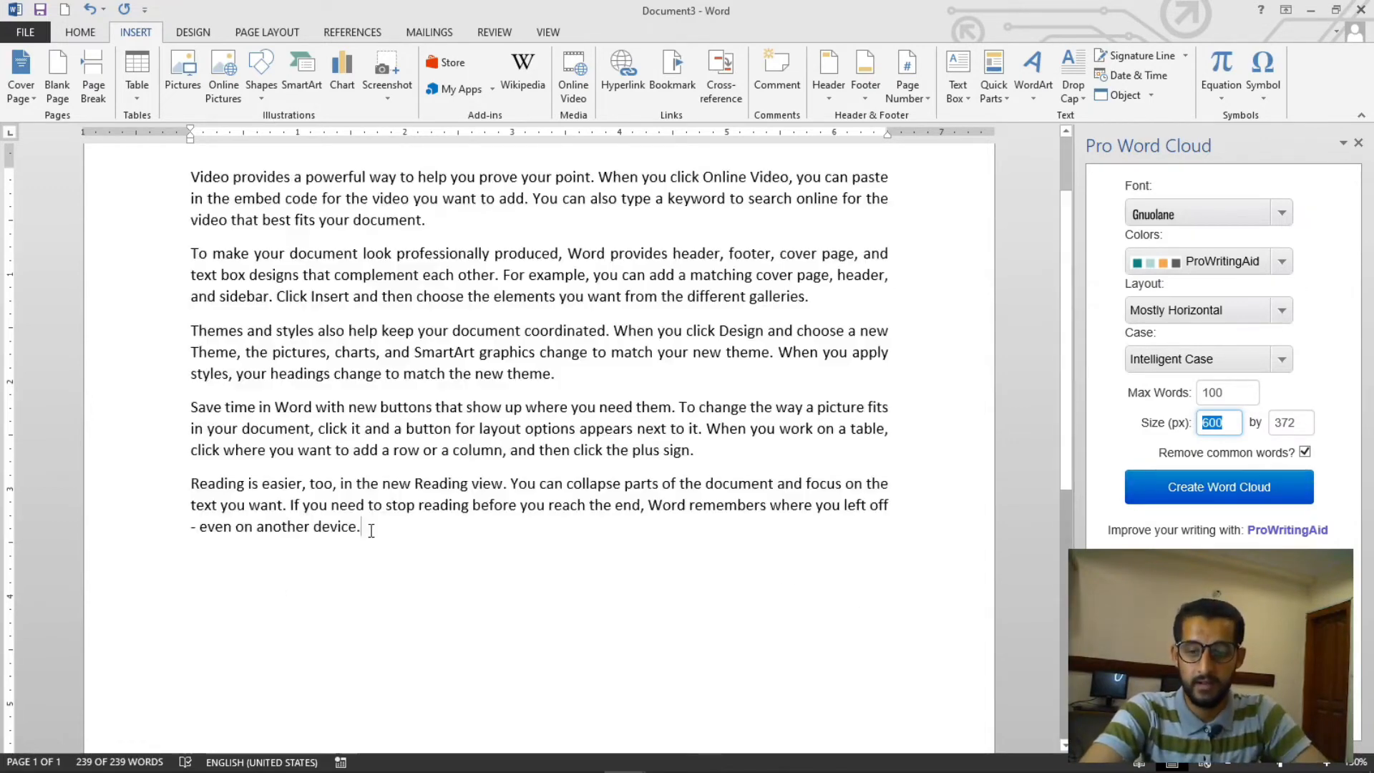
drag(321, 518, 190, 177)
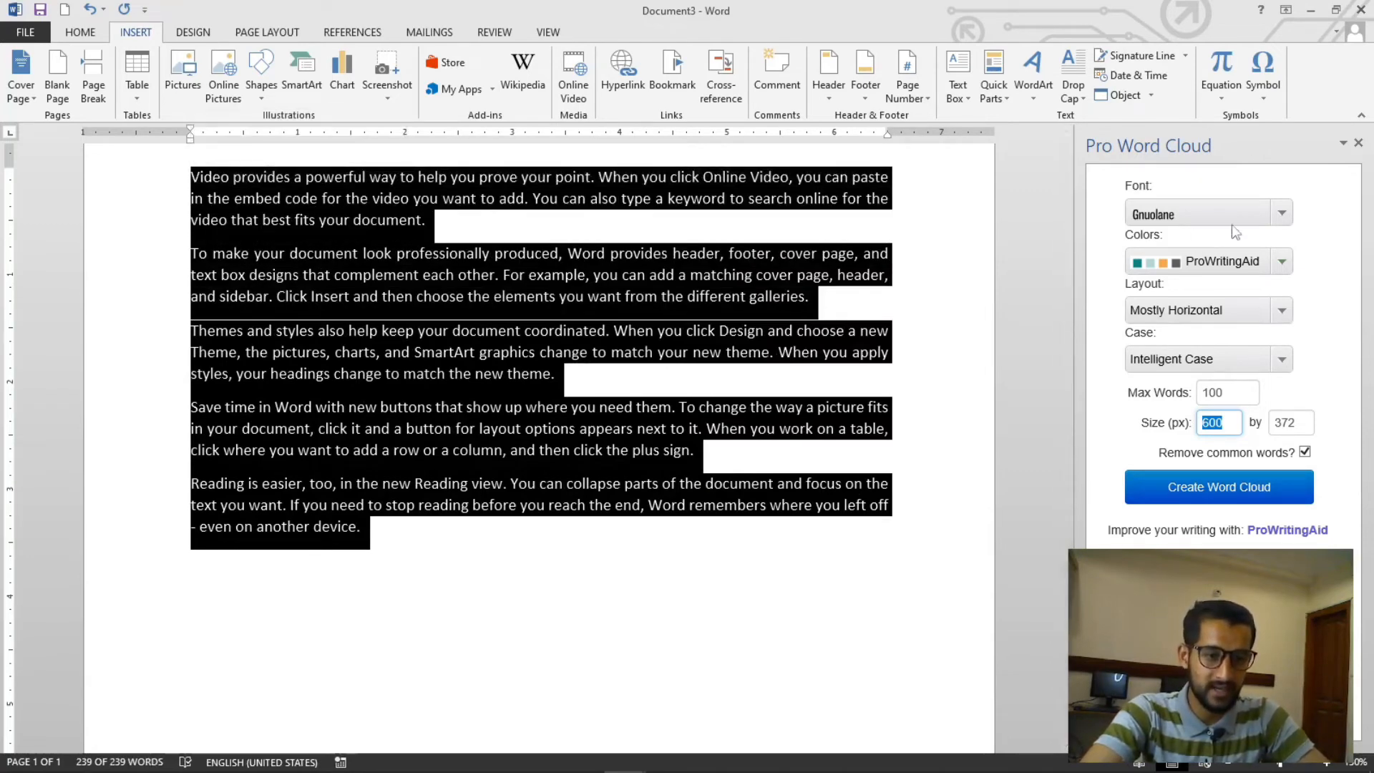
click(1257, 497)
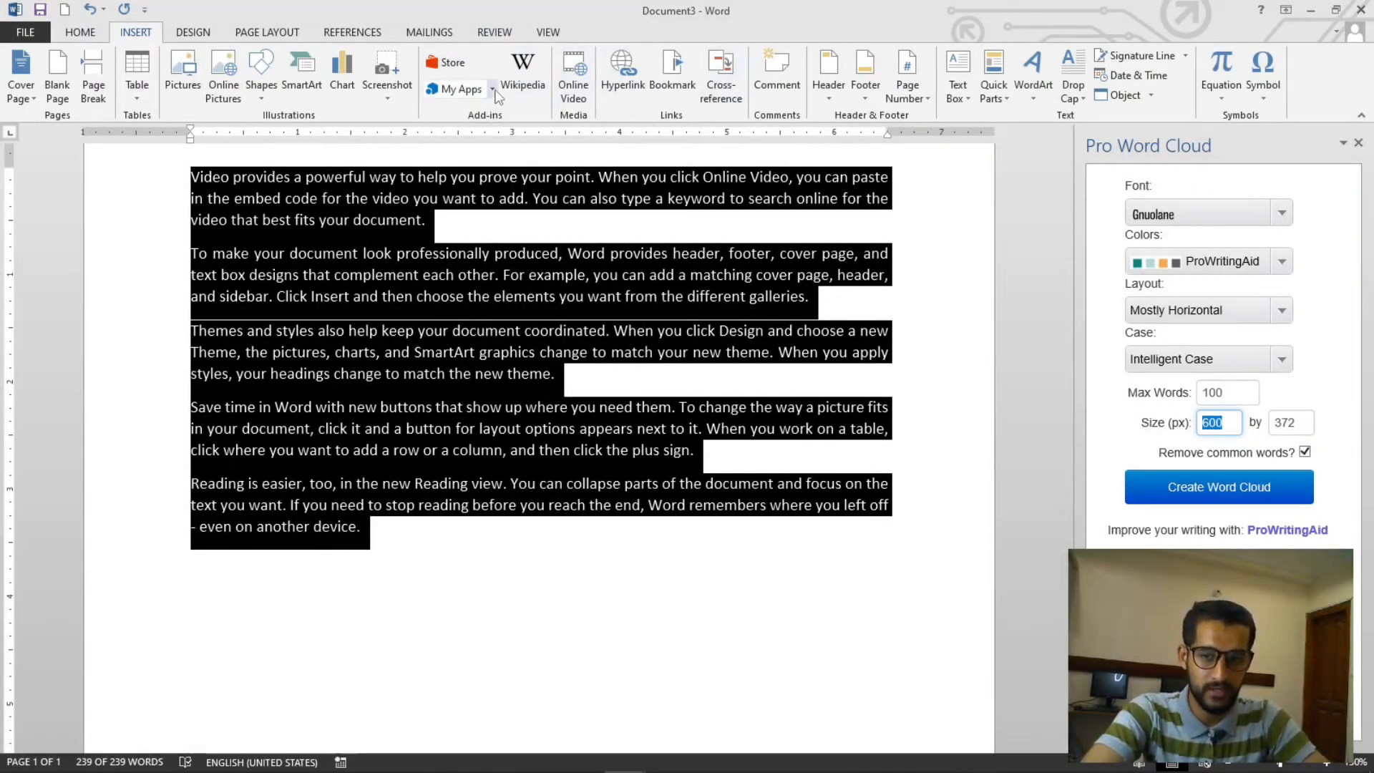
click(493, 90)
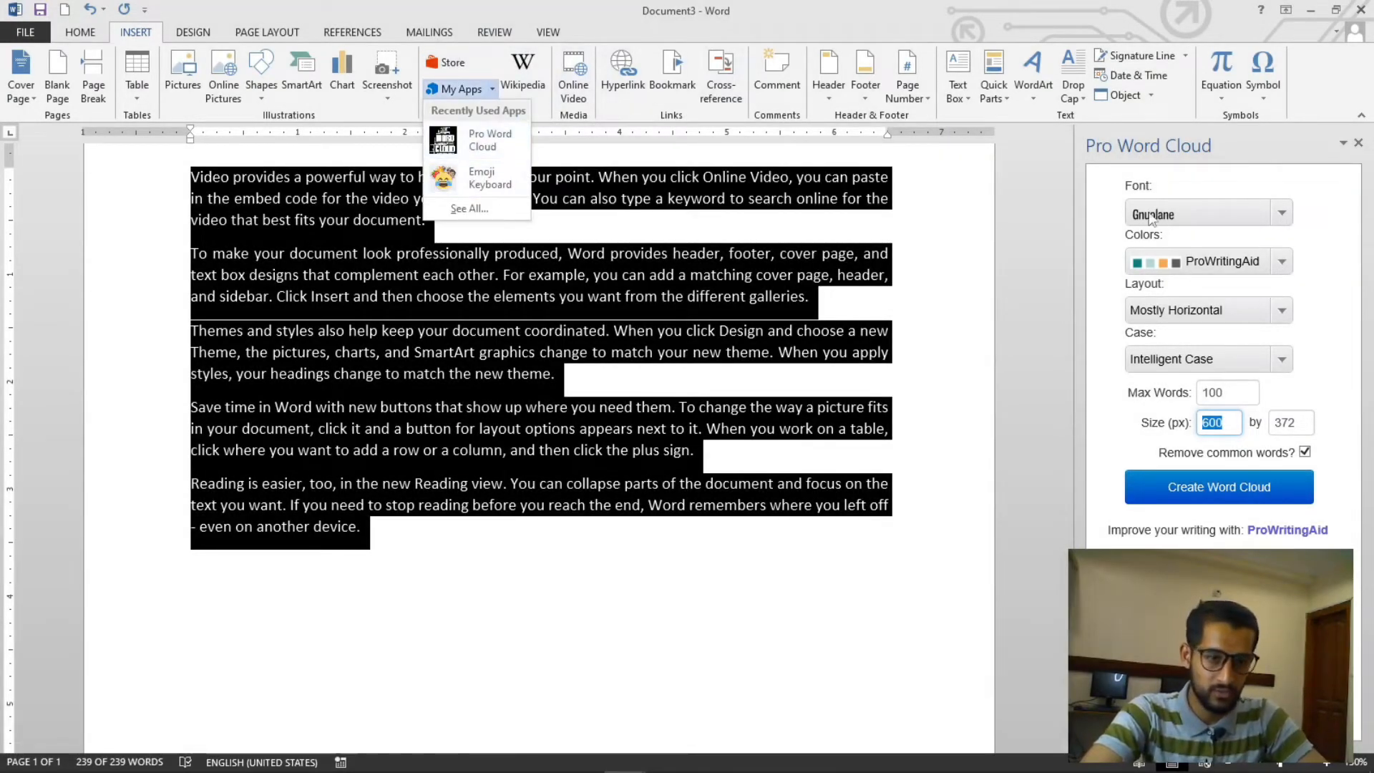
click(839, 202)
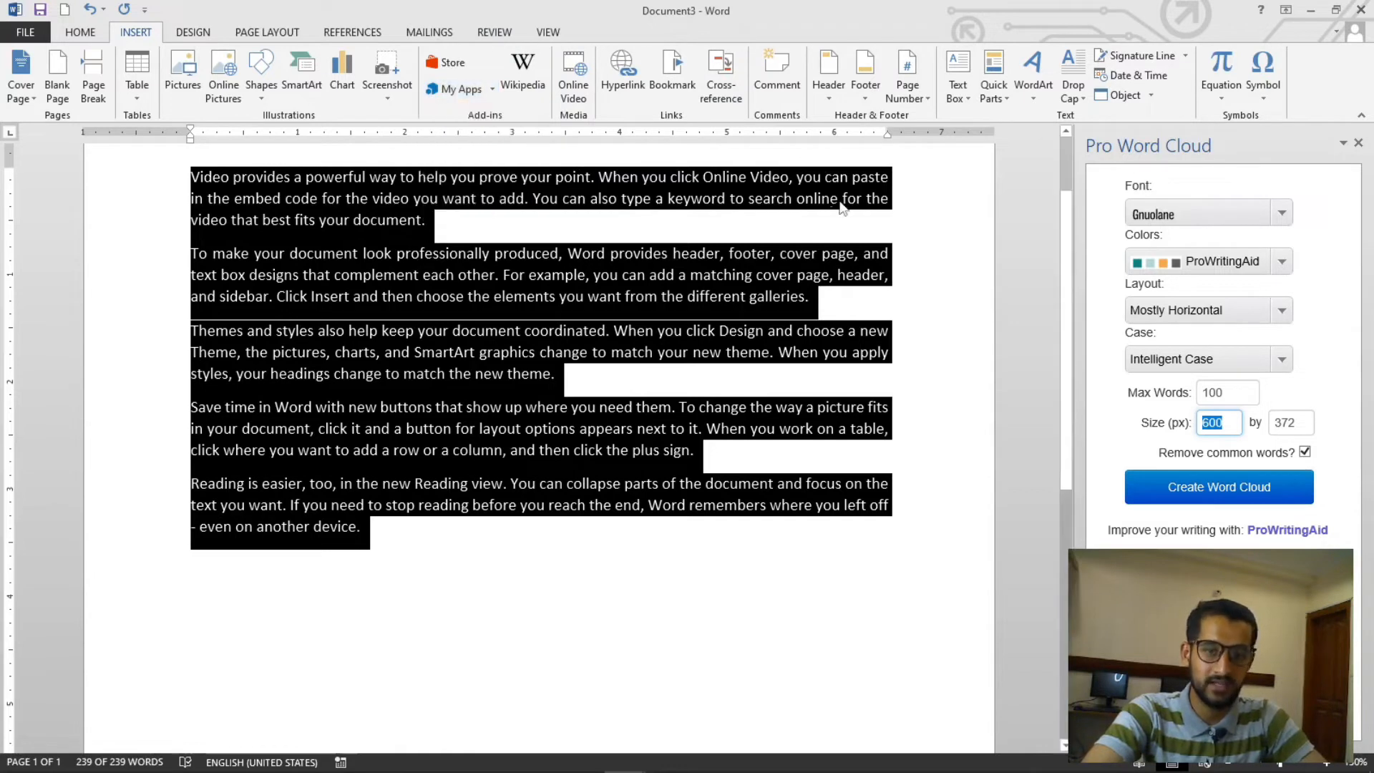
click(1242, 492)
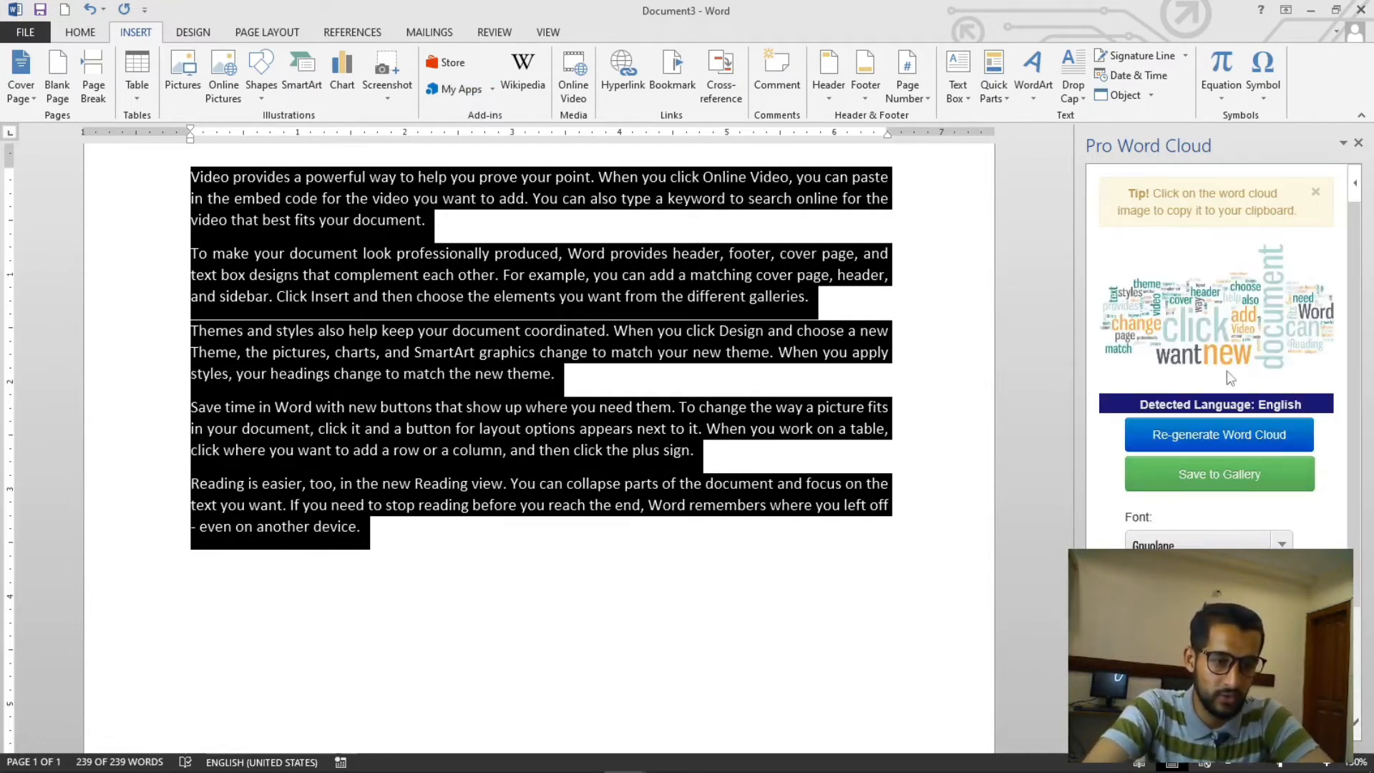
- Copy the word cloud image and paste it into the document below the last paragraph
right_click(1202, 286)
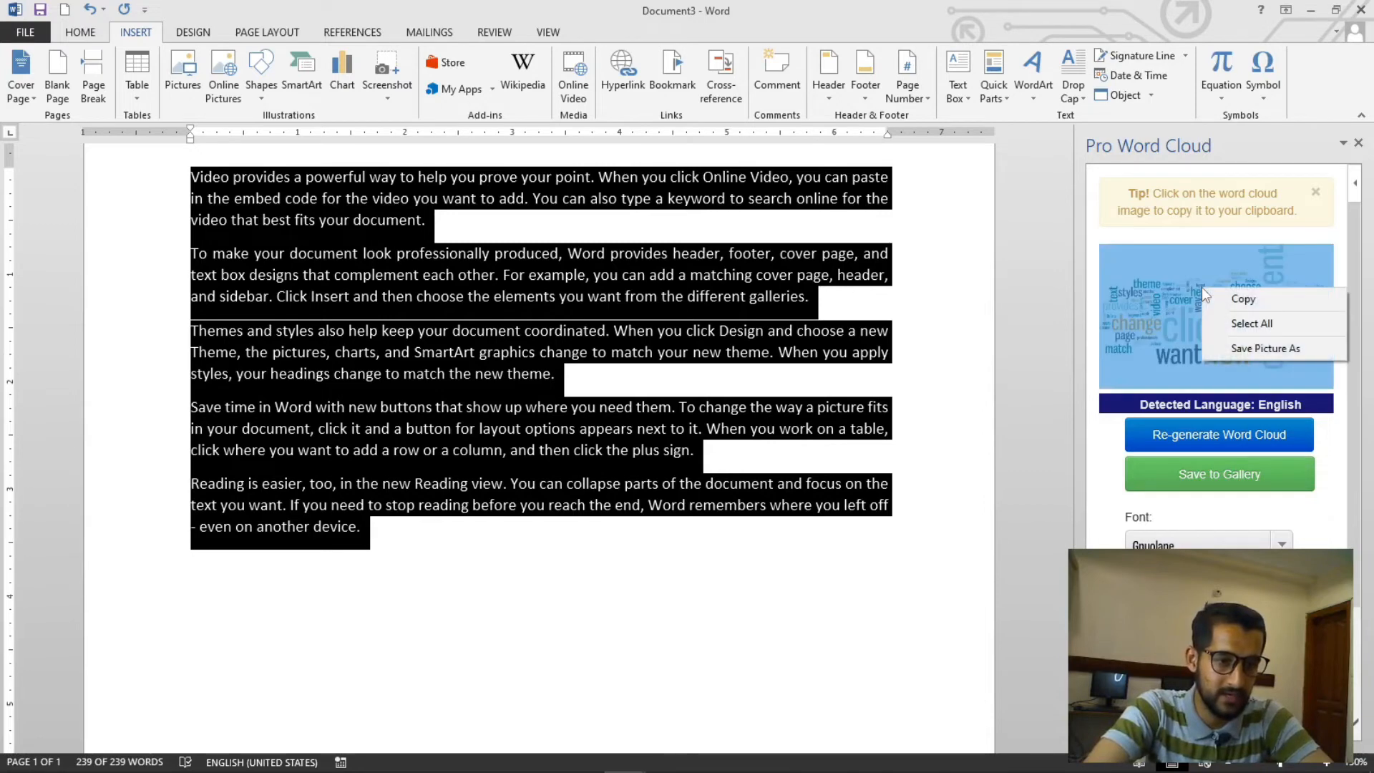
click(1243, 299)
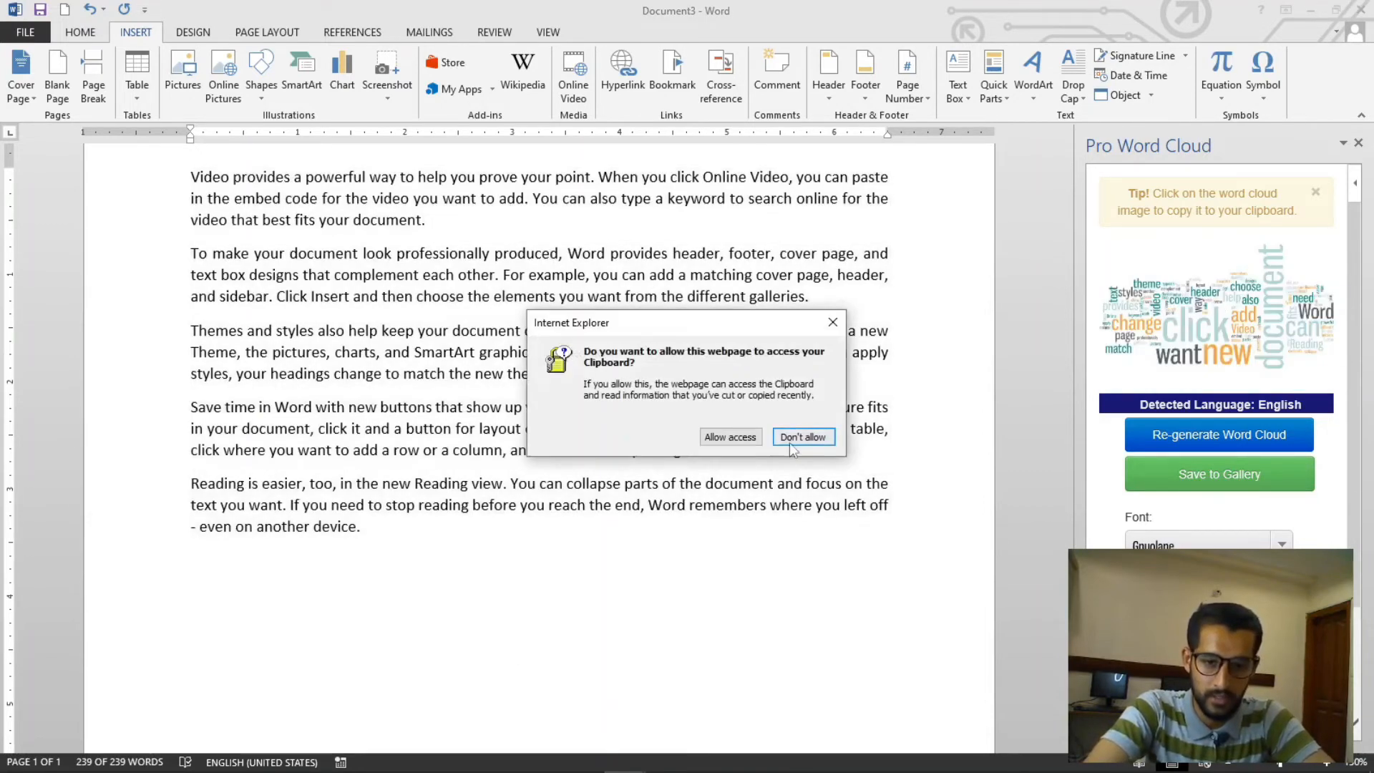
click(830, 324)
click(486, 617)
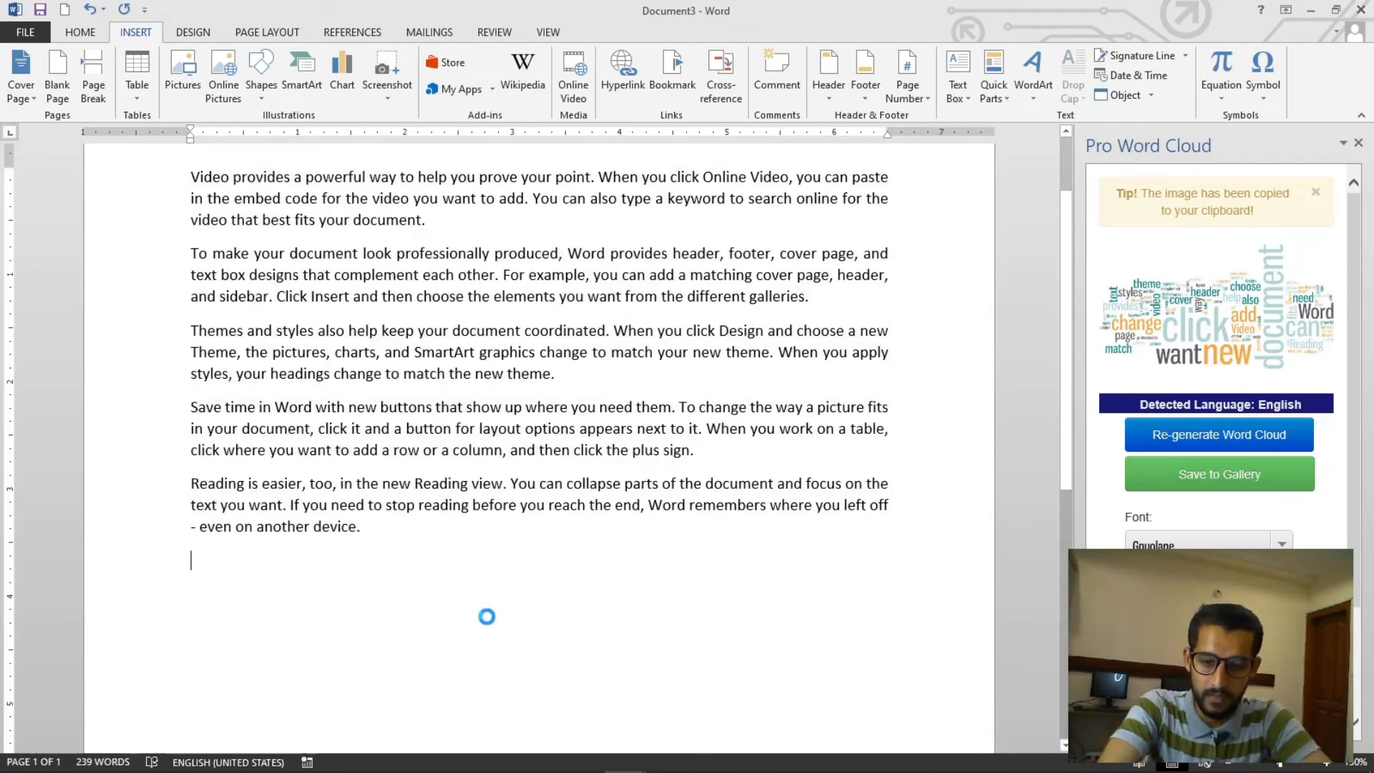
key(ctrl+v)
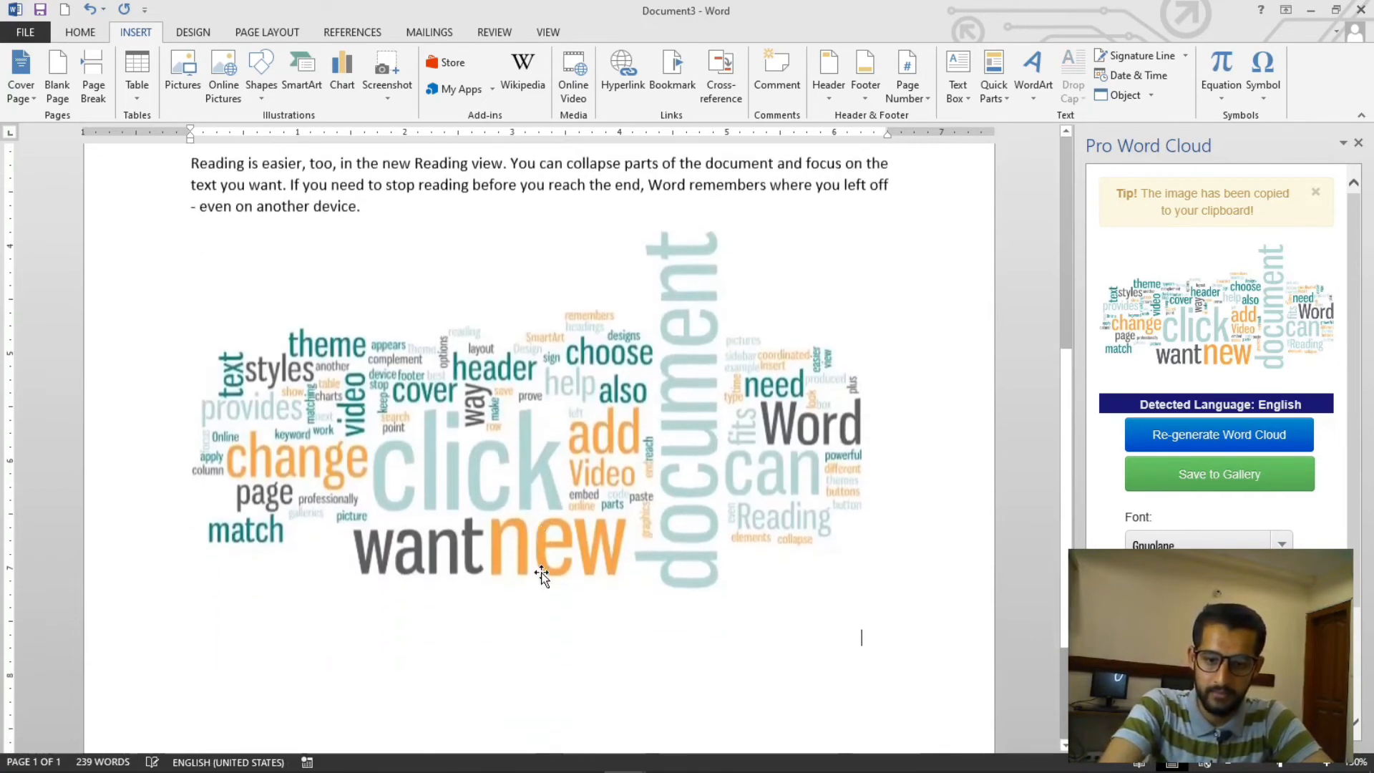
- Close the Pro Word Cloud pane and review the pasted word cloud in the document
click(1359, 144)
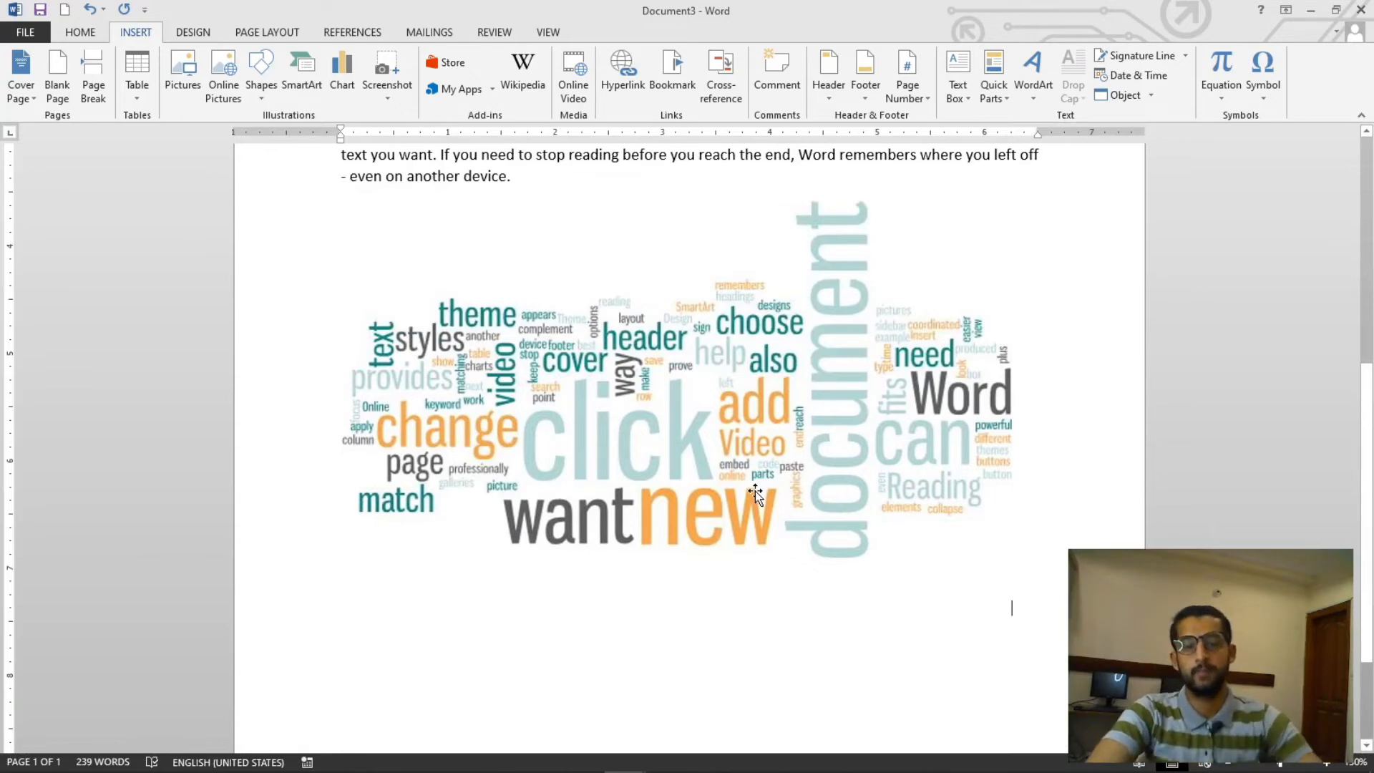
scroll(754, 491, up, 6)
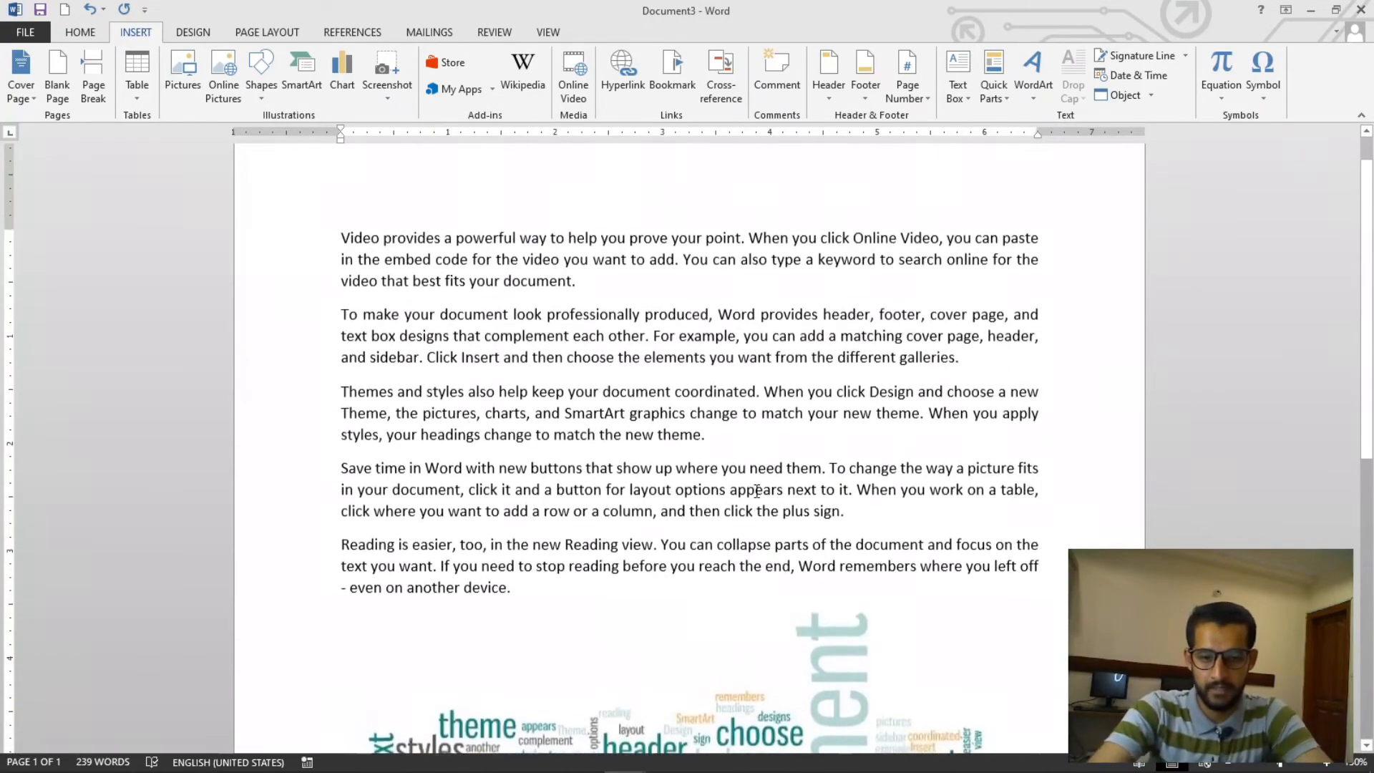
scroll(757, 491, down, 5)
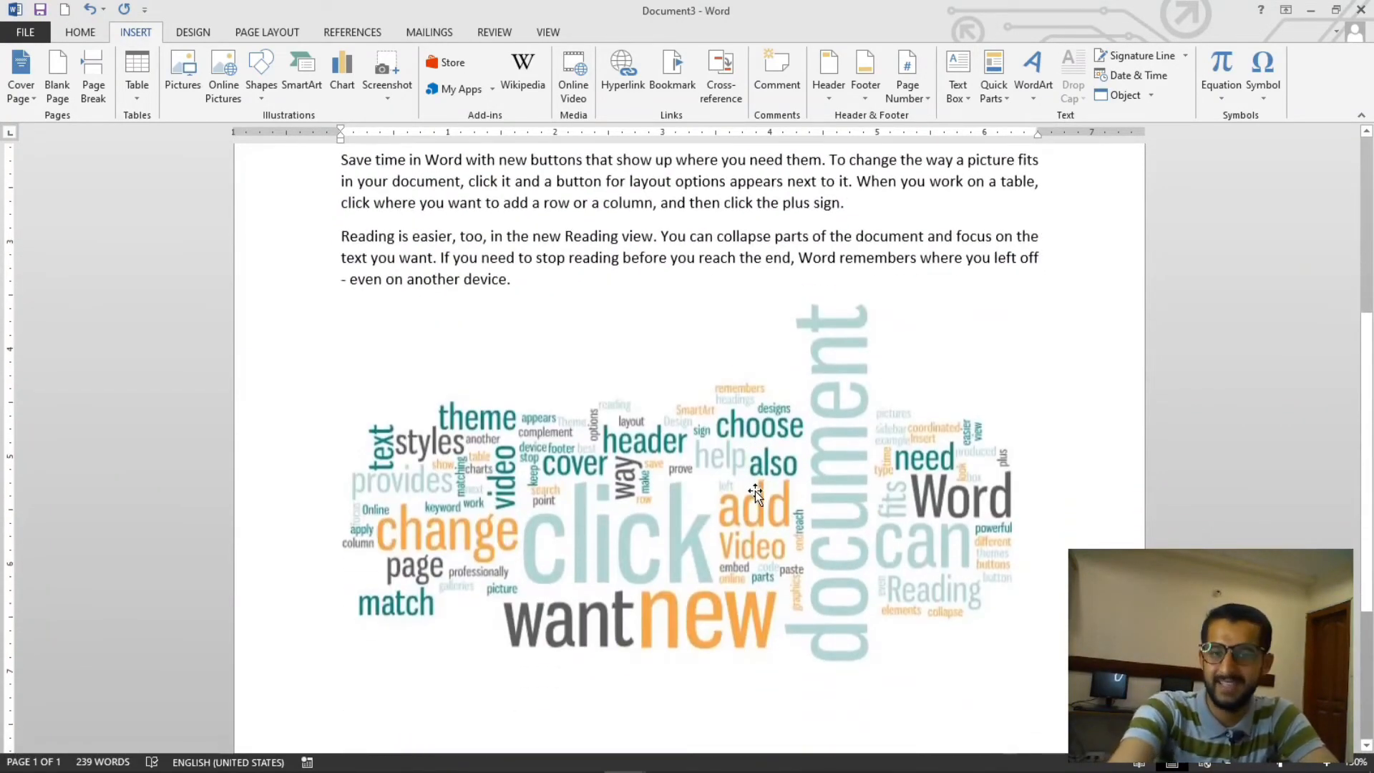
scroll(754, 491, down, 4)
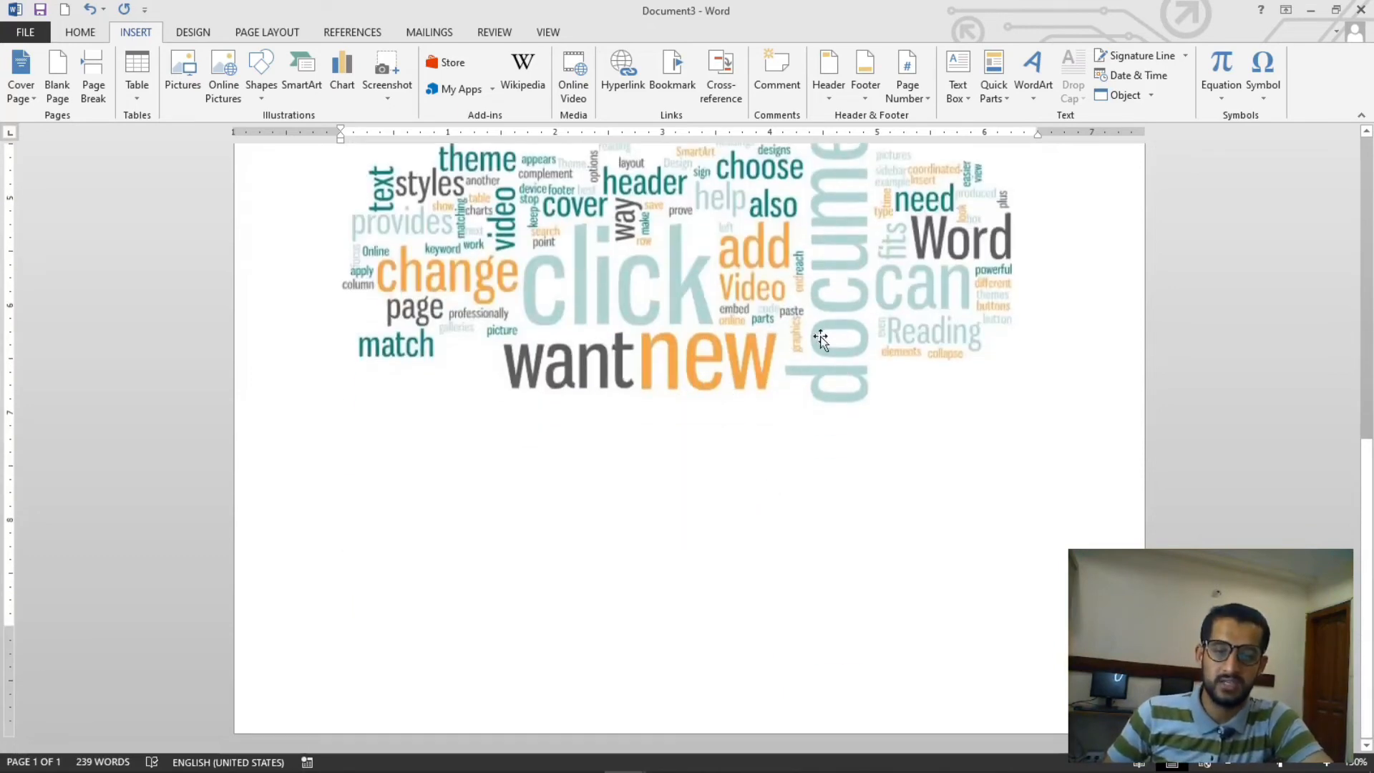
scroll(608, 286, up, 2)
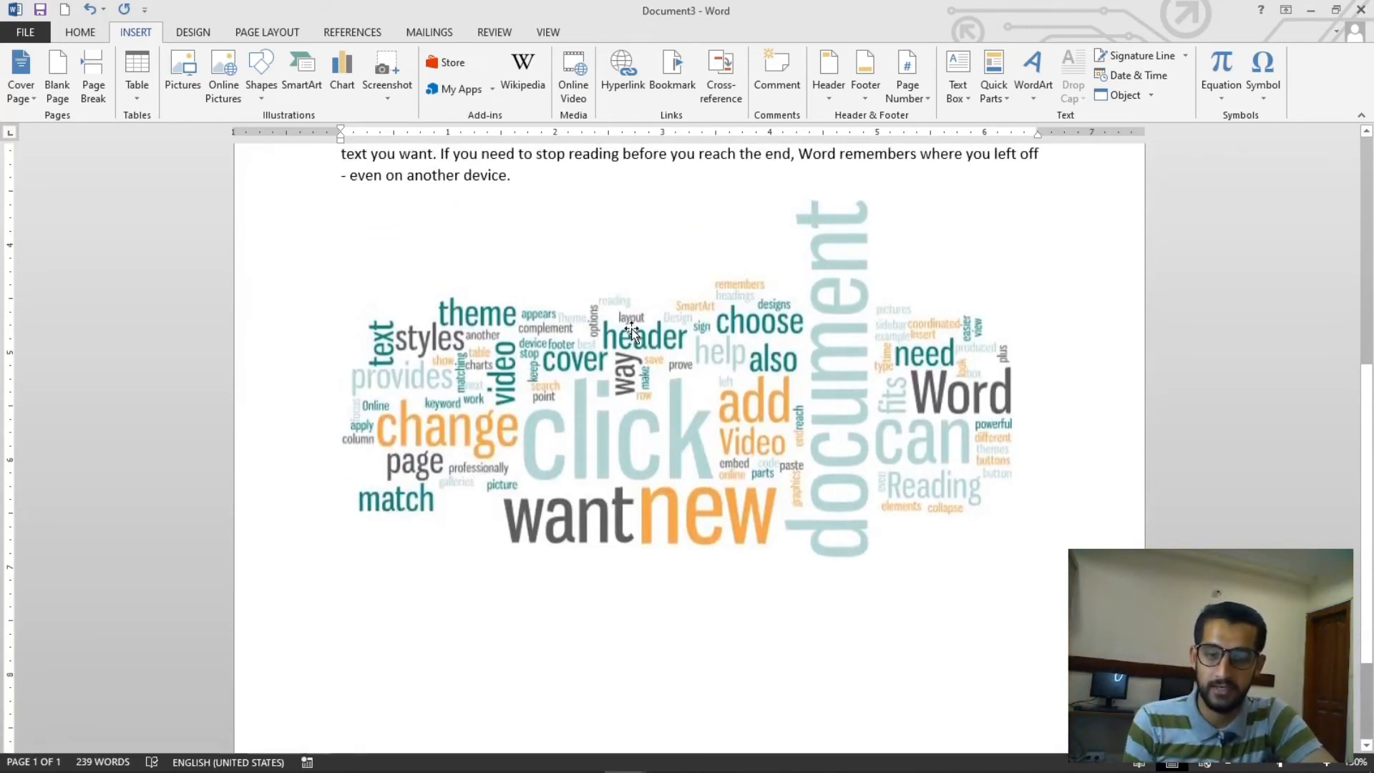
- Select the word cloud picture, open its text wrapping options and nudge the picture slightly
click(633, 343)
click(614, 32)
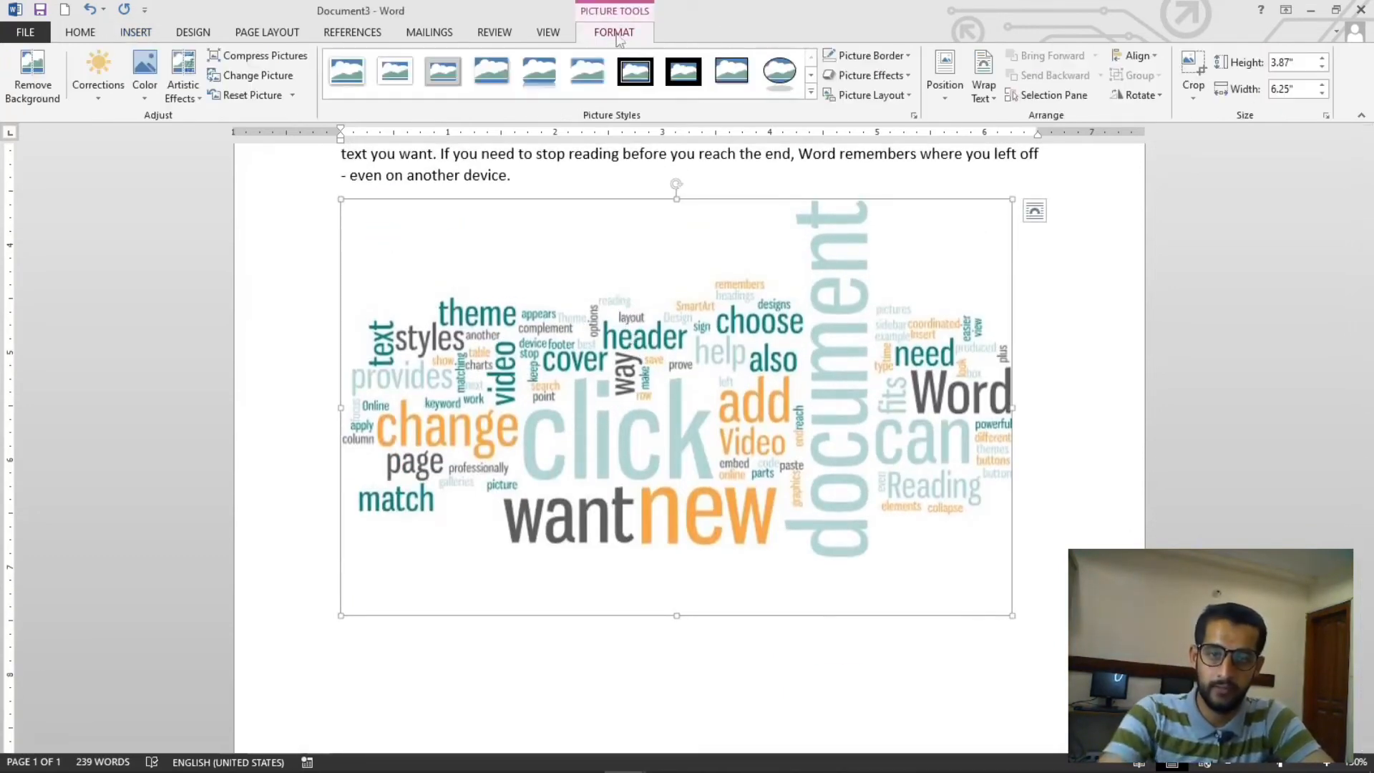
click(983, 84)
click(1016, 200)
mouse_move(794, 531)
mouse_down()
mouse_move(817, 572)
mouse_move(811, 544)
mouse_up()
scroll(802, 550, up, 3)
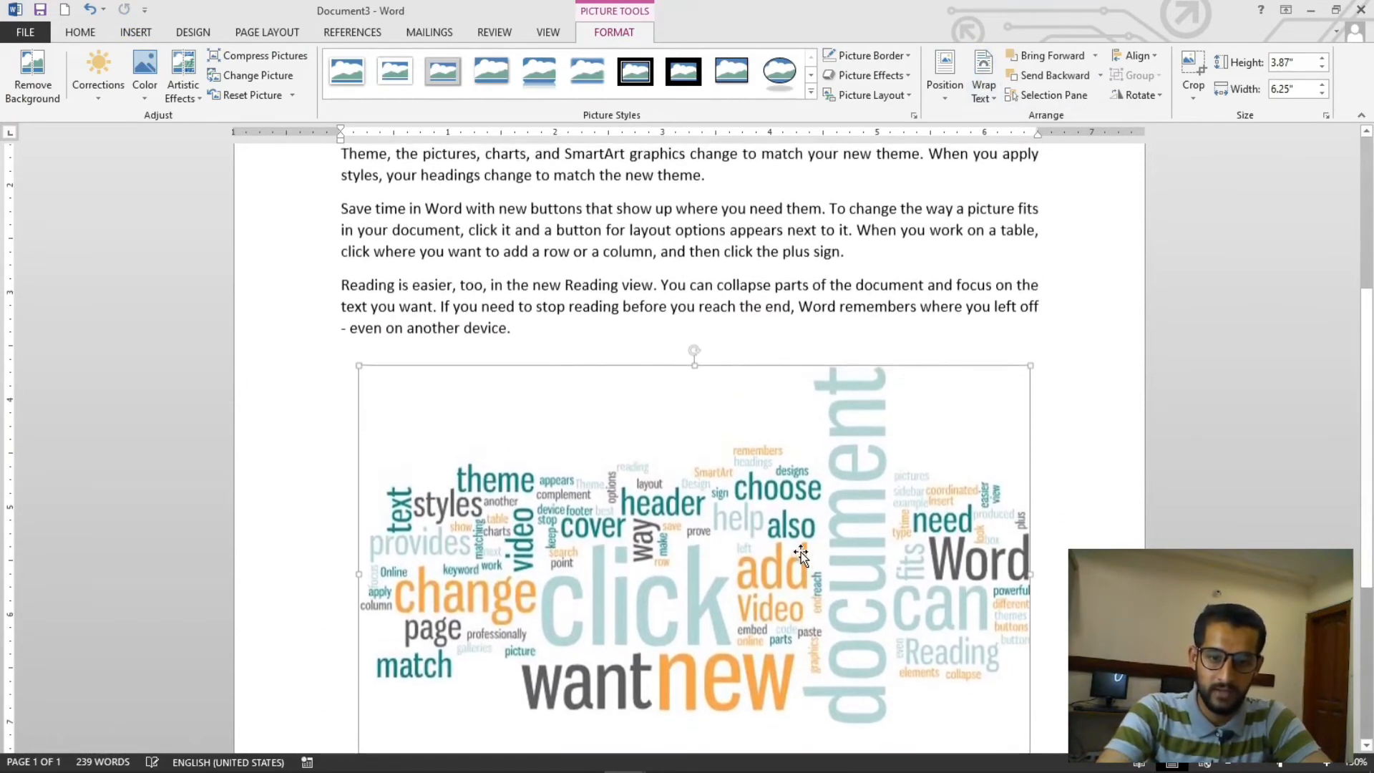
scroll(810, 508, down, 6)
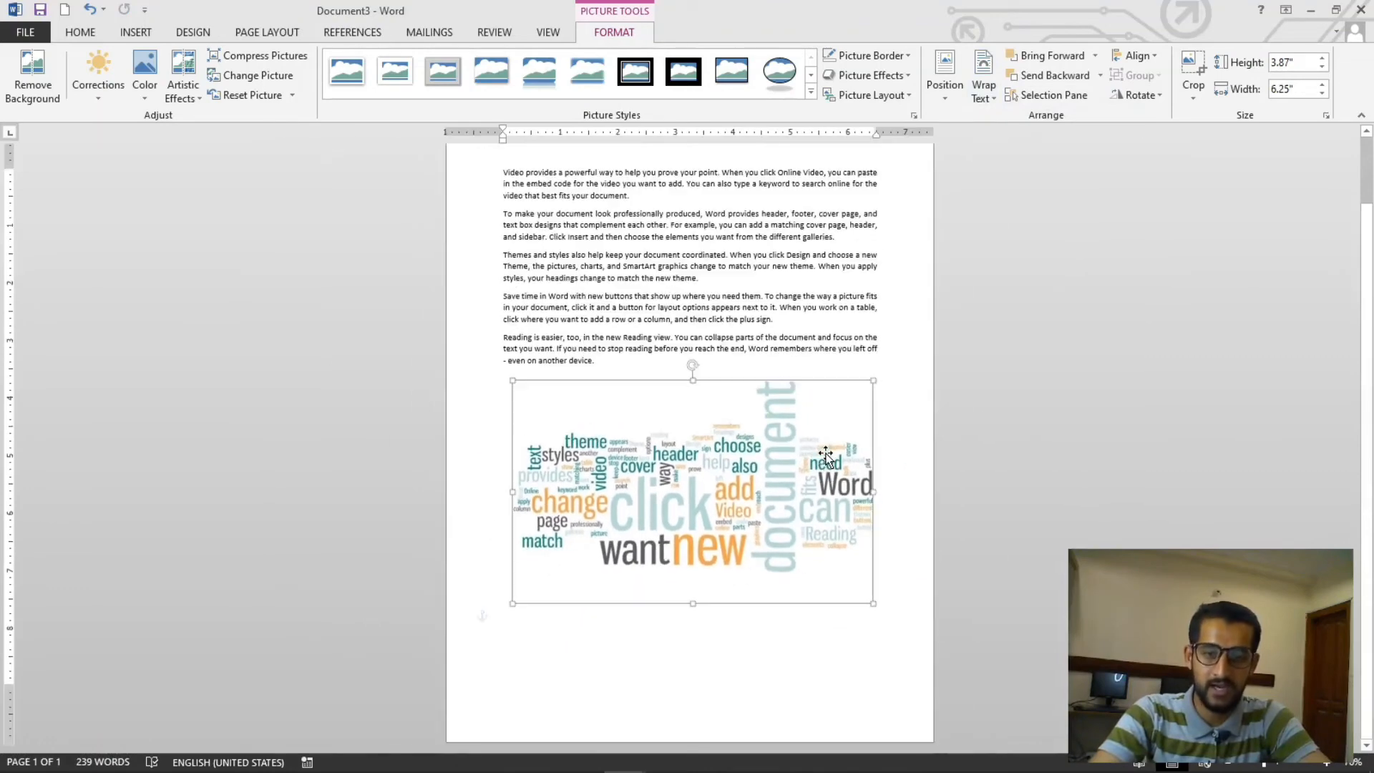
scroll(830, 460, up, 6)
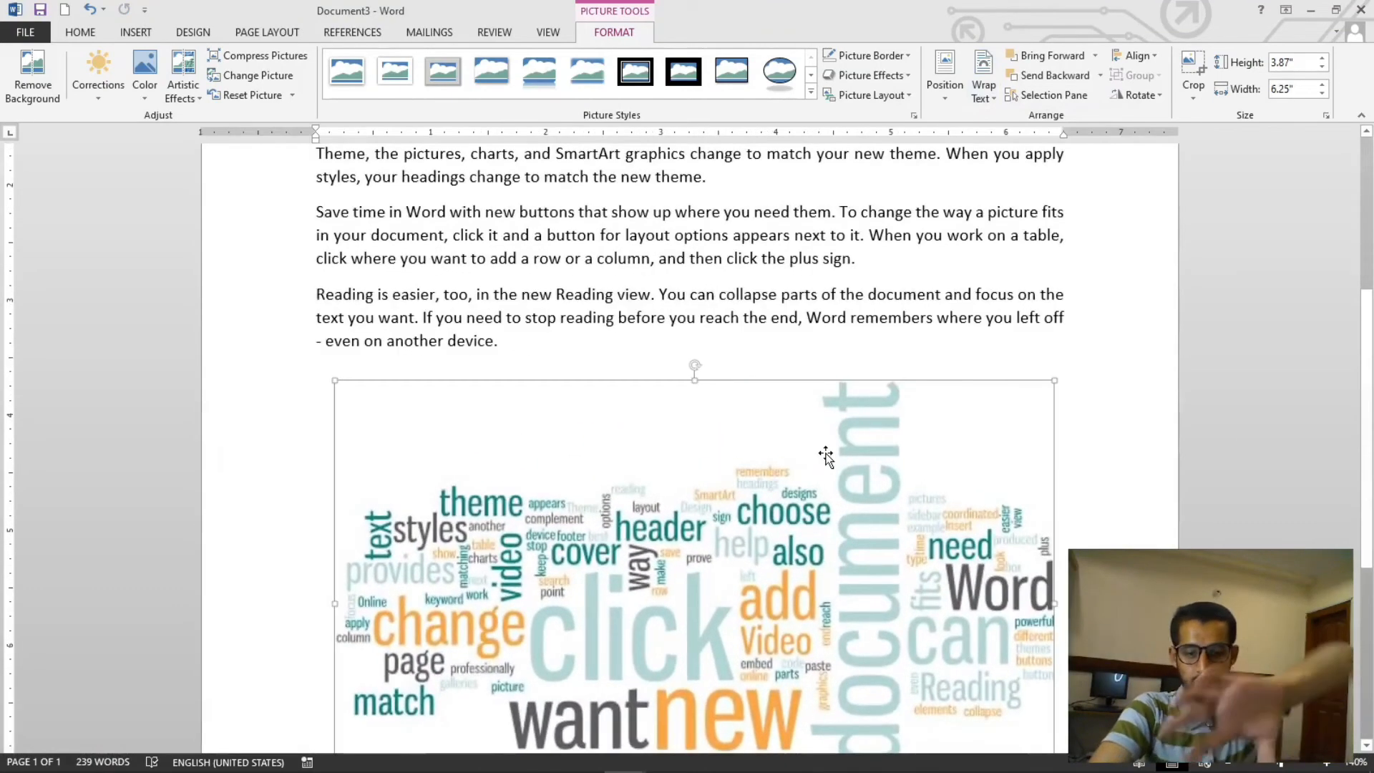
scroll(823, 454, down, 4)
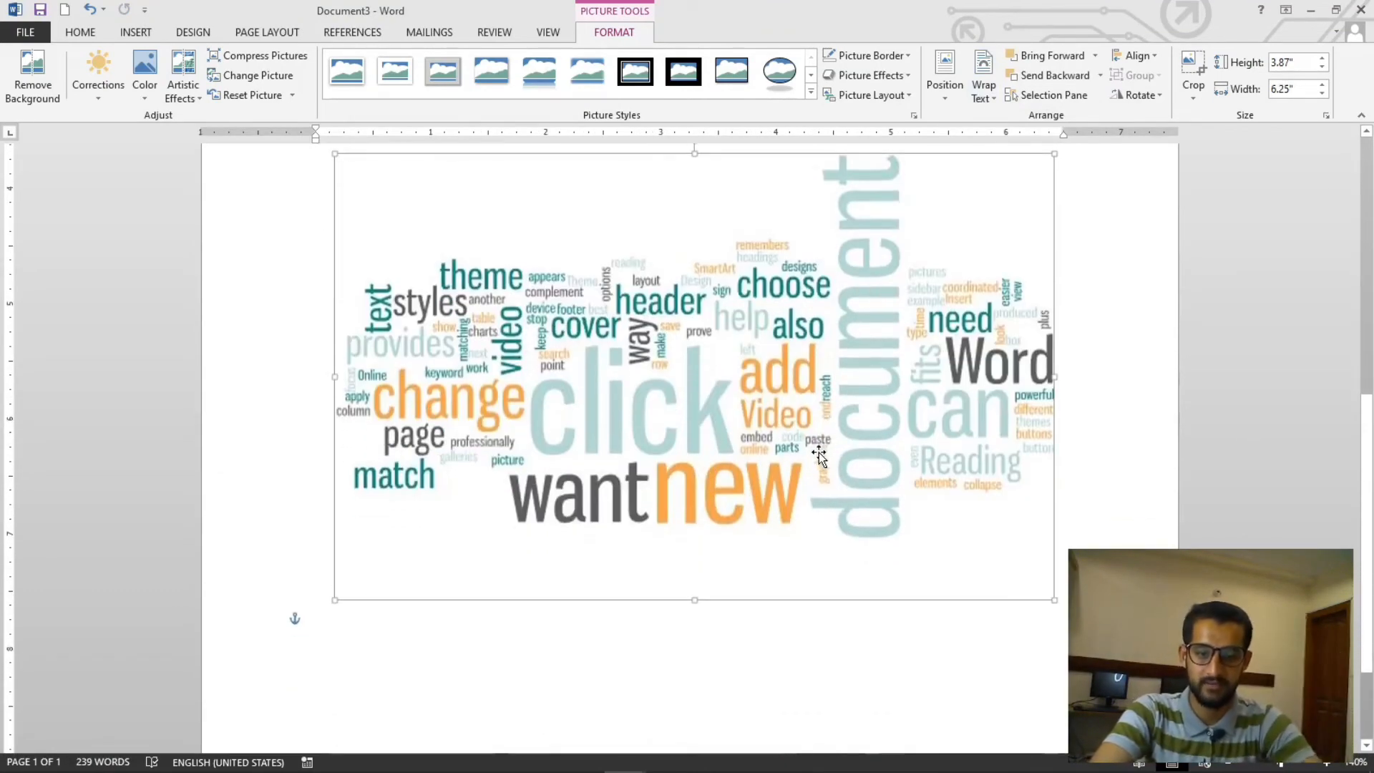
scroll(582, 411, up, 3)
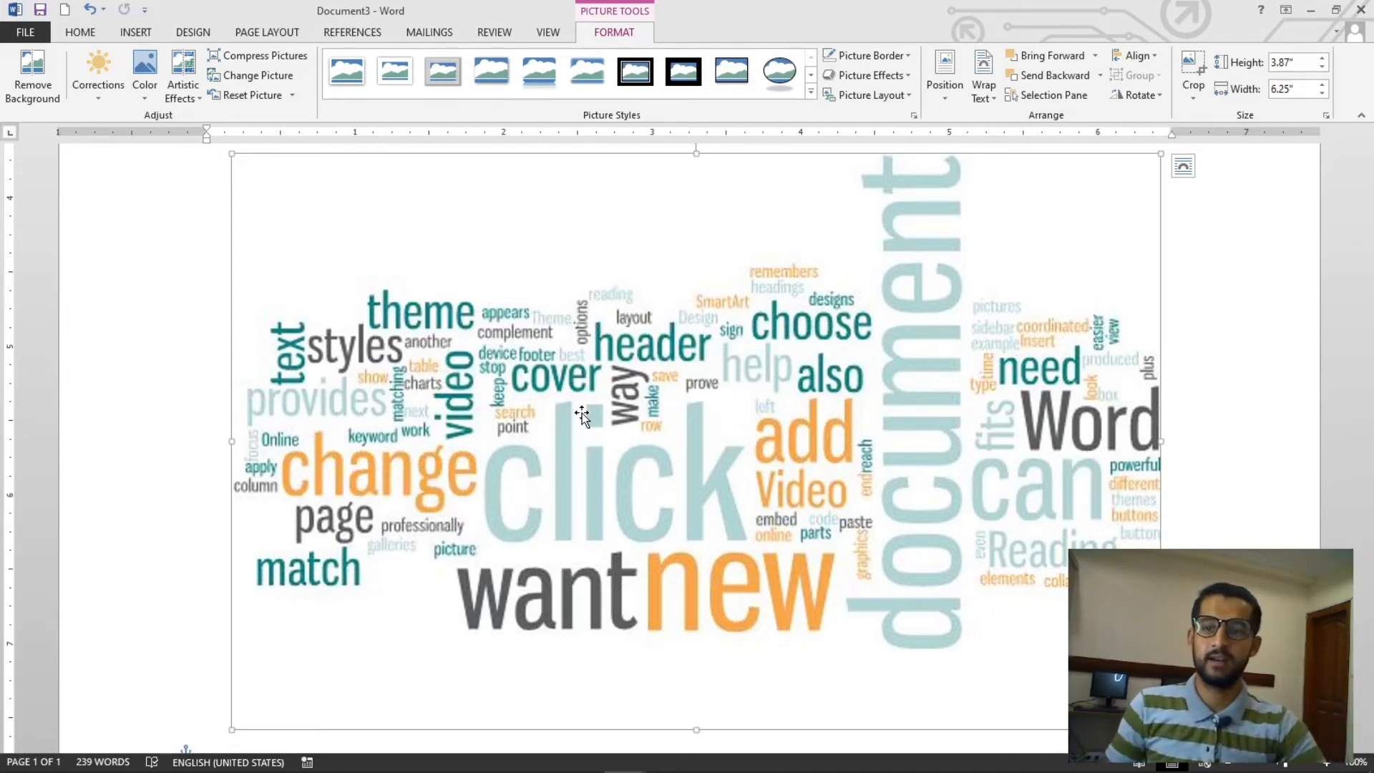
click(136, 32)
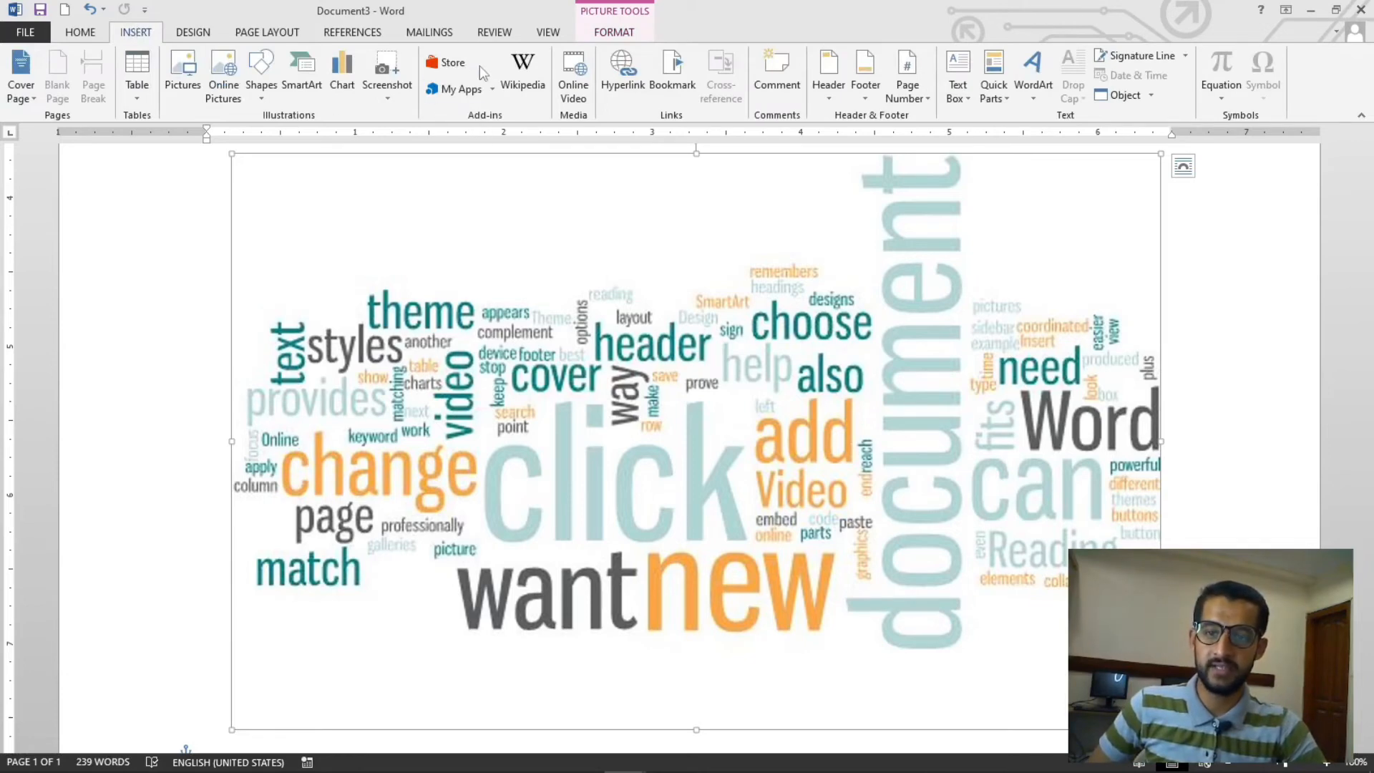
click(451, 63)
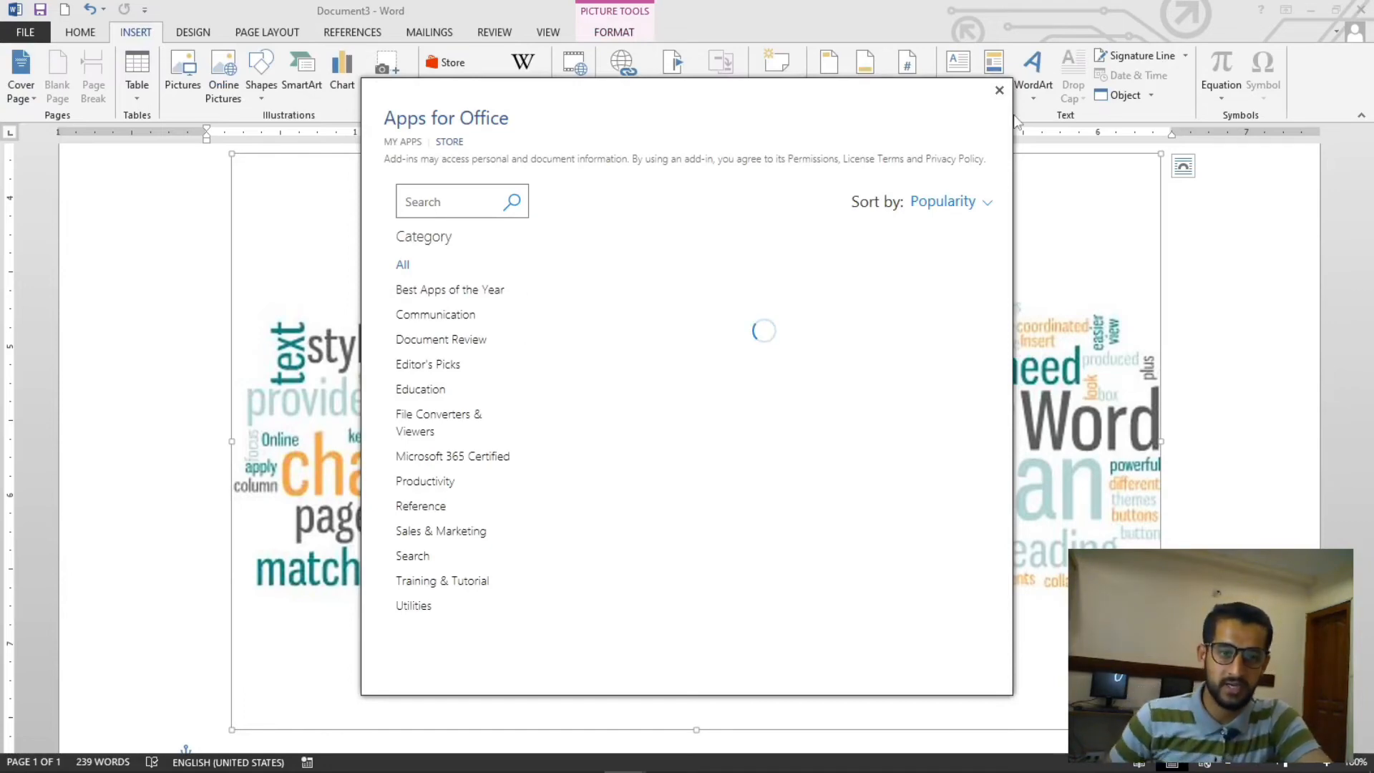
click(999, 90)
click(492, 89)
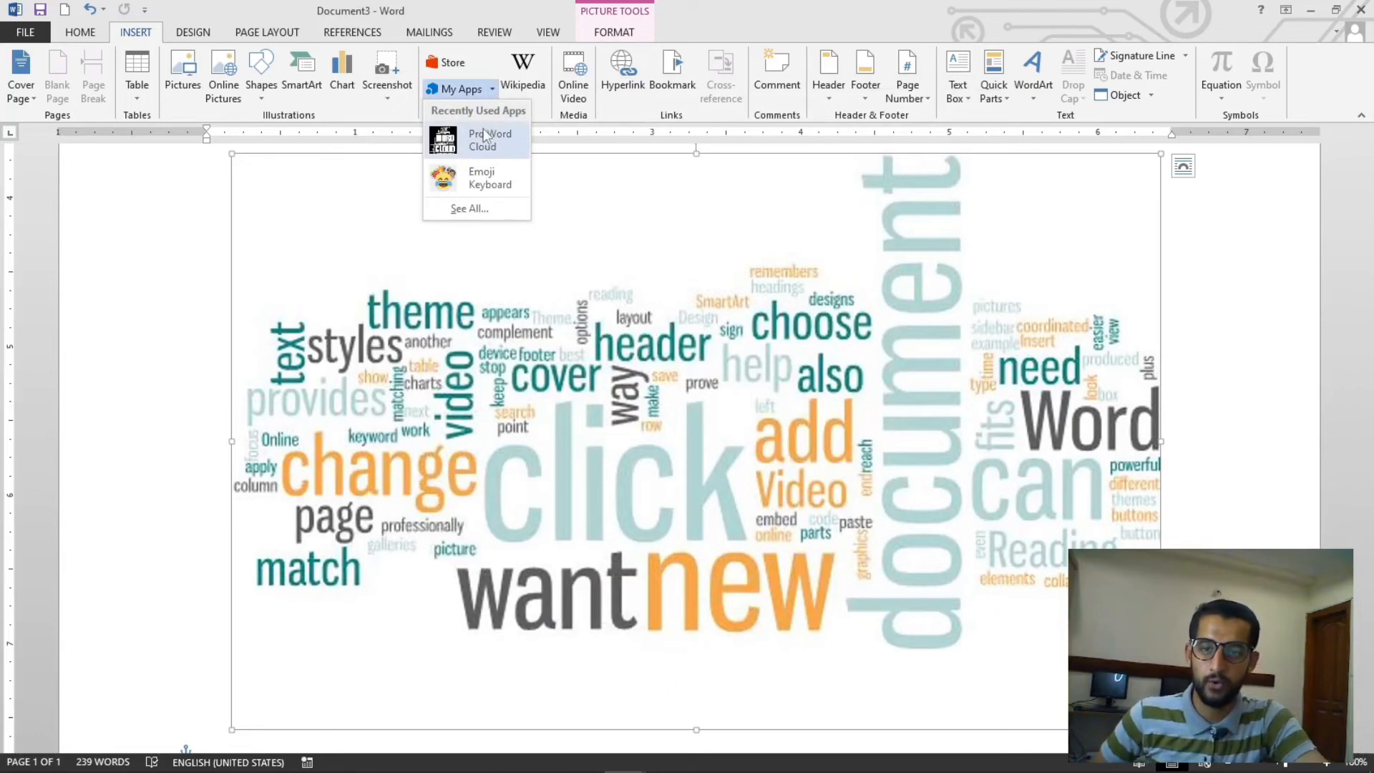
click(510, 152)
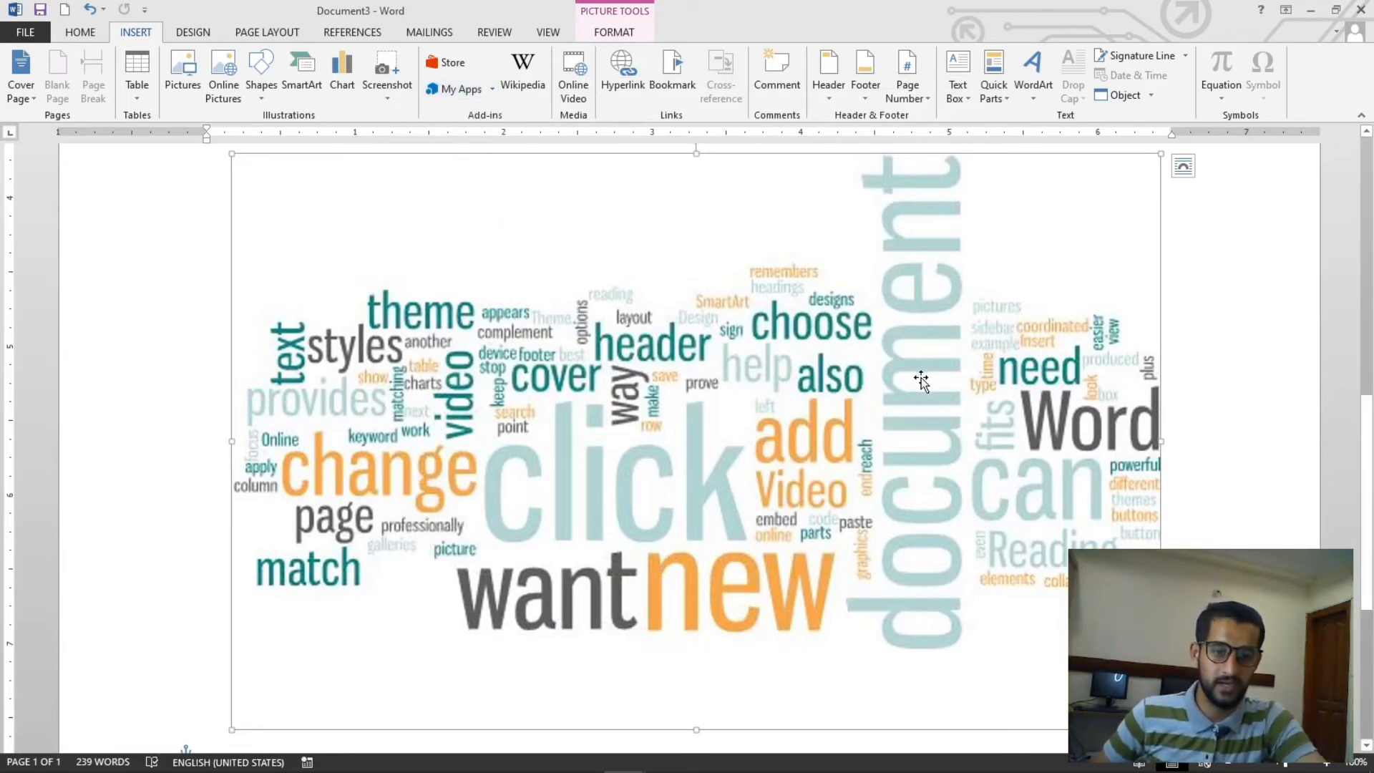
- Select everything in the document and delete it
scroll(921, 380, down, 4)
scroll(836, 458, up, 6)
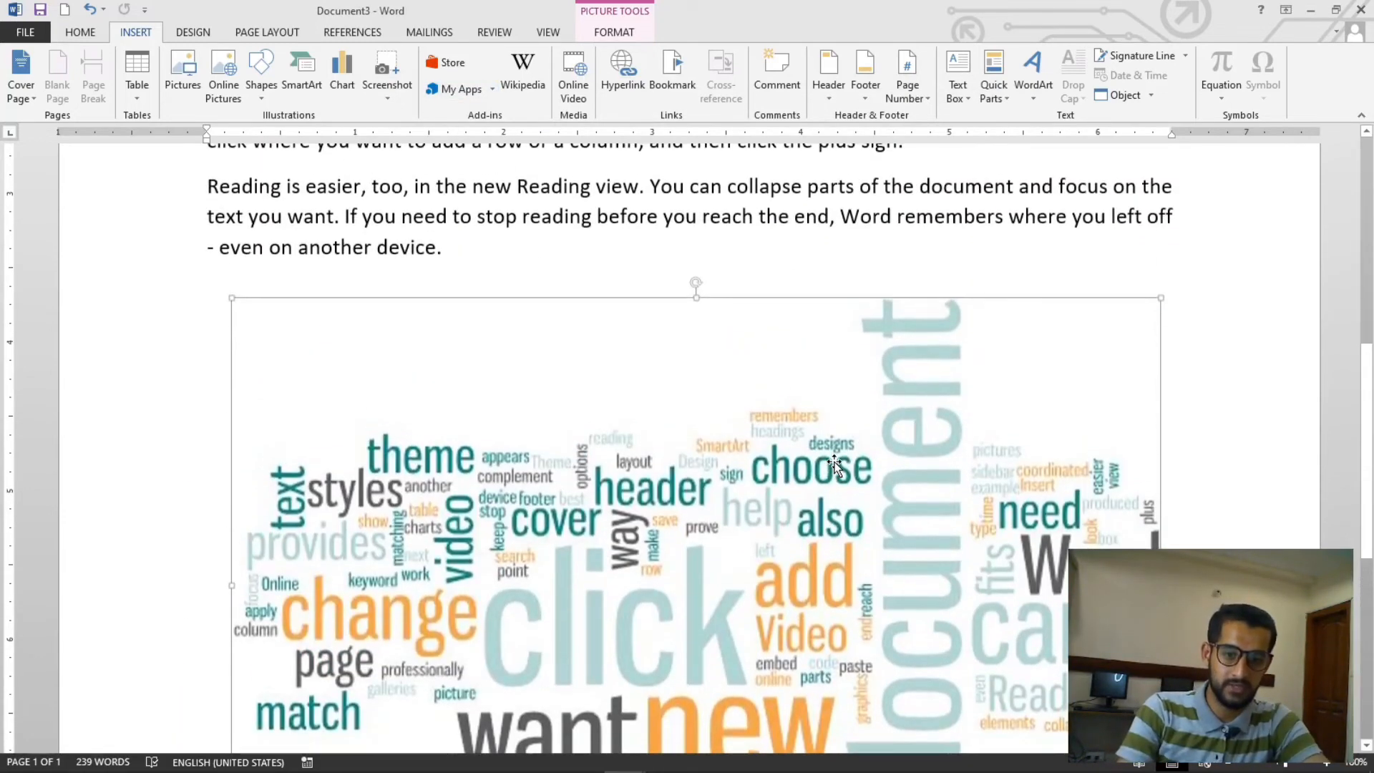
scroll(830, 486, down, 5)
click(661, 495)
scroll(662, 495, up, 5)
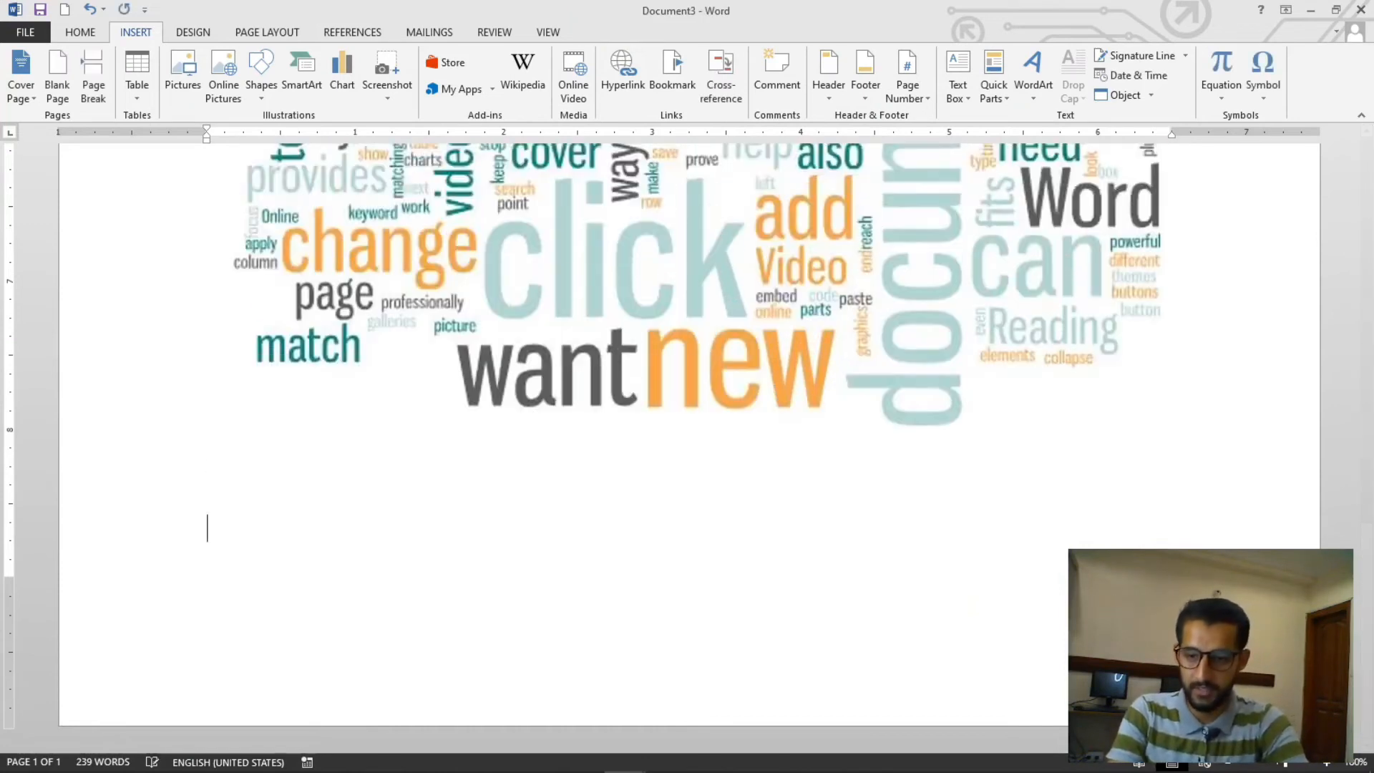
scroll(662, 501, down, 6)
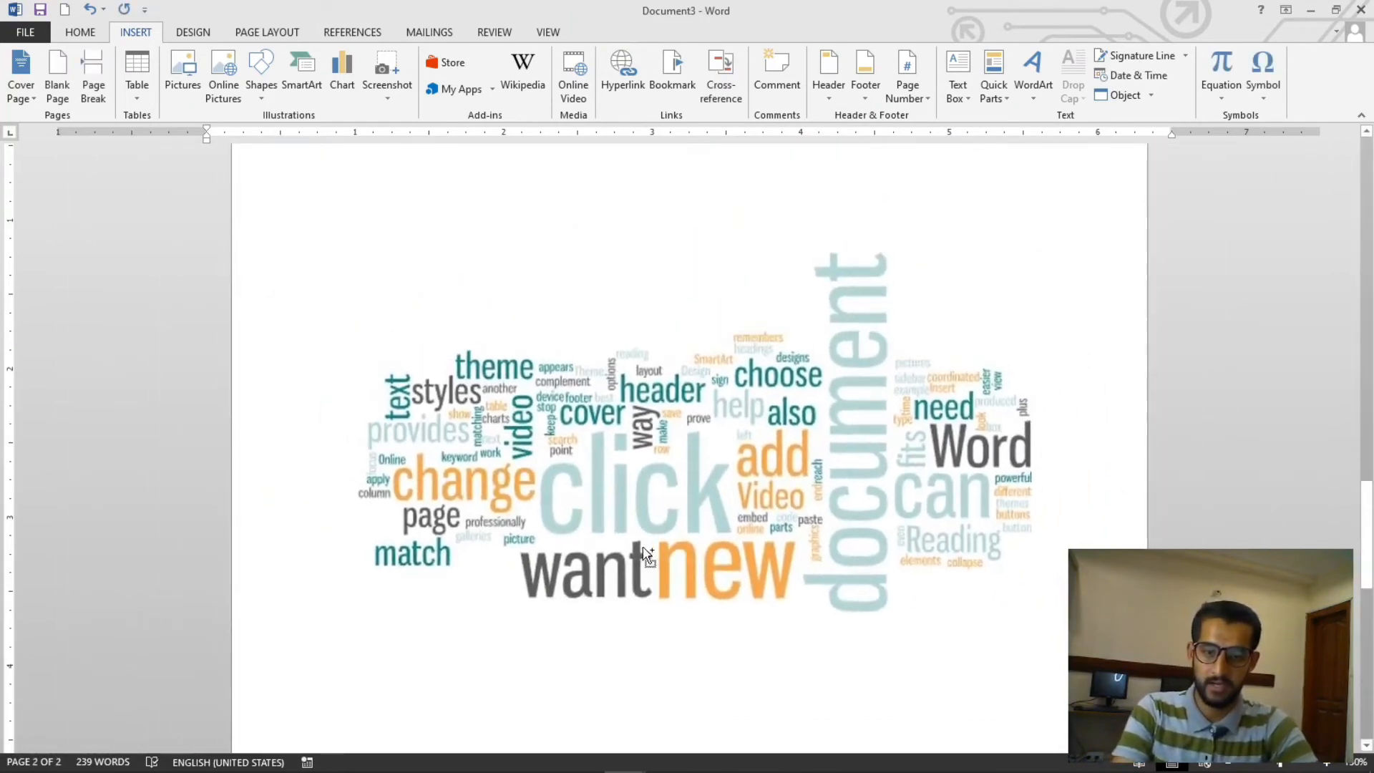
key(ctrl+a)
key(Delete)
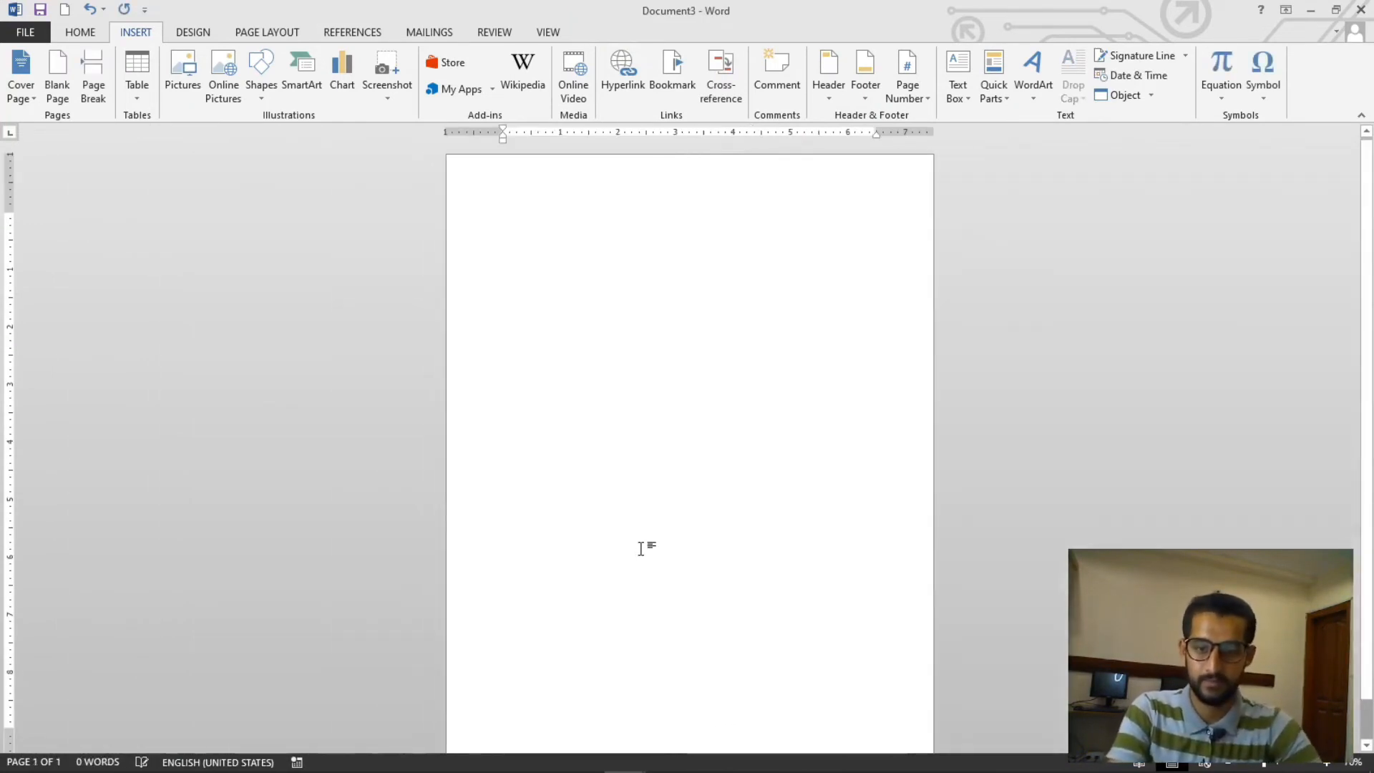
- Type the line "Programming, Coding, Web Designing and Development, Microsoft Office" at the top of the empty document
scroll(644, 548, up, 5)
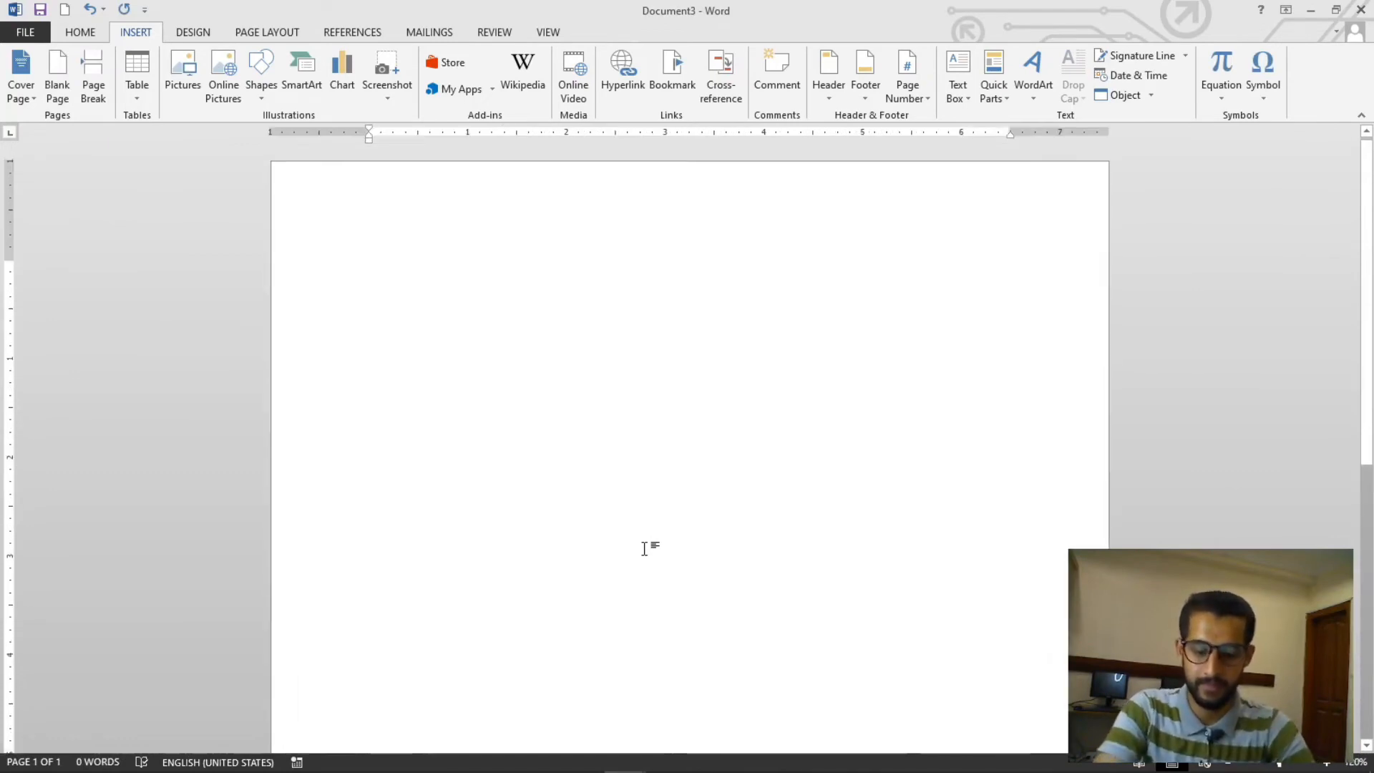
text(P)
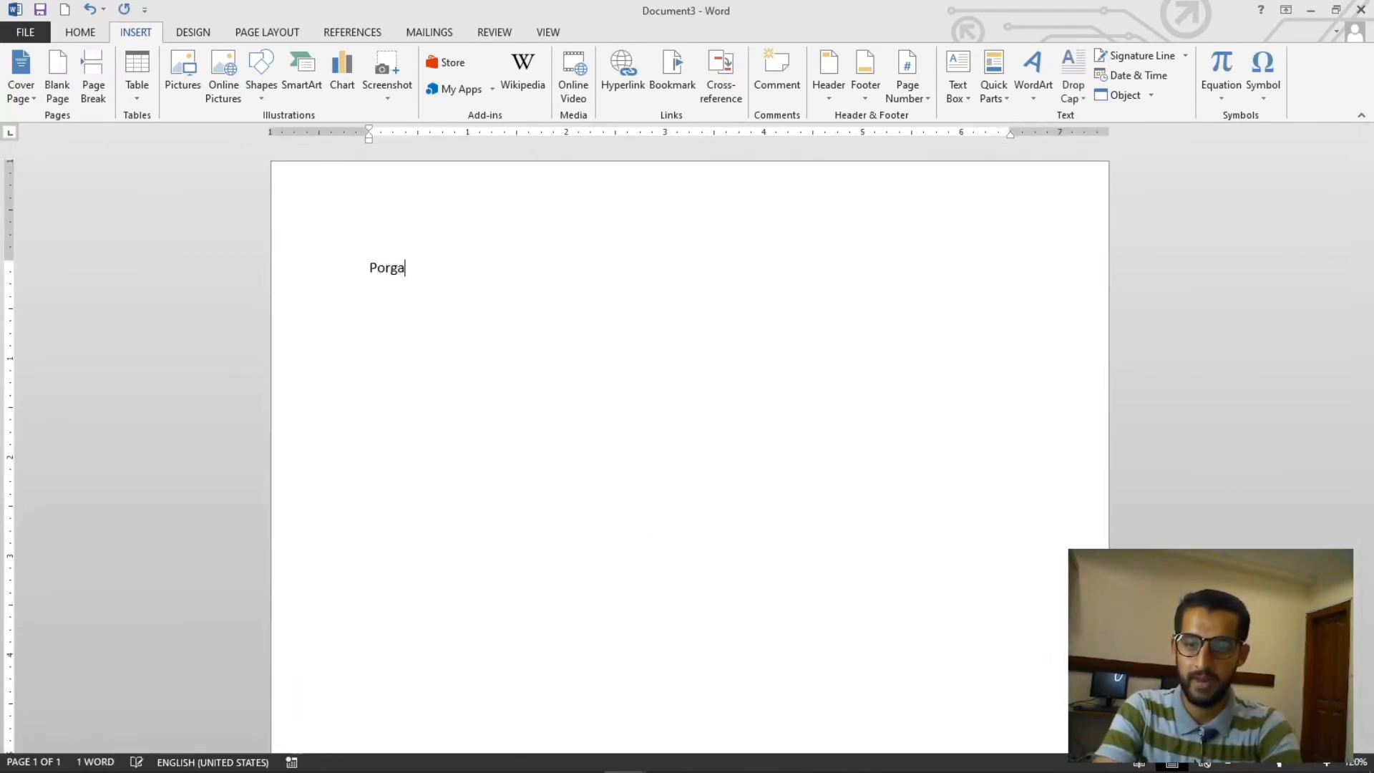
text(rogrammin)
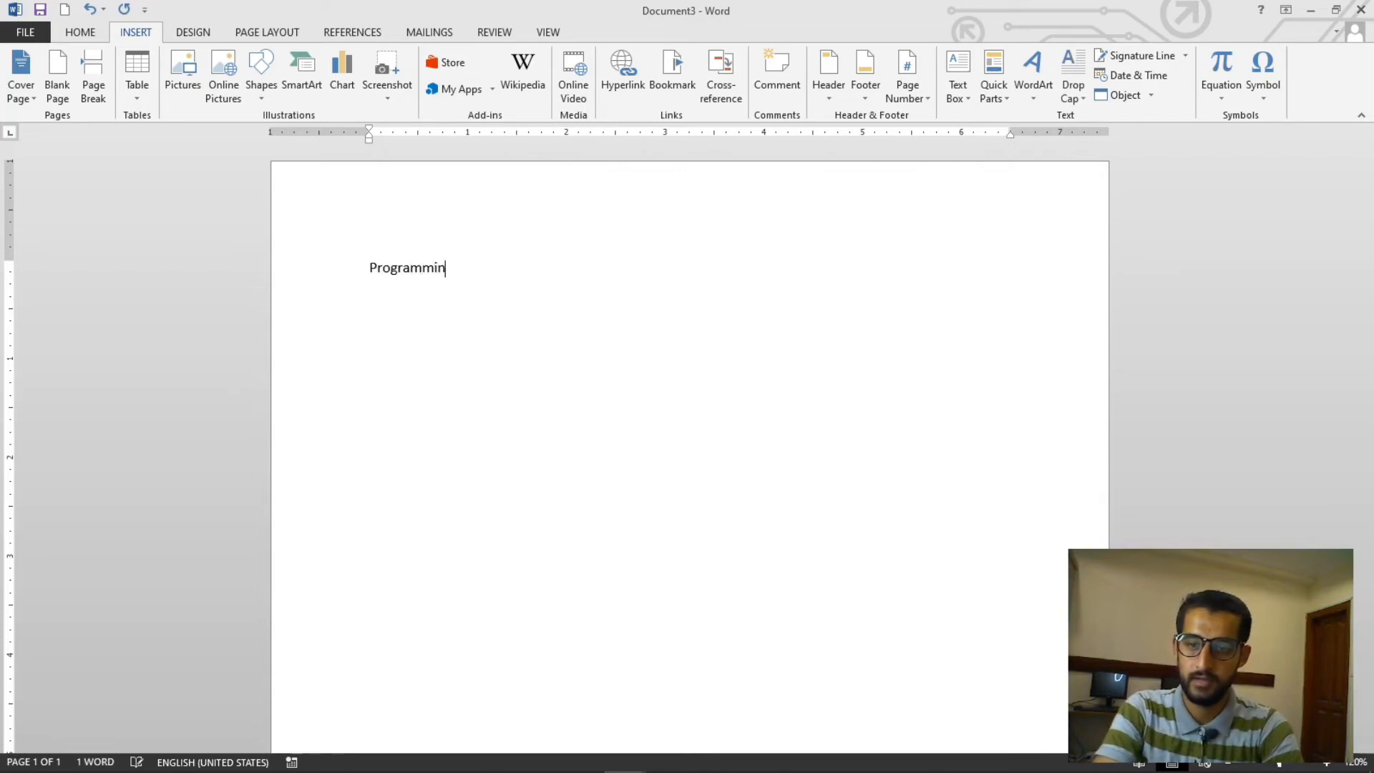
text(g, Codding )
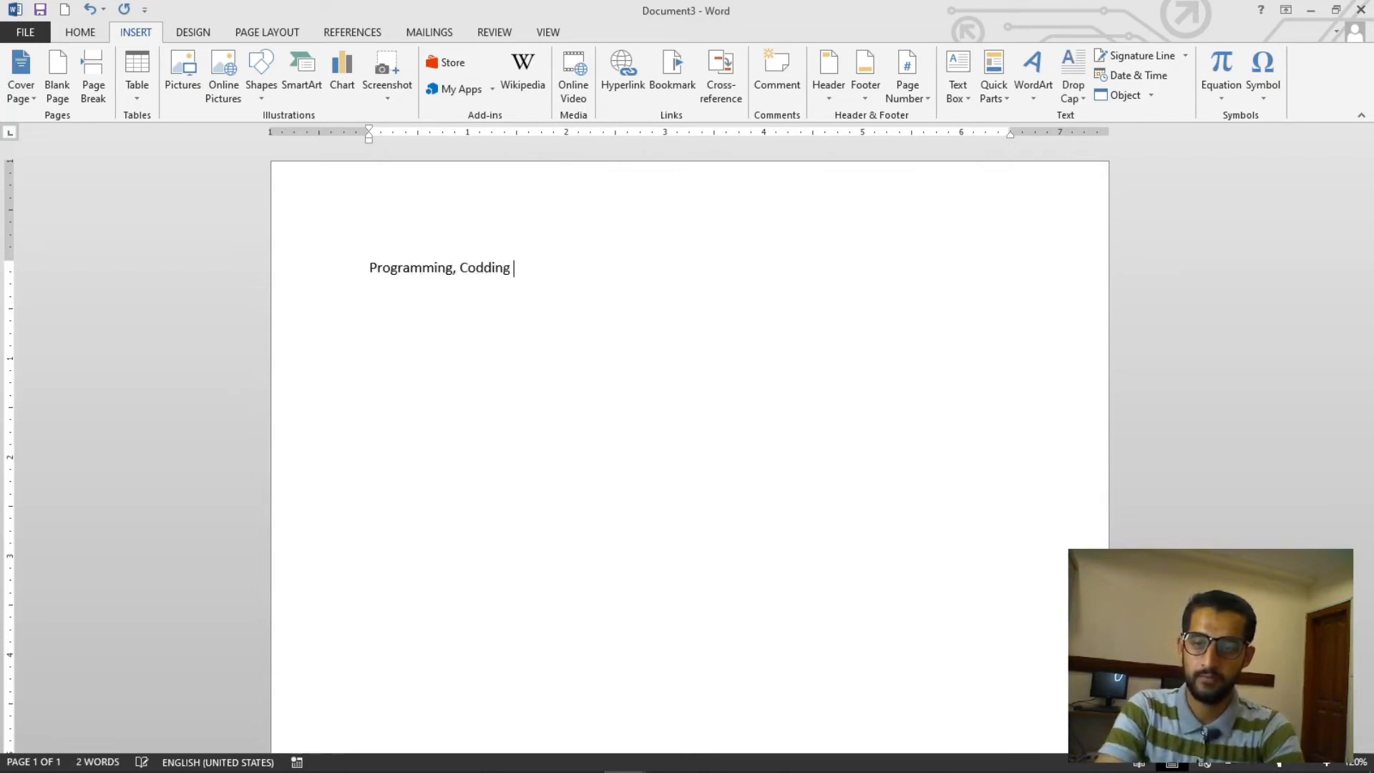
text(ing an)
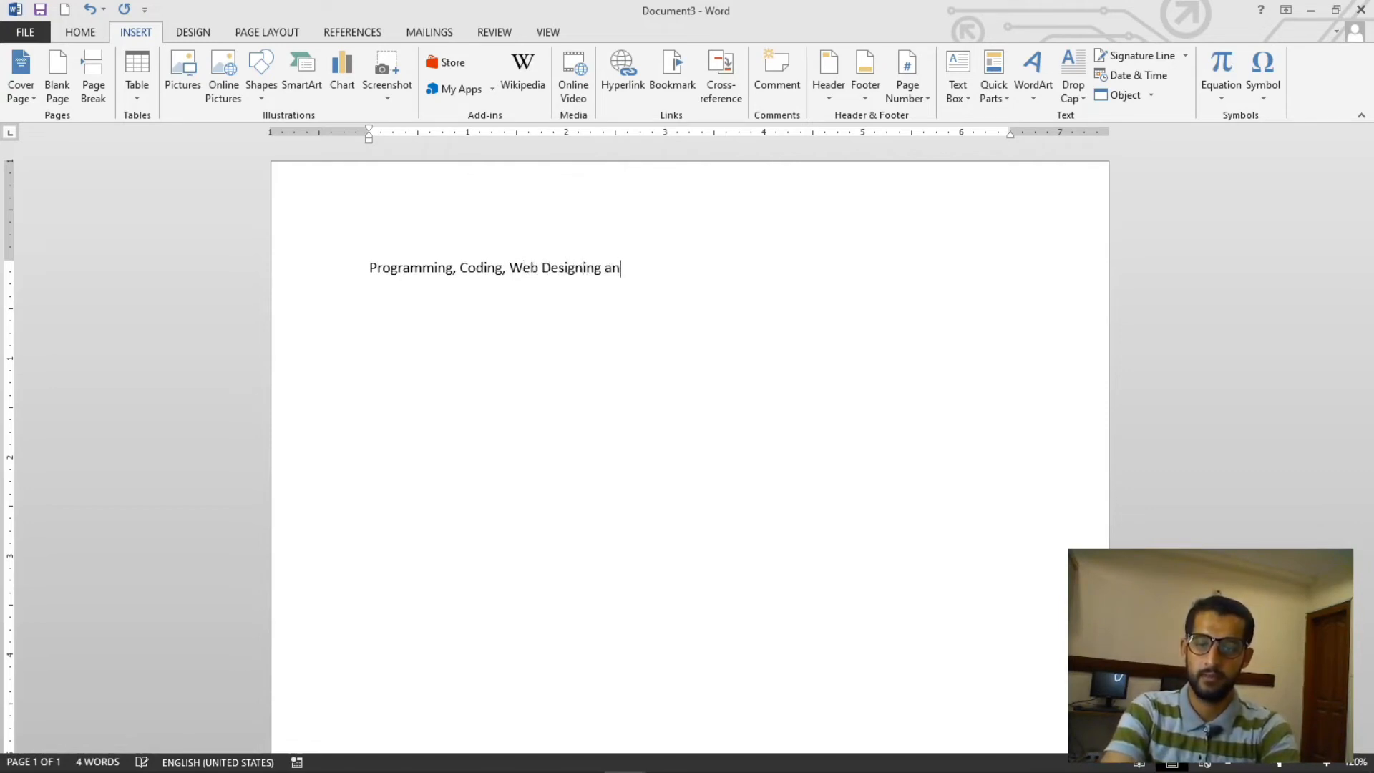
text(d Dev)
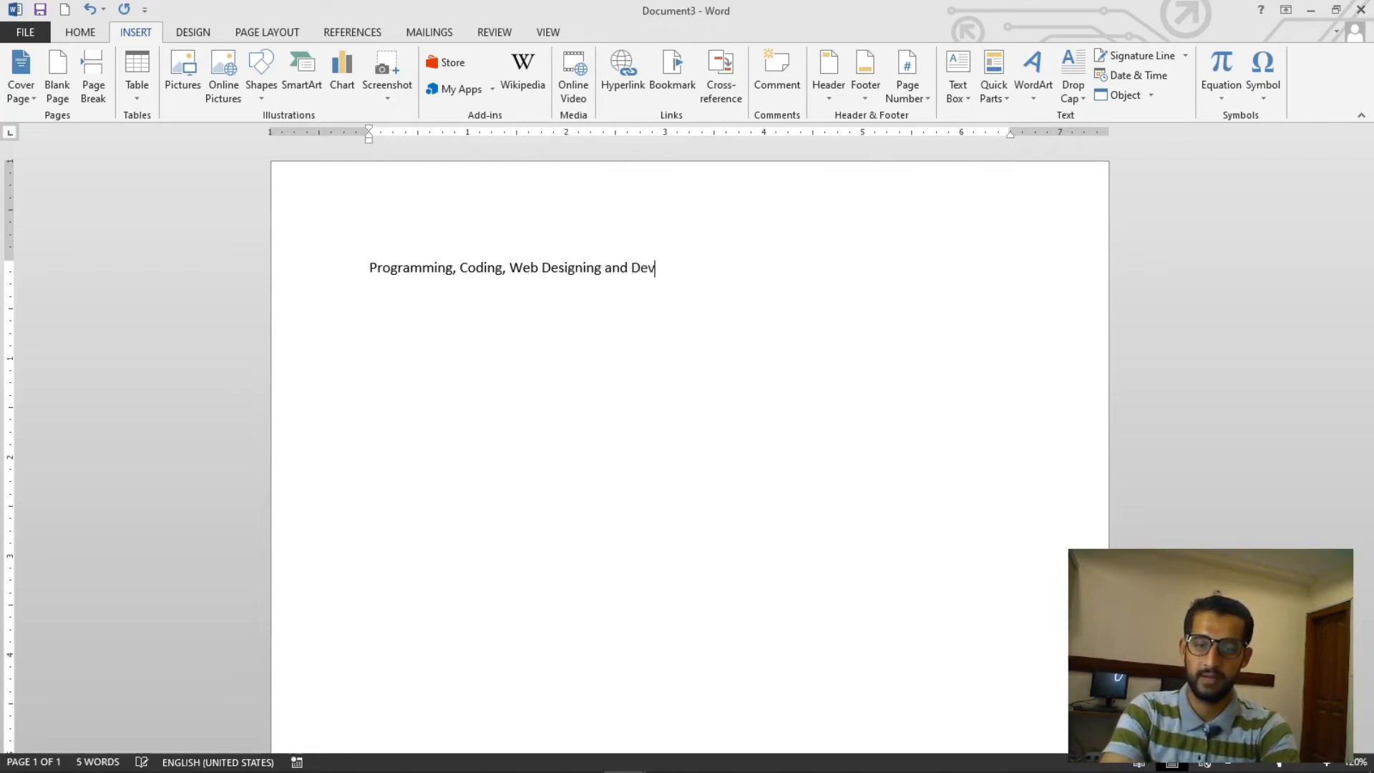
text(elopment, Microsoft Office)
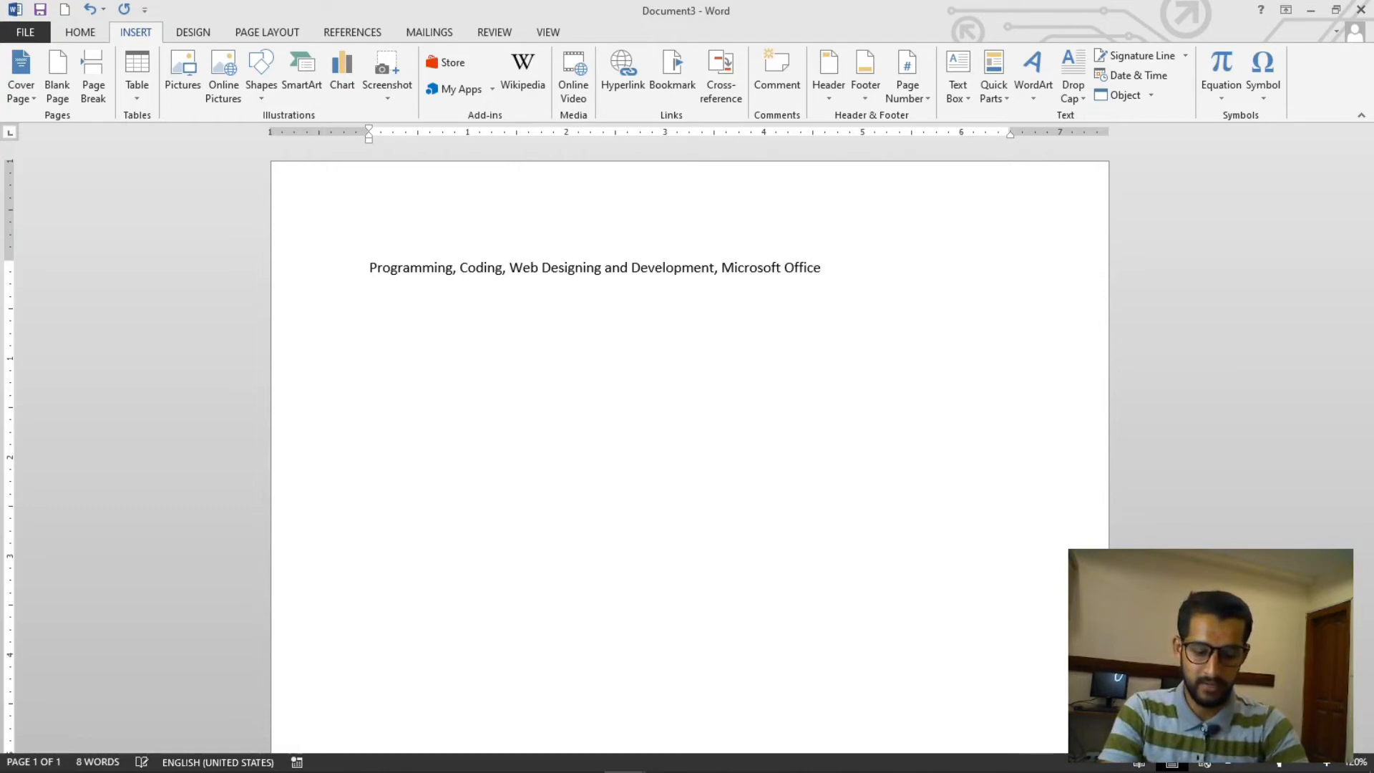
key(ctrl+a)
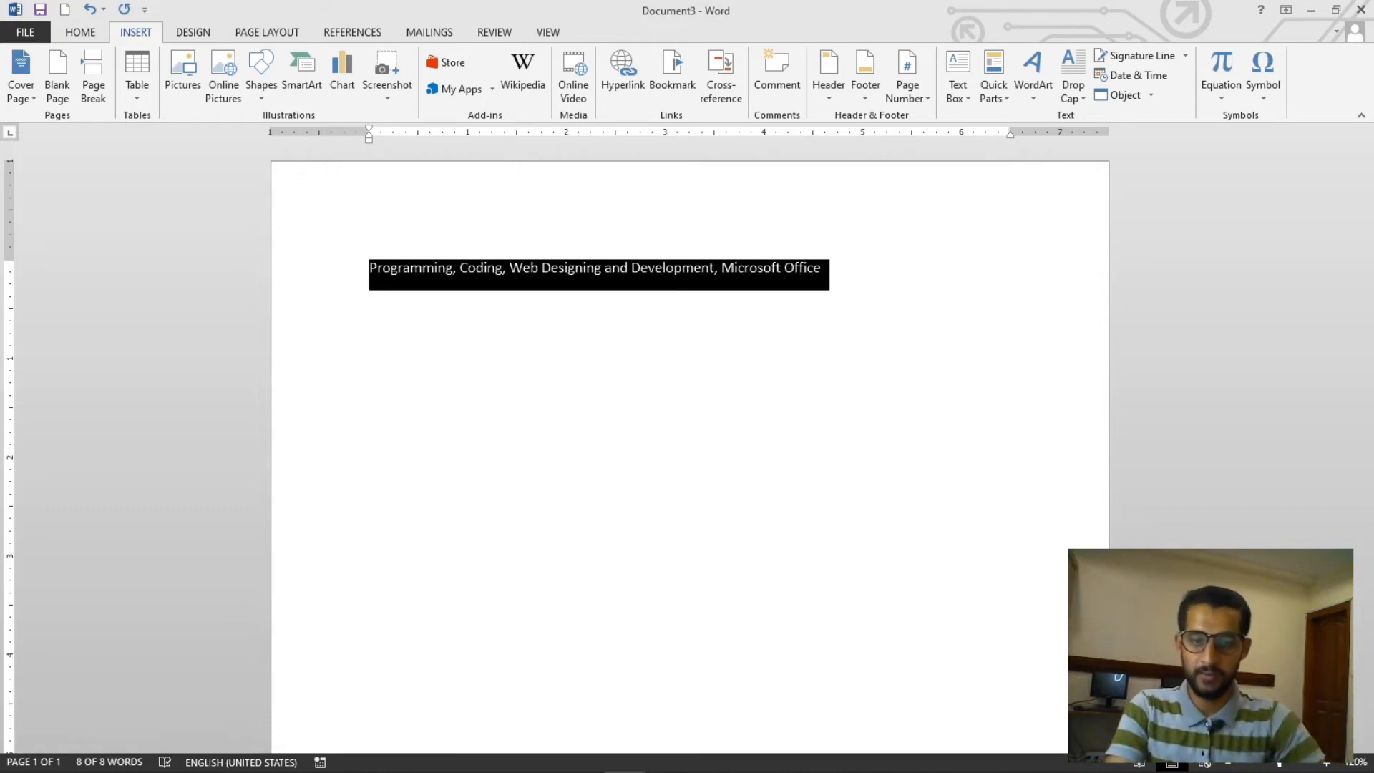
click(870, 380)
drag(868, 288, 226, 300)
click(596, 358)
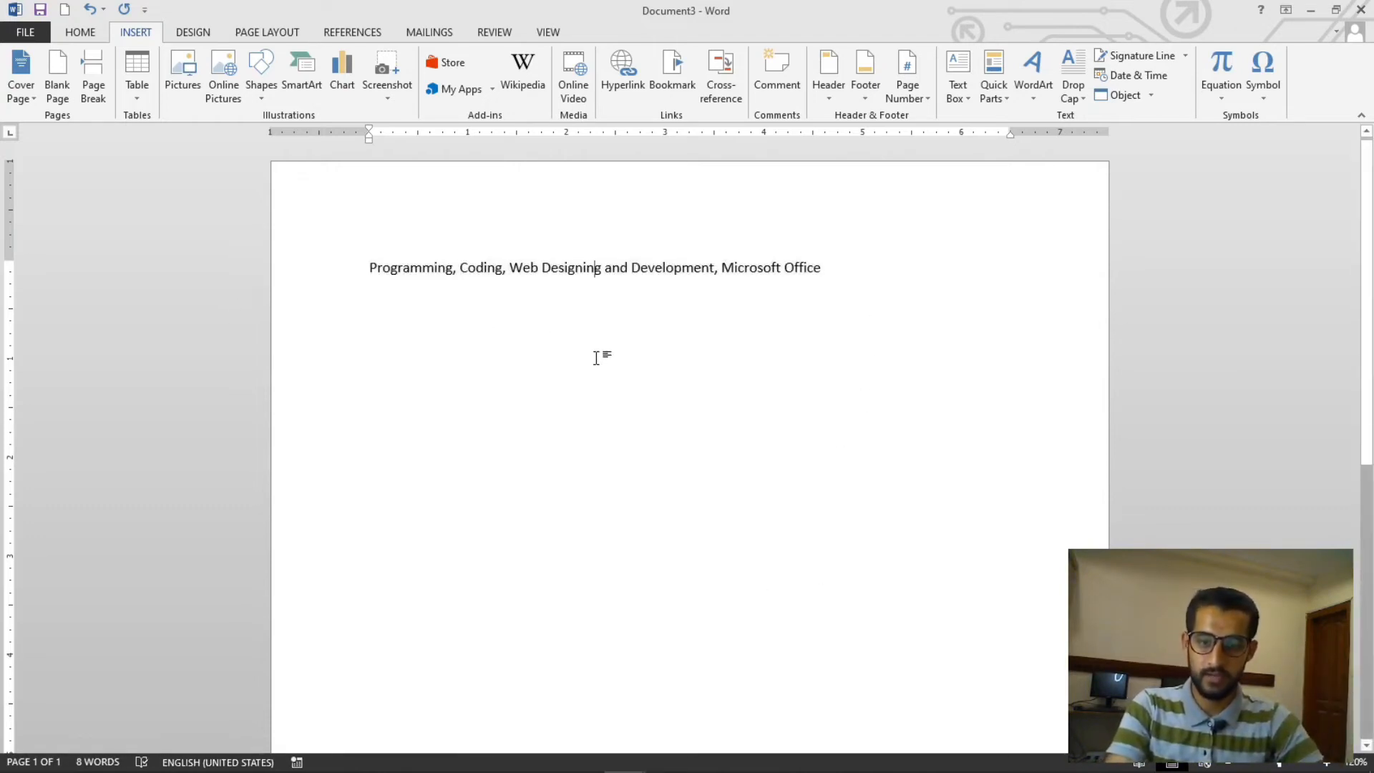
- Select all the document text and open the Pro Word Cloud add-in
key(ctrl+a)
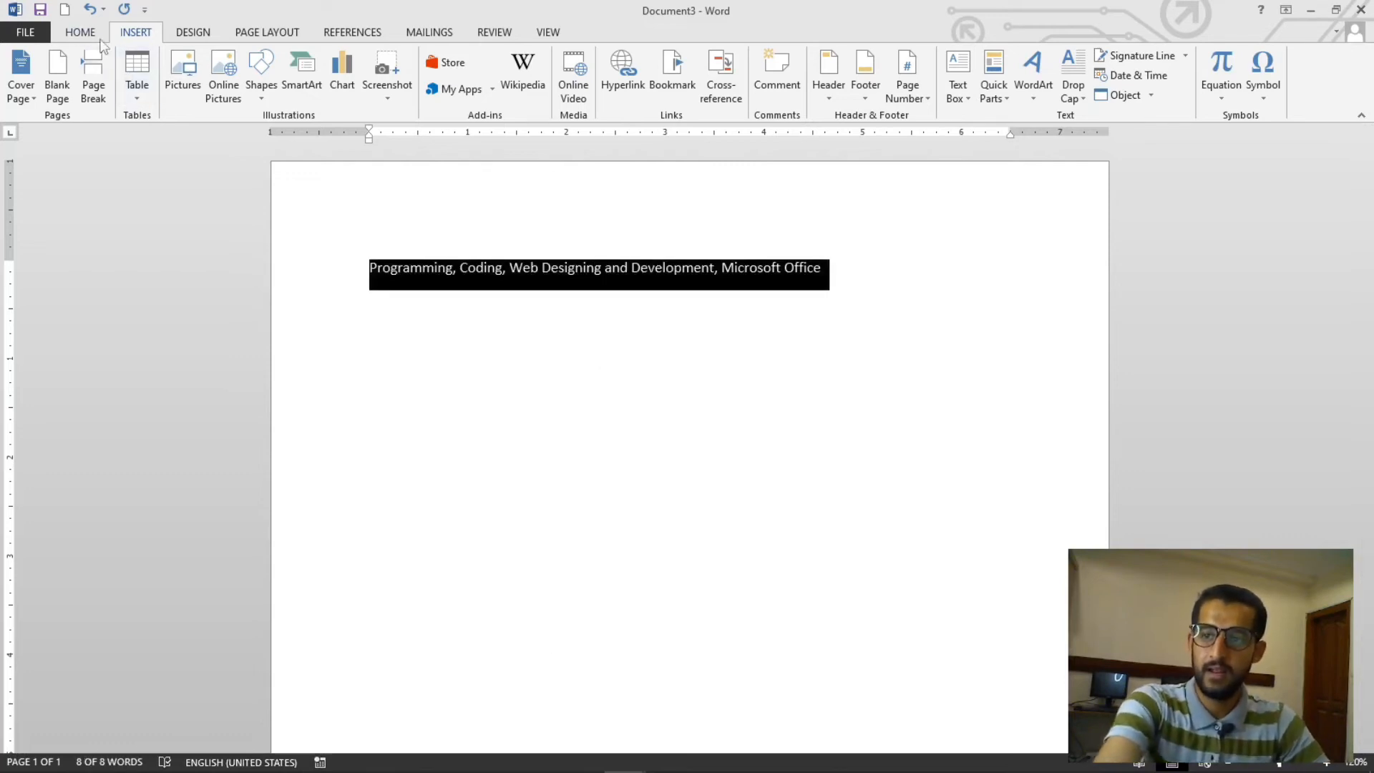
click(85, 36)
click(138, 40)
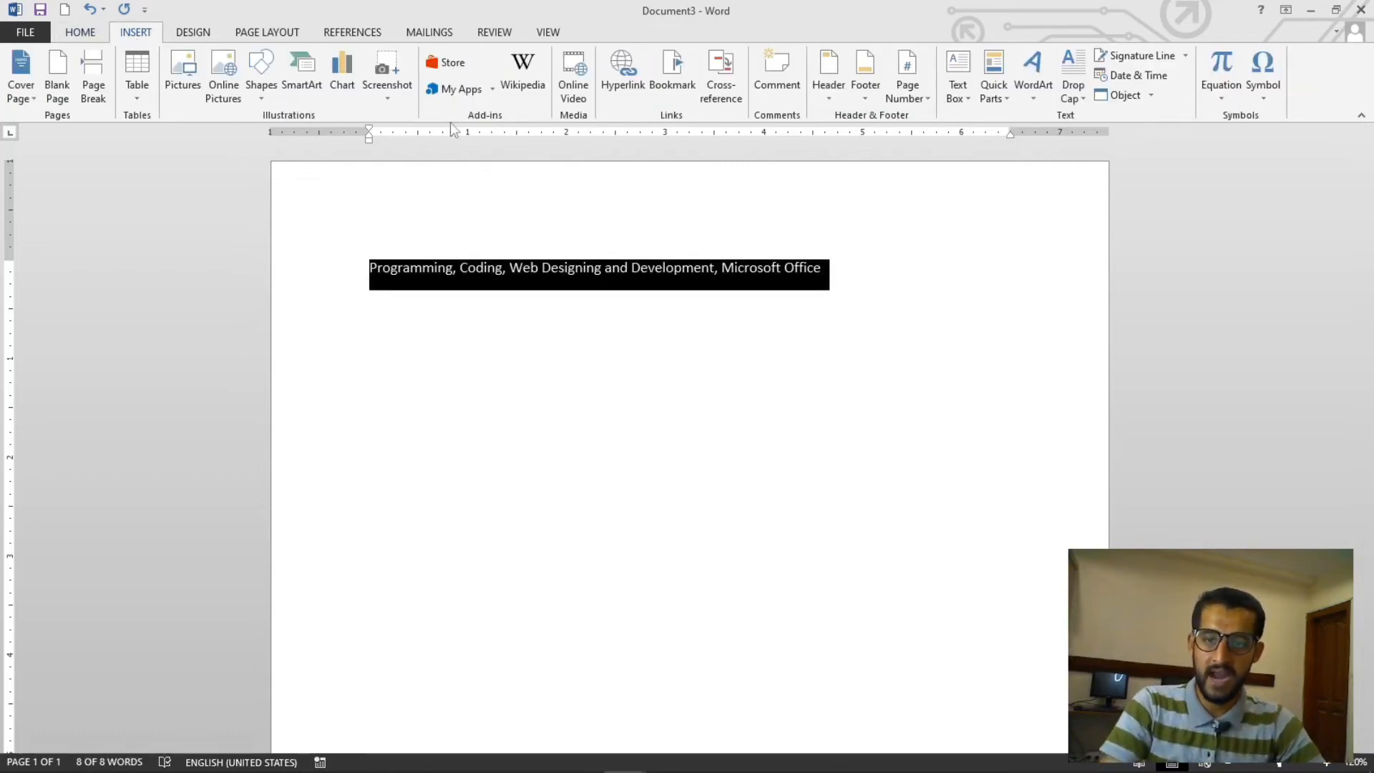
click(492, 90)
click(491, 141)
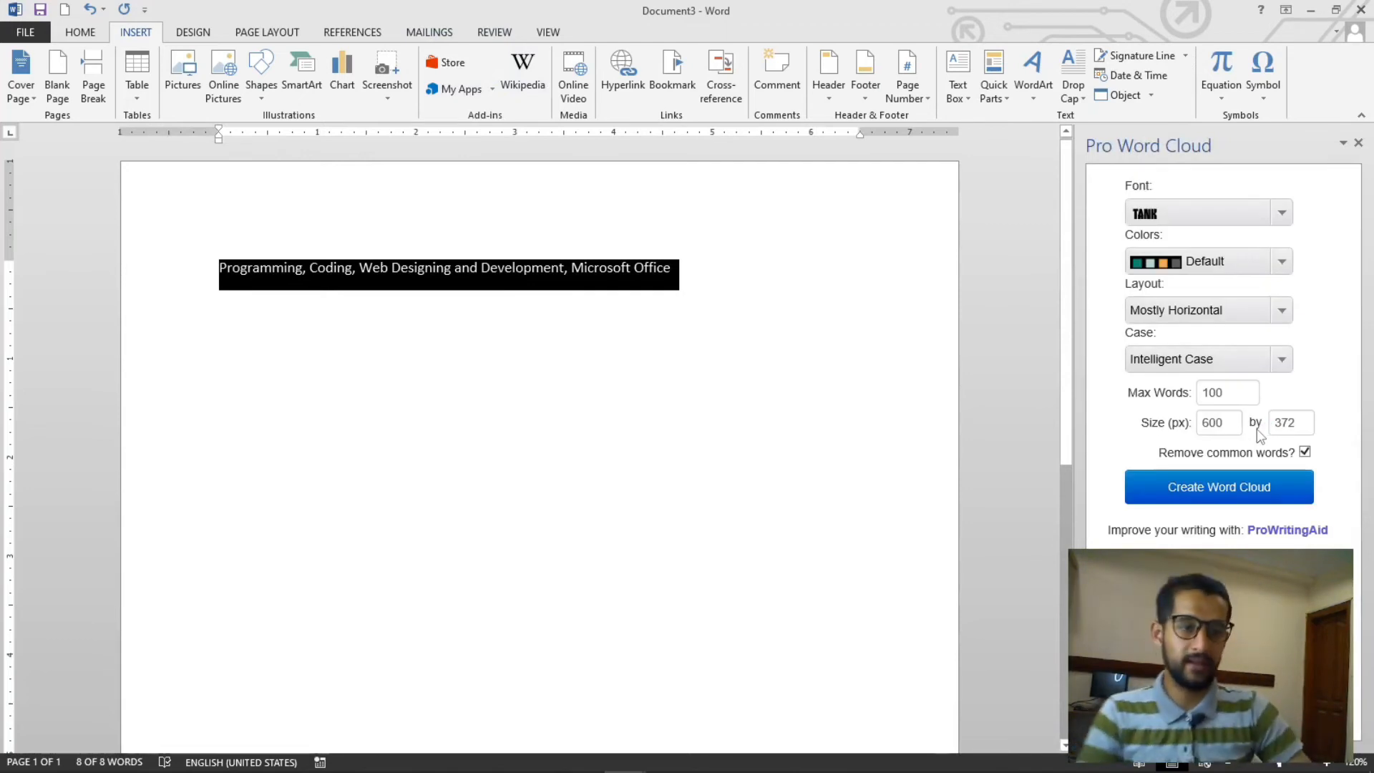
- Set the word cloud font to Kenyan Coffee
click(1282, 212)
scroll(1220, 365, down, 8)
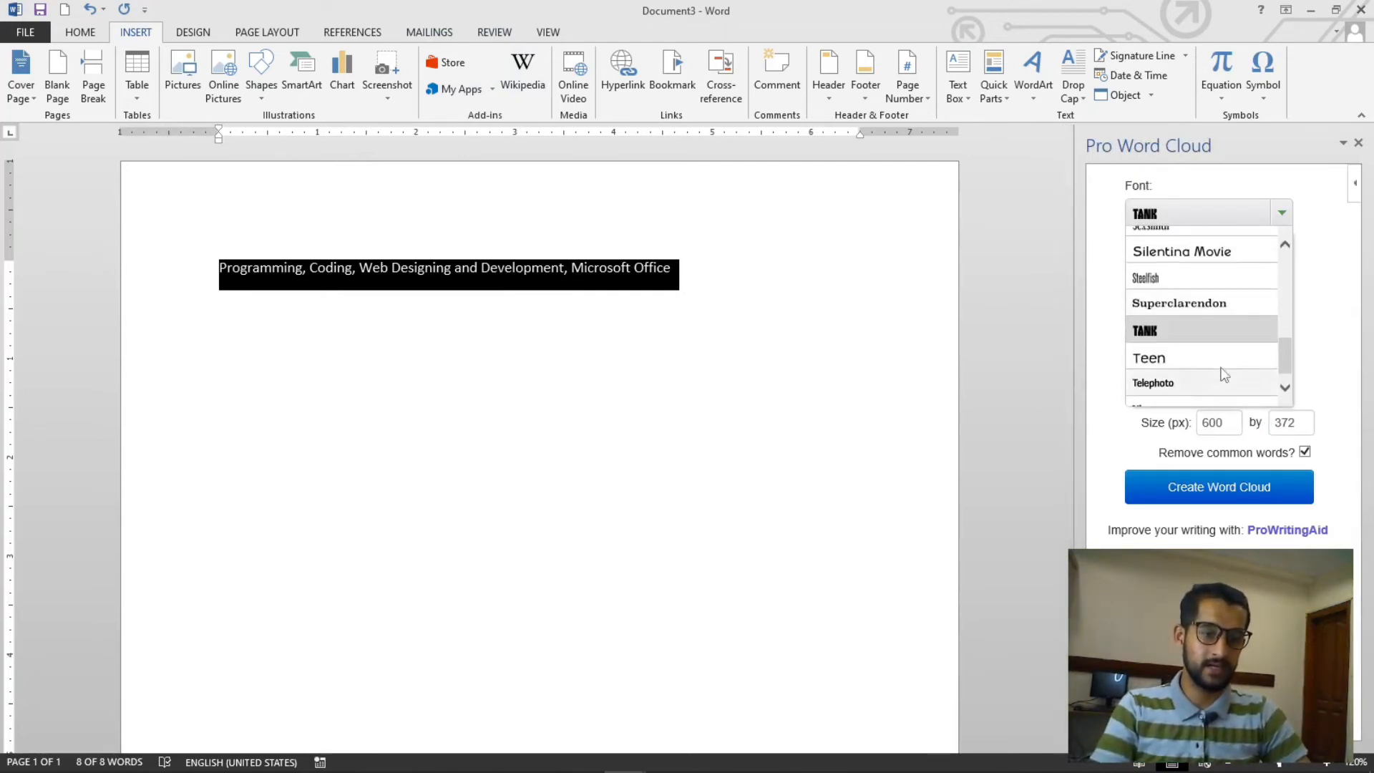
scroll(1216, 315, down, 5)
scroll(1214, 310, up, 4)
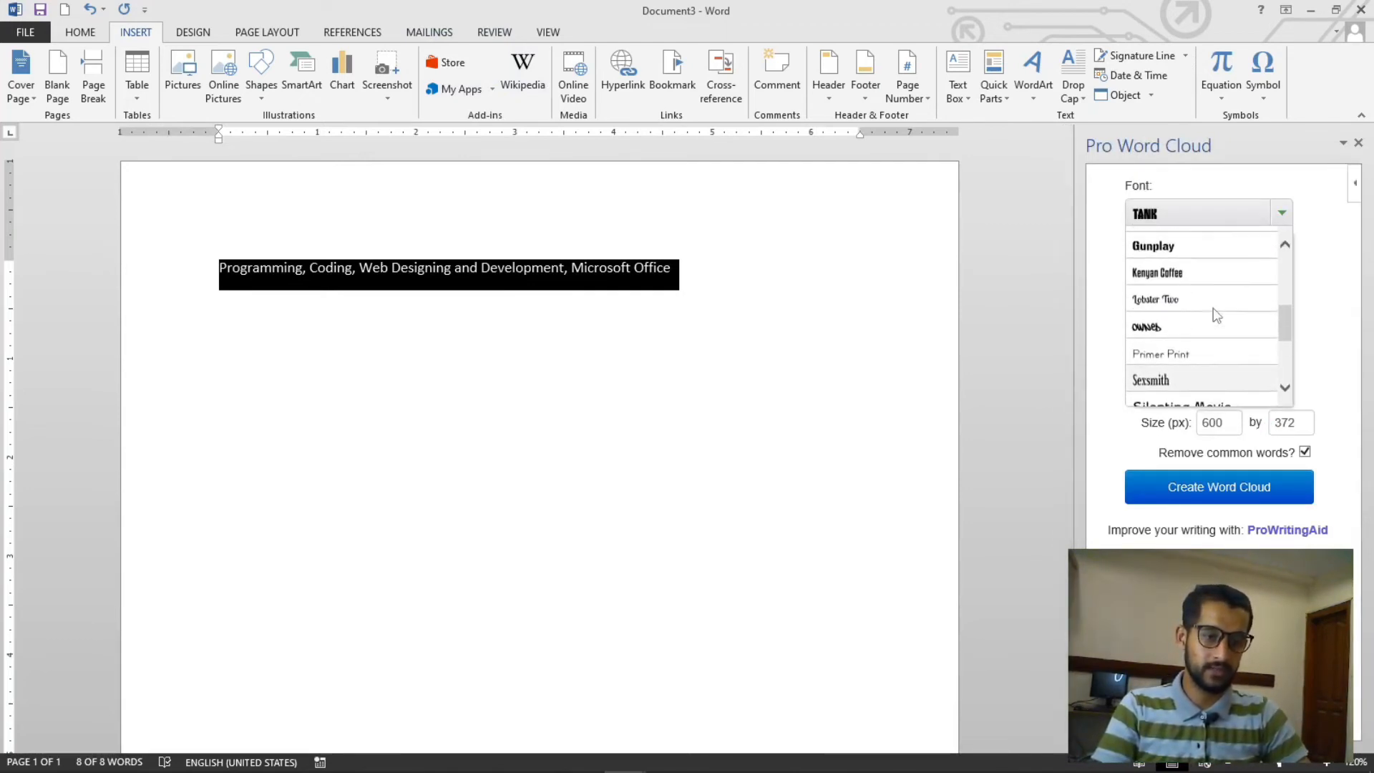
click(1189, 276)
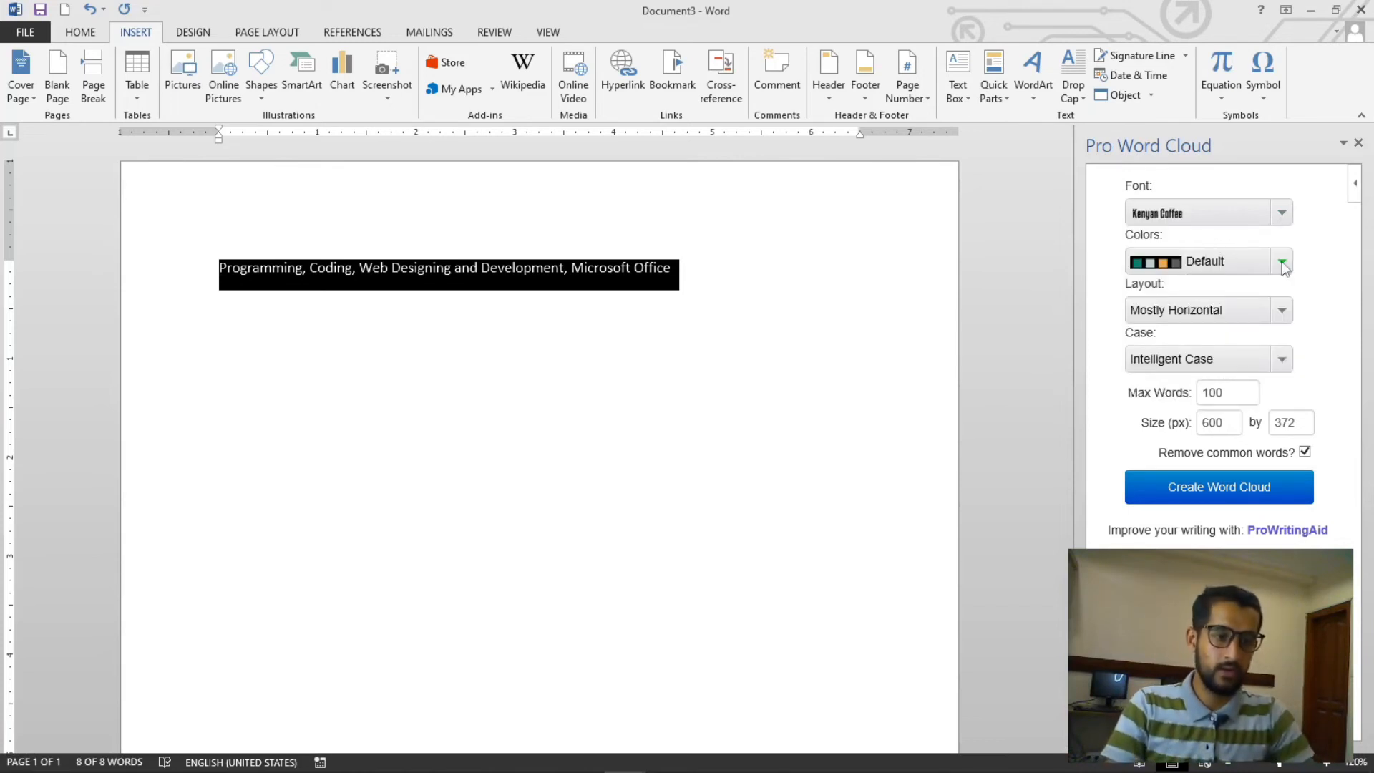
- Choose the ProWritingAid colour scheme, check the layout options and create the word cloud
click(1217, 261)
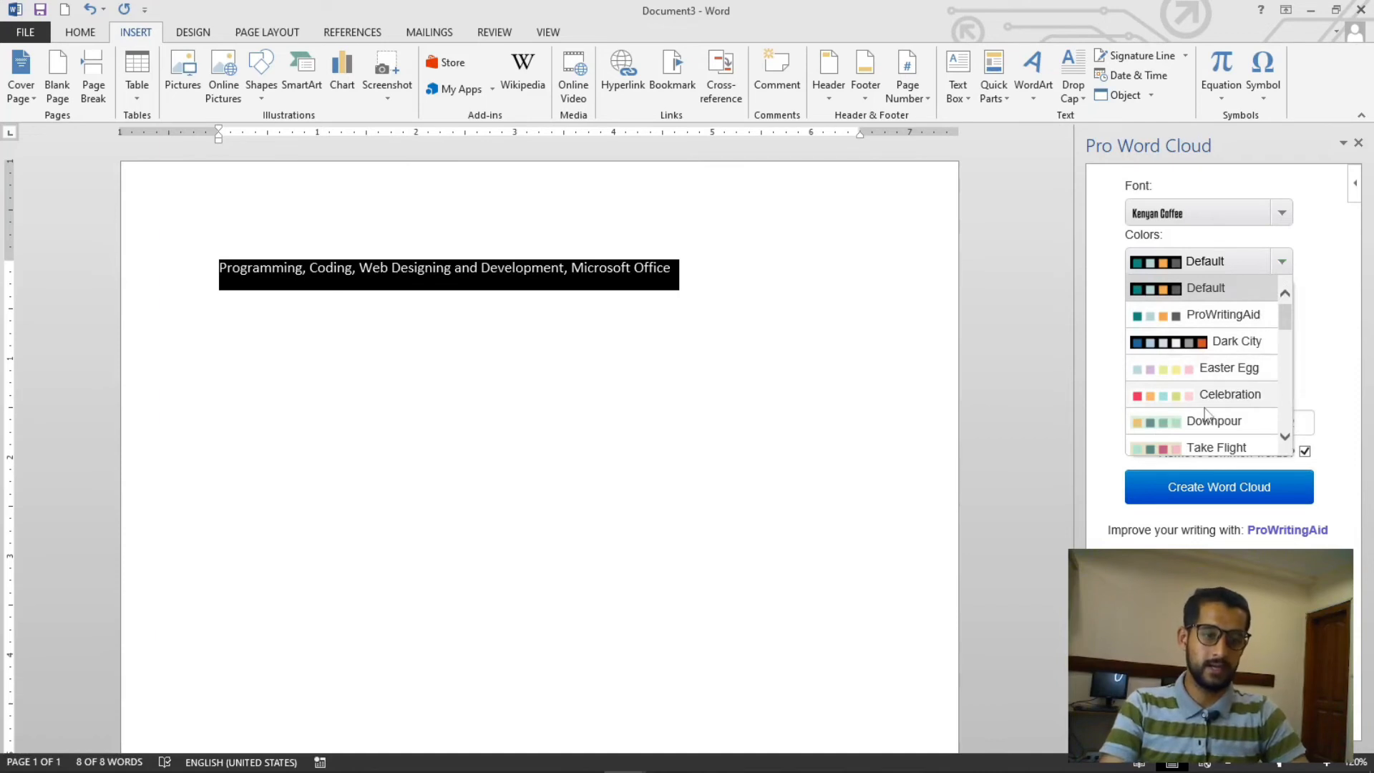
click(1208, 270)
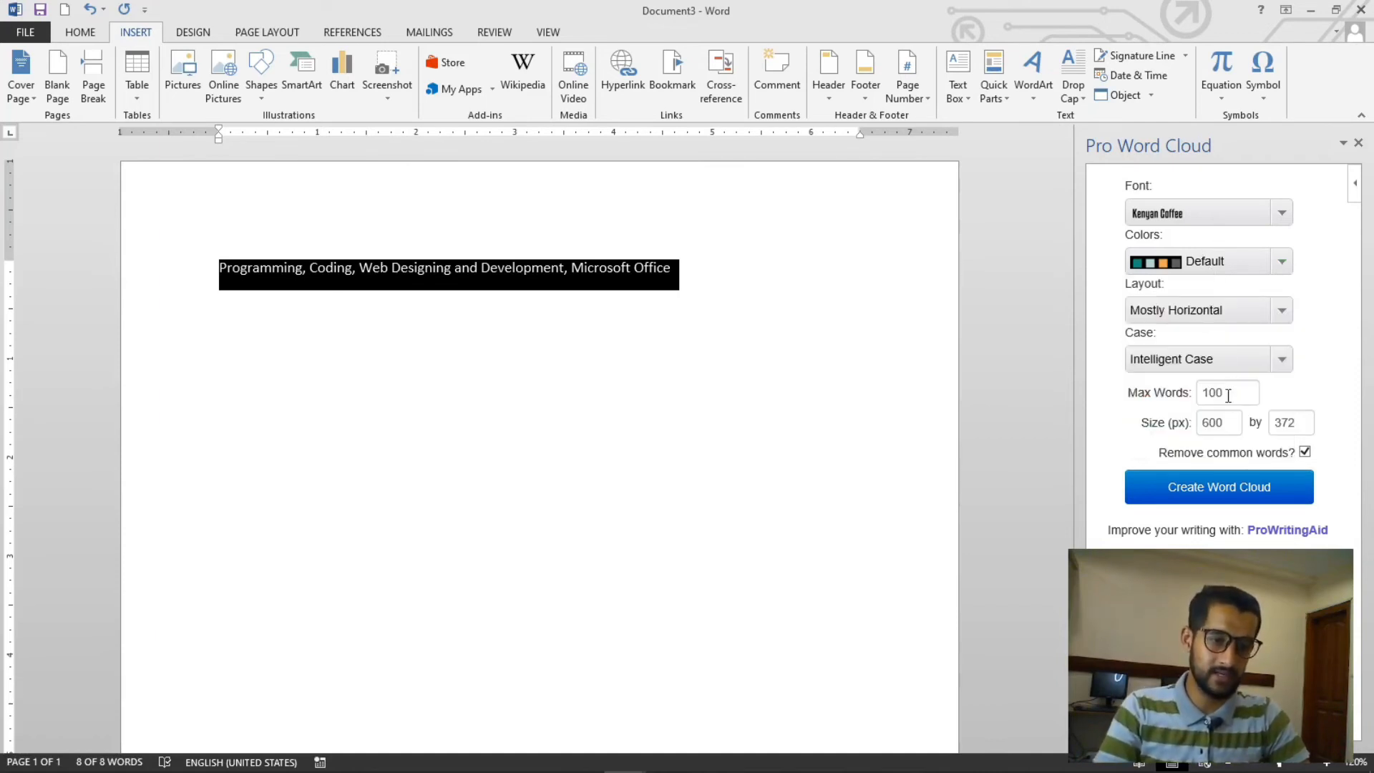
click(1281, 314)
click(1222, 366)
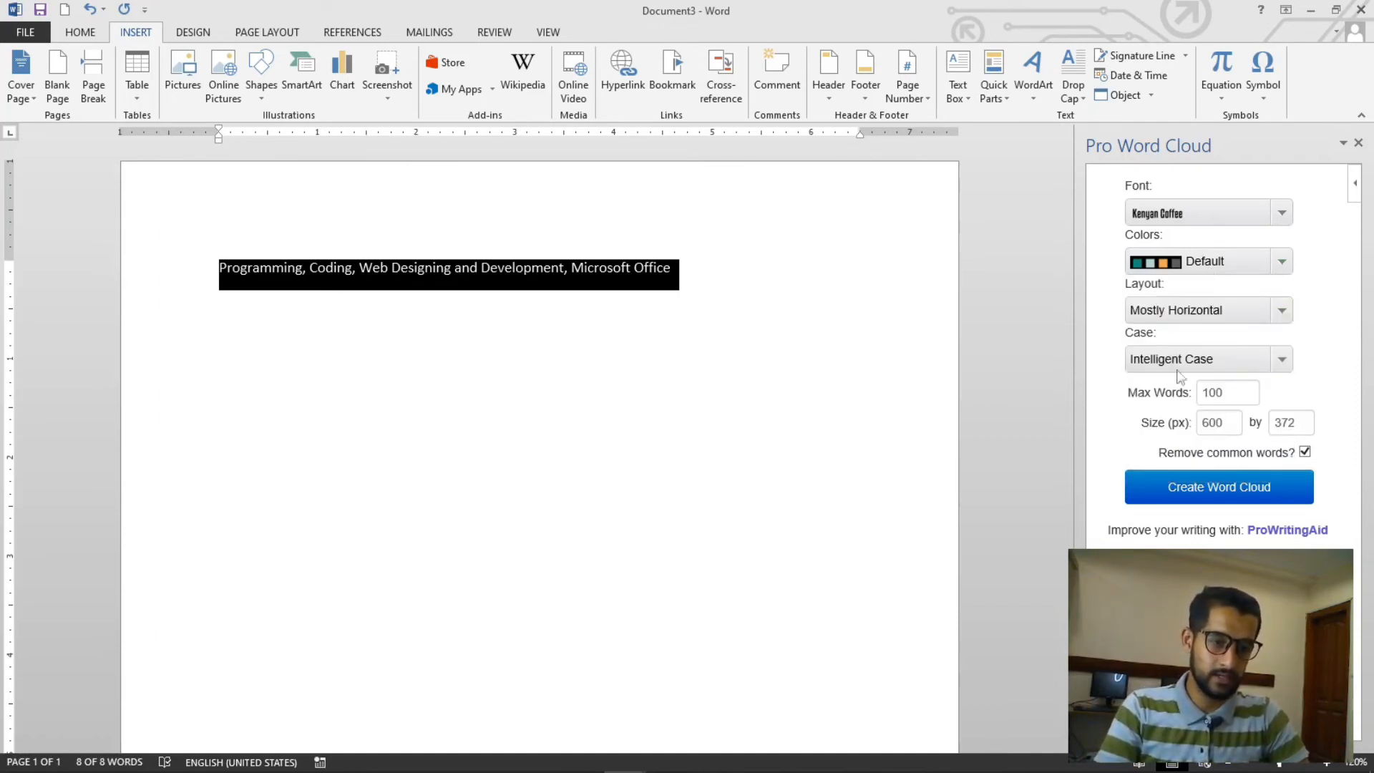
click(1229, 492)
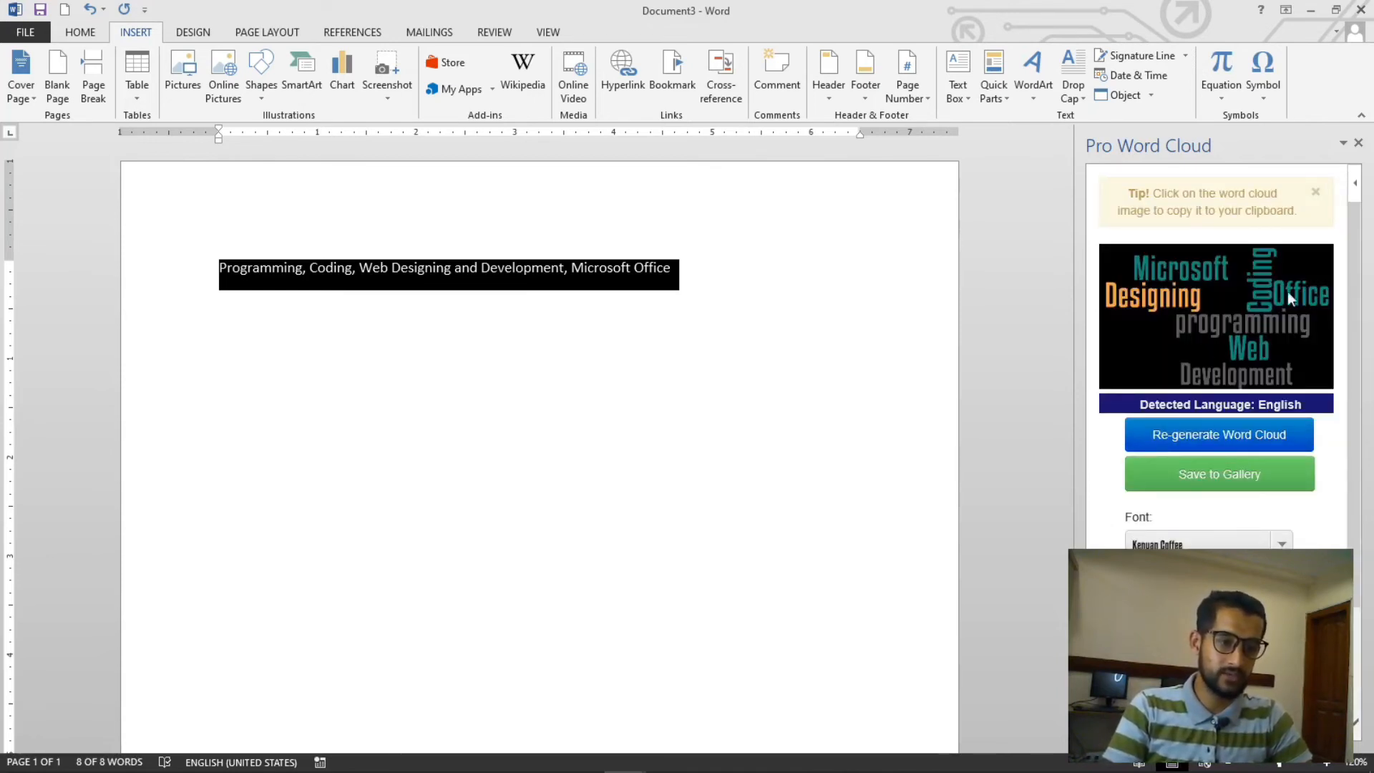
- Copy the word cloud image and paste it into the document below the keyword line
right_click(1252, 324)
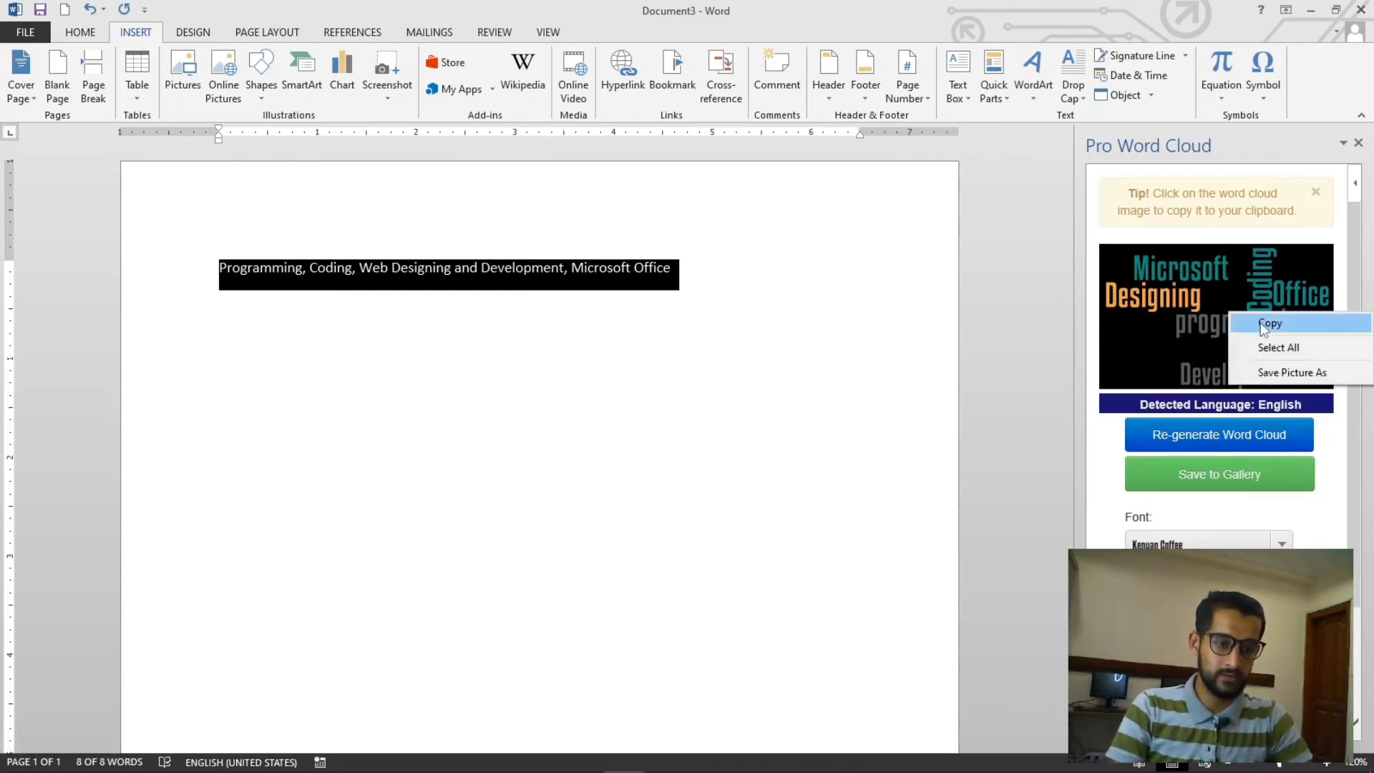
click(1267, 320)
click(337, 268)
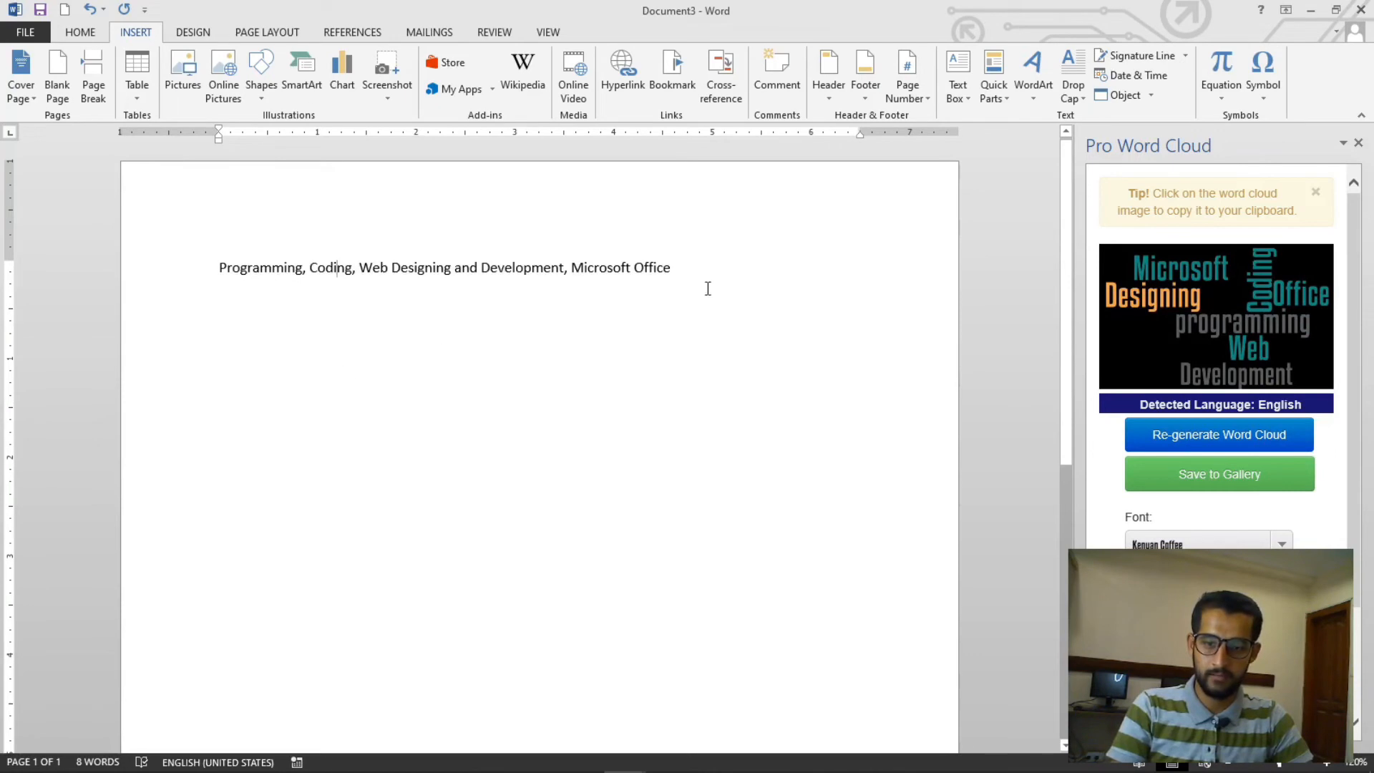
key(Return)
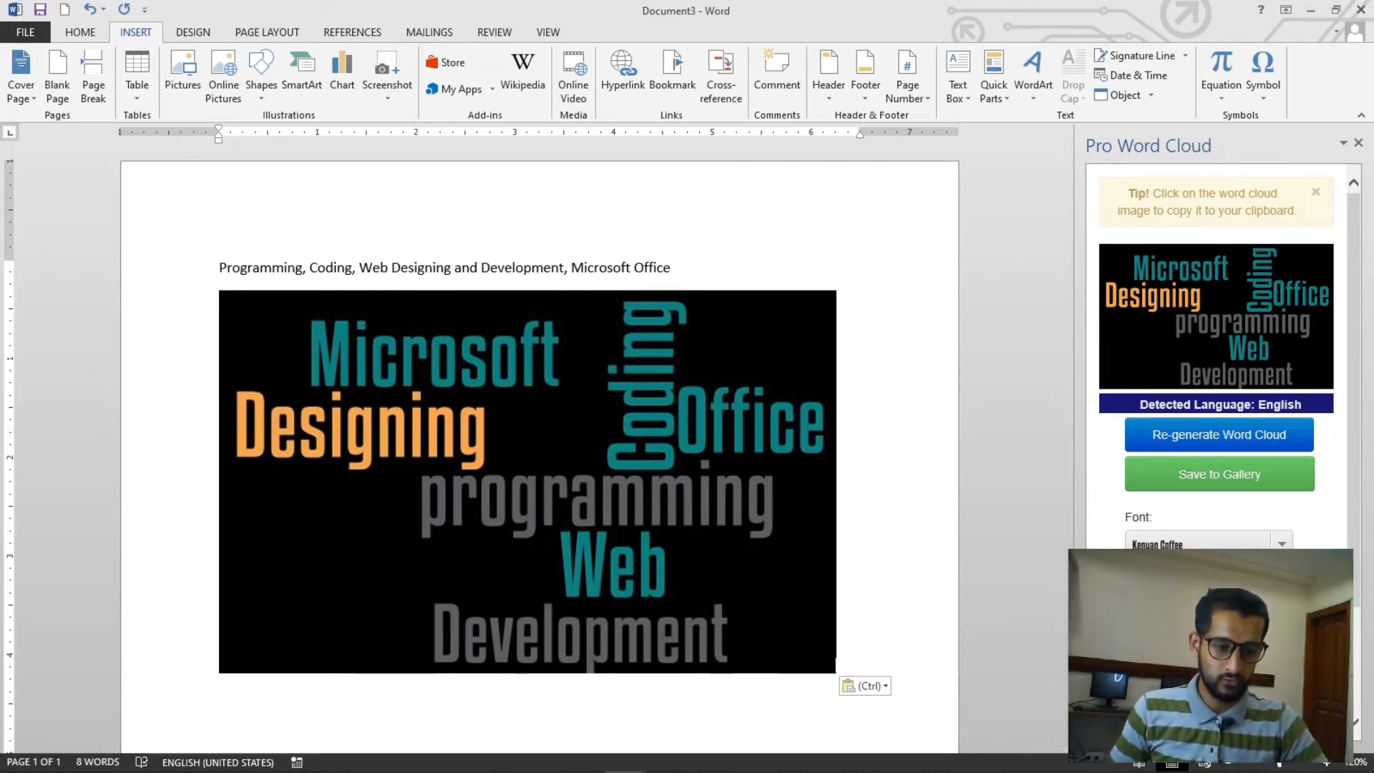
- Dismiss the tip in the Pro Word Cloud pane and scroll through its settings
click(1253, 600)
click(1238, 439)
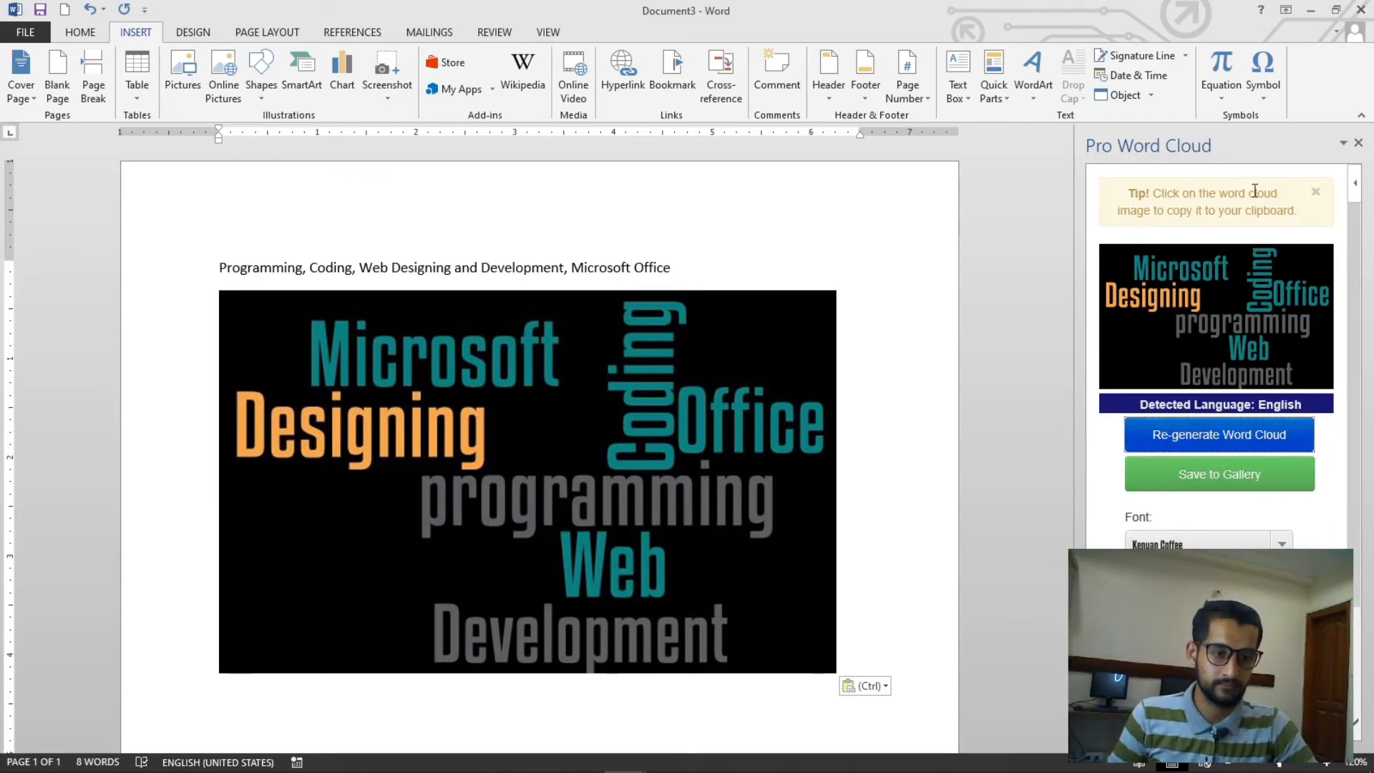
click(1315, 191)
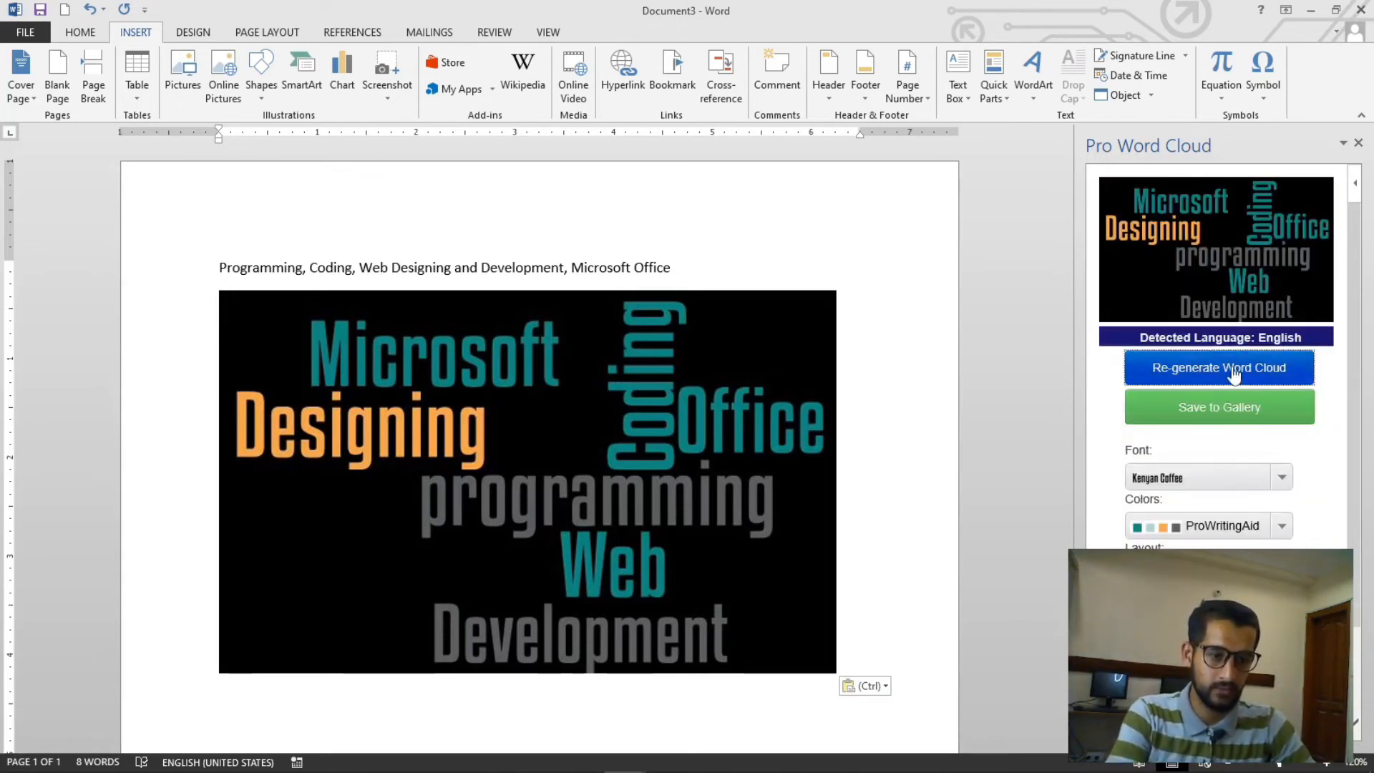
scroll(1263, 470, down, 2)
scroll(1219, 358, up, 1)
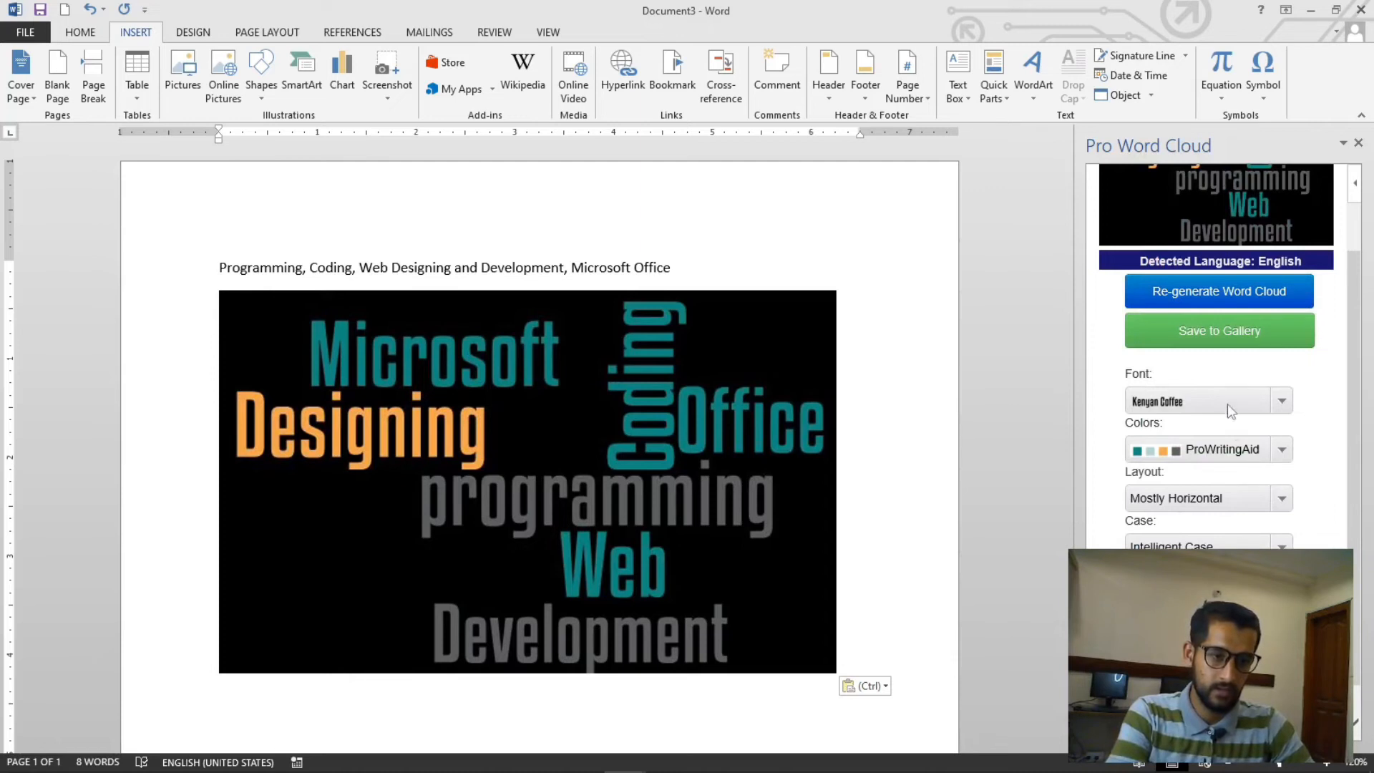
scroll(1230, 410, up, 2)
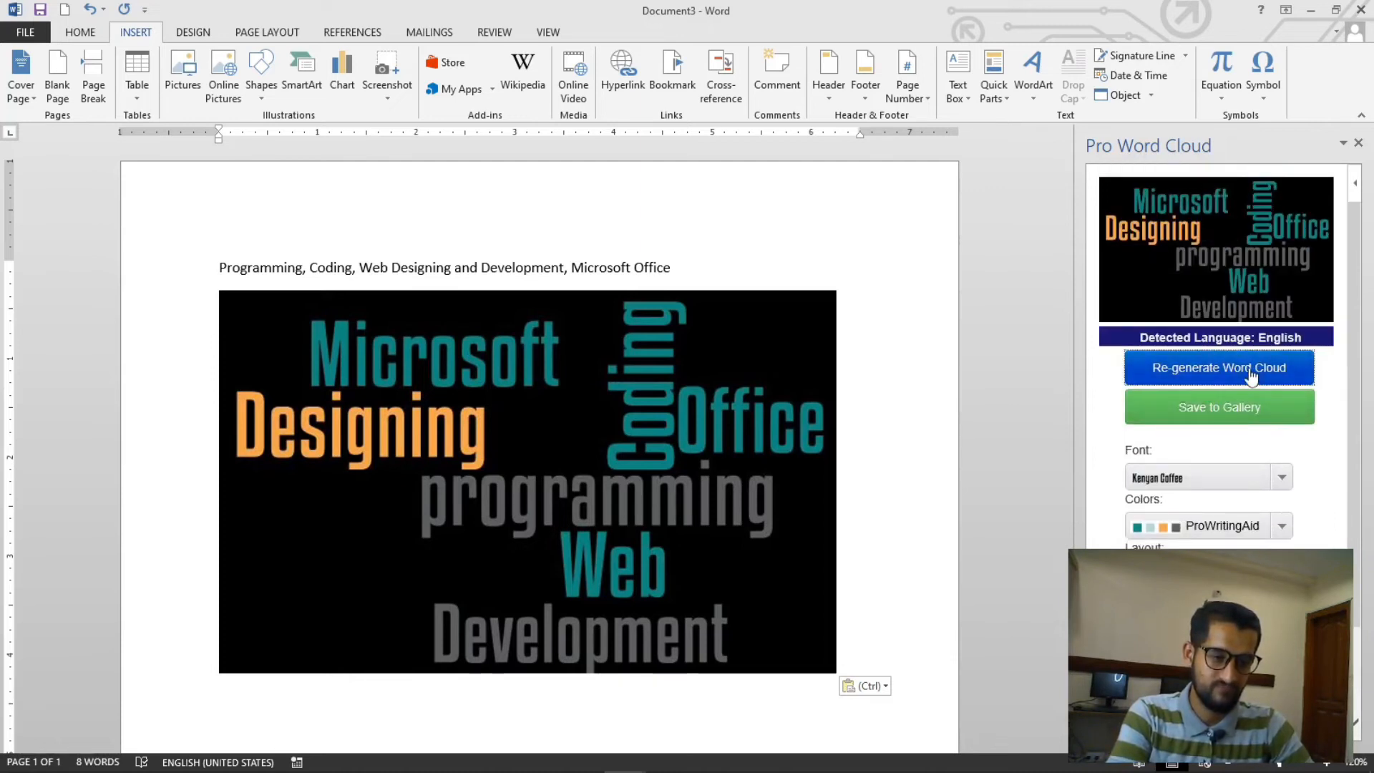
- Close the Pro Word Cloud pane
click(1359, 143)
scroll(793, 429, down, 3)
click(775, 315)
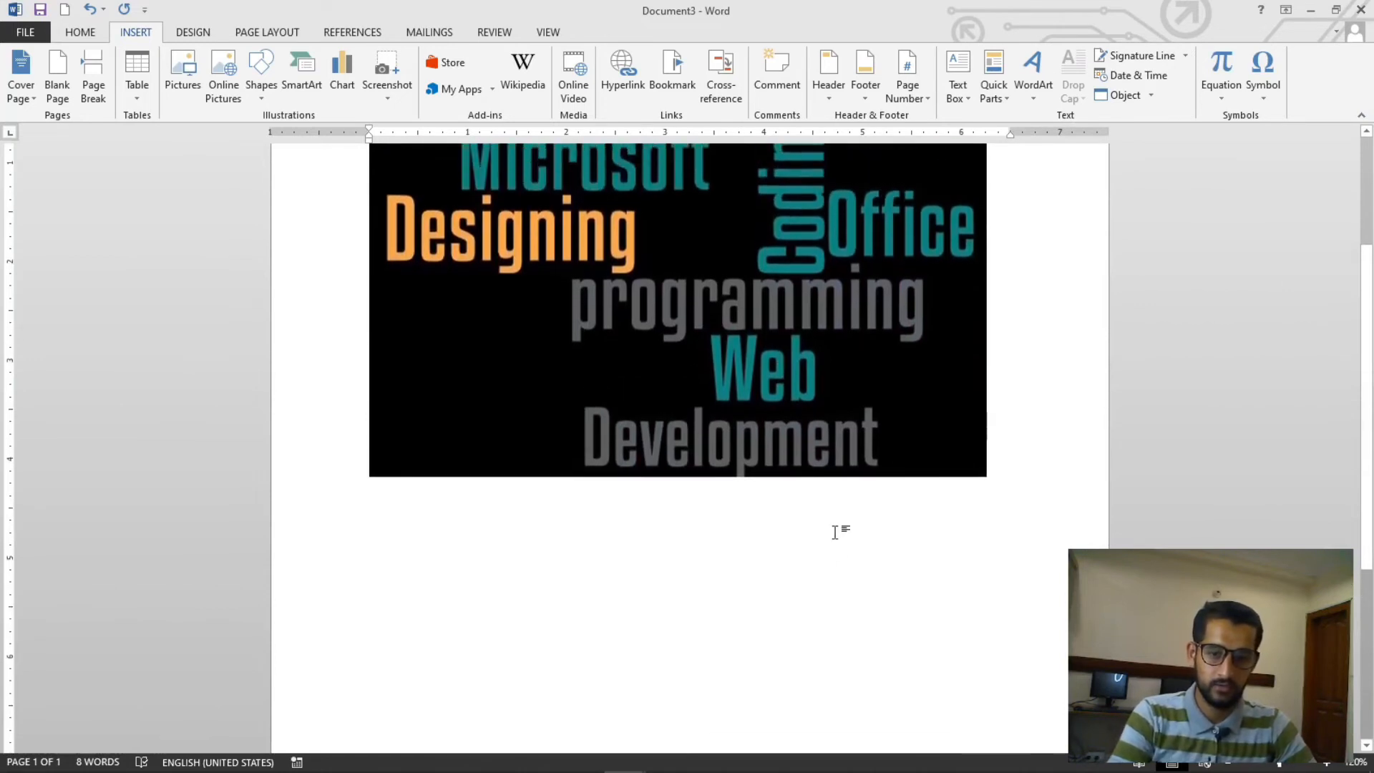
scroll(871, 522, up, 3)
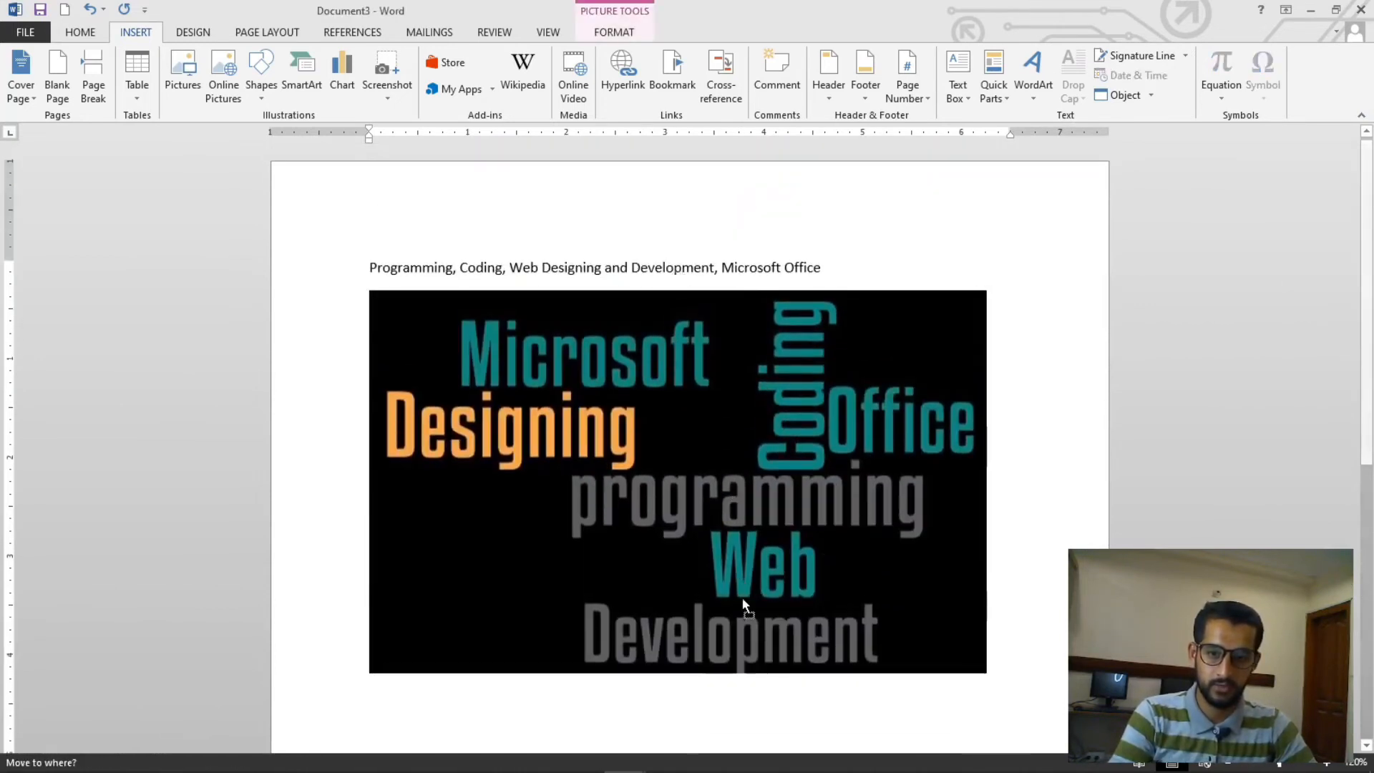
- Change the word cloud picture's text wrapping and move the picture lower on the page
click(613, 31)
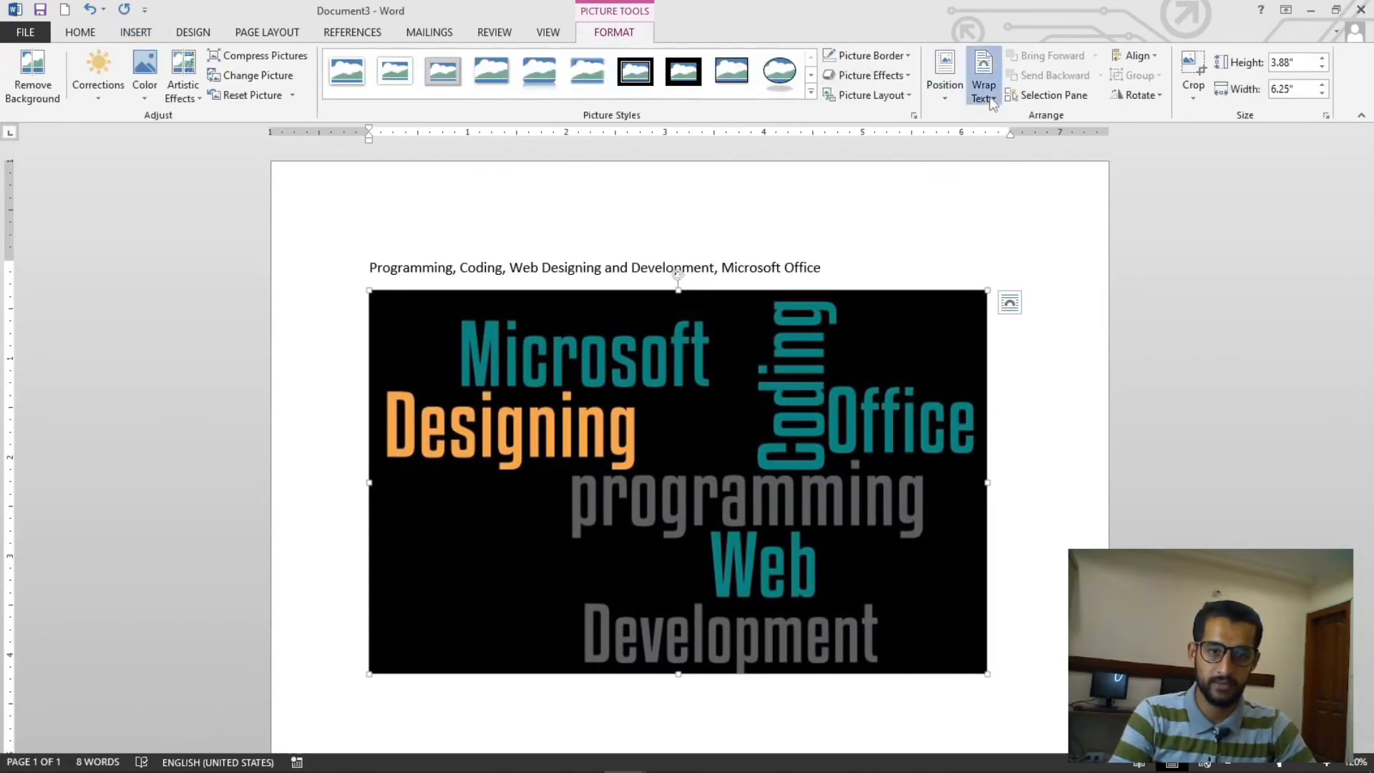
click(983, 79)
click(1013, 174)
drag(766, 320, 754, 623)
scroll(714, 333, down, 6)
scroll(714, 333, up, 6)
click(847, 267)
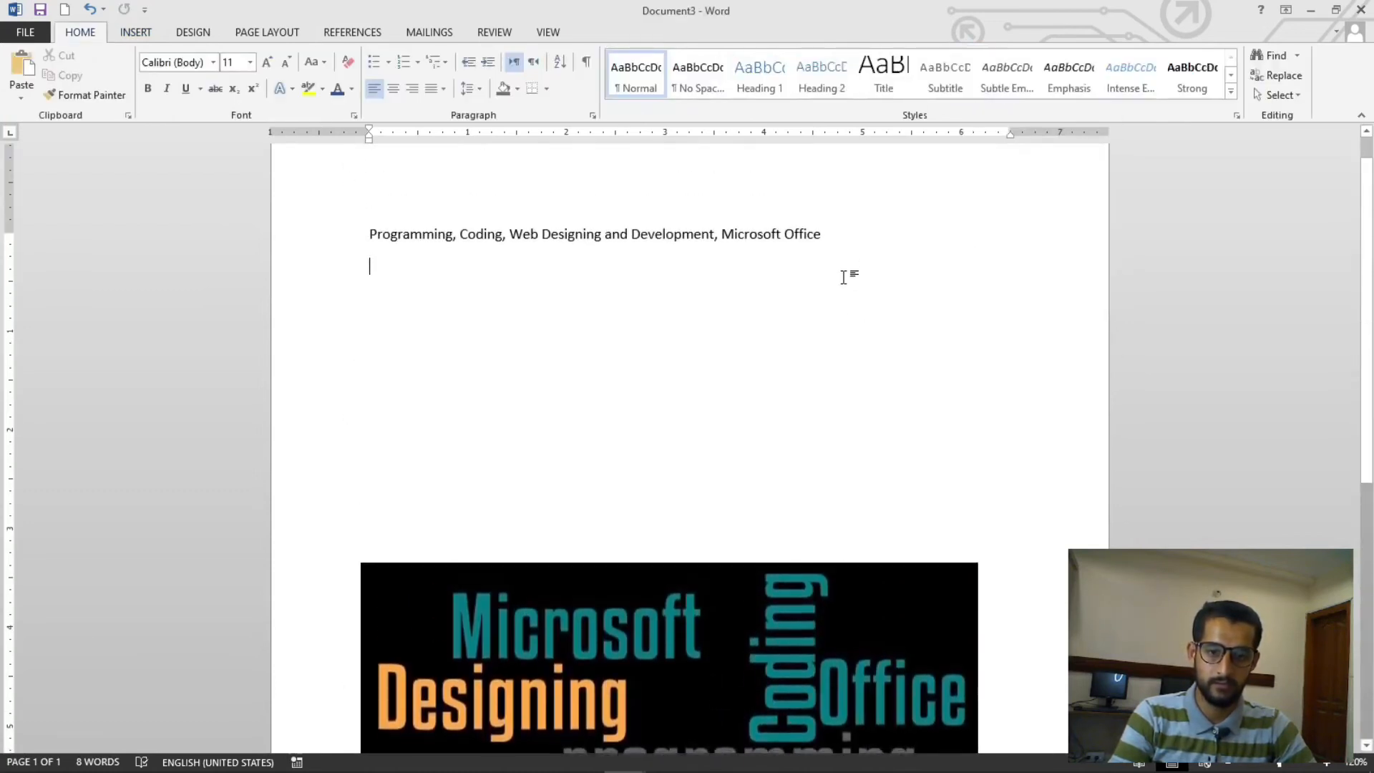
- Select the keyword line and open the Pro Word Cloud add-in from My Apps
drag(823, 240, 355, 227)
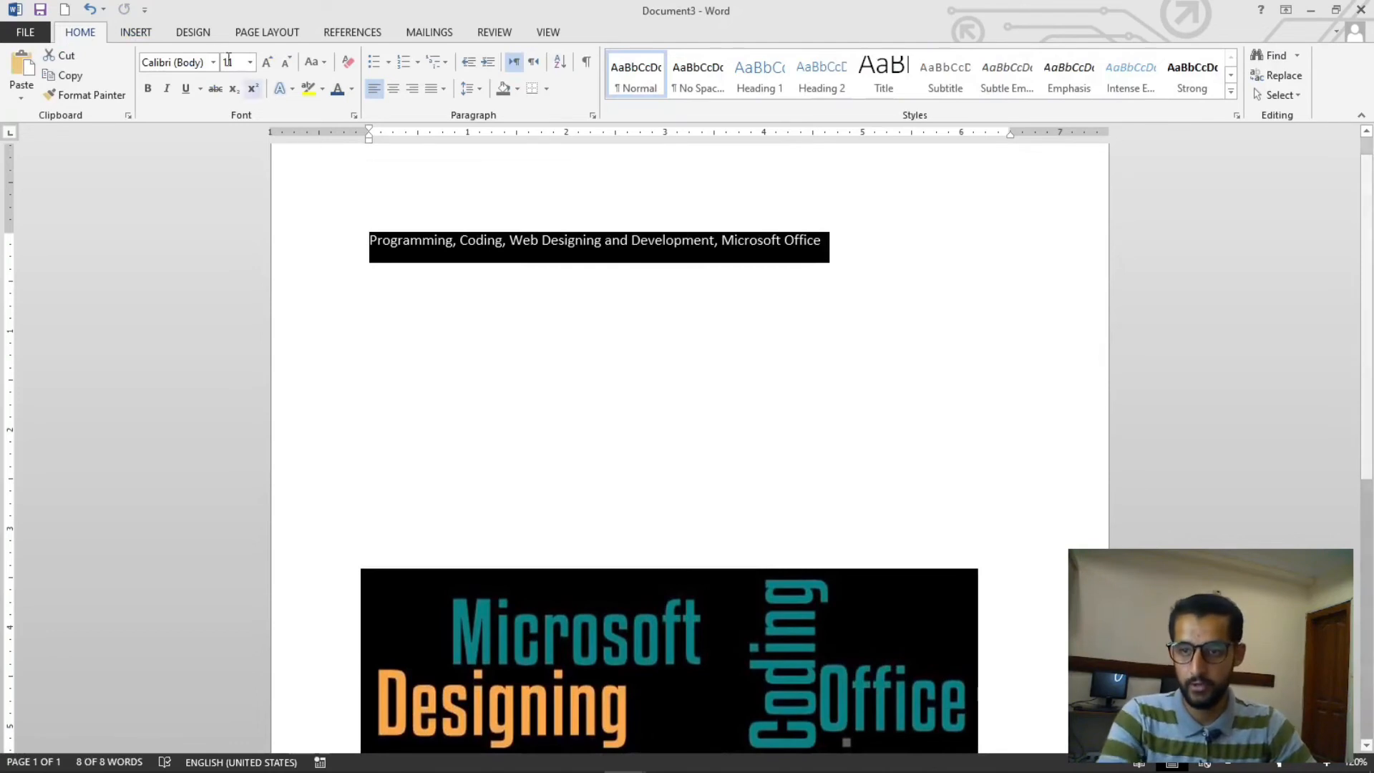
click(135, 33)
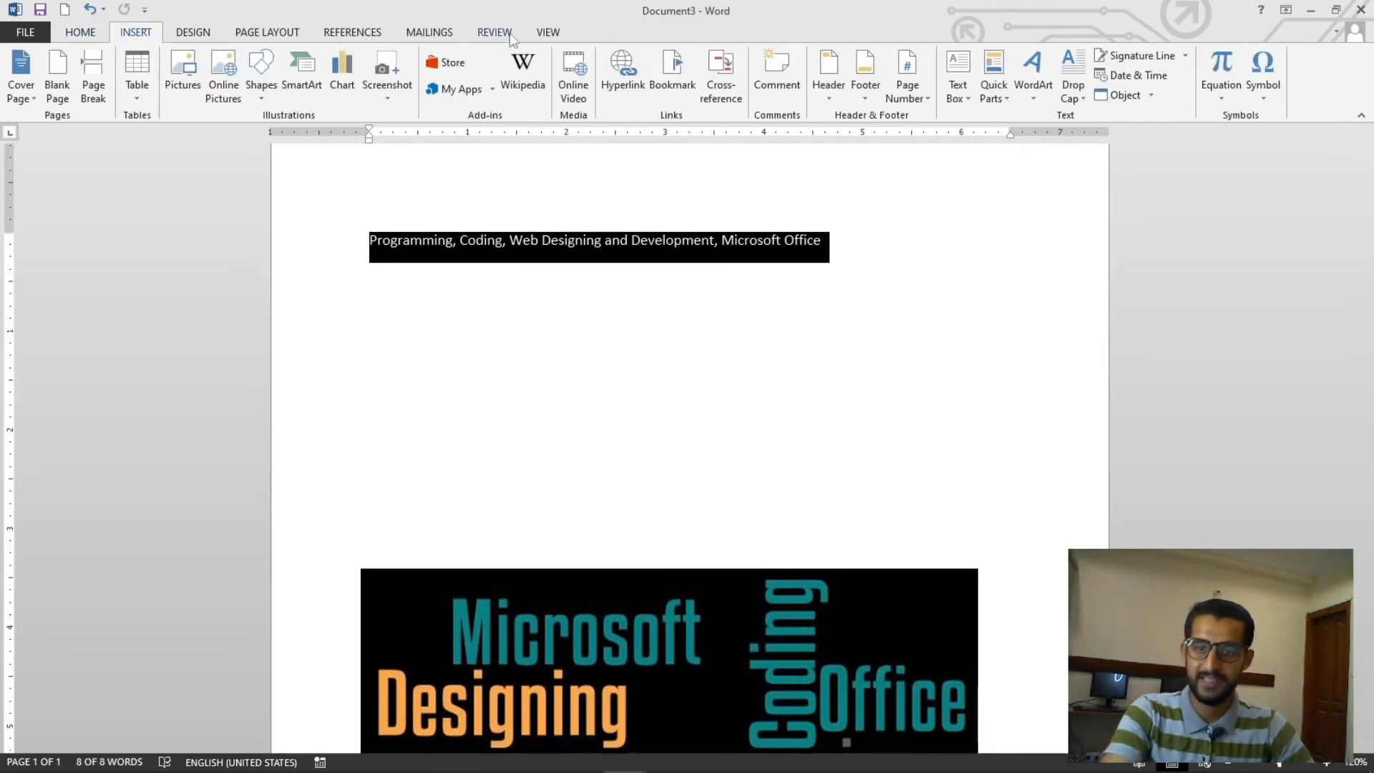
click(491, 89)
click(492, 136)
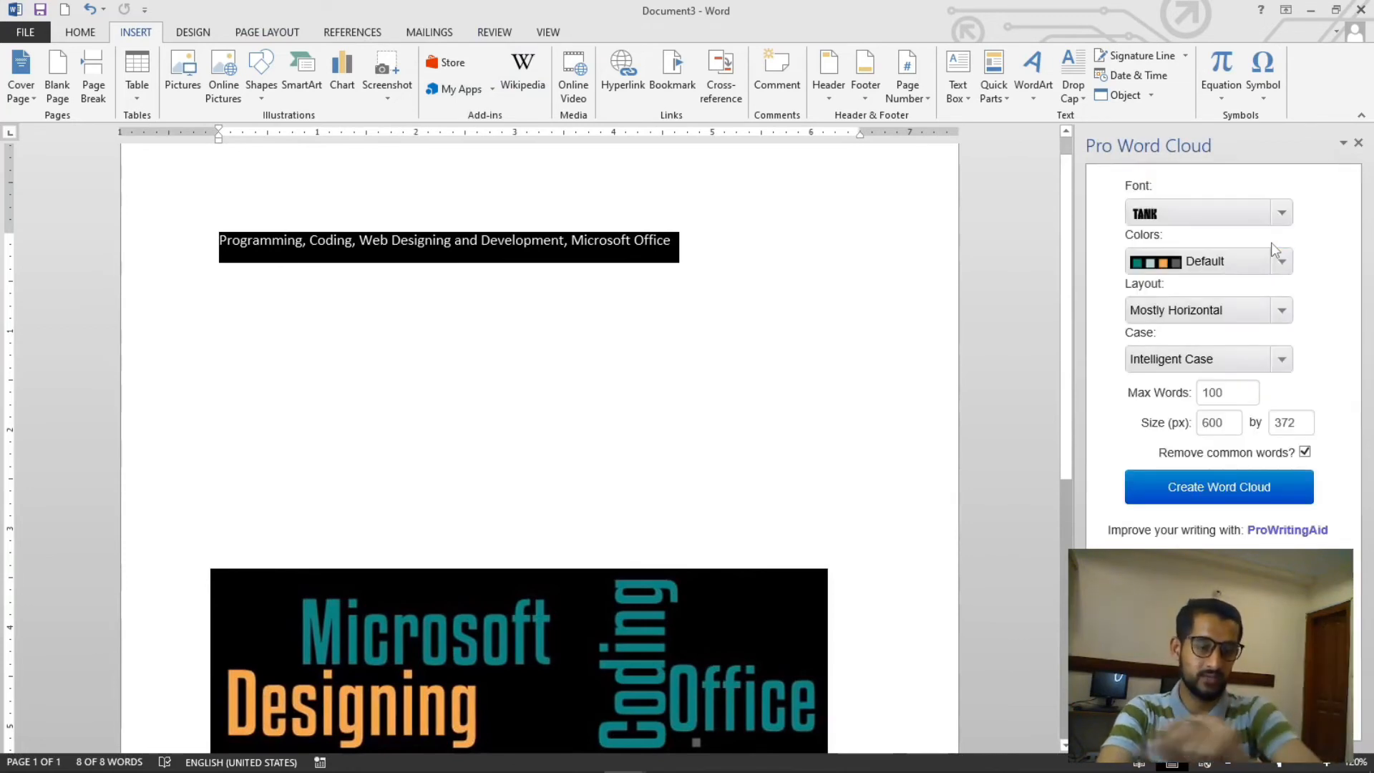
- Set the word cloud font to Vigo
click(1281, 213)
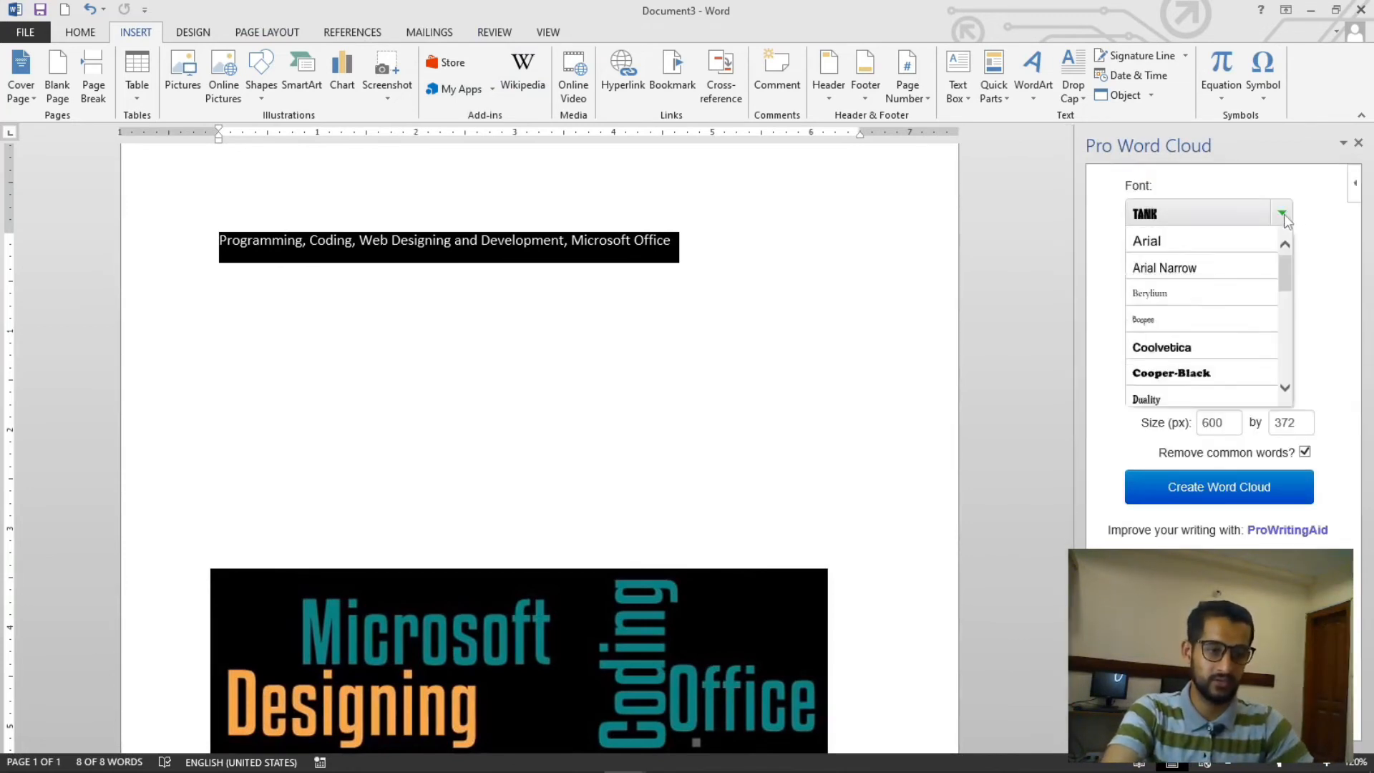
scroll(1253, 309, down, 6)
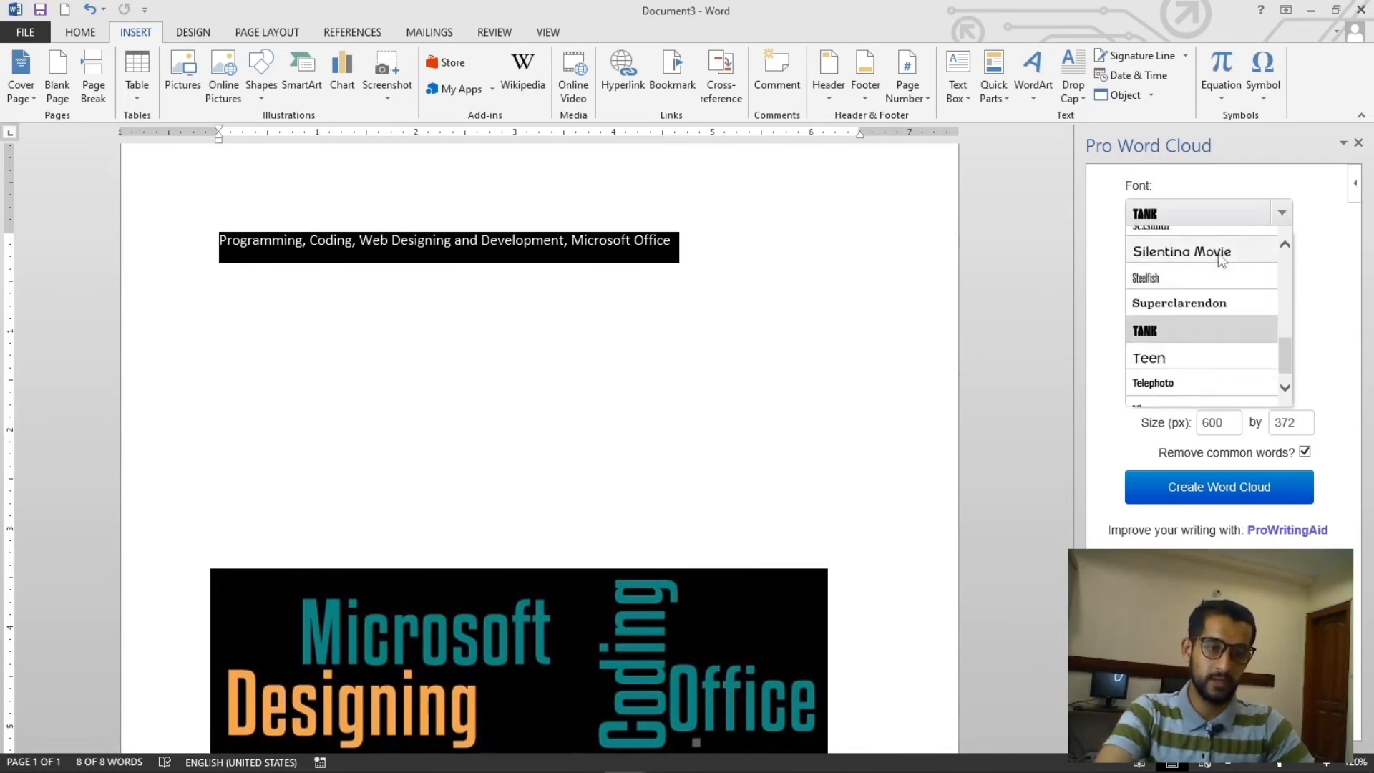
click(1192, 324)
click(1282, 220)
click(1282, 220)
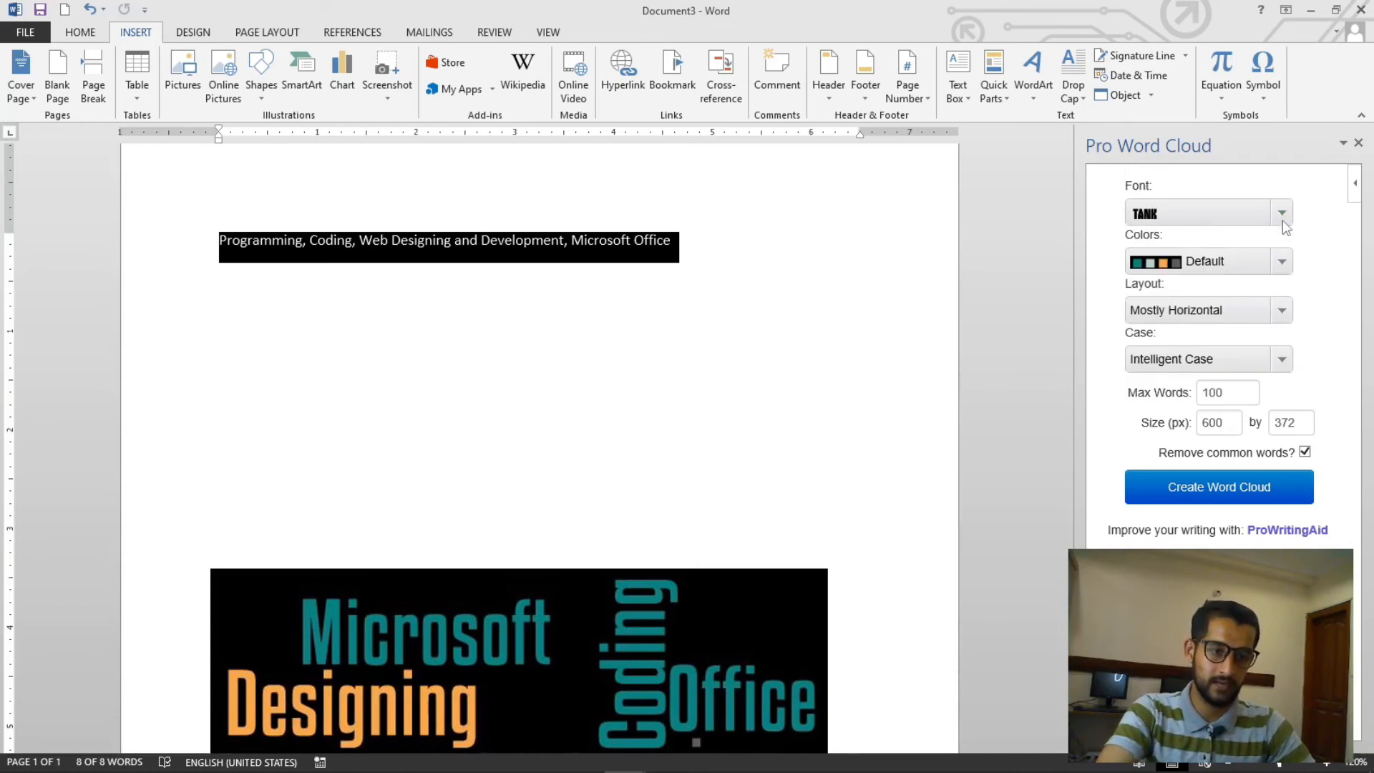
click(1282, 221)
scroll(1235, 262, up, 1)
scroll(1235, 265, down, 3)
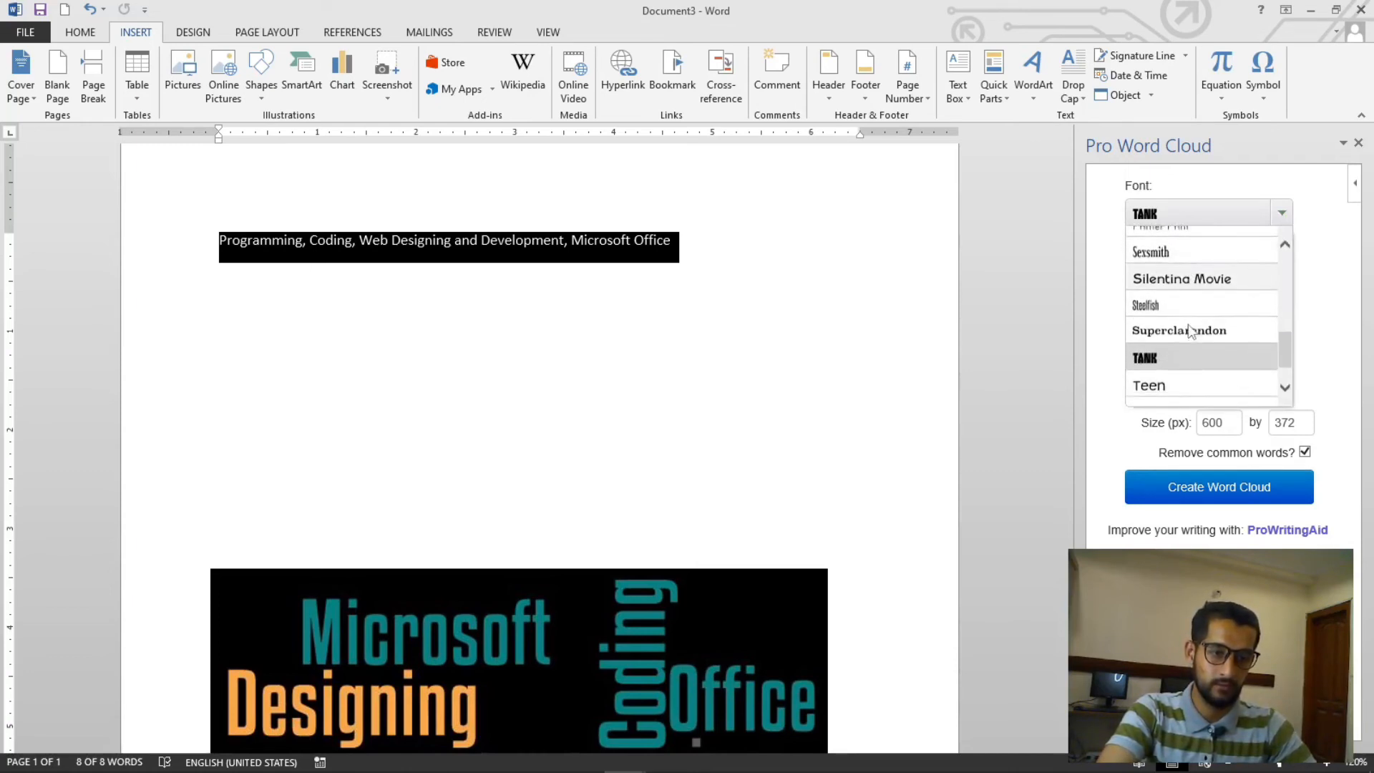
click(1162, 394)
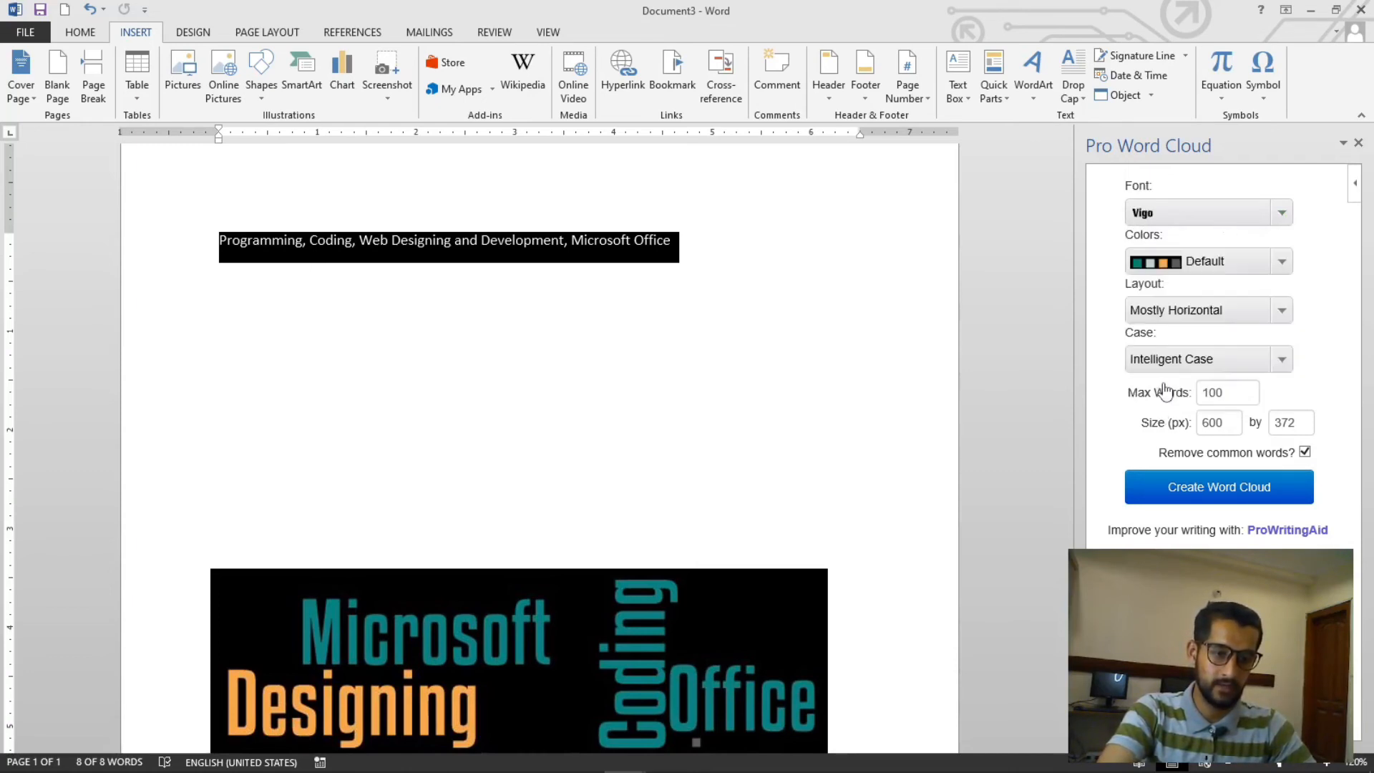
- Set the word cloud colours to ProWritingAid and create the word cloud
click(1282, 262)
click(1223, 316)
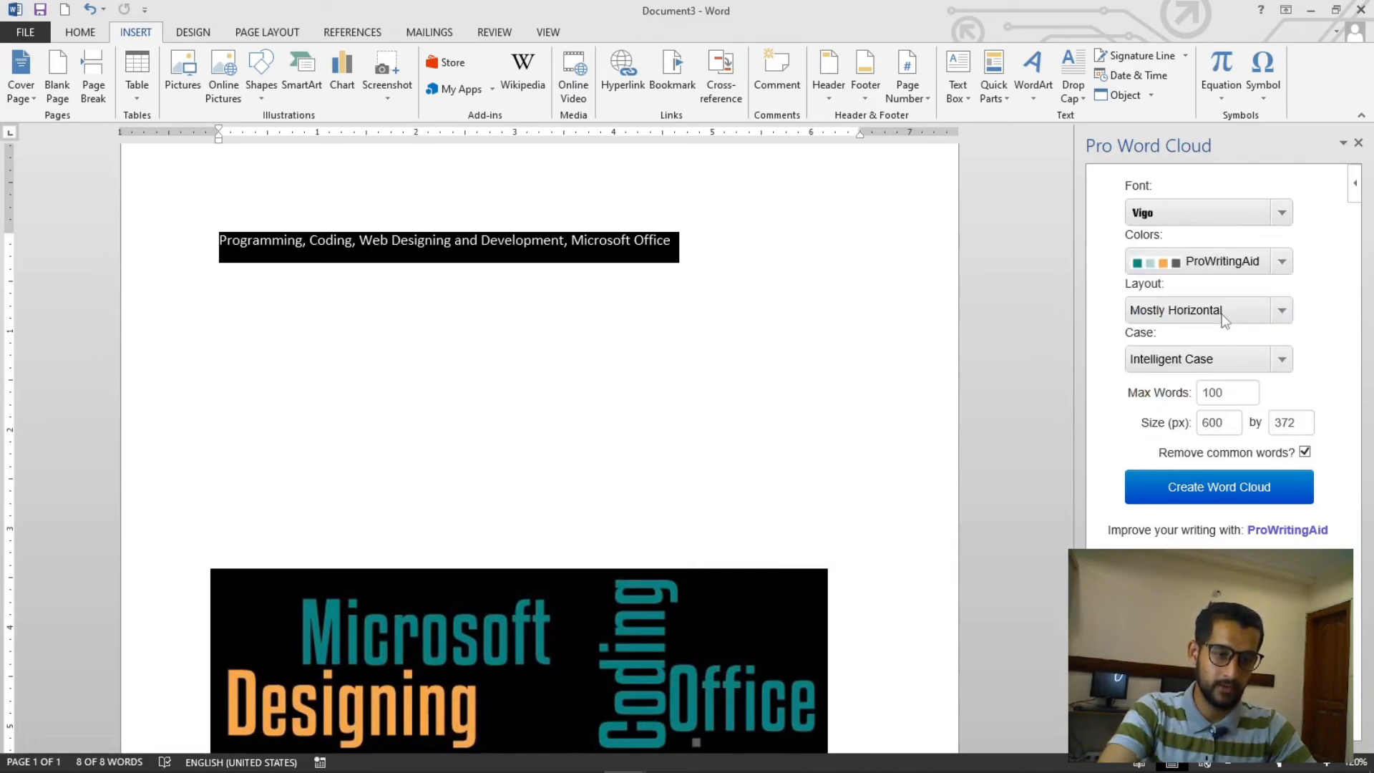
click(1253, 491)
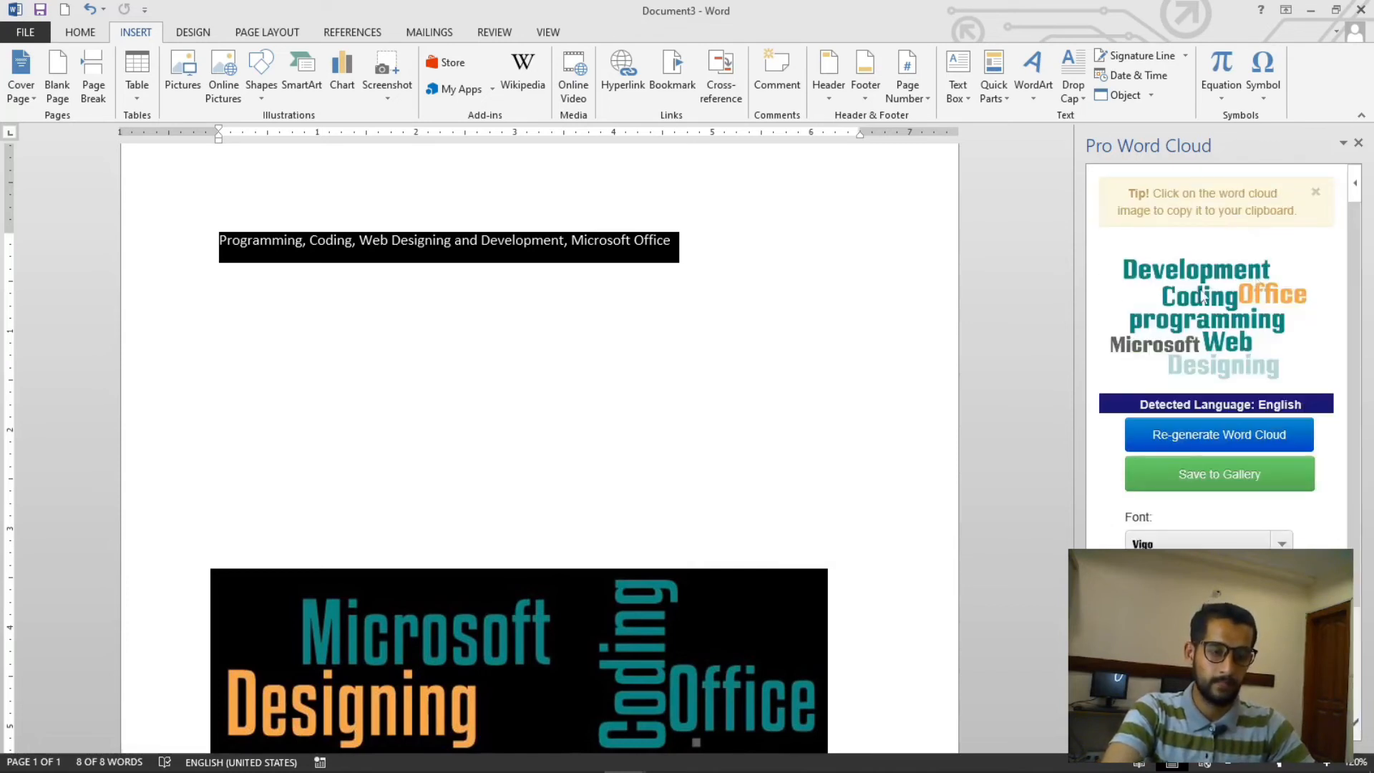
- Copy the generated word cloud image and paste it into the document
right_click(1229, 286)
click(1249, 296)
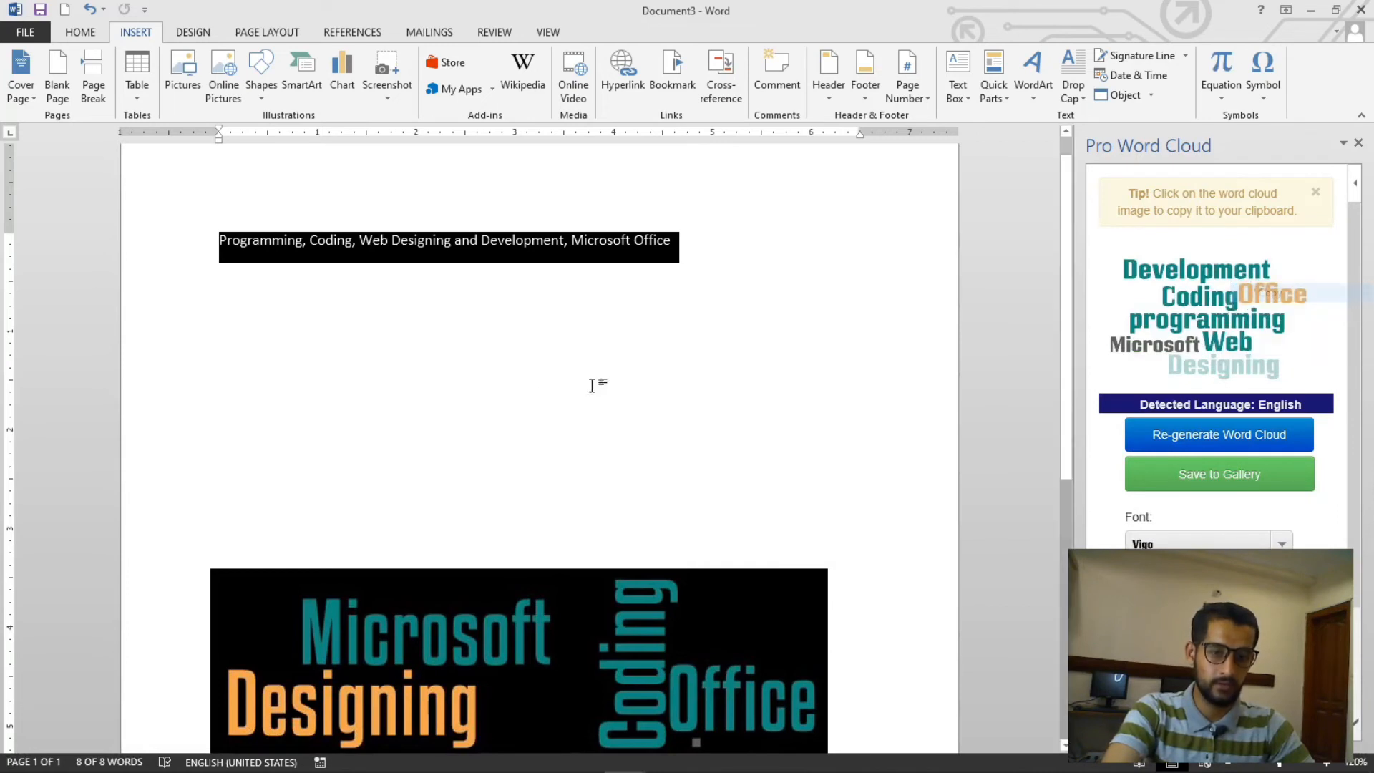
click(592, 329)
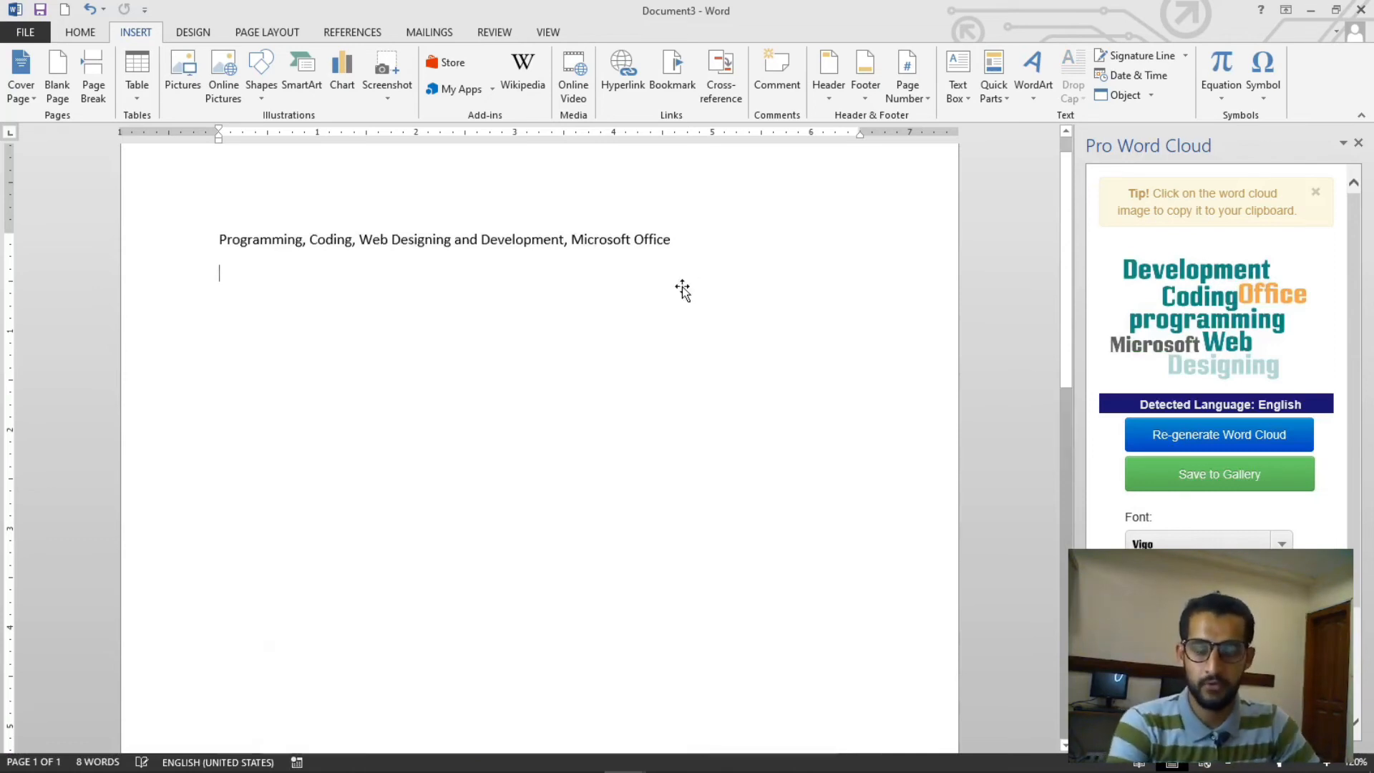
click(504, 621)
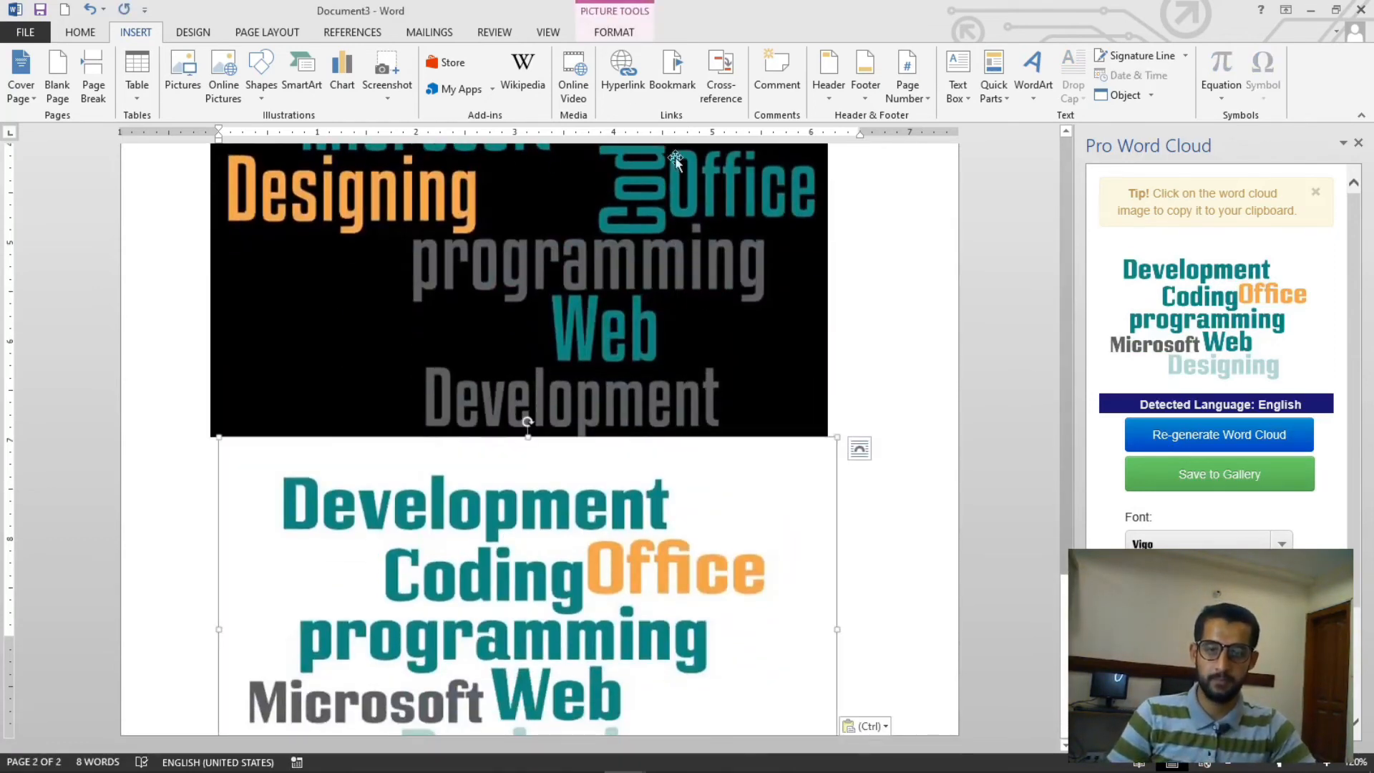
- Set the pasted word cloud picture's text wrapping to Tight
click(614, 32)
click(986, 85)
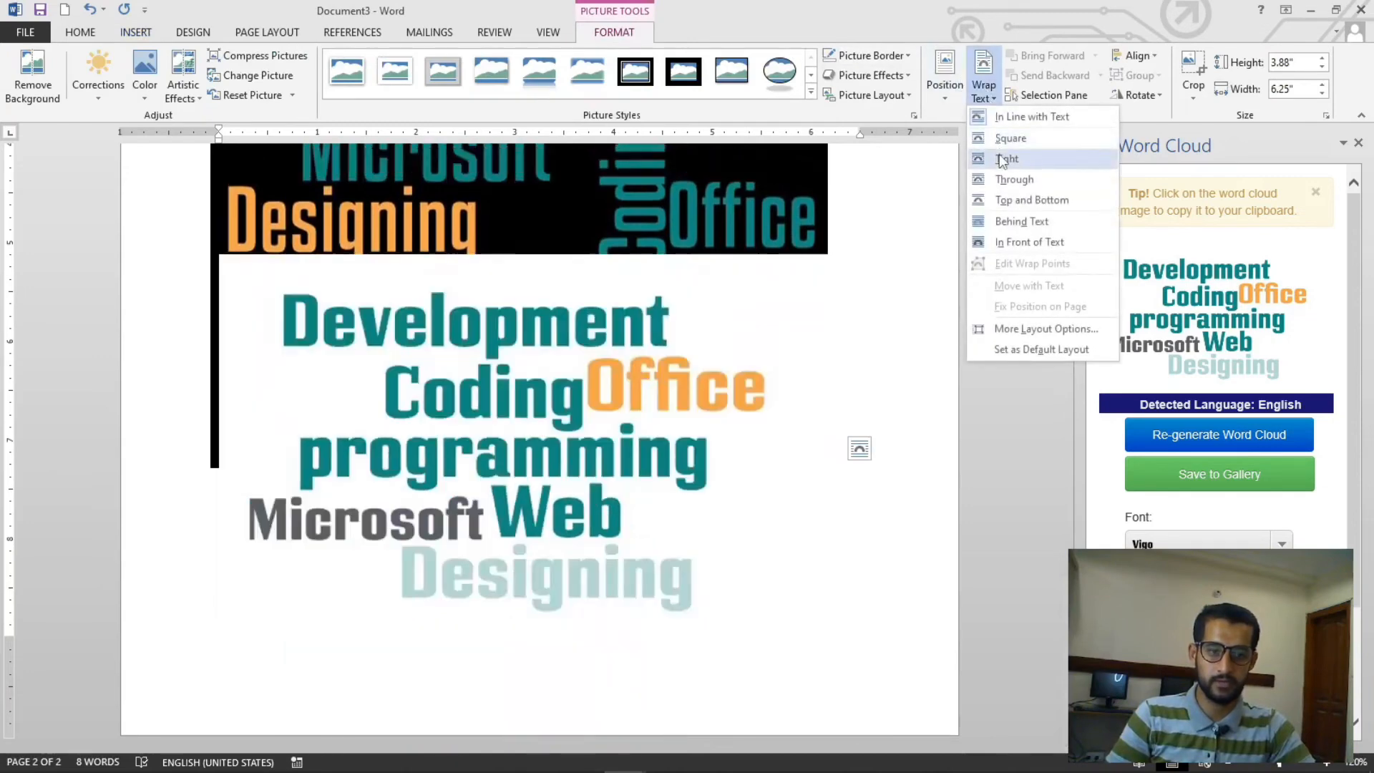
click(1005, 153)
- Delete the old black-background word cloud picture
scroll(680, 392, up, 3)
click(658, 322)
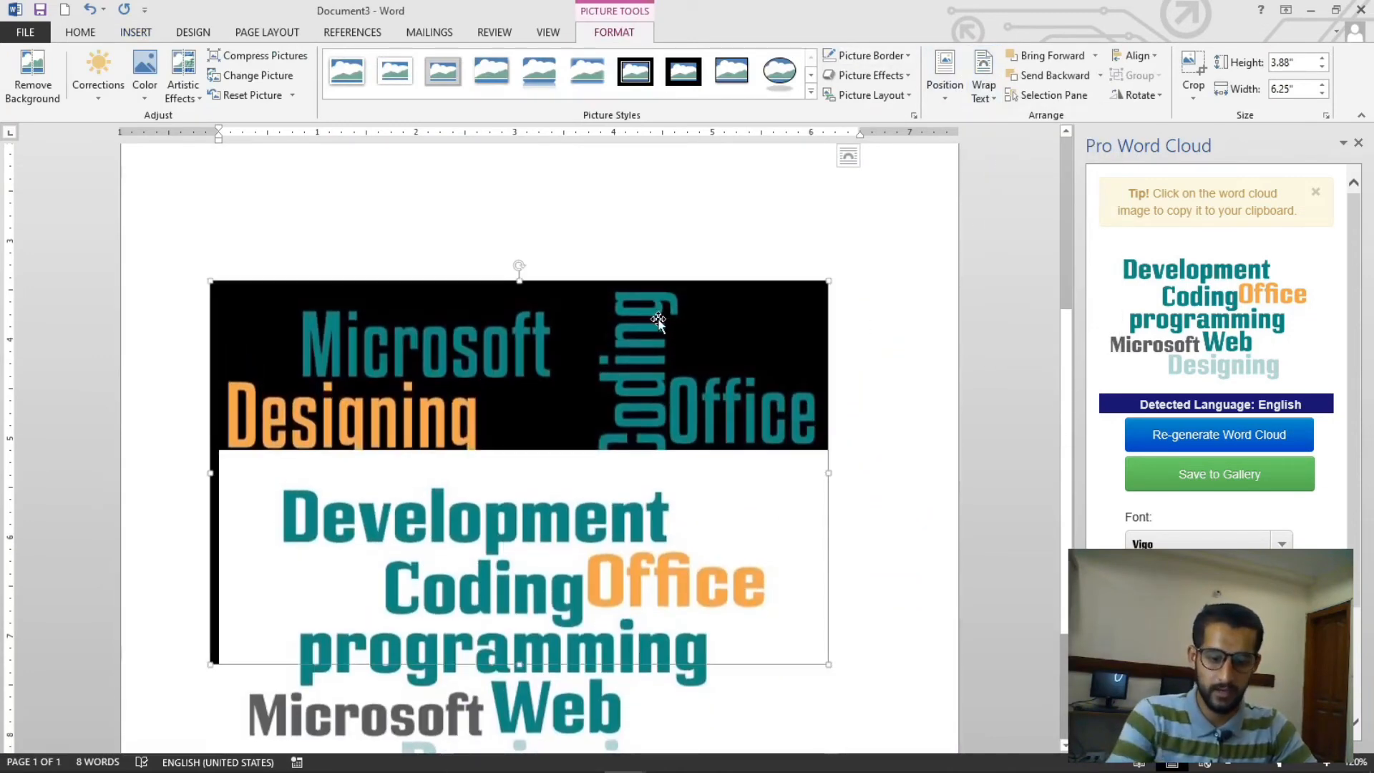
key(Delete)
- Move the new word cloud picture up to sit just below the keyword line
ctrl+scroll(715, 450, down, 5)
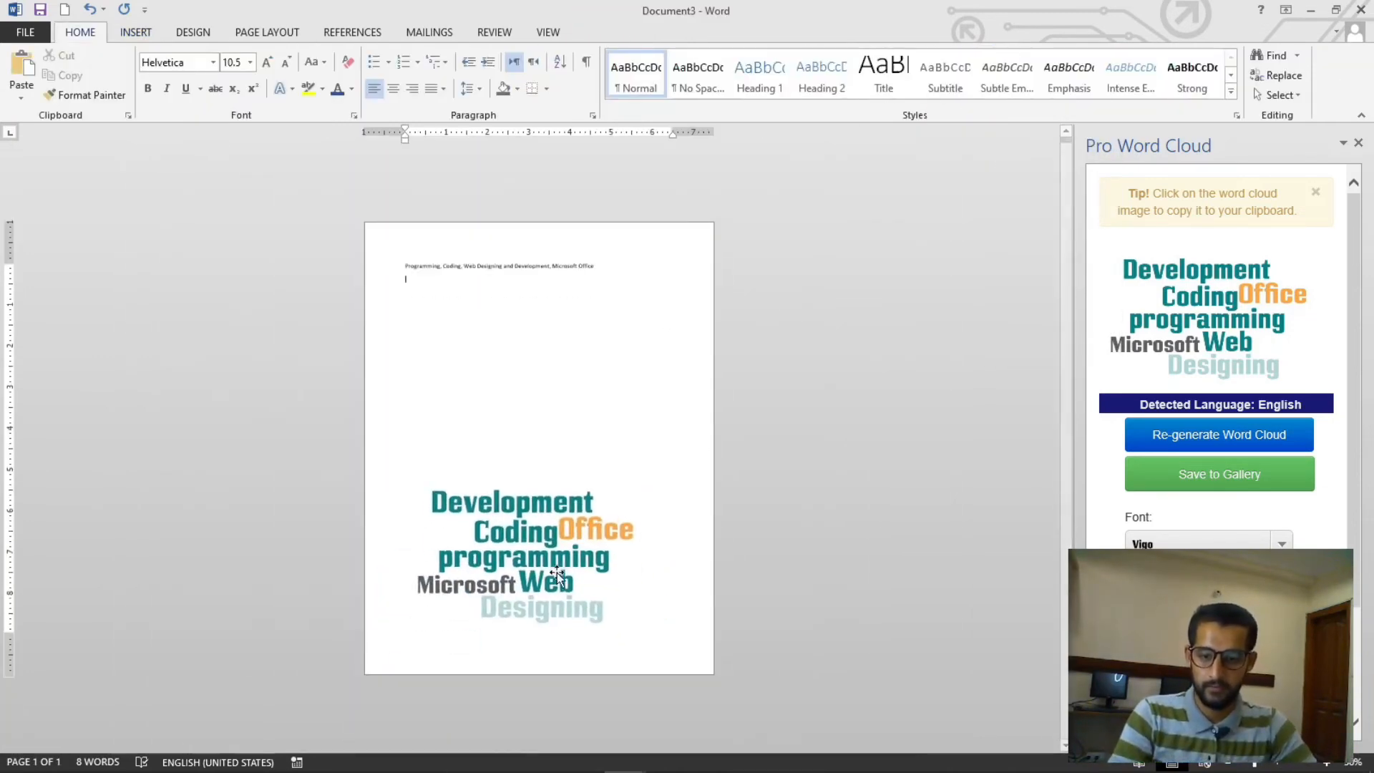
drag(556, 573, 531, 407)
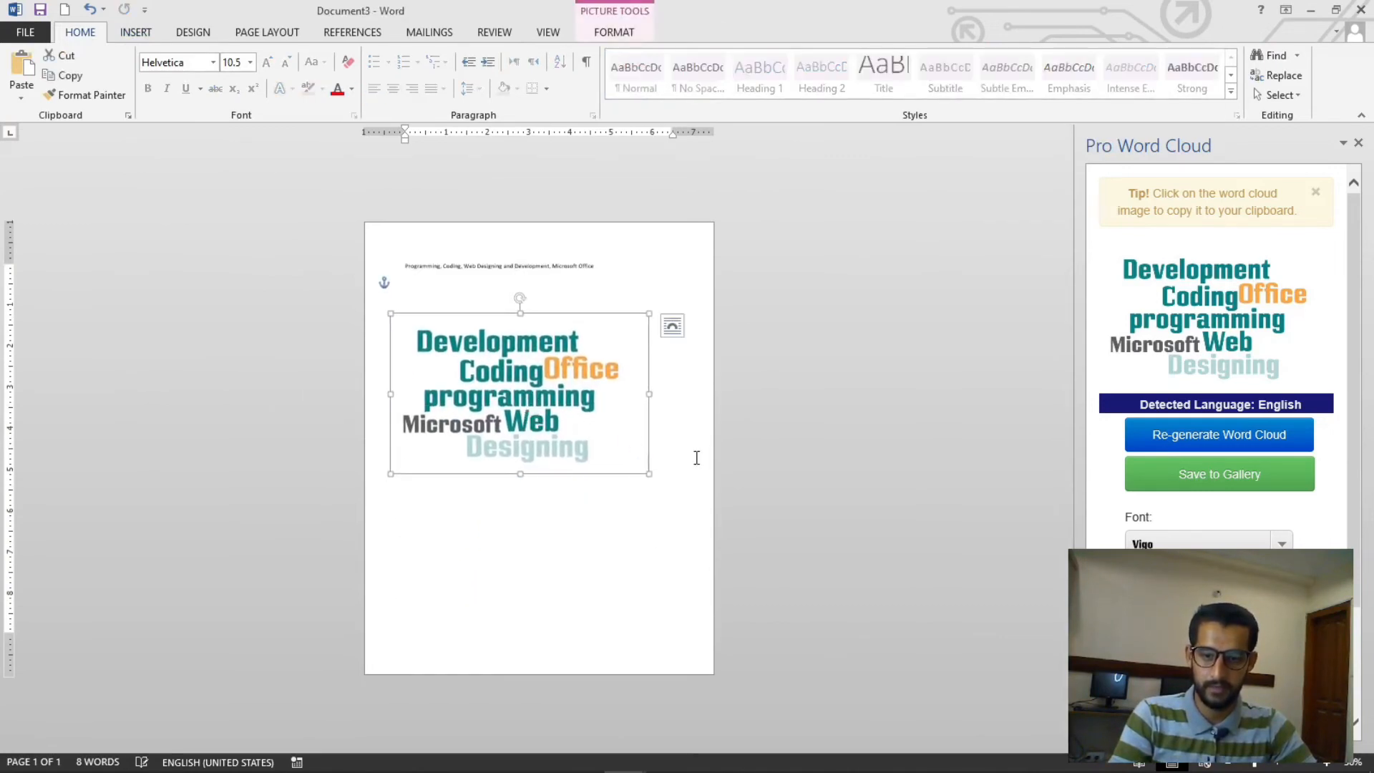
click(691, 459)
ctrl+scroll(691, 459, up, 4)
click(536, 508)
mouse_move(536, 508)
mouse_down()
mouse_move(524, 502)
mouse_move(536, 500)
mouse_up()
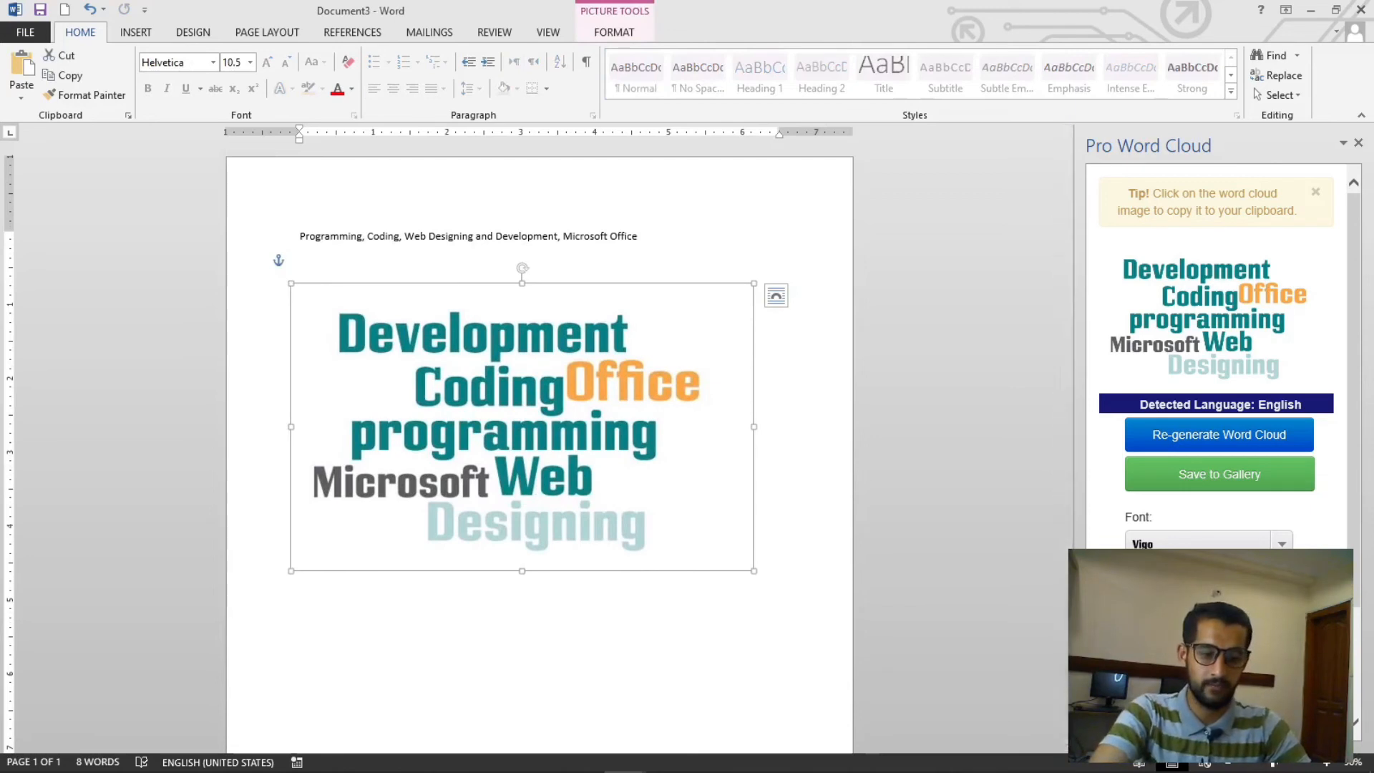
- Select the keyword line, change the word cloud layout option and regenerate the word cloud
click(1281, 669)
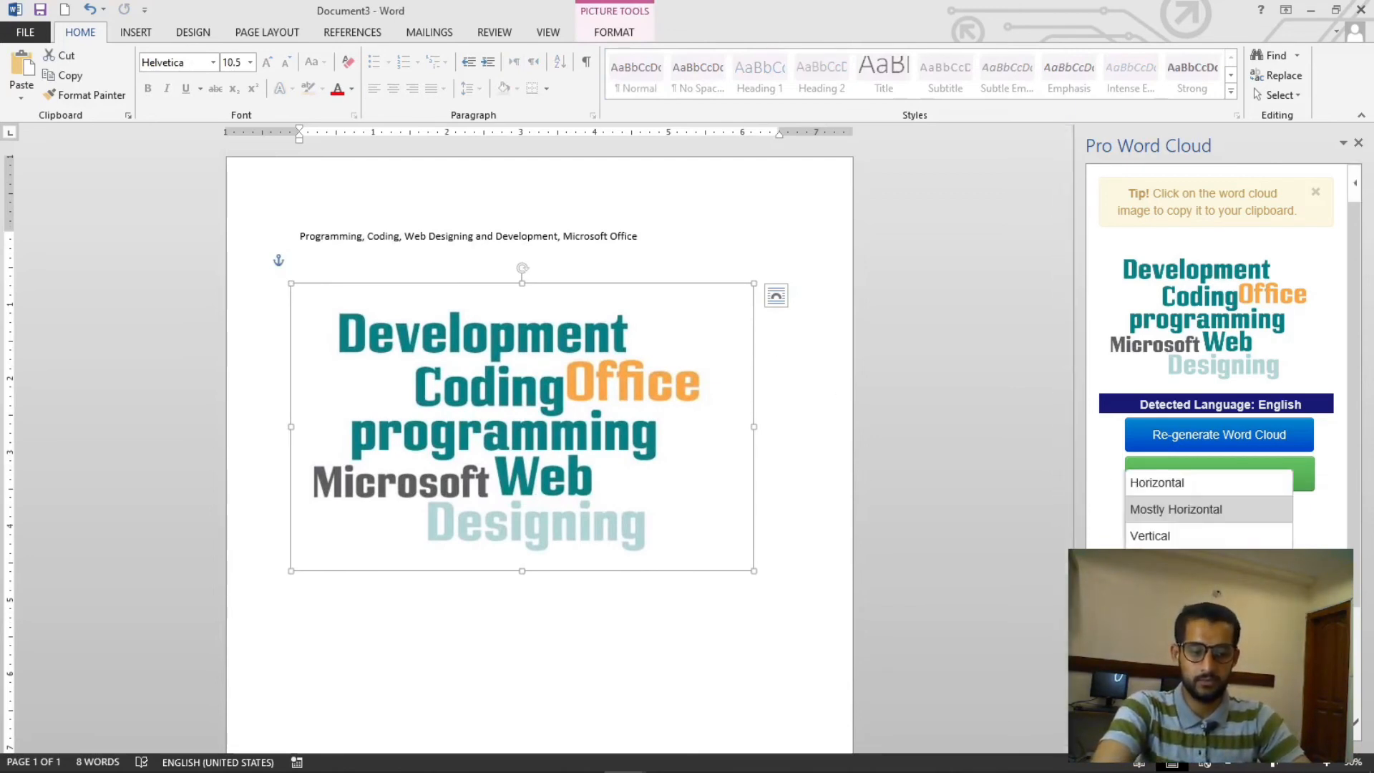
drag(670, 236, 295, 236)
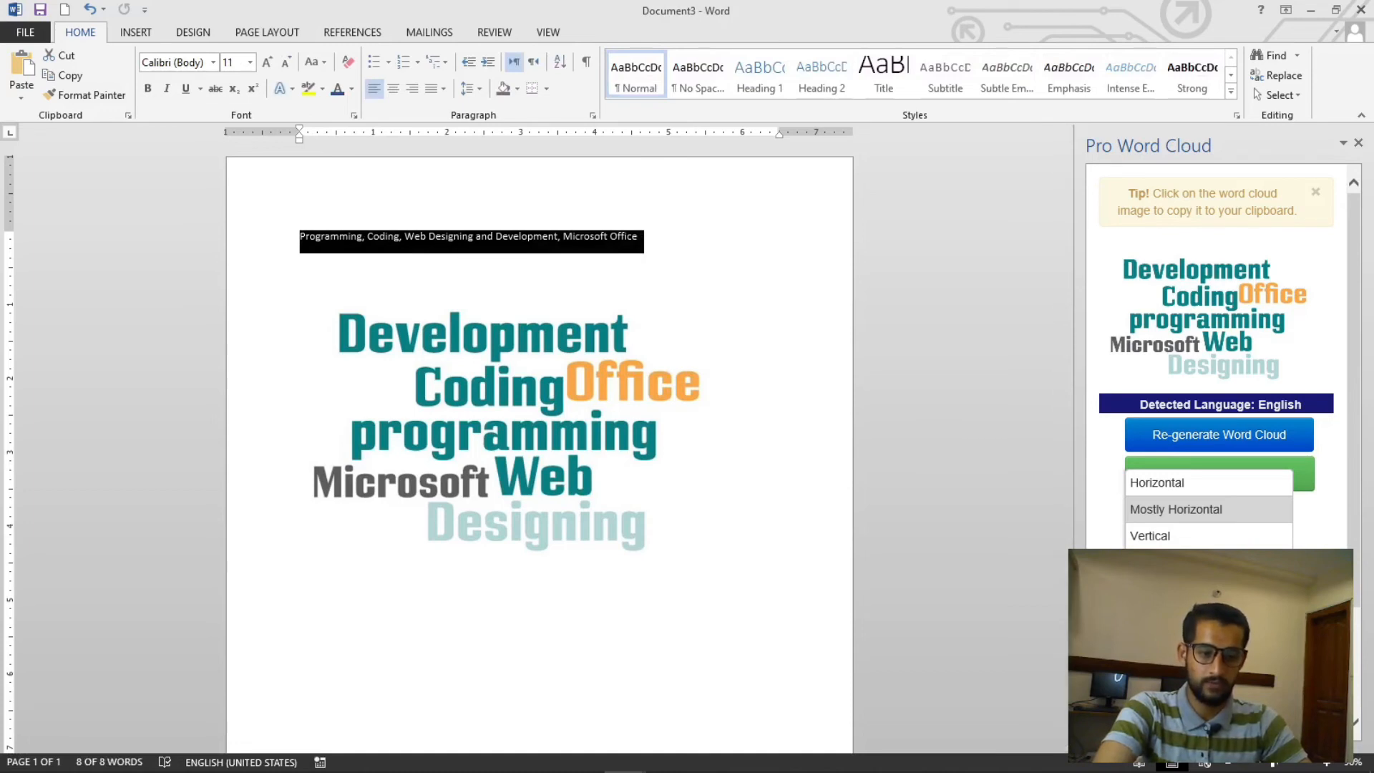
click(1209, 589)
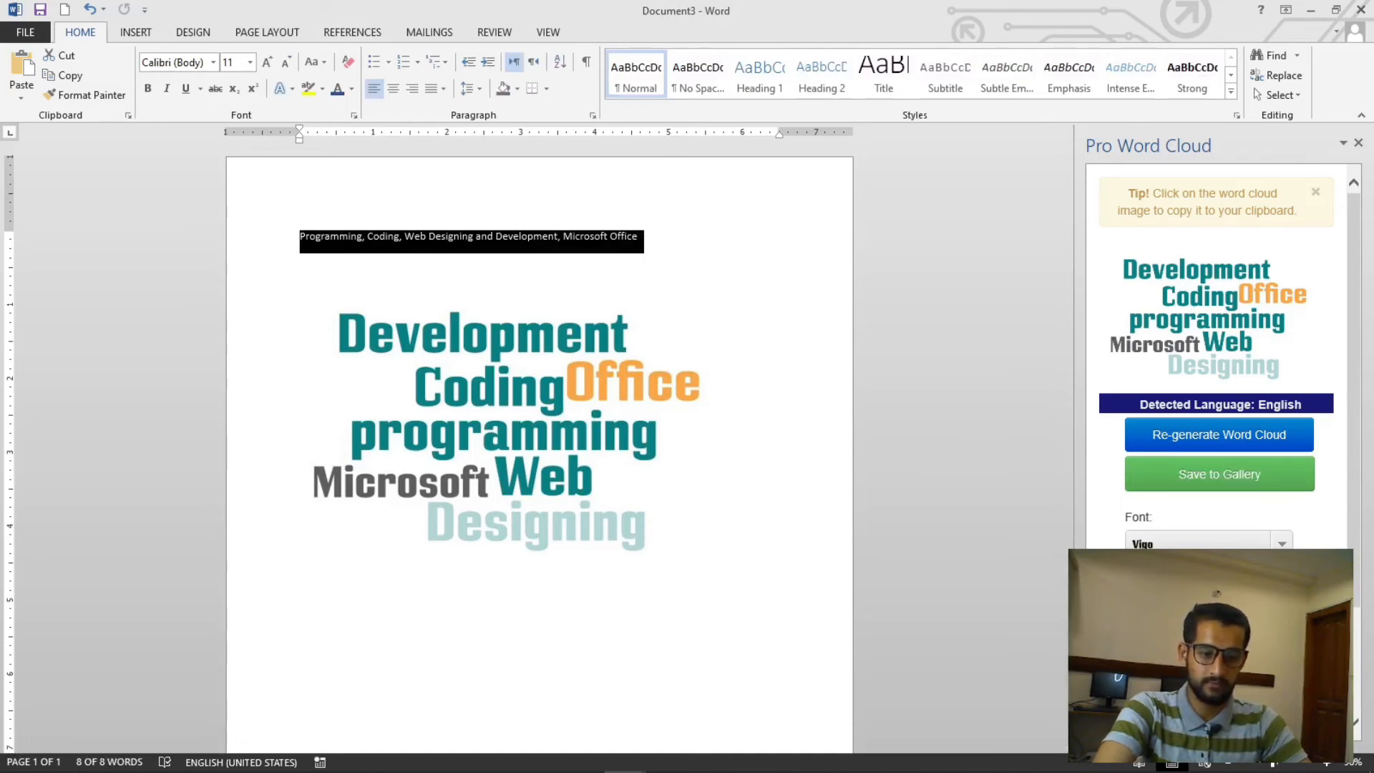
click(1225, 432)
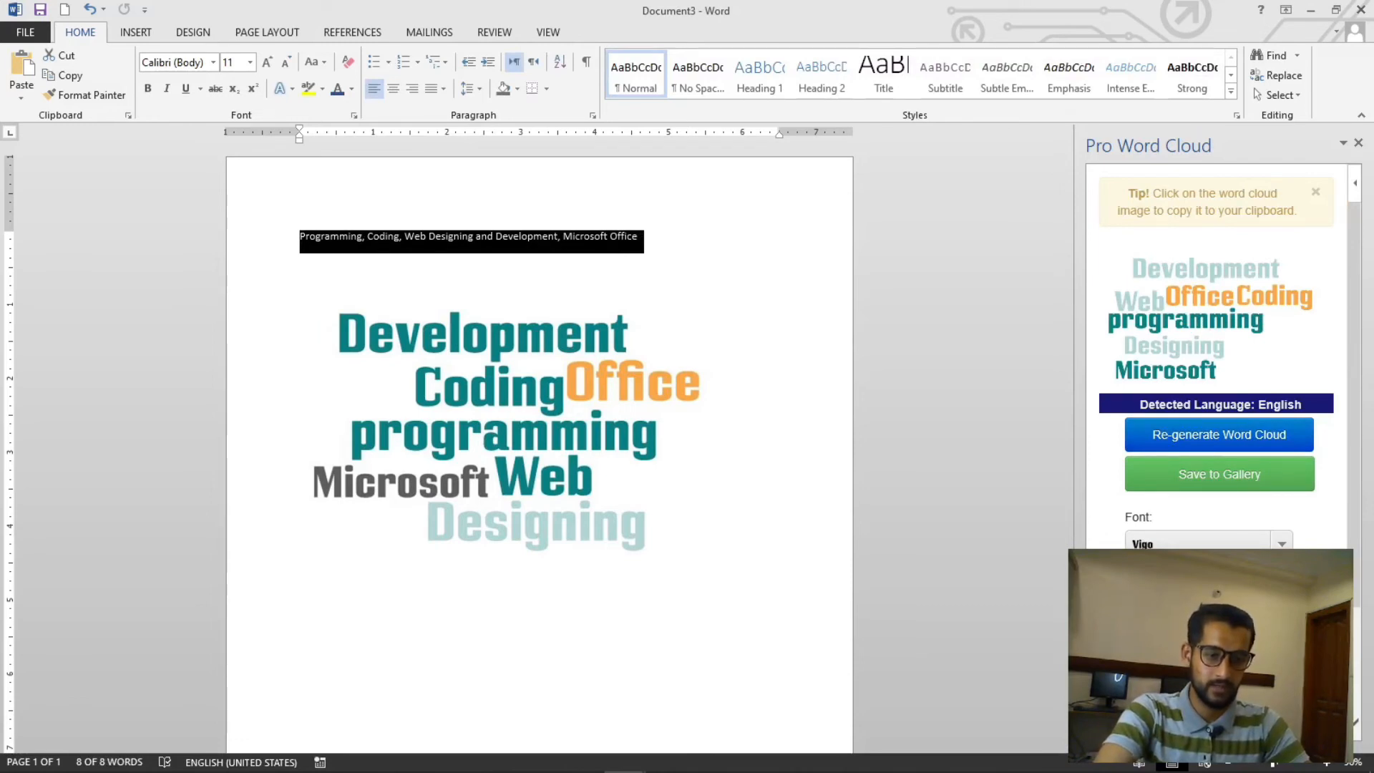
click(1217, 644)
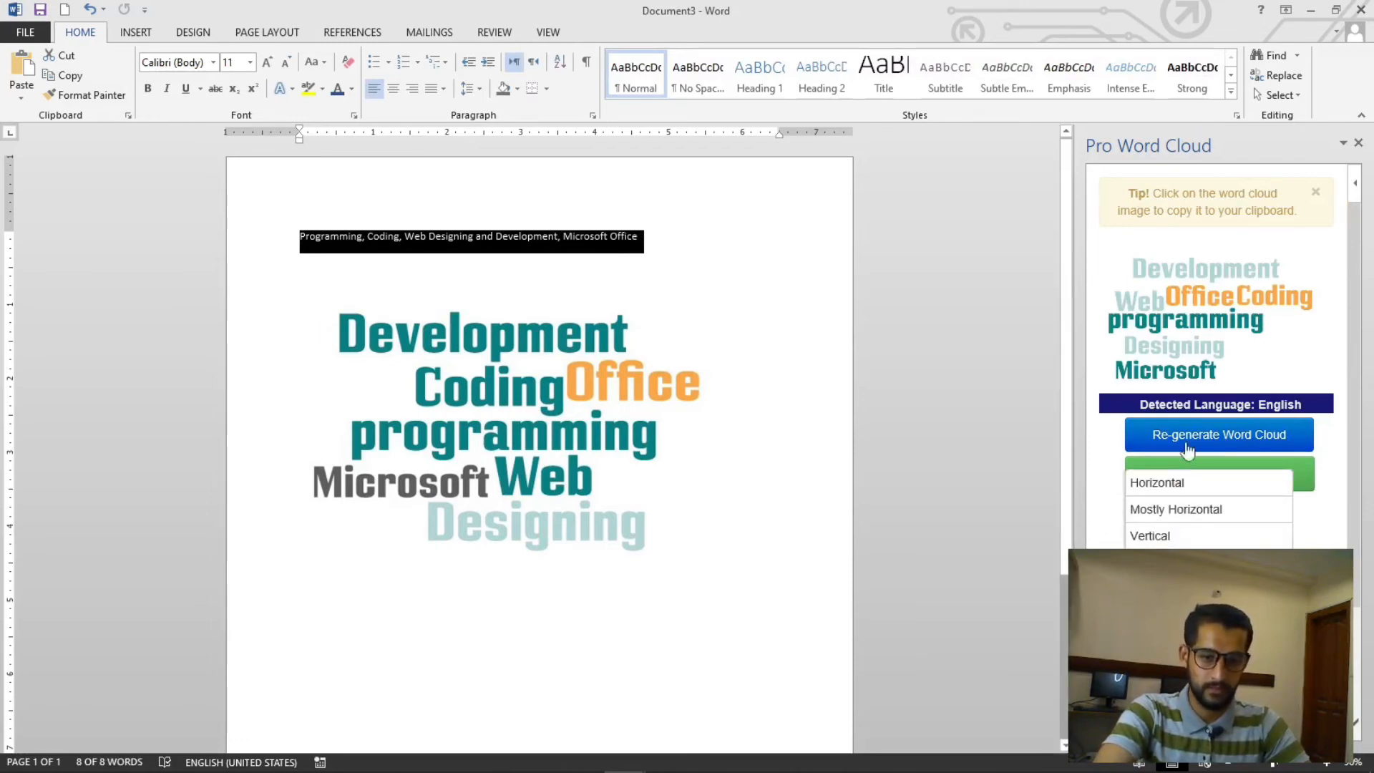
click(1209, 561)
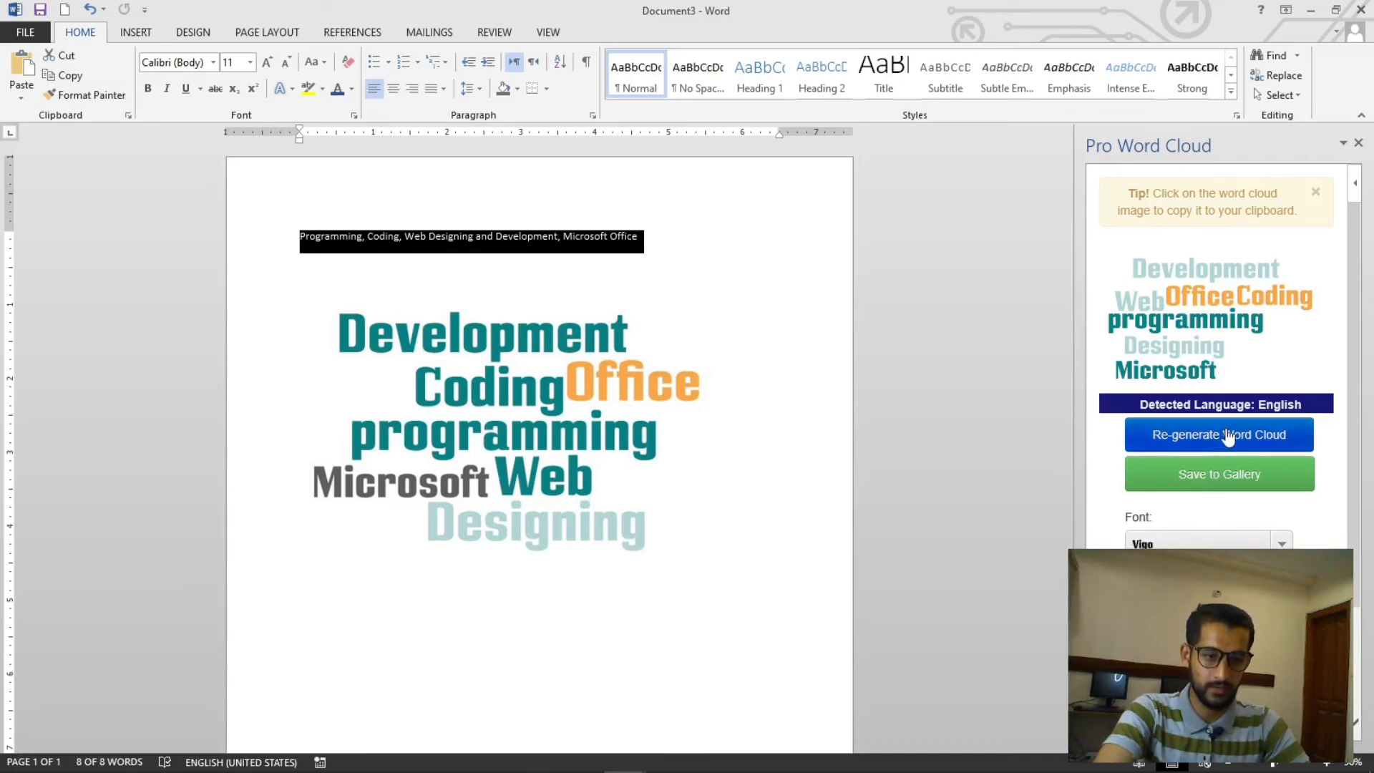
click(1225, 432)
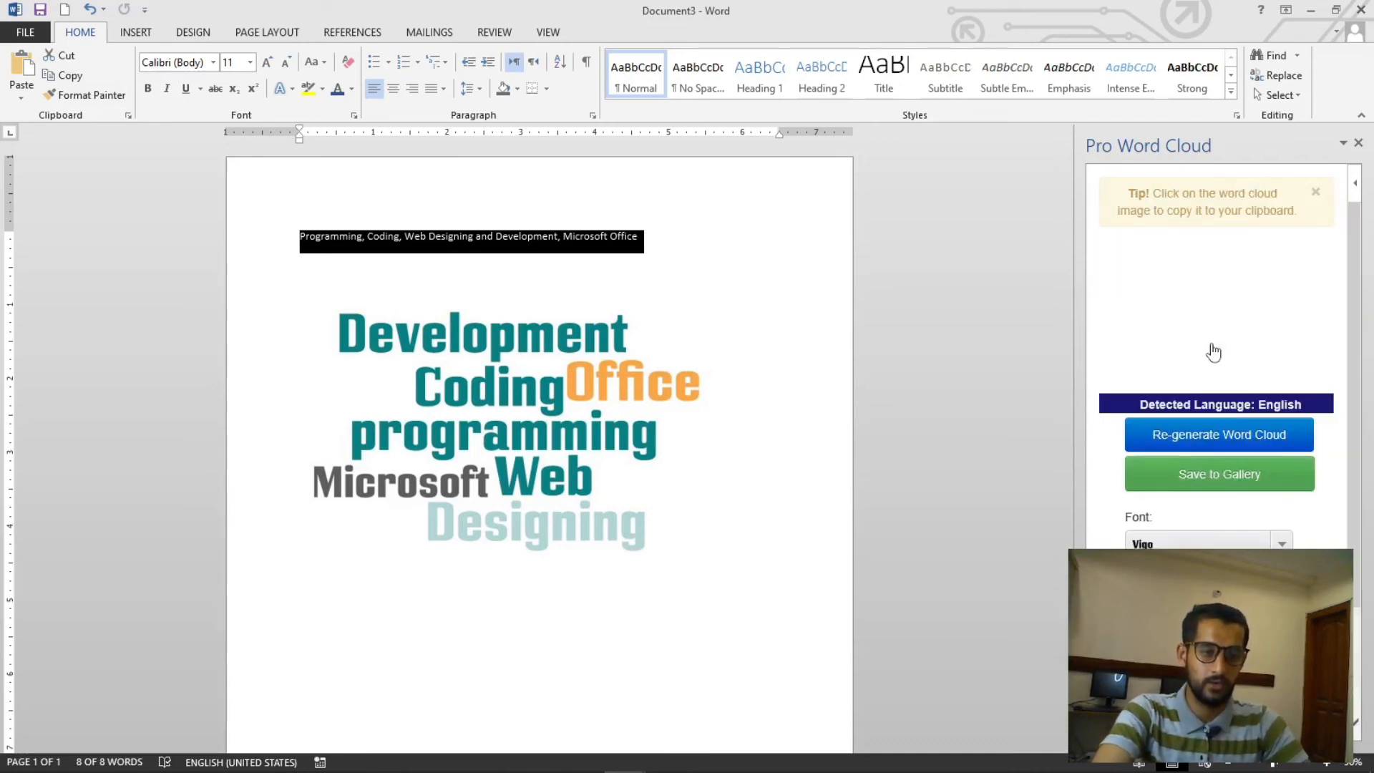
- Delete the current word cloud picture from the document
click(1209, 322)
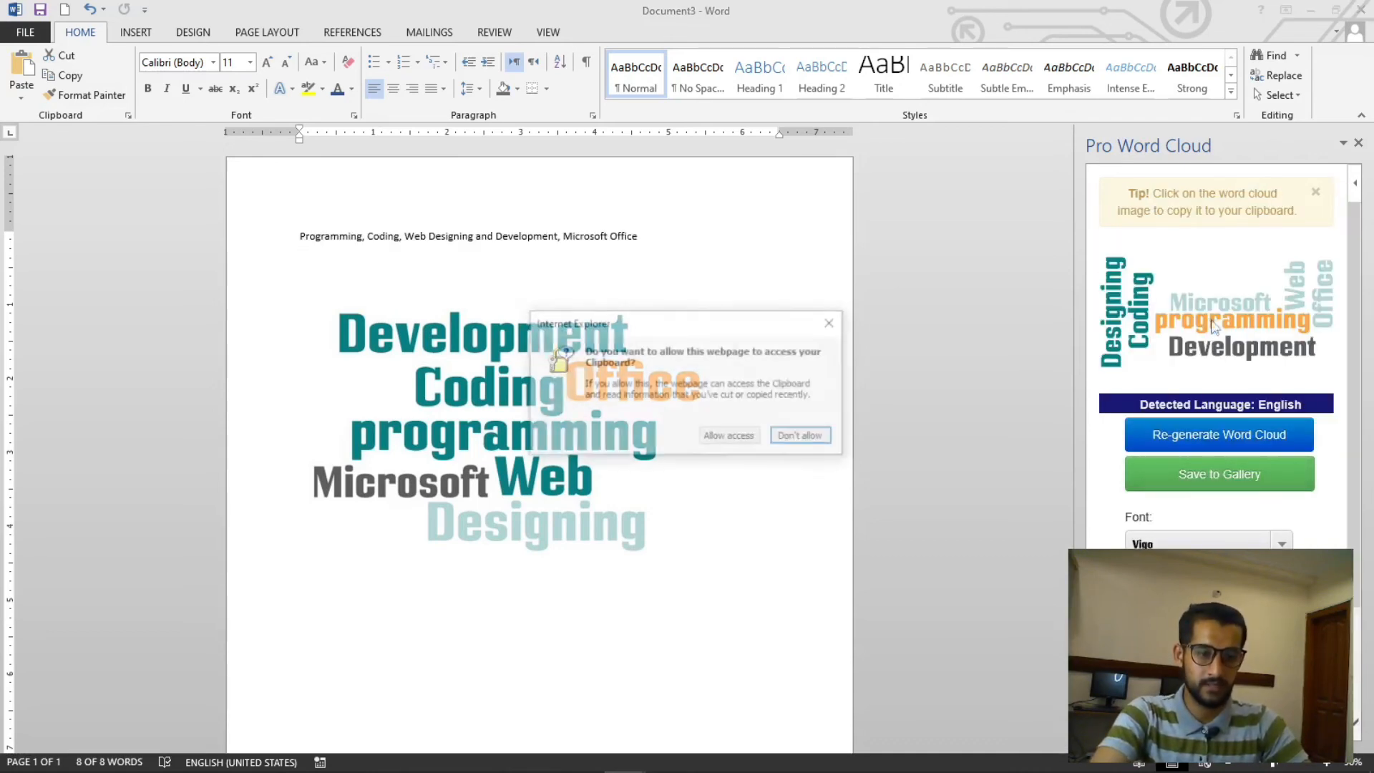
click(832, 322)
click(543, 388)
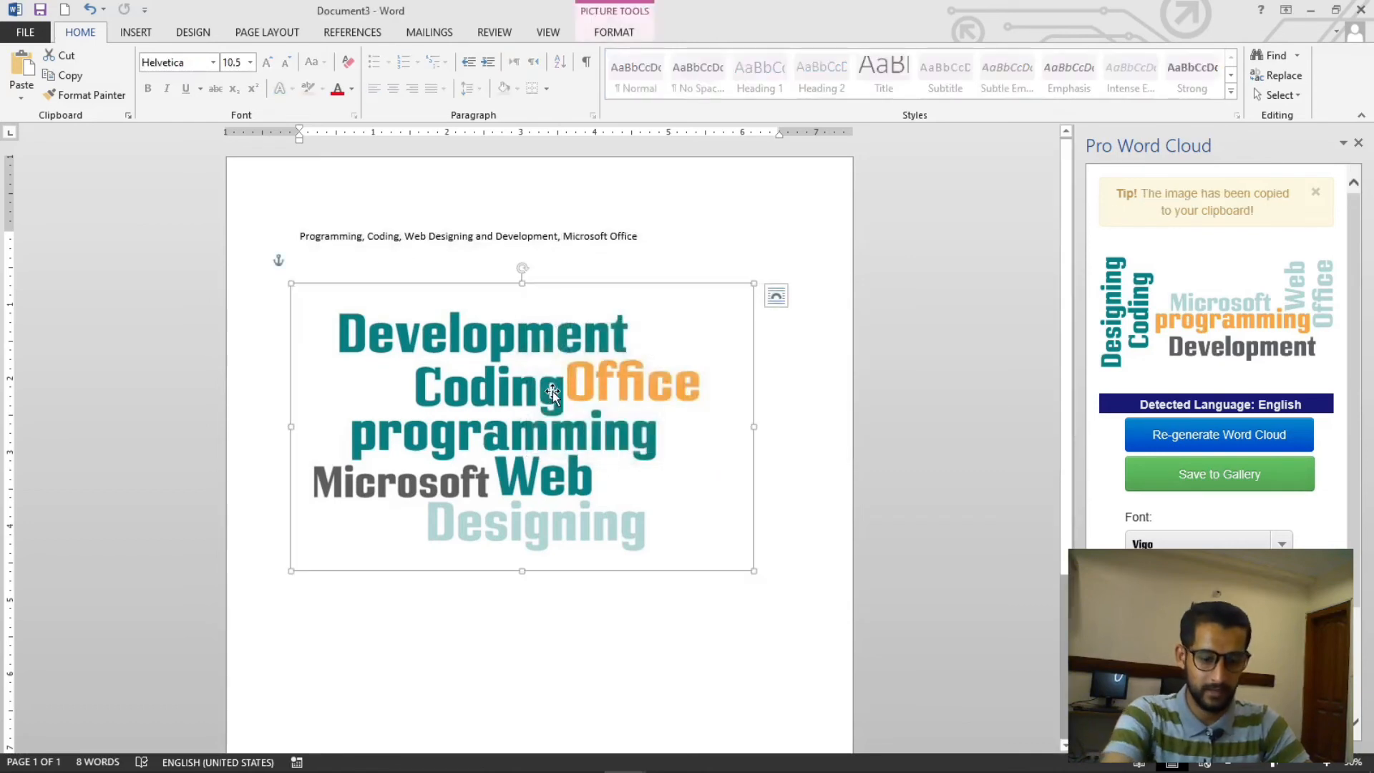
key(Delete)
- Copy the regenerated word cloud and paste it below the keyword line
right_click(1161, 308)
click(1186, 317)
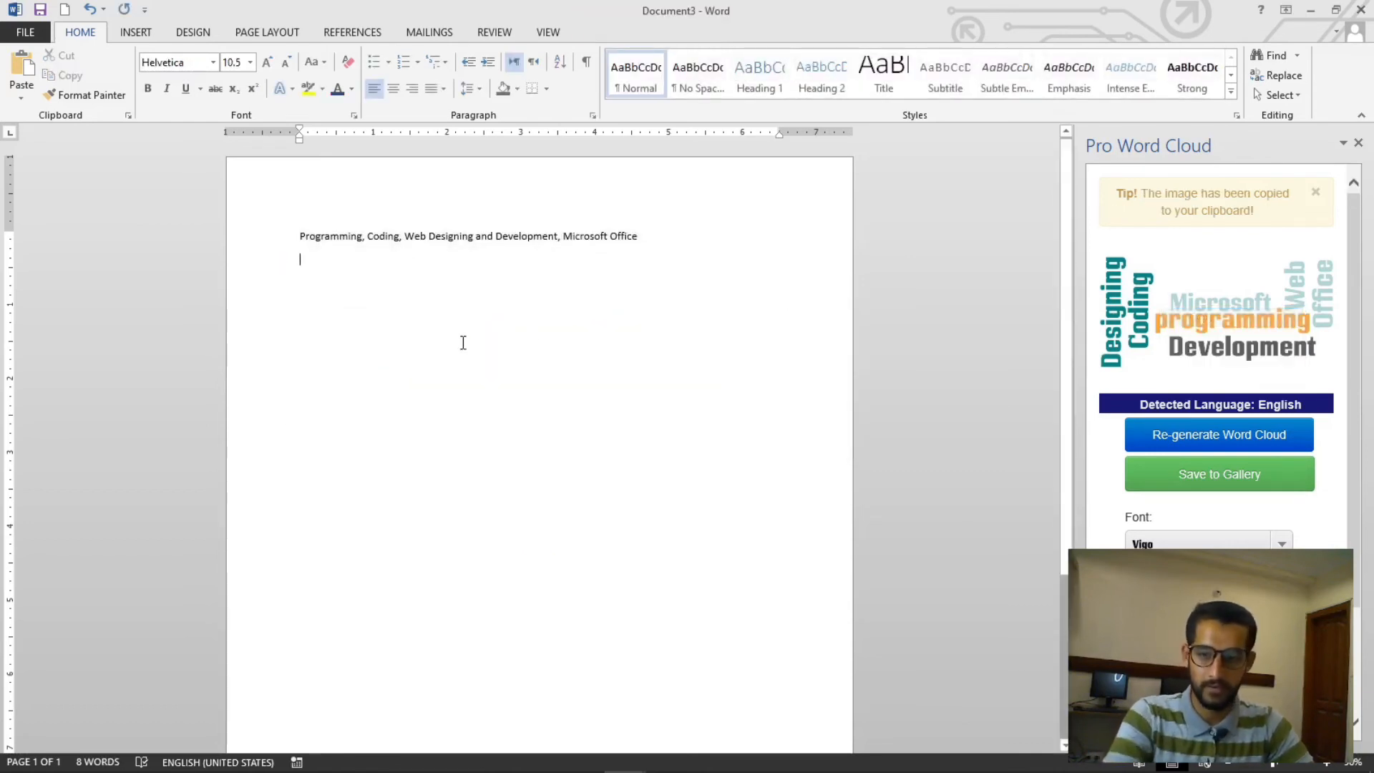
key(ctrl+v)
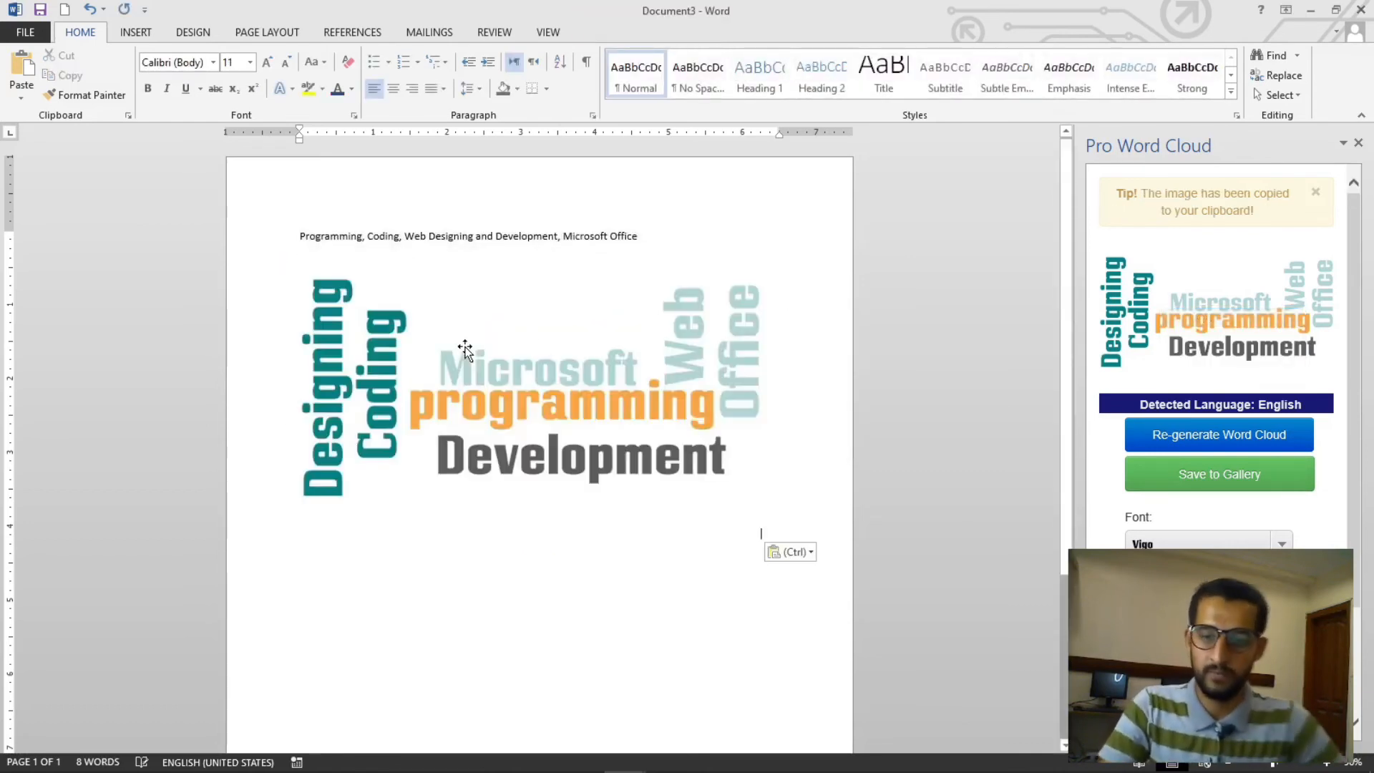
click(621, 518)
ctrl+scroll(633, 501, up, 3)
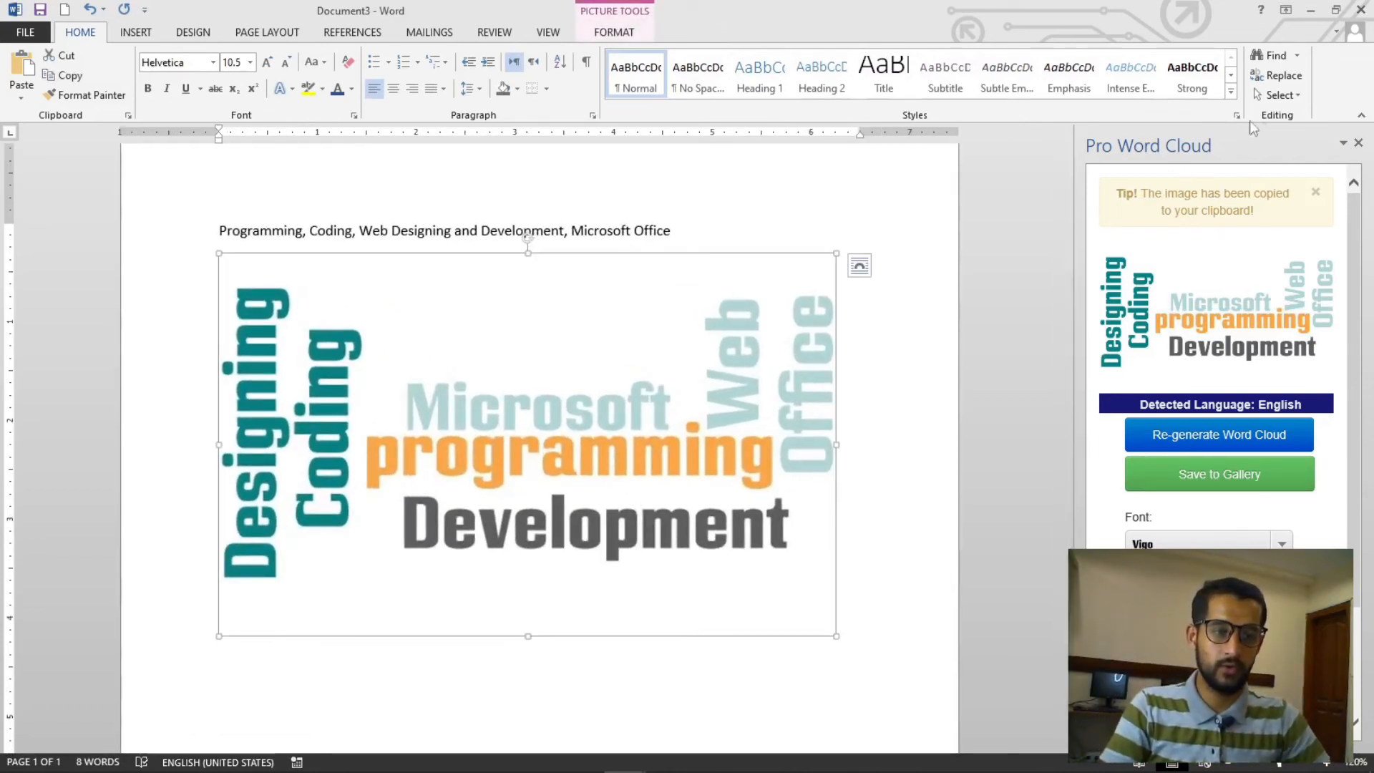
- Close the Pro Word Cloud pane and deselect the picture
click(1358, 142)
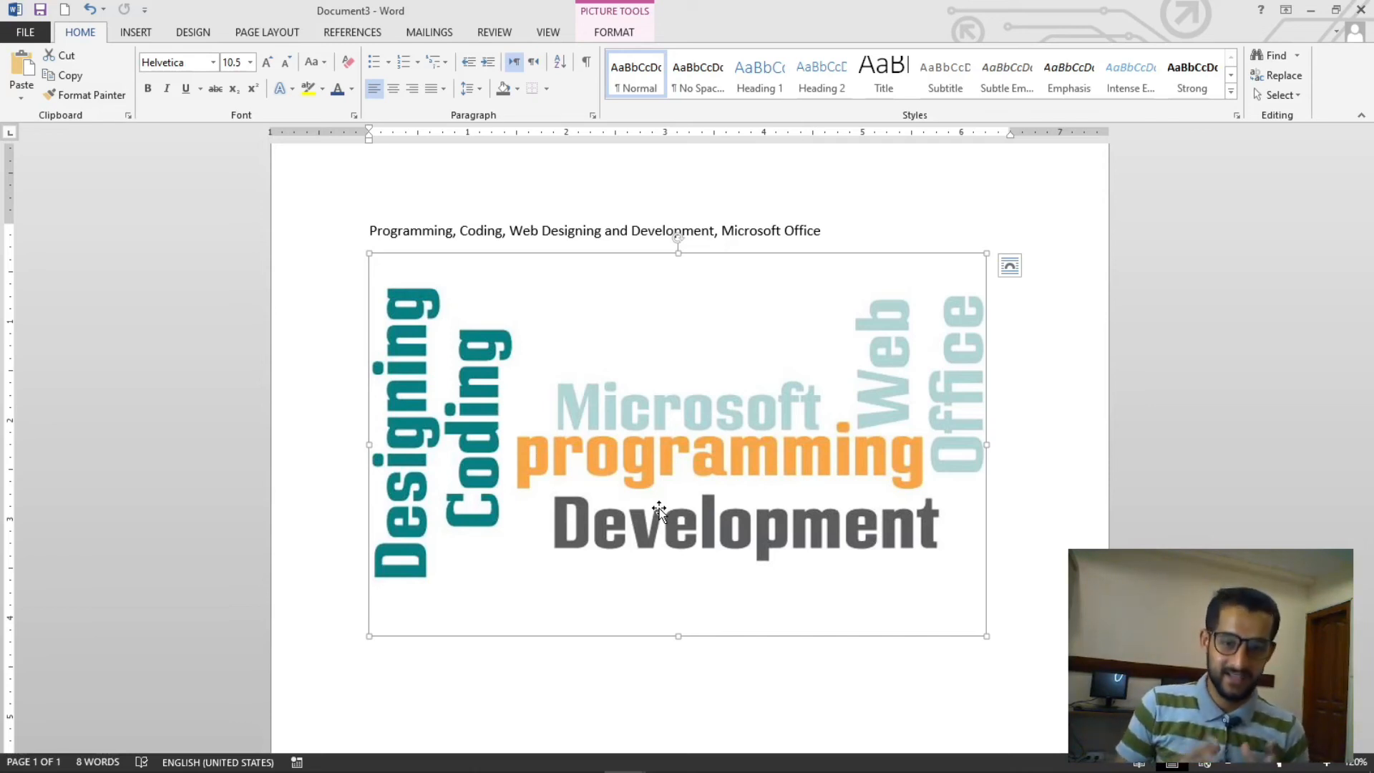
click(1012, 458)
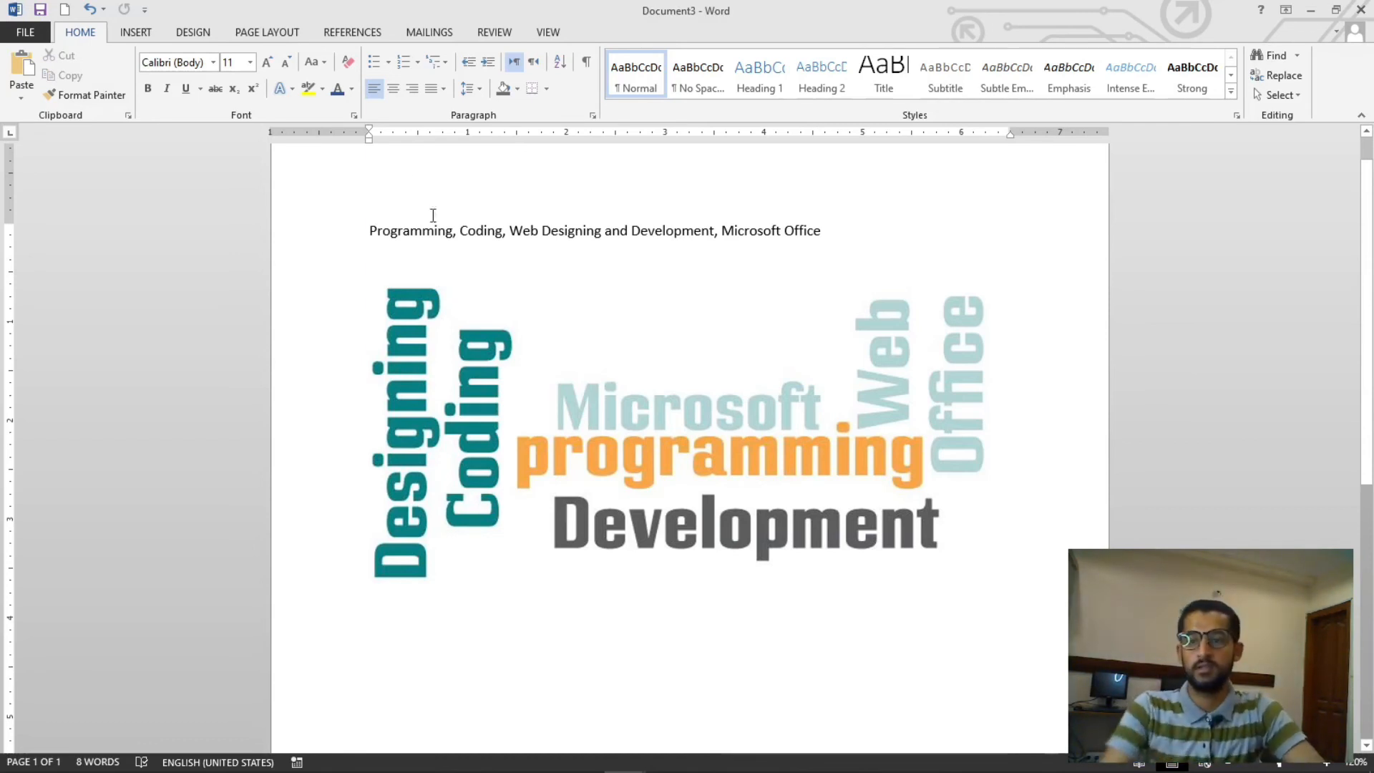
- Open the Office add-ins Store
click(136, 32)
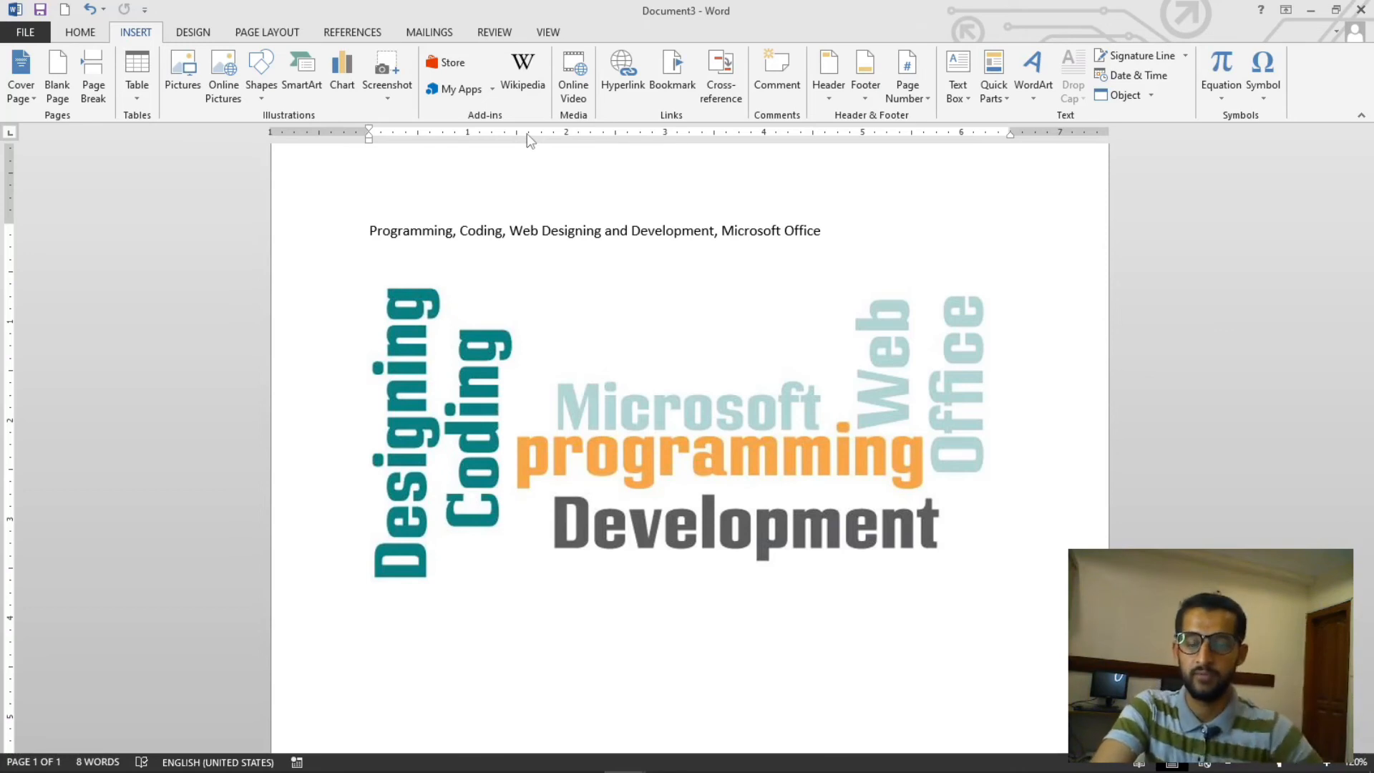
click(434, 68)
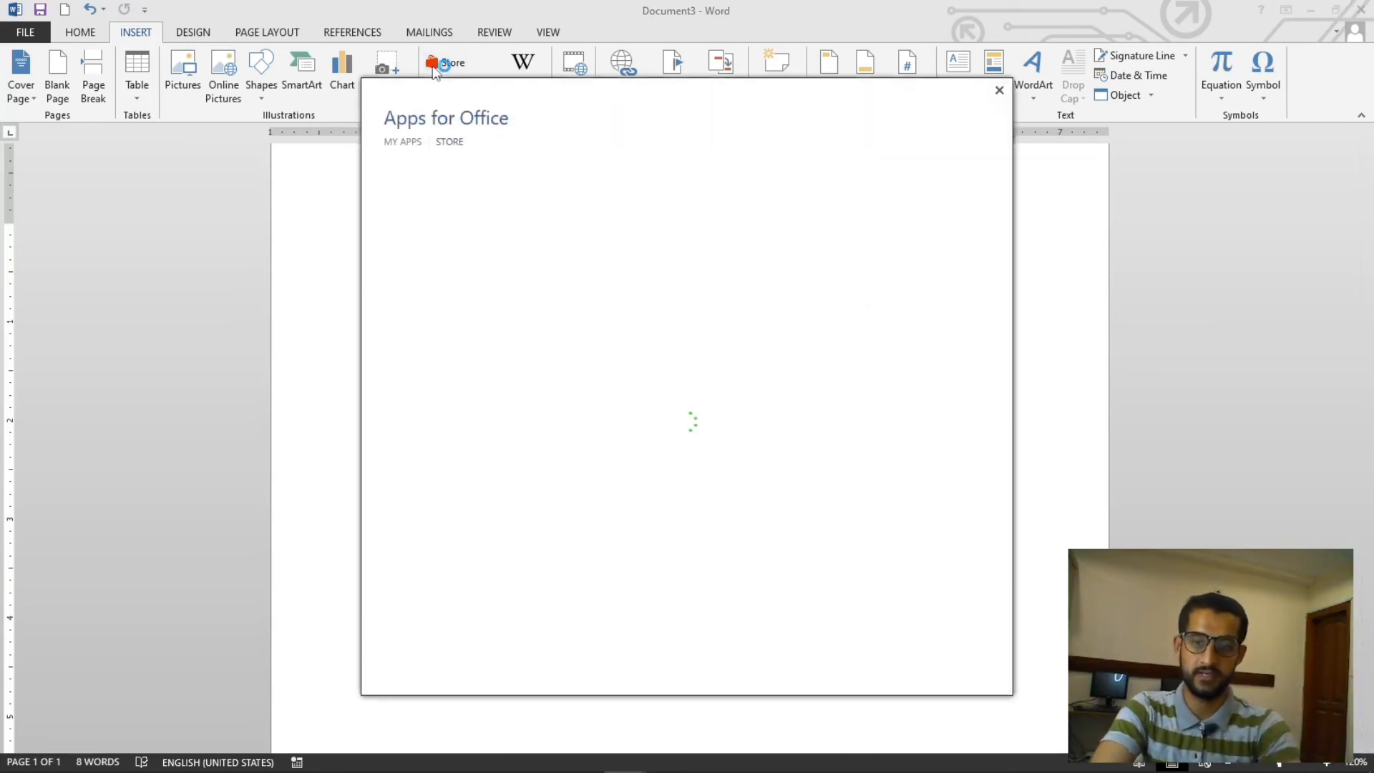
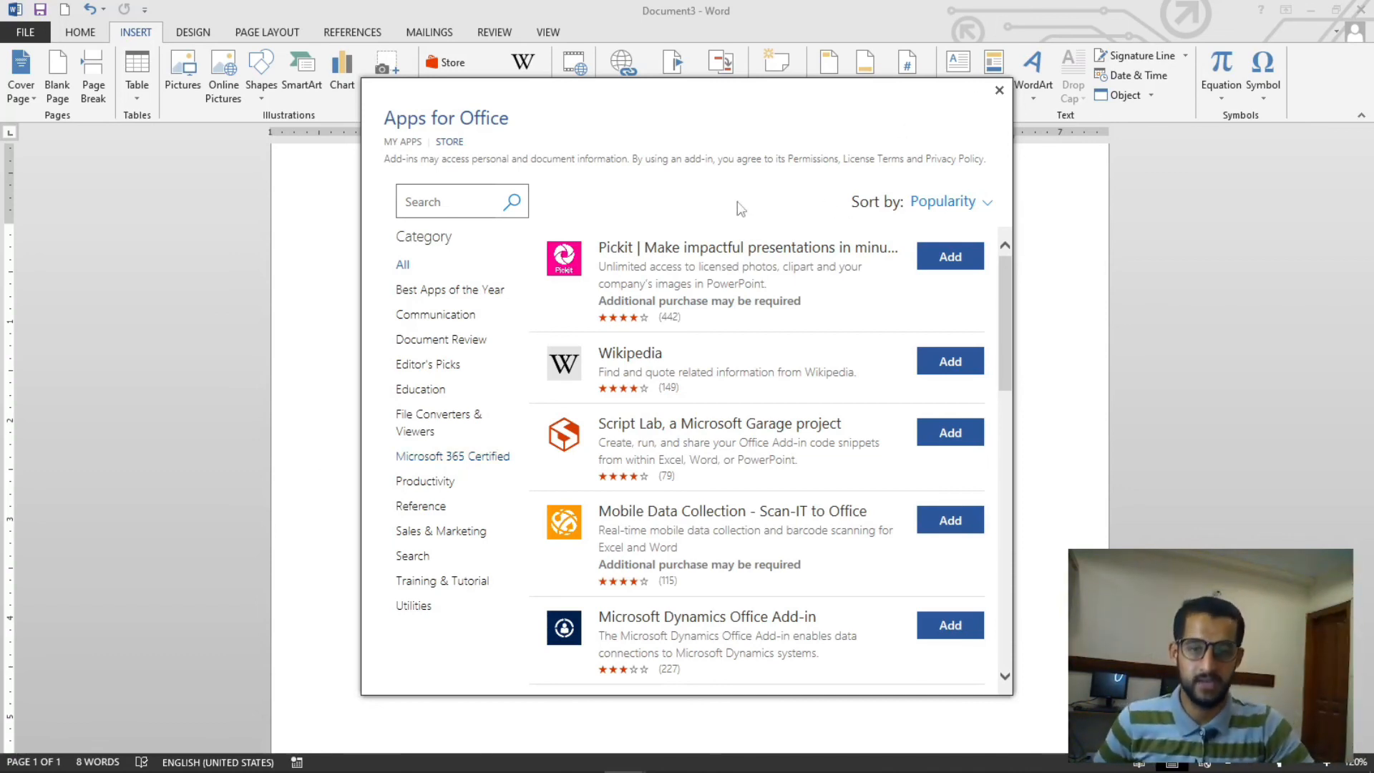
click(450, 209)
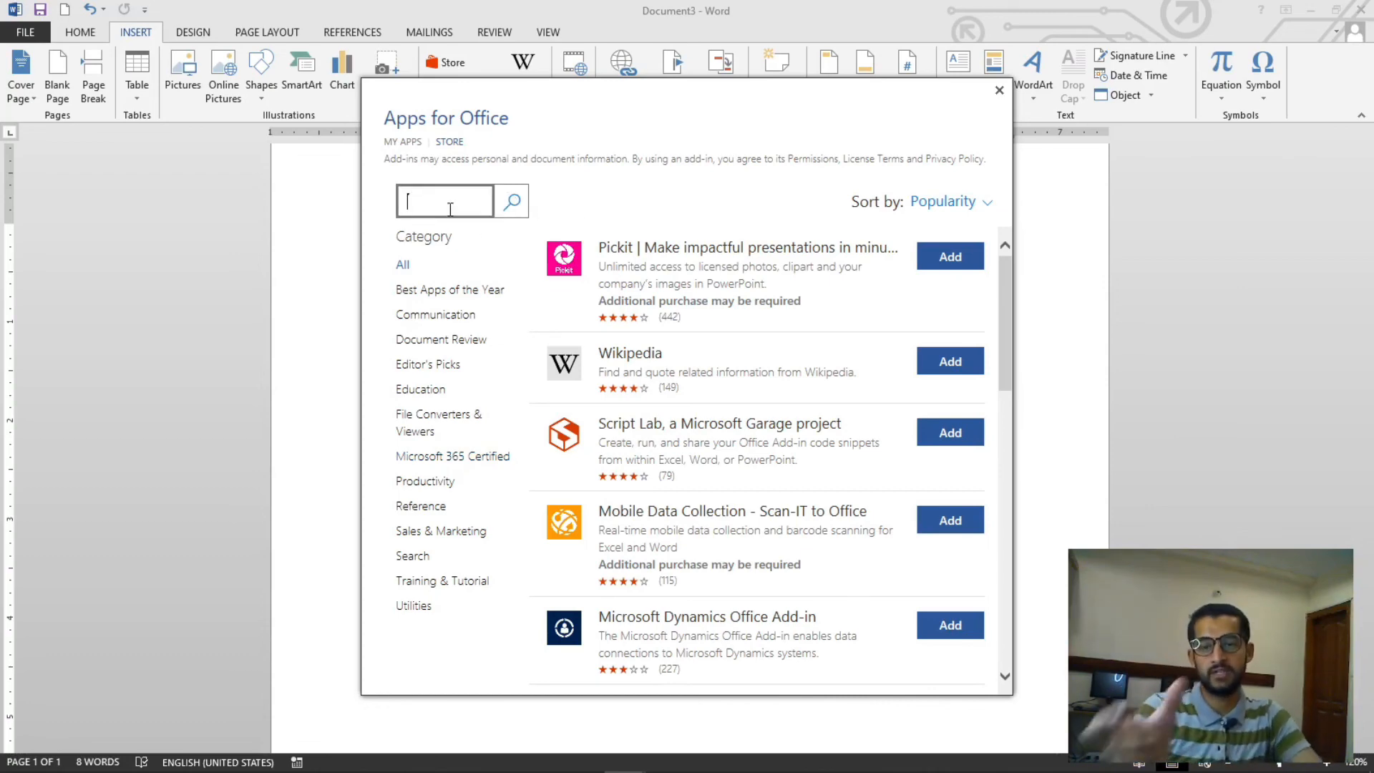
click(998, 89)
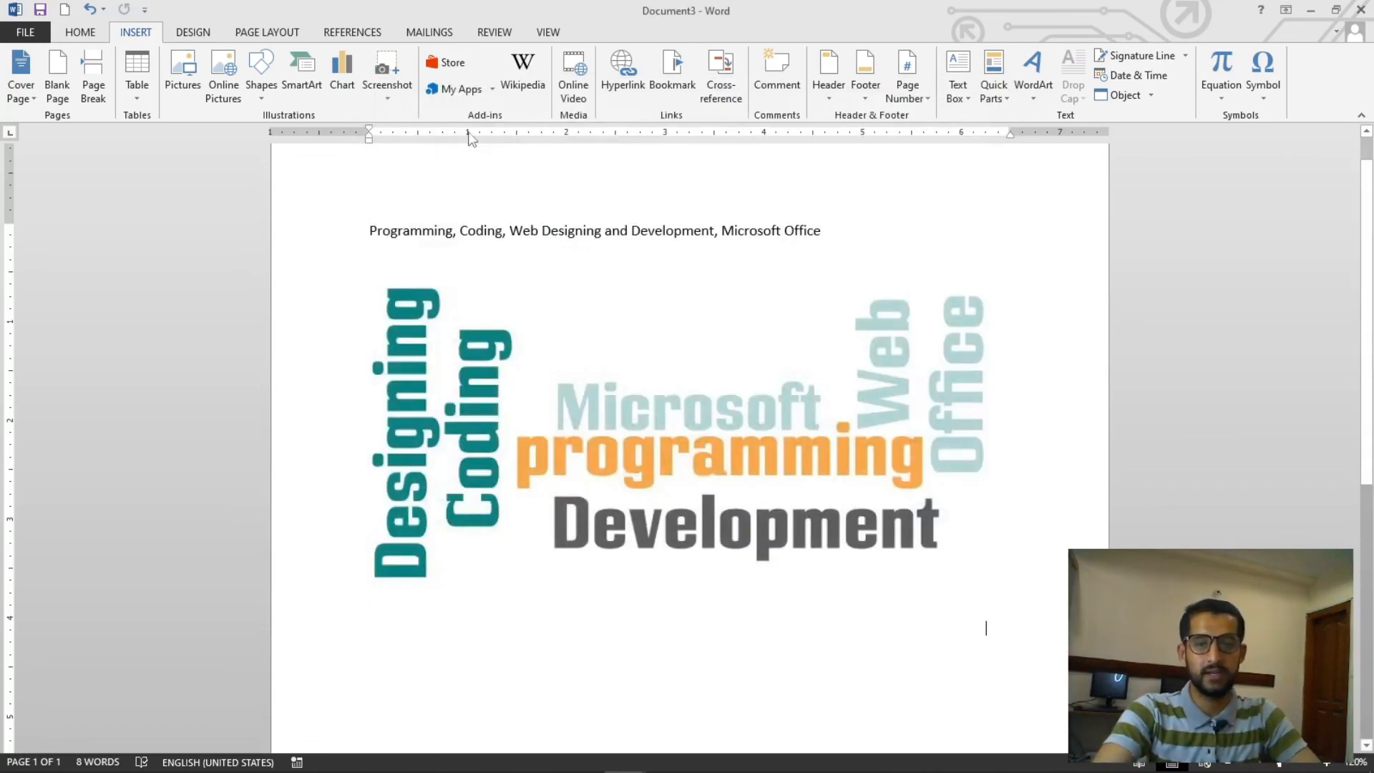
click(492, 89)
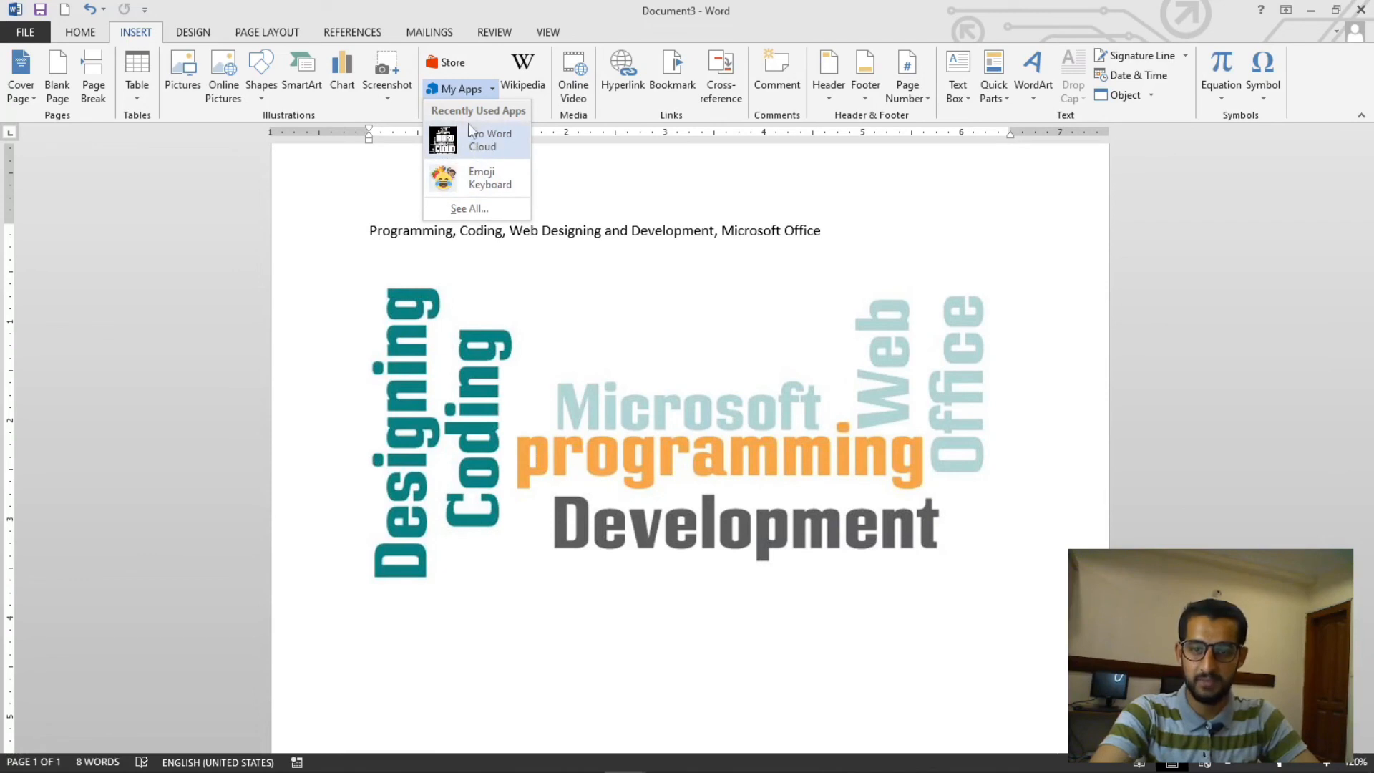
click(1103, 267)
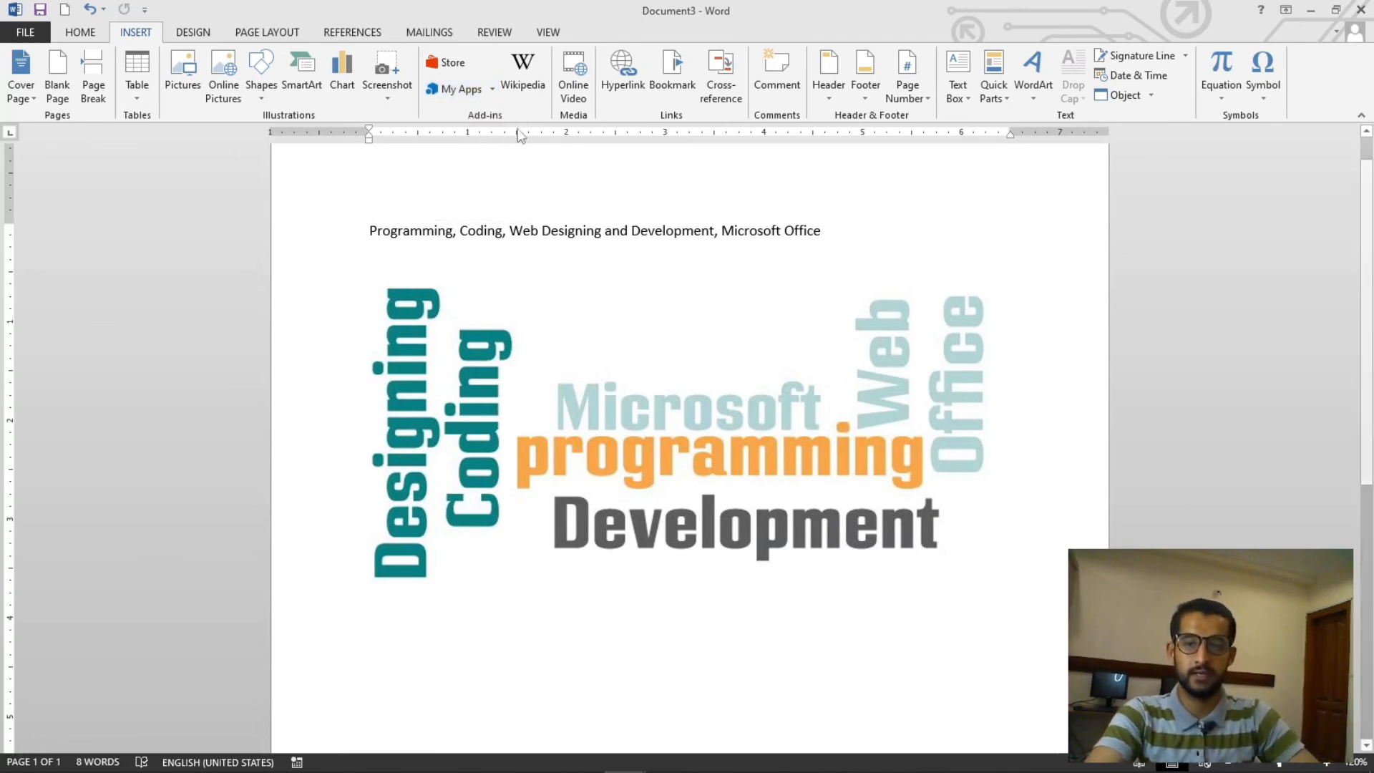
- Open the Pro Word Cloud add-in pane from the recently used add-ins
click(492, 89)
click(491, 158)
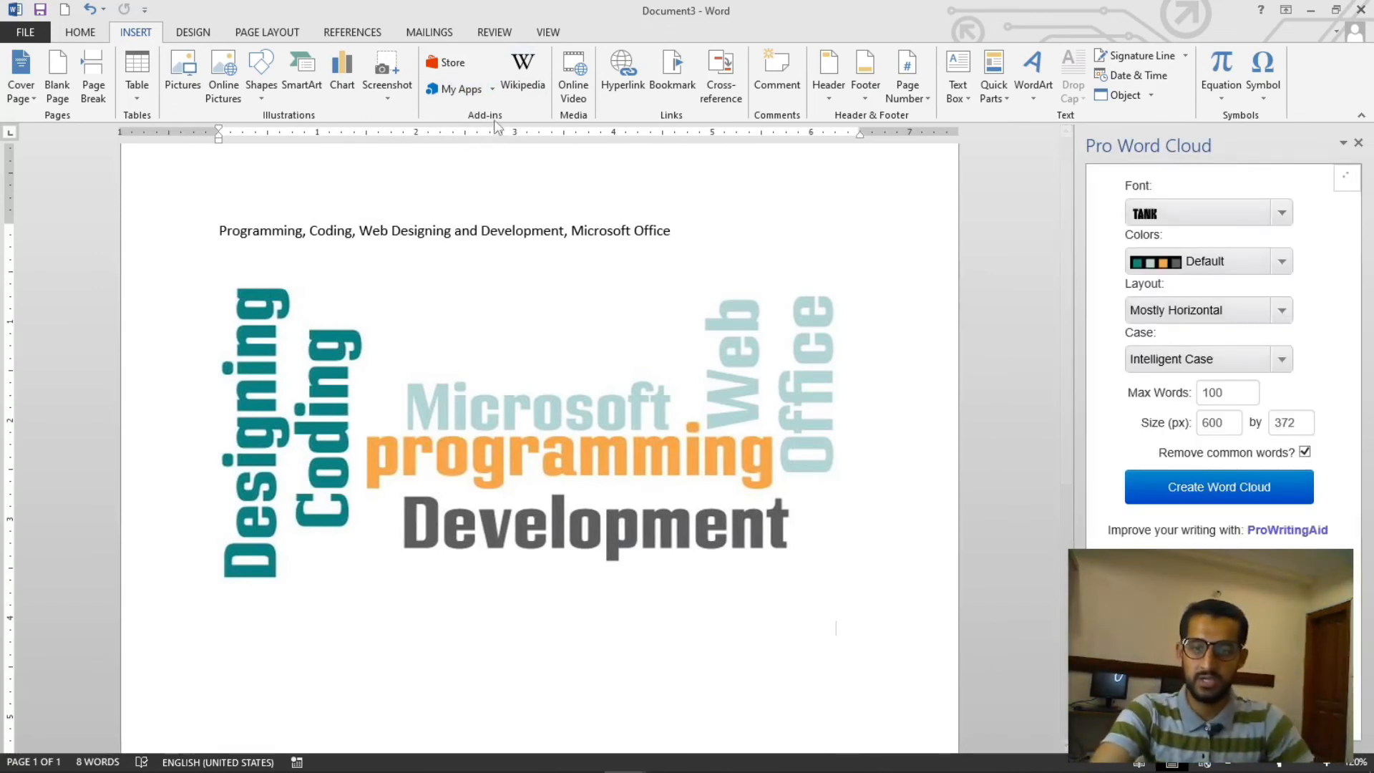
- Open the list of recently used add-ins
click(493, 90)
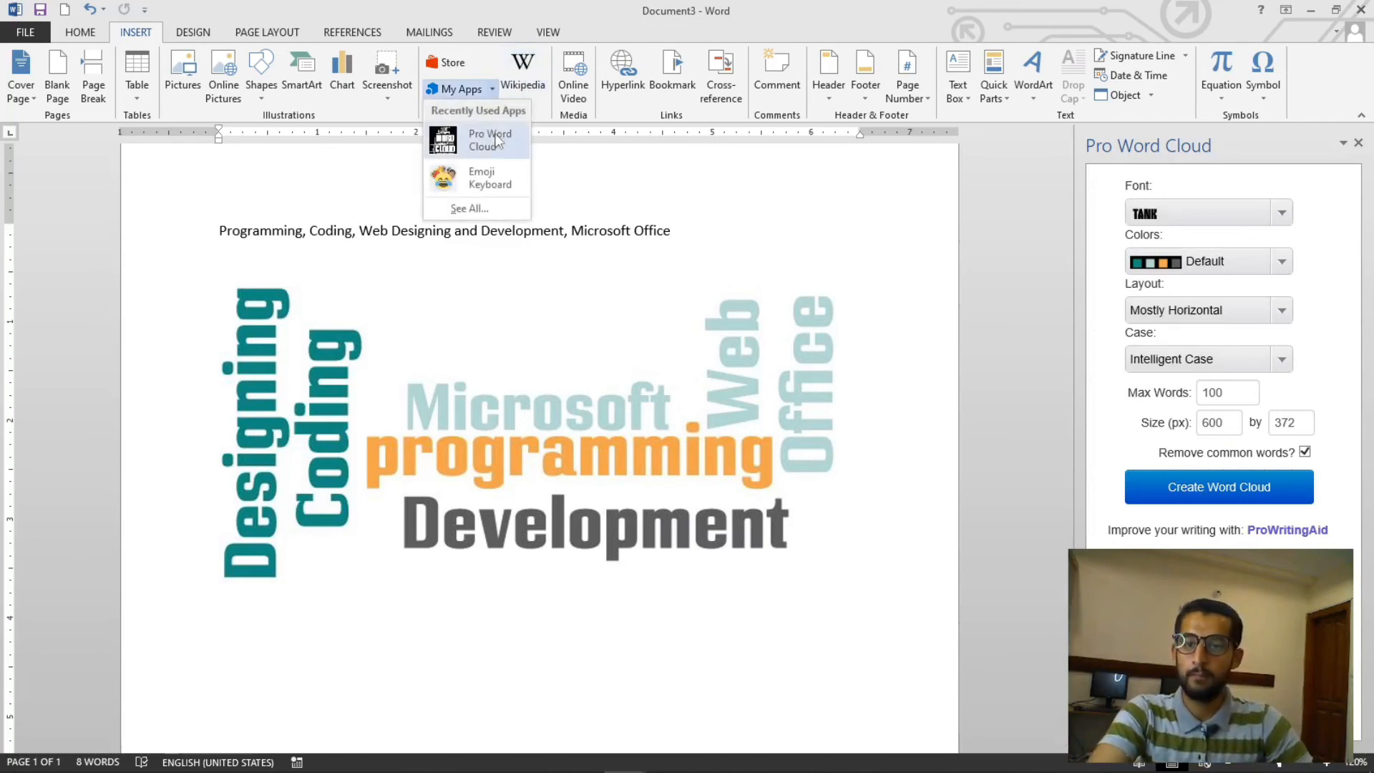